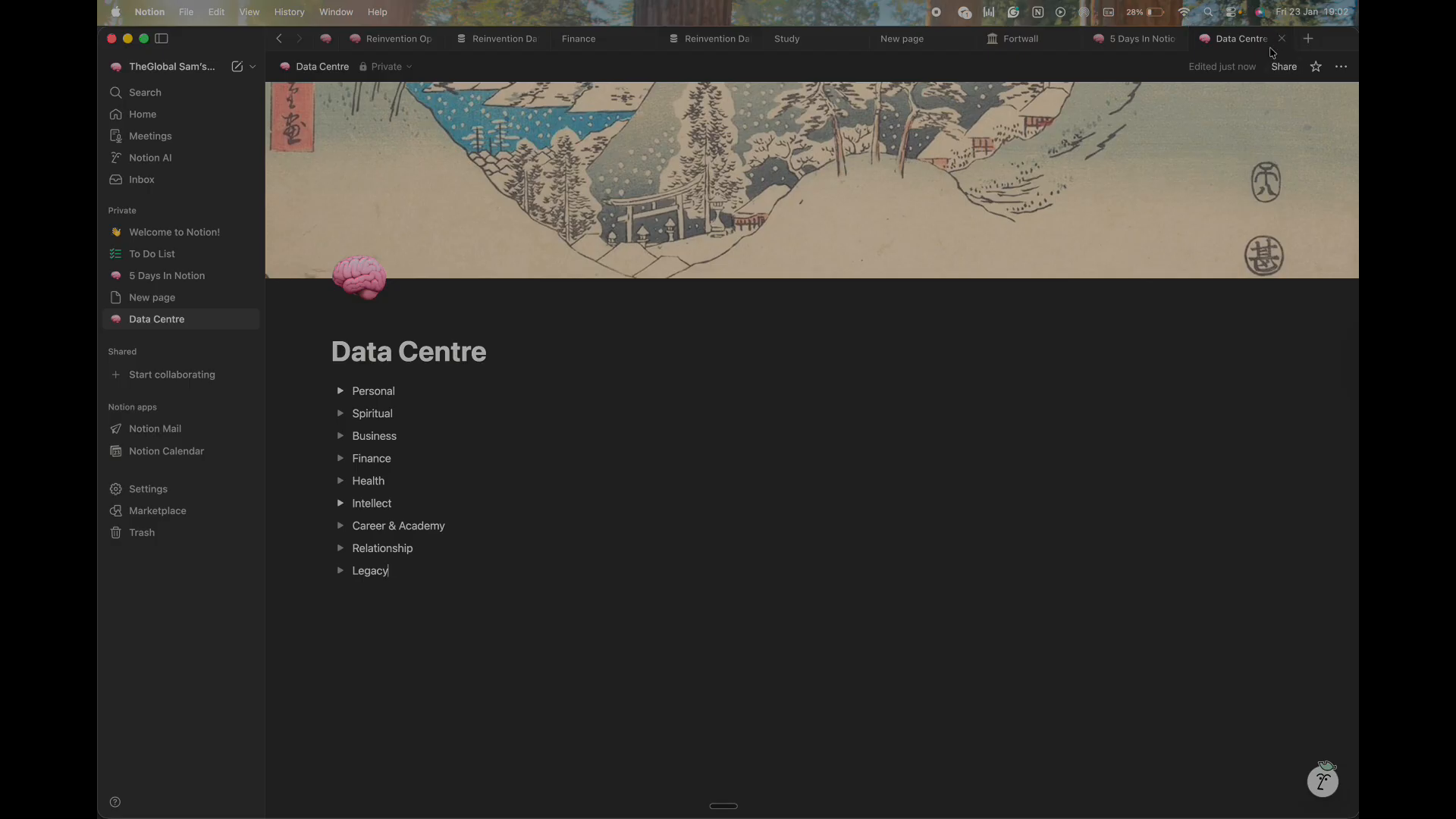
# Create a new page in a new tab and title it "5 Days in Notion".
pyautogui.click(1309, 39)
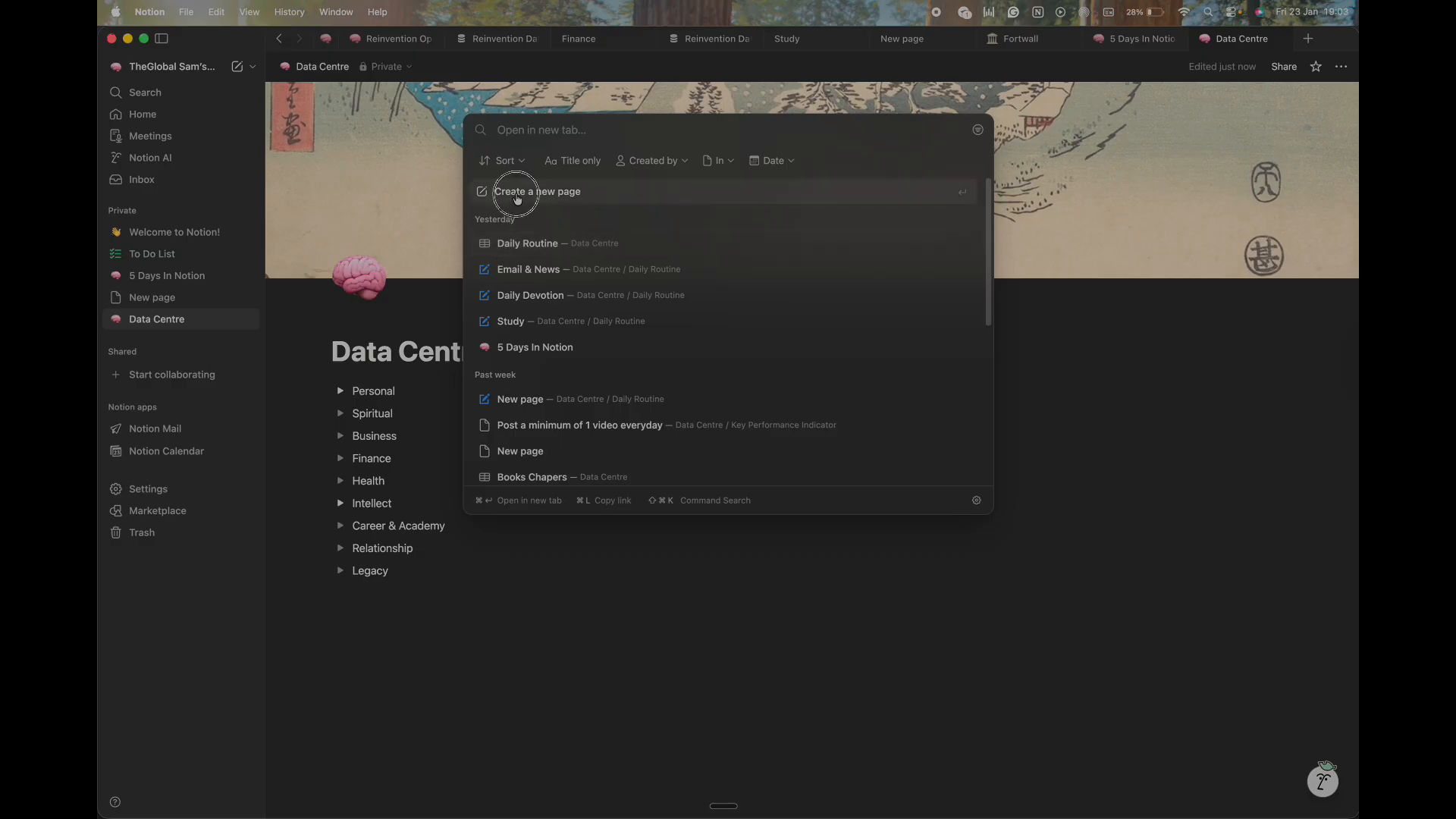
pyautogui.click(504, 192)
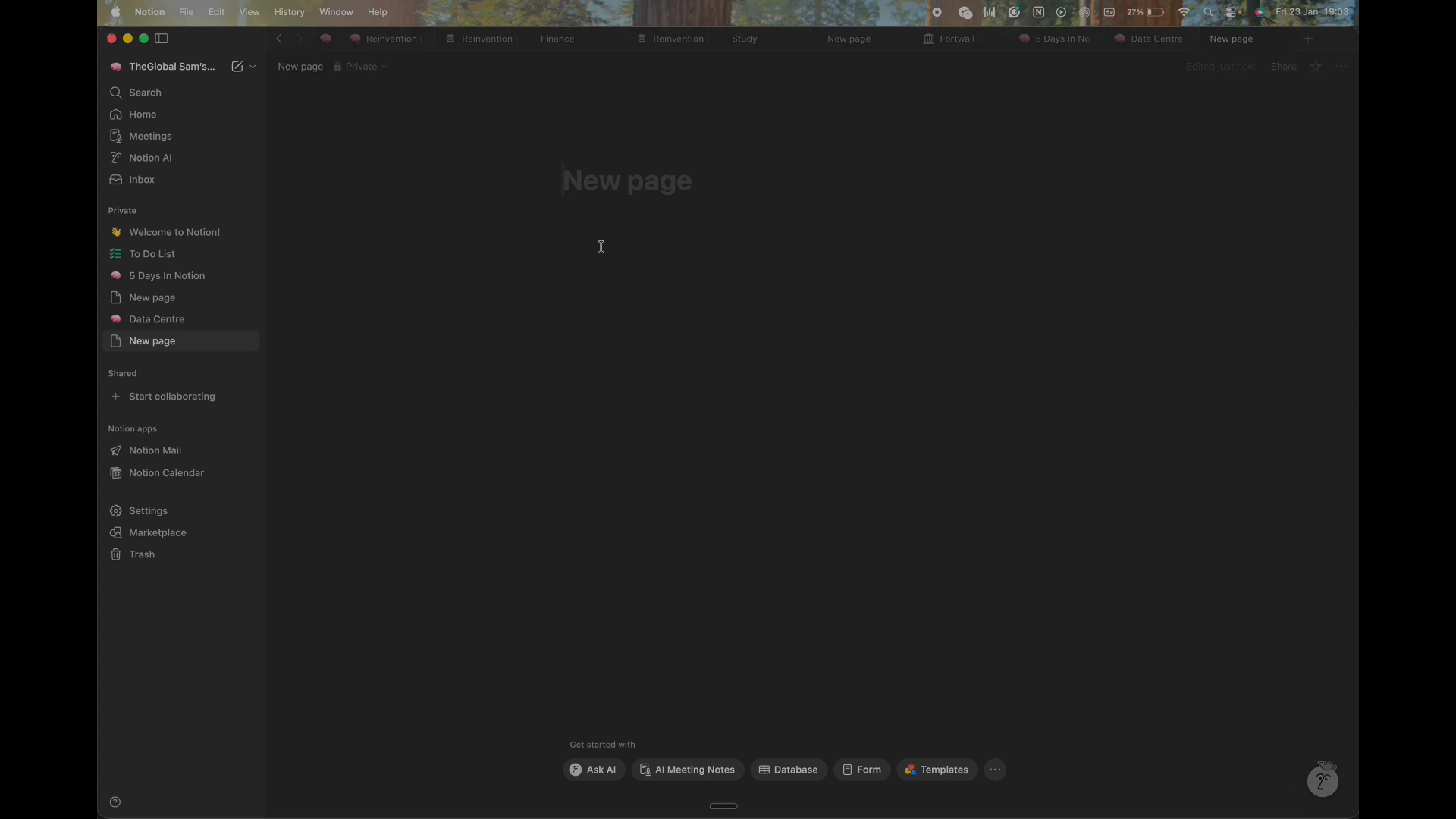
pyautogui.write('5 Da')
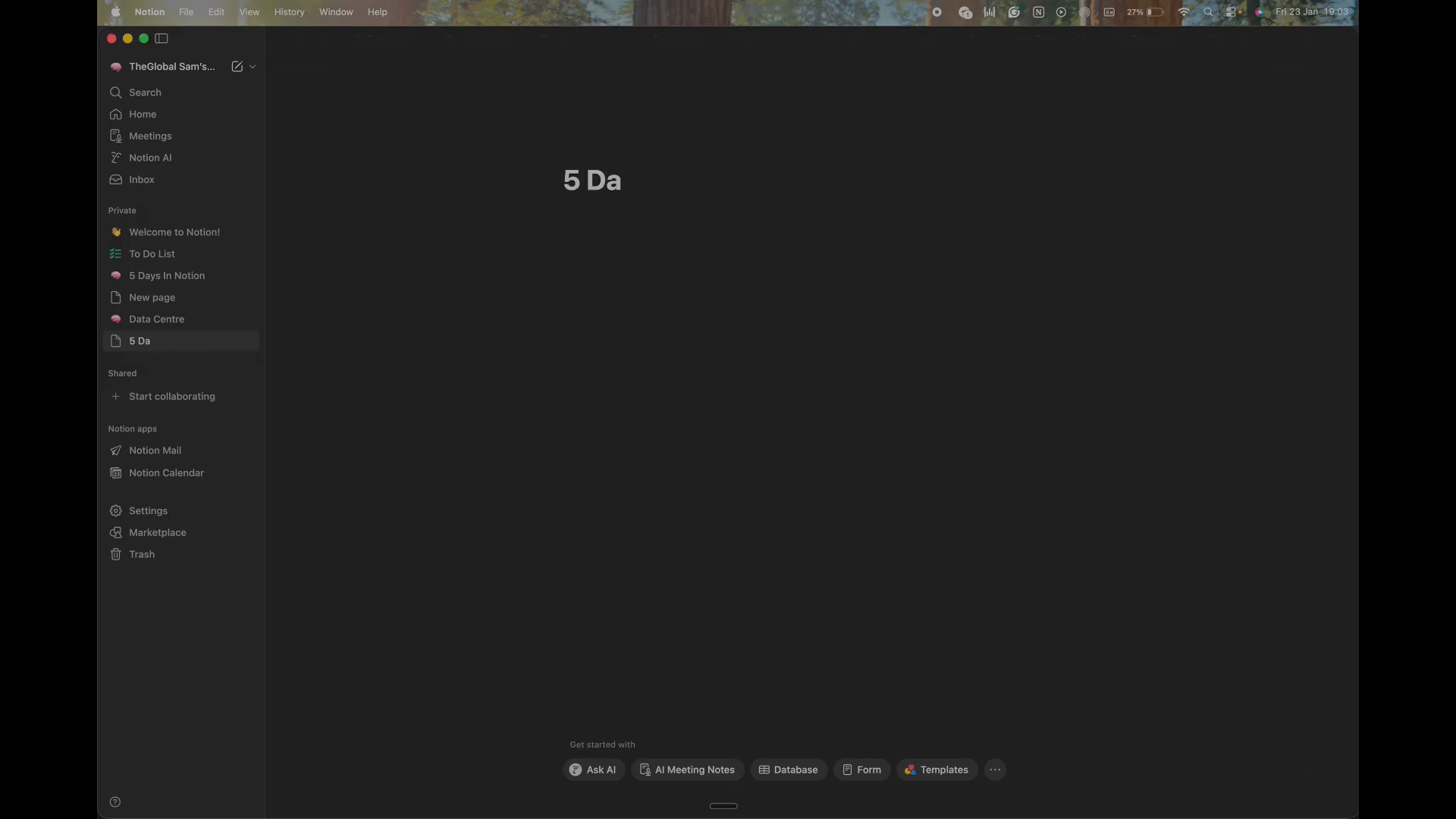
pyautogui.write('ys in Not')
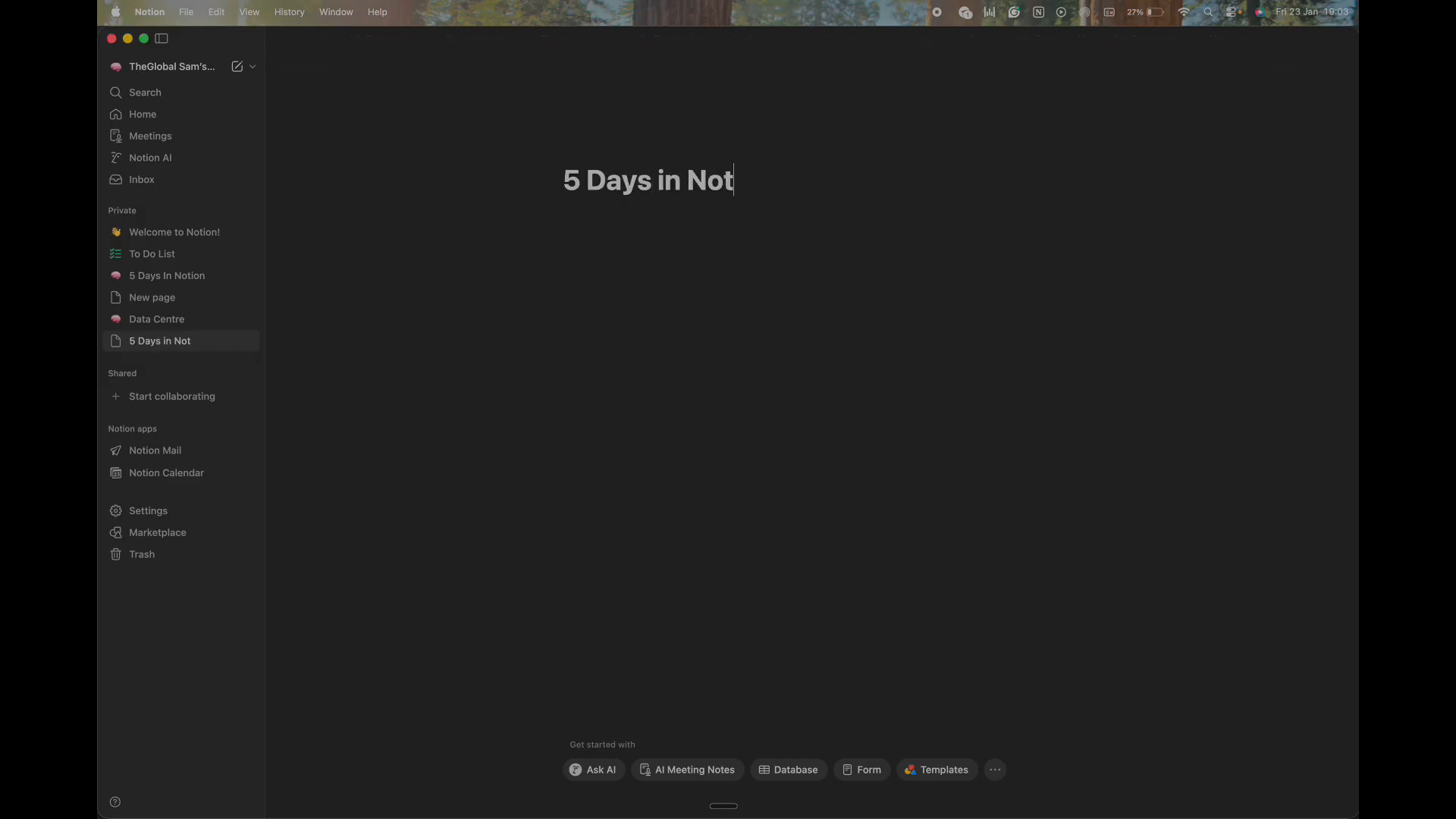
pyautogui.write('ion')
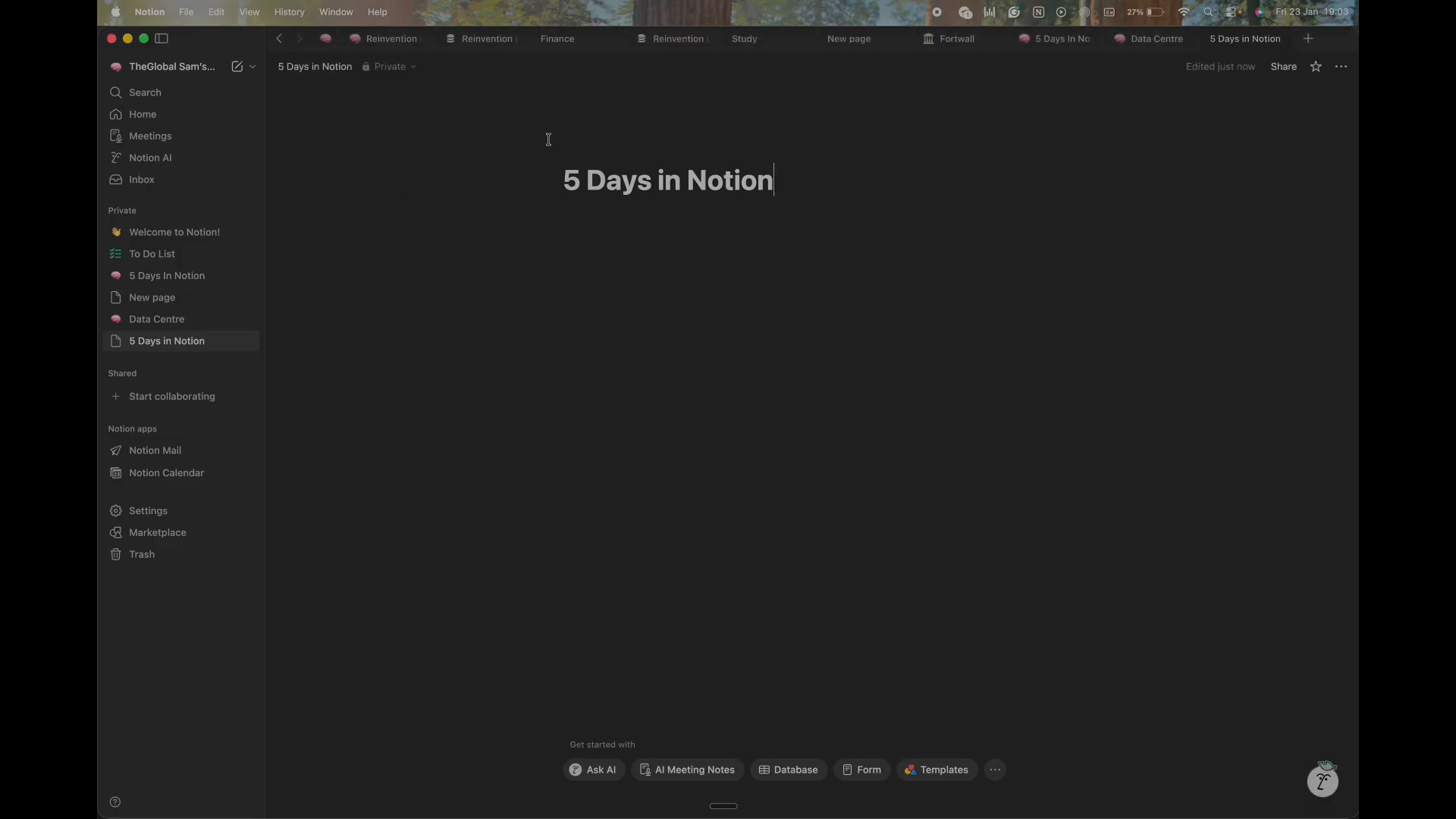
# Add a cover image to the 5 Days in Notion page and set its icon to the brain emoji.
pyautogui.moveTo(603, 147)
pyautogui.click(656, 148)
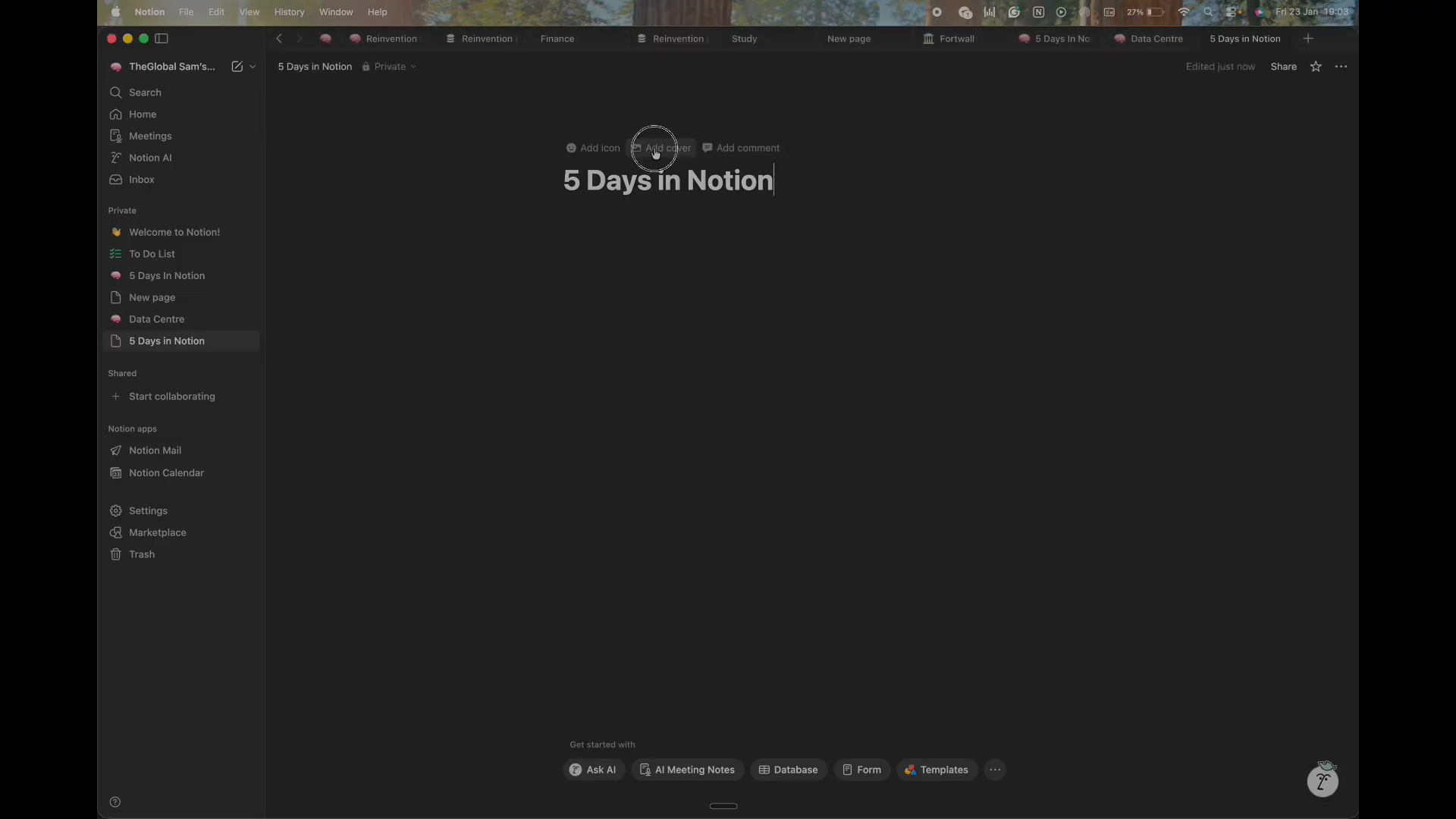
pyautogui.click(607, 300)
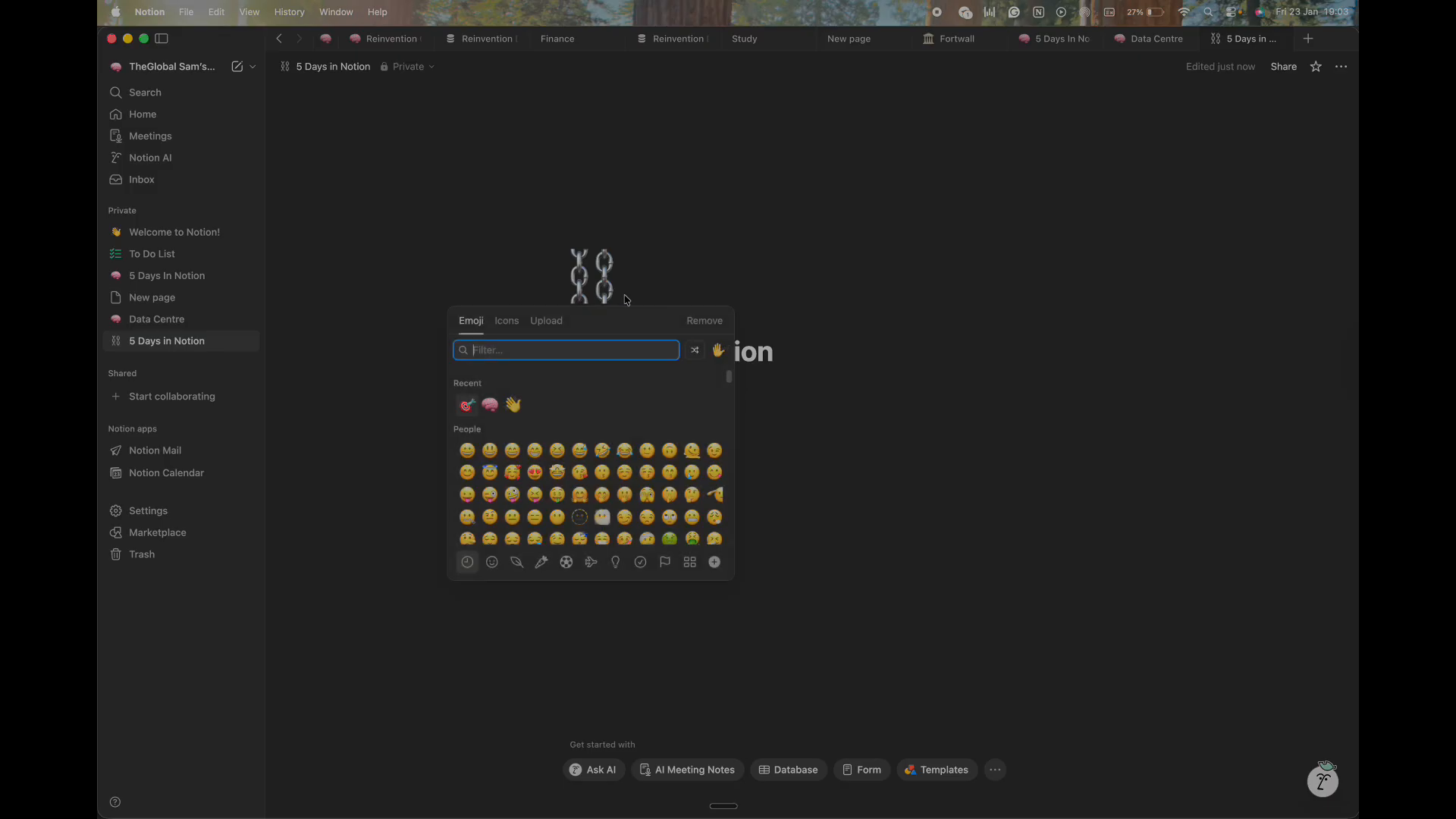
pyautogui.click(490, 404)
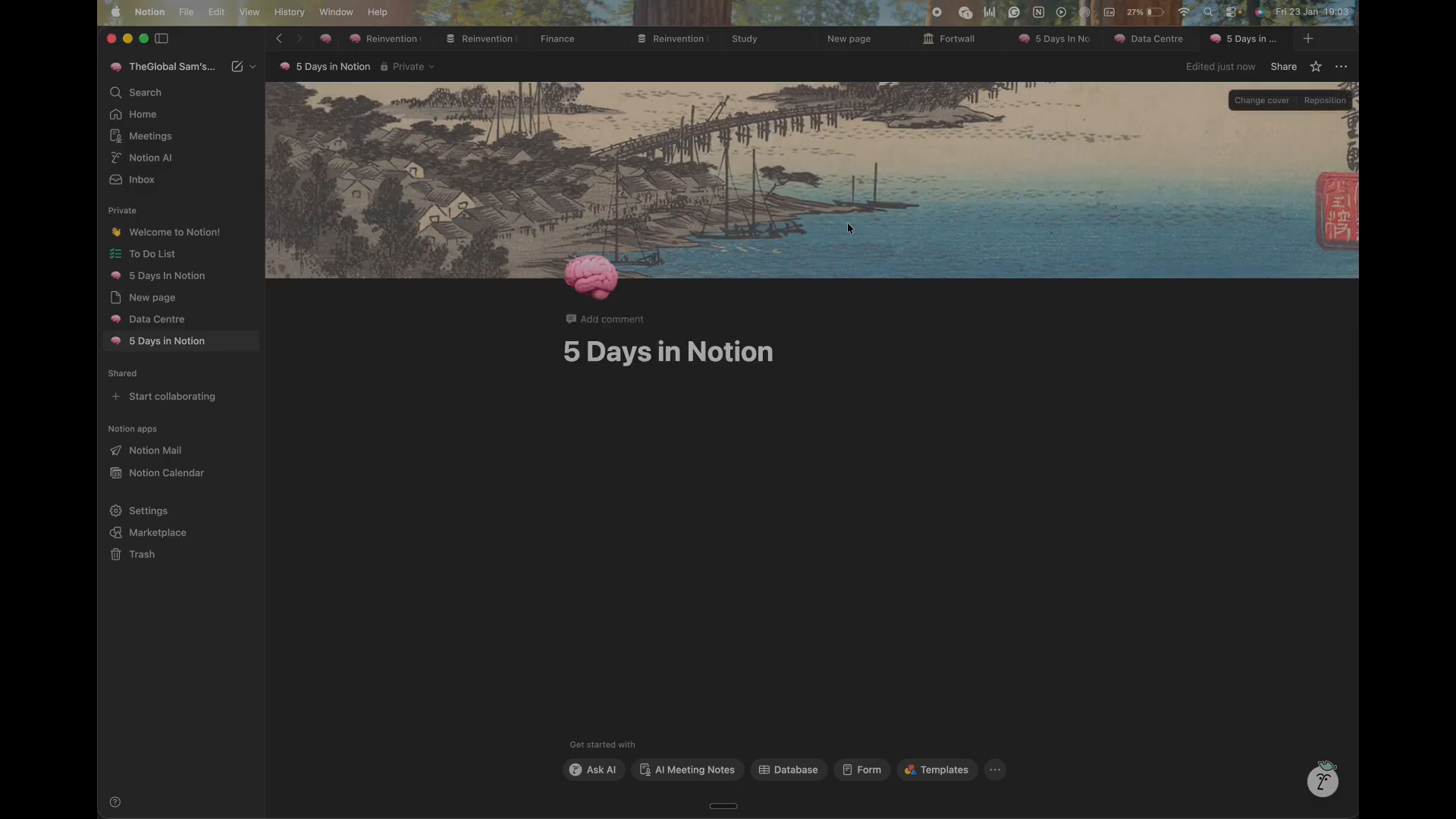
# Hide the sidebar and expand the Personal toggle on the Data Centre page.
pyautogui.click(161, 38)
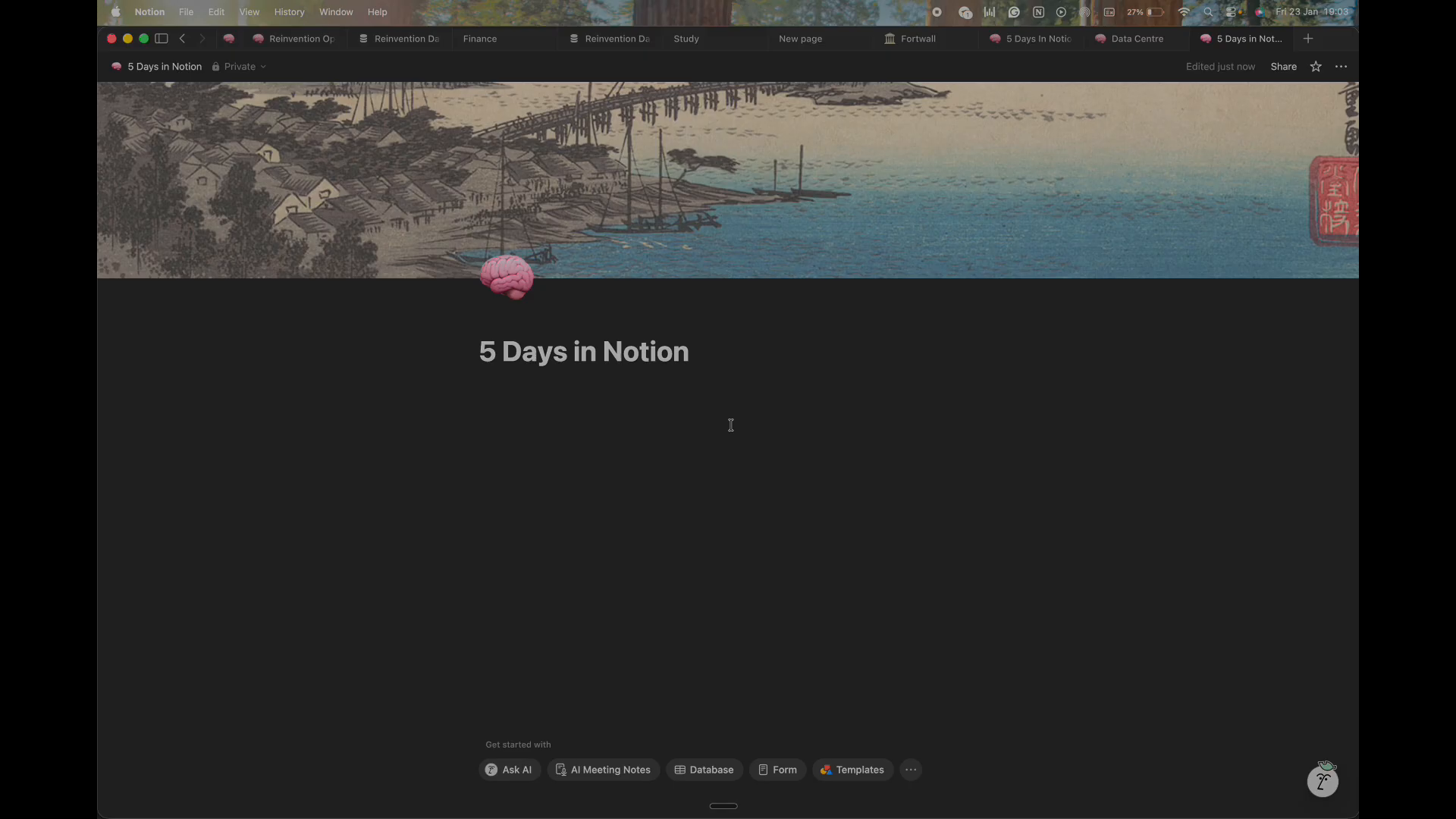
pyautogui.click(1134, 39)
pyautogui.press('super+t')
pyautogui.click(1150, 399)
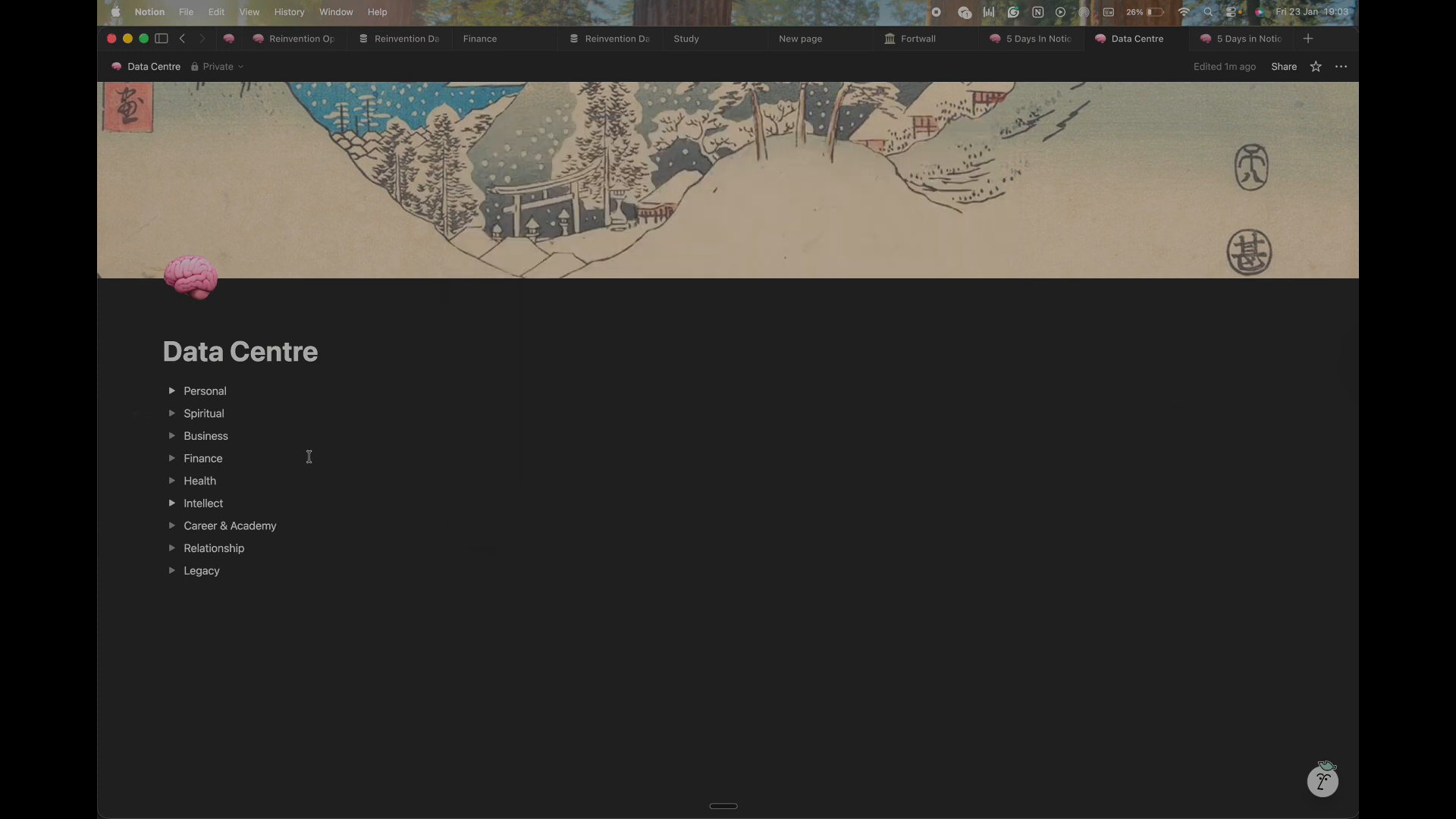
pyautogui.click(174, 391)
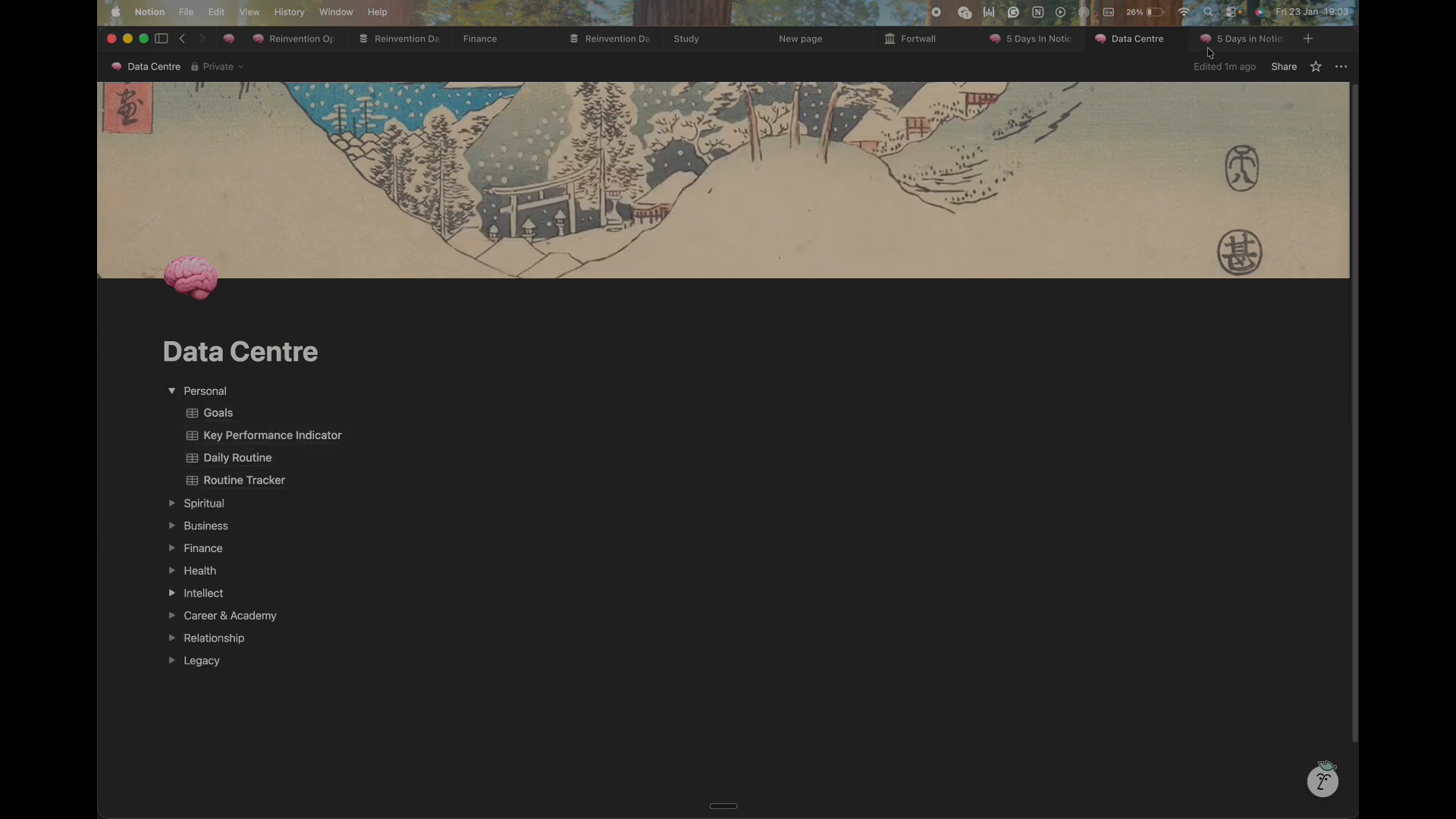
# Turn on full width for the new 5 Days in Notion page and place the cursor in its empty body.
pyautogui.click(1244, 39)
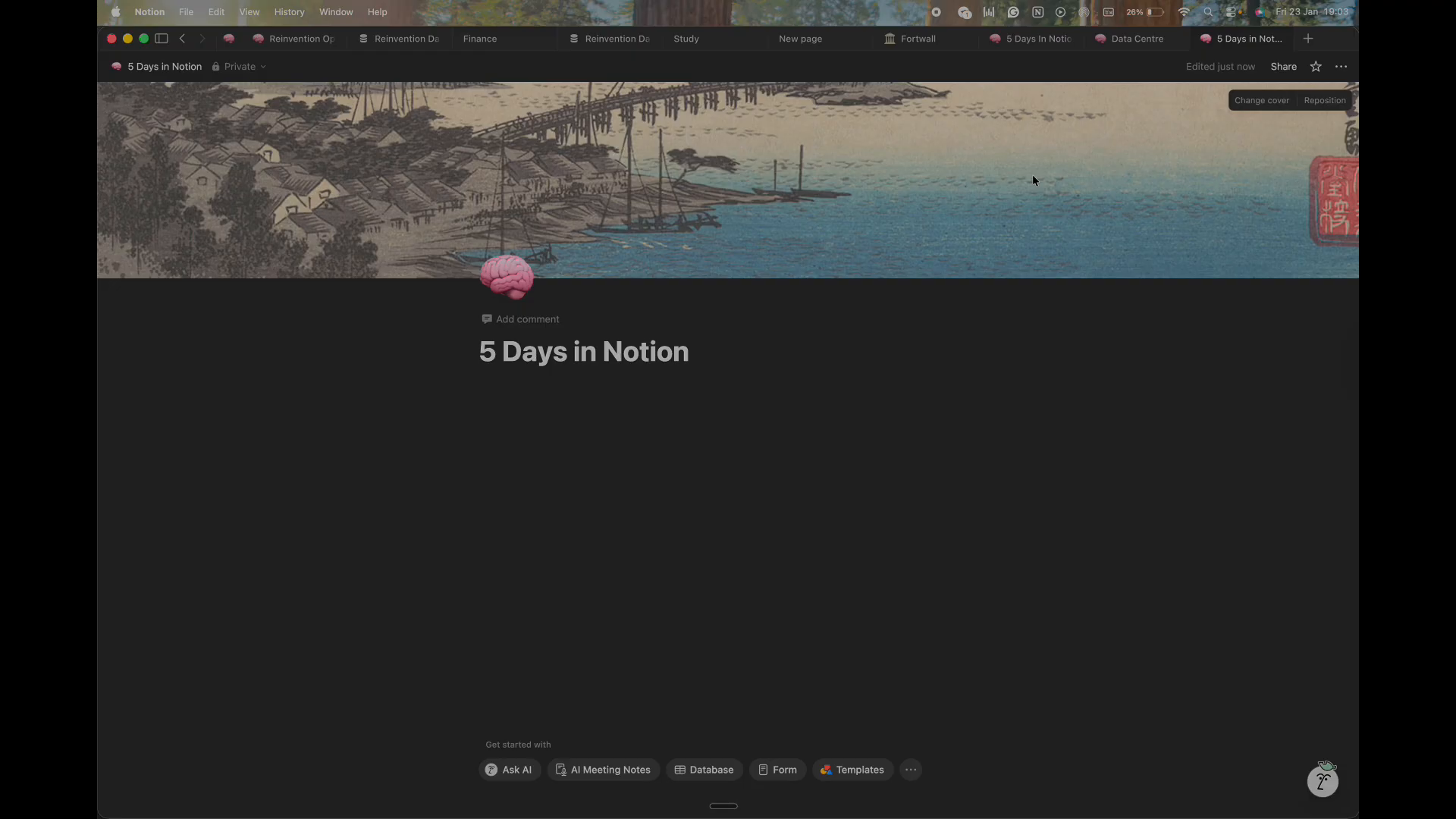
pyautogui.click(1341, 66)
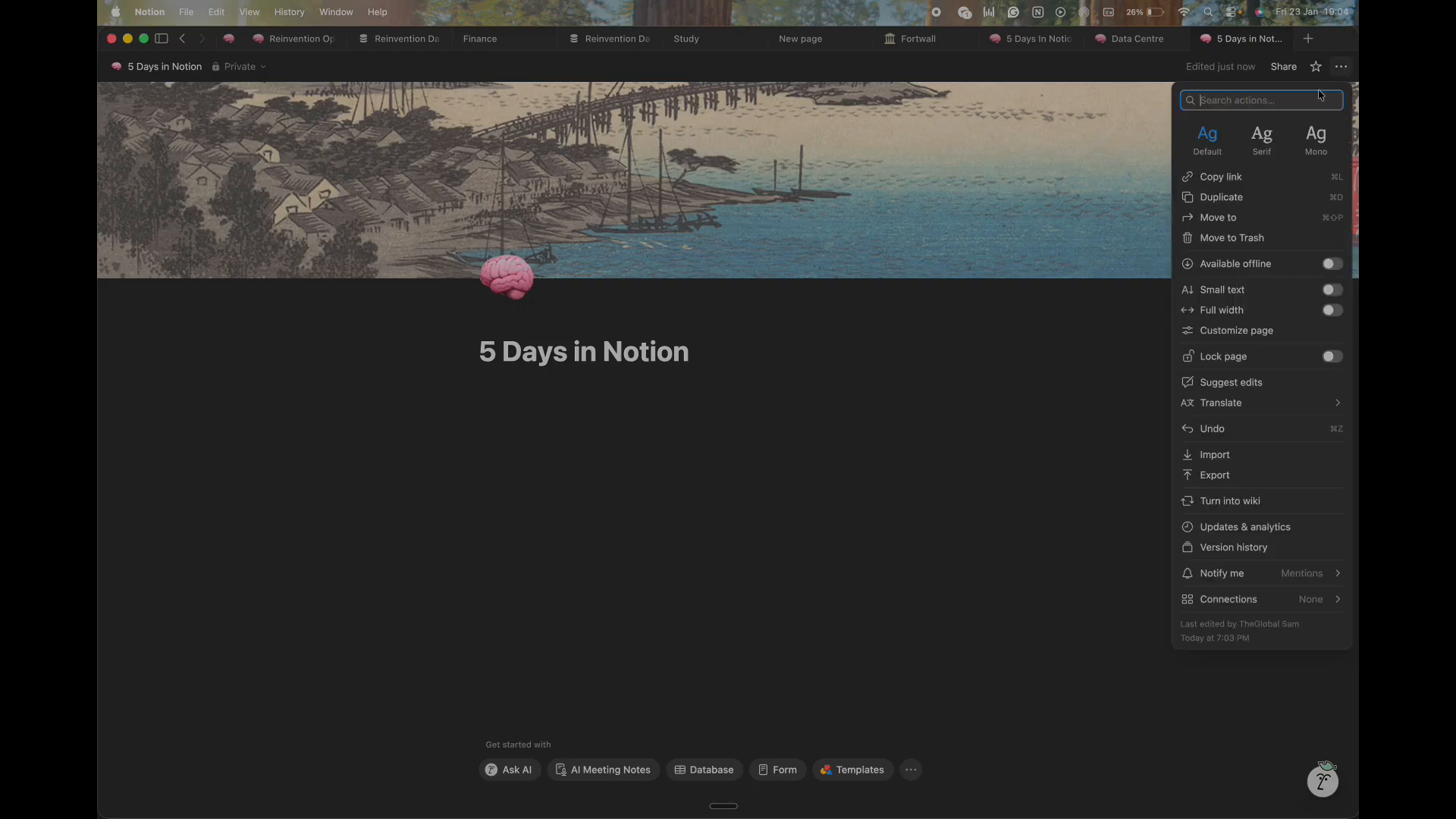
pyautogui.click(1331, 312)
pyautogui.click(595, 340)
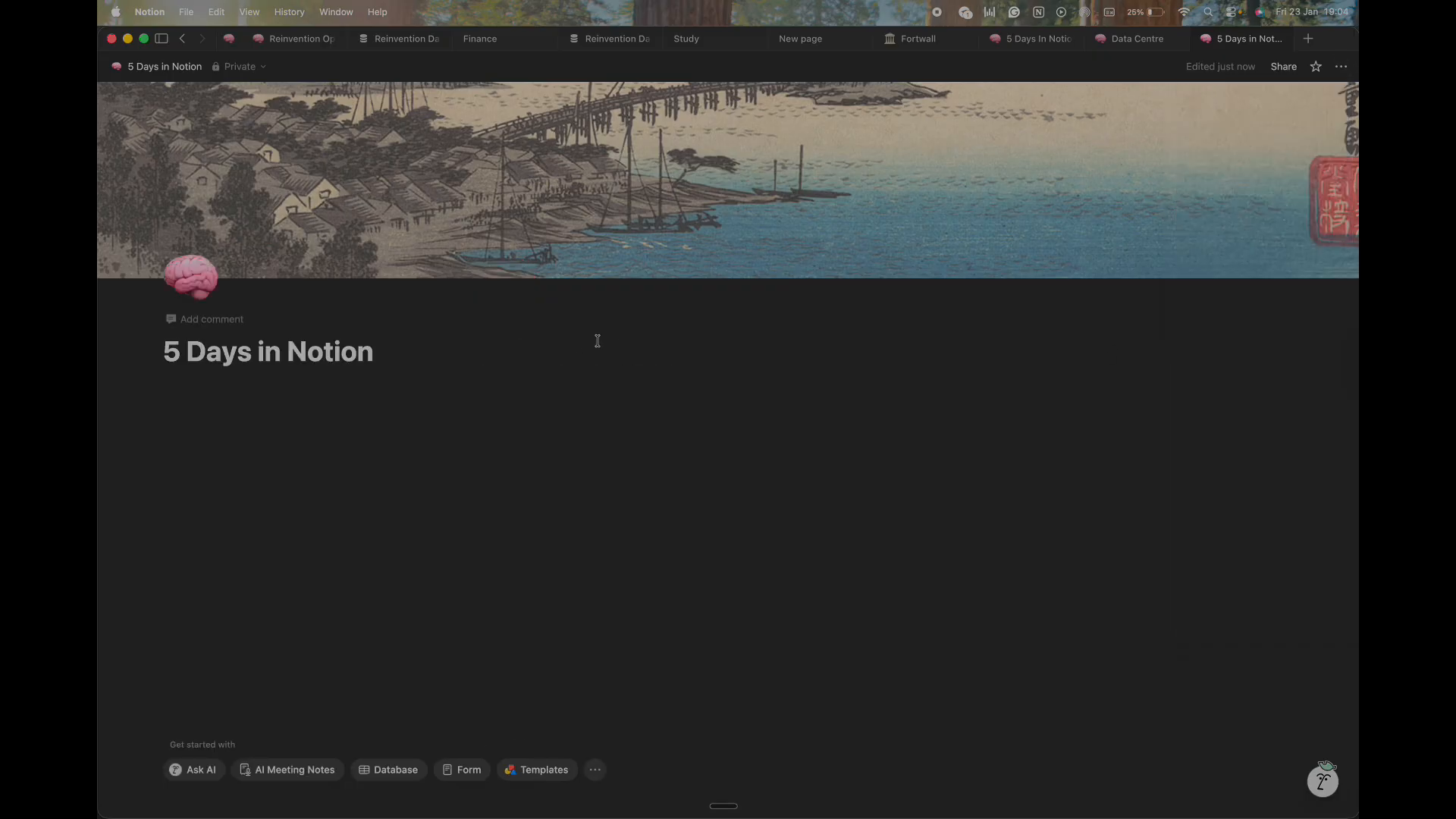
pyautogui.click(481, 438)
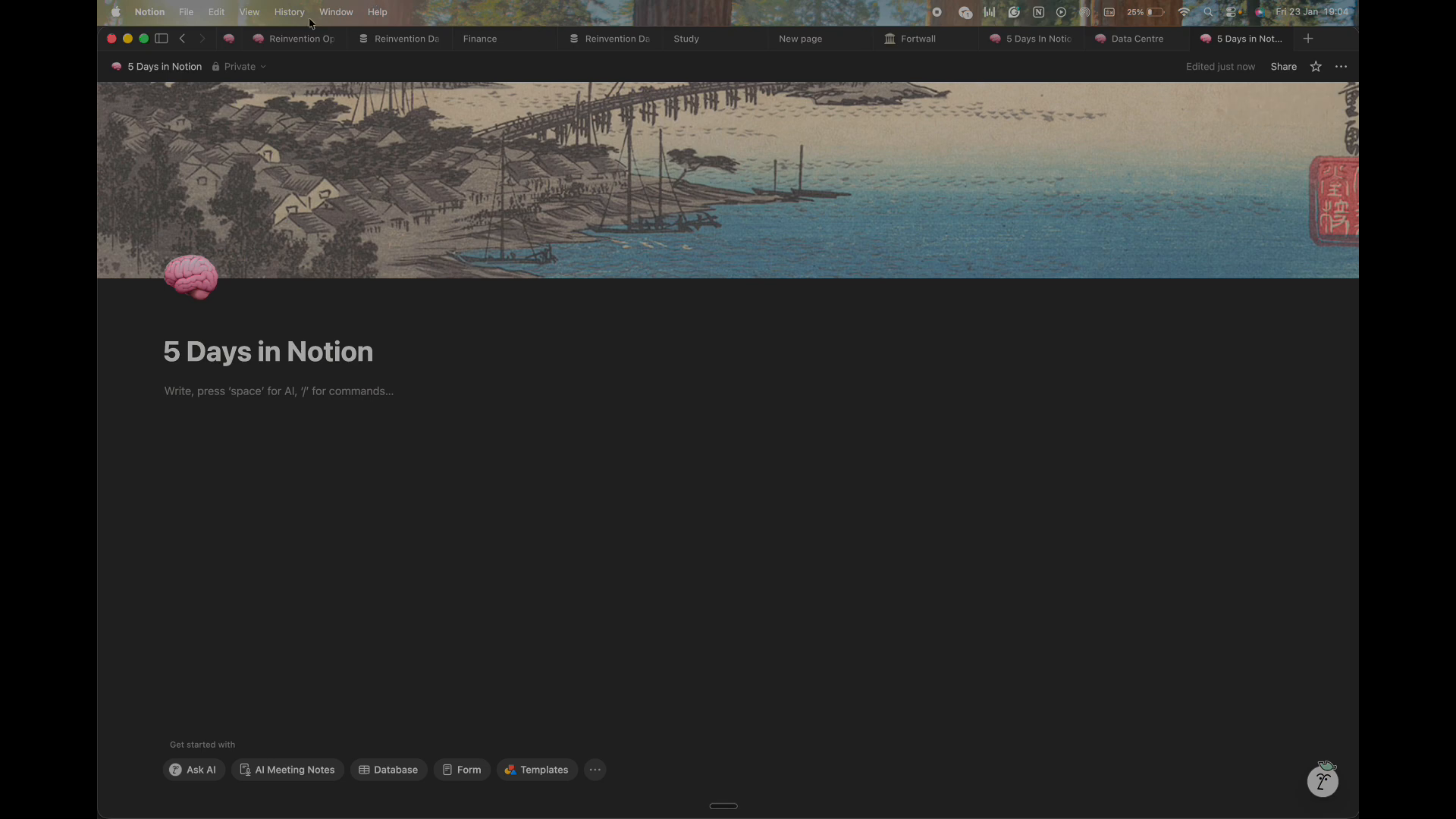
# Examine the Reinvention Operating System dashboard, from the Vision Board and Life Portfolio to the stats cards and the to-do and project tables.
pyautogui.click(278, 42)
pyautogui.scroll(-5, 406, 224)
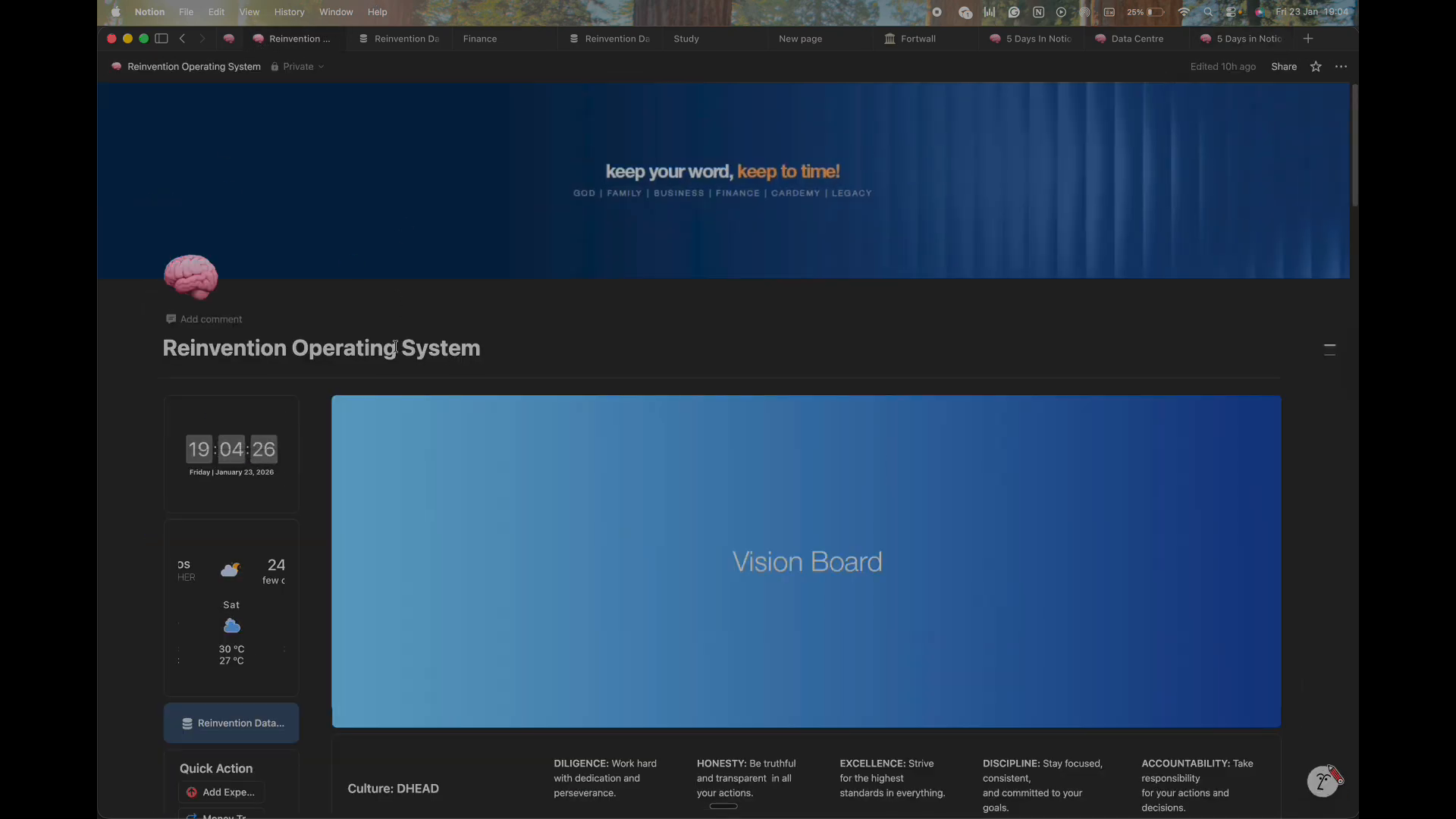
pyautogui.scroll(2, 413, 367)
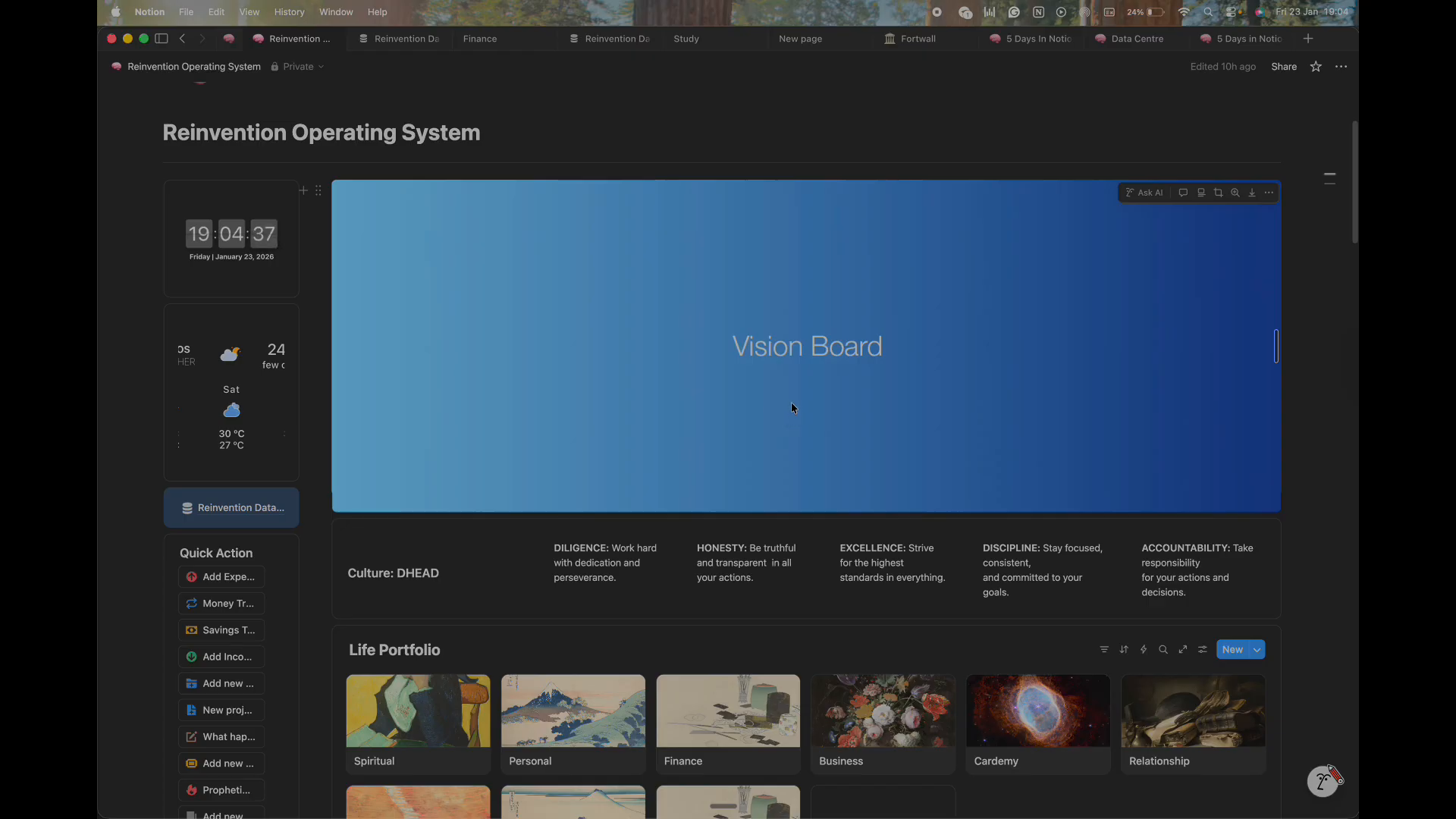
pyautogui.scroll(-5, 791, 402)
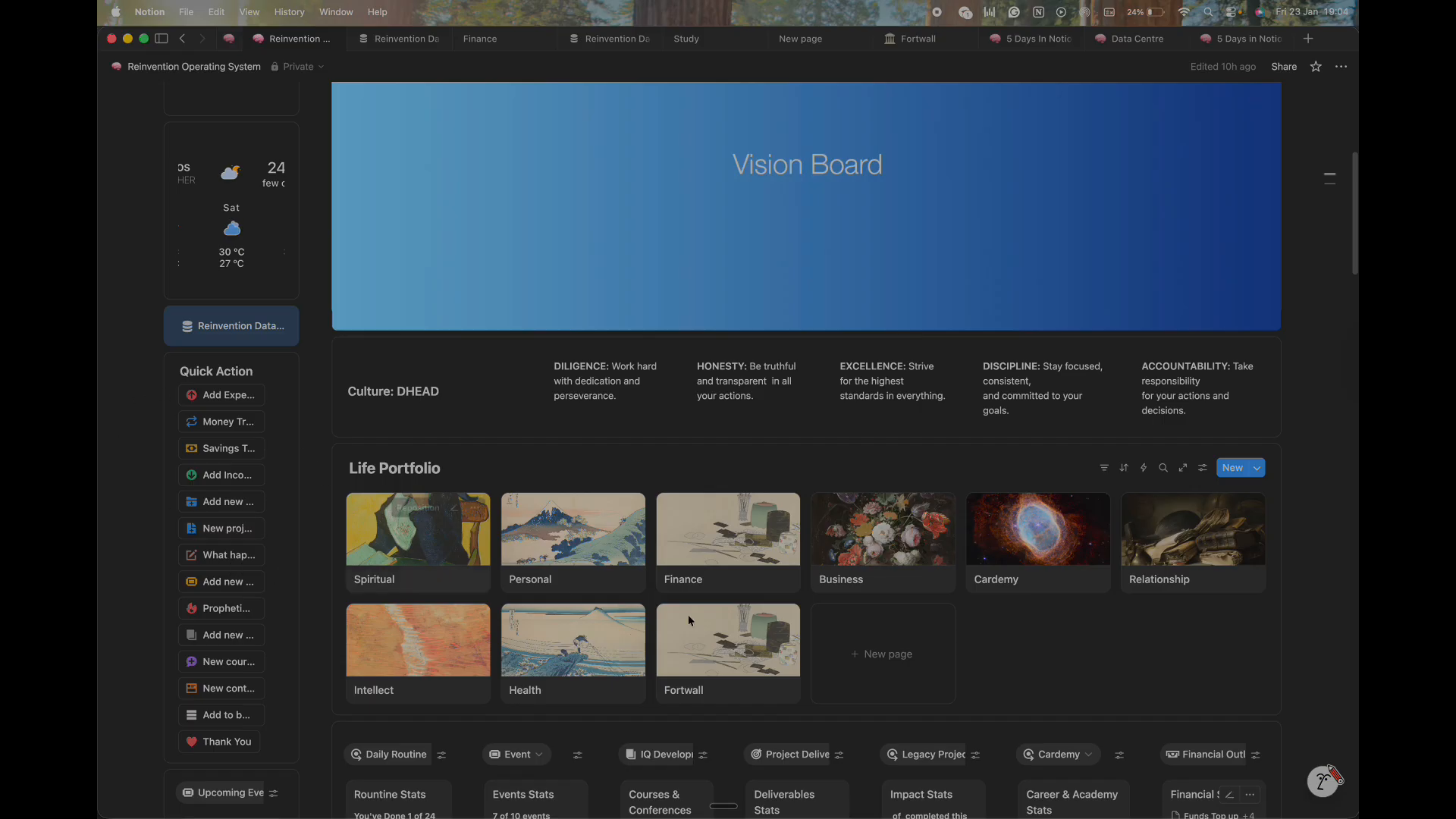
pyautogui.scroll(-9, 689, 614)
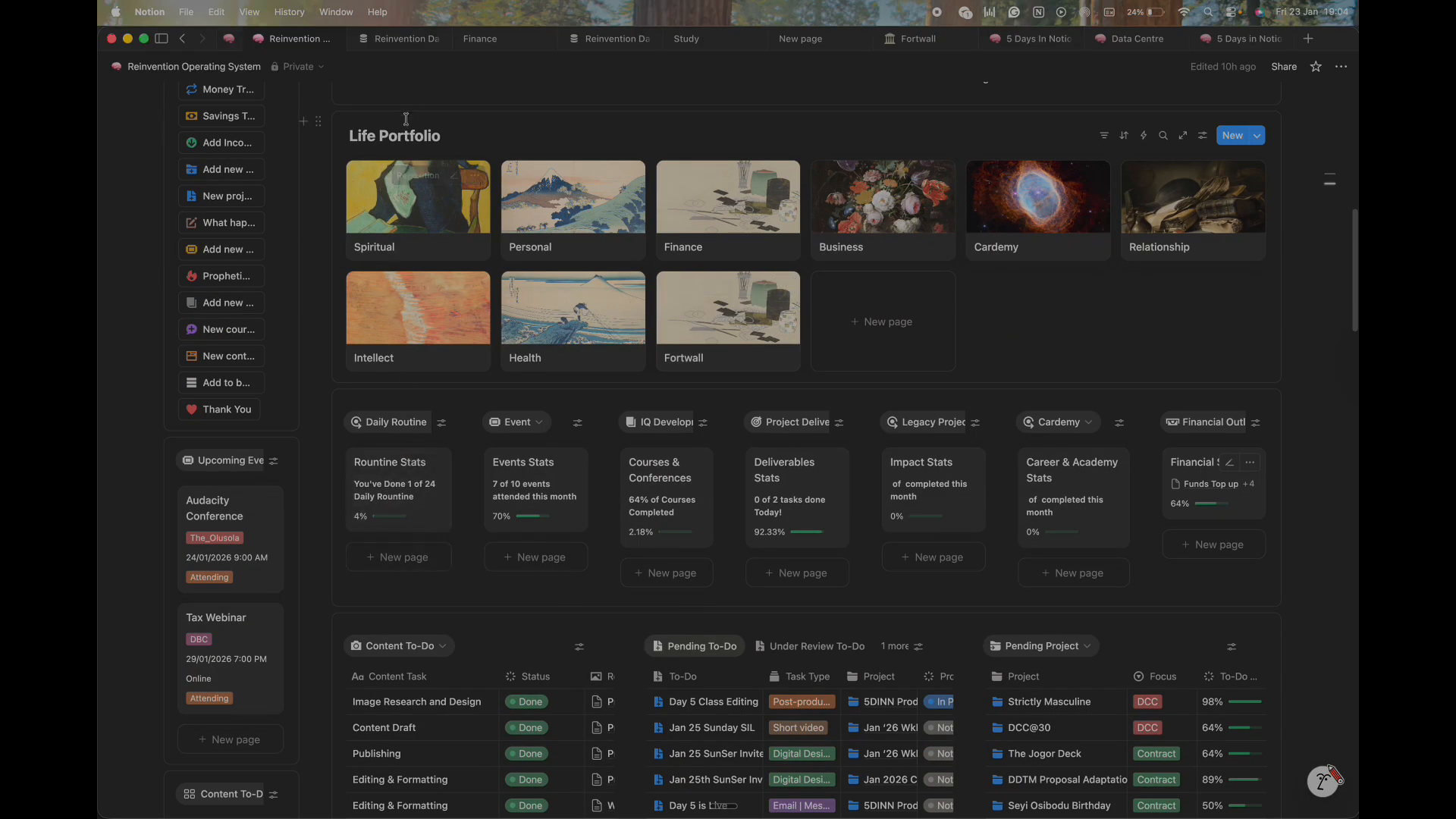
pyautogui.scroll(-1, 830, 490)
pyautogui.scroll(-1, 830, 489)
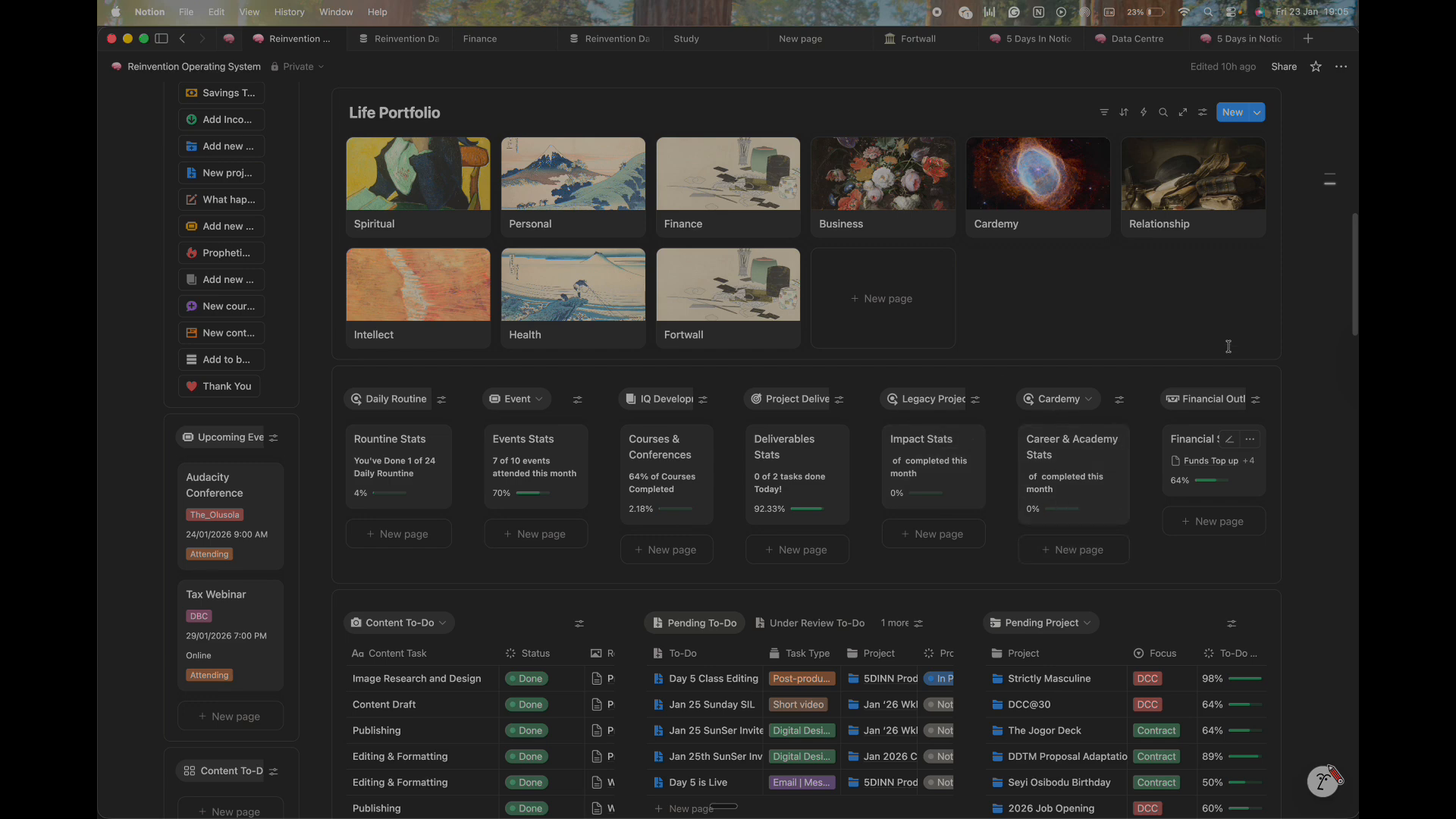
pyautogui.scroll(-1, 1203, 496)
pyautogui.scroll(-2, 1203, 496)
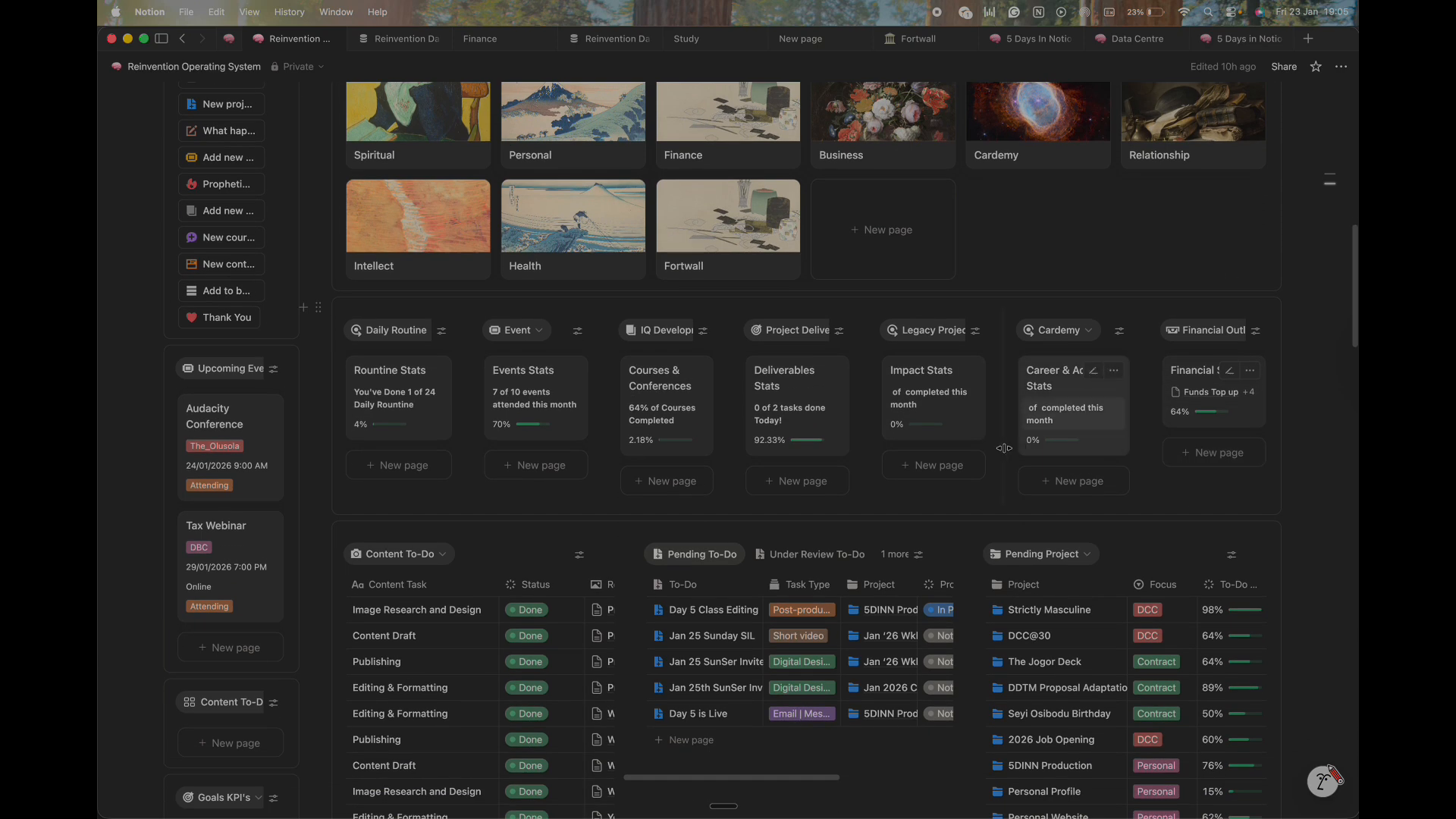
pyautogui.scroll(-8, 978, 484)
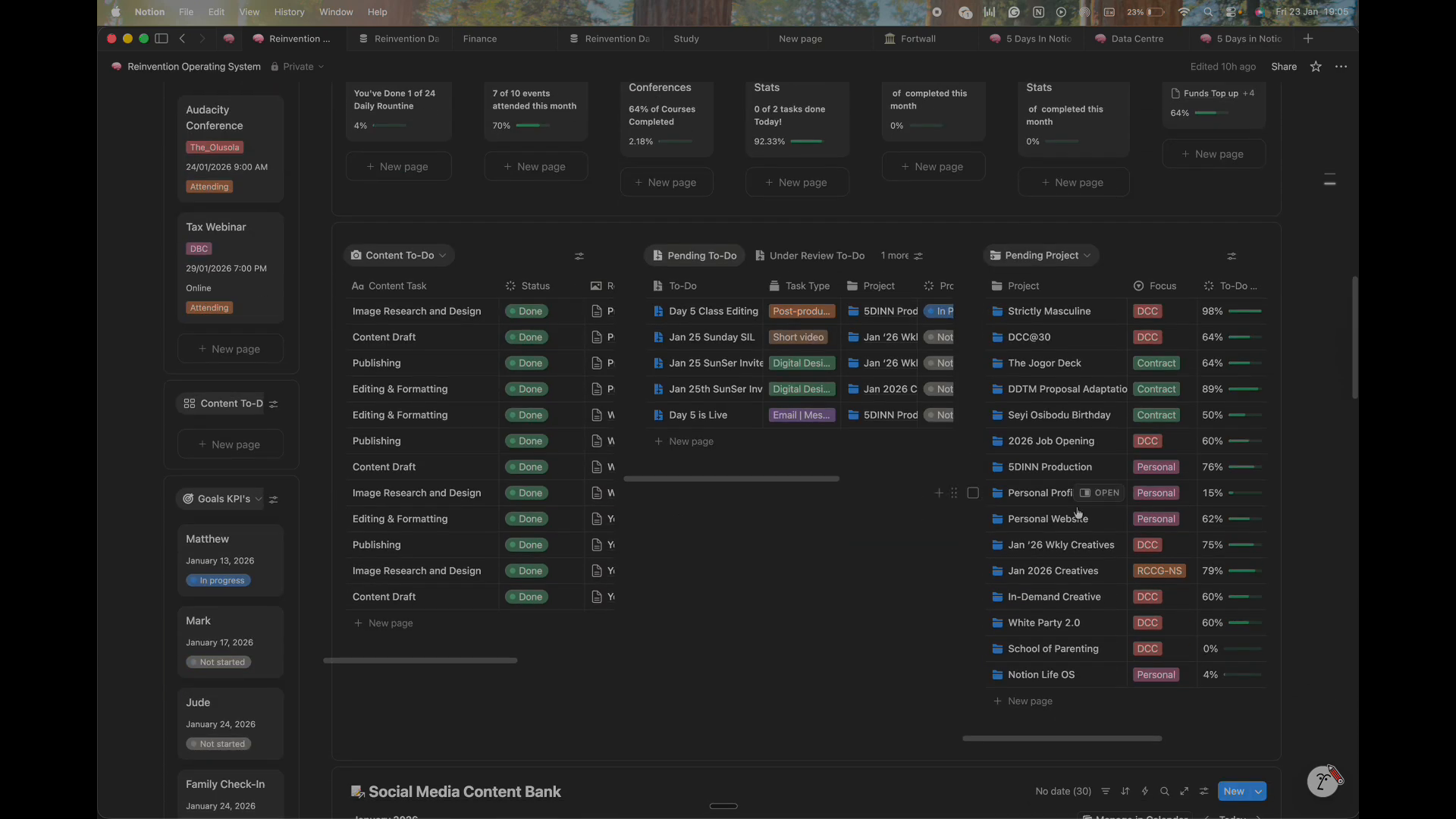
pyautogui.scroll(3, 1085, 516)
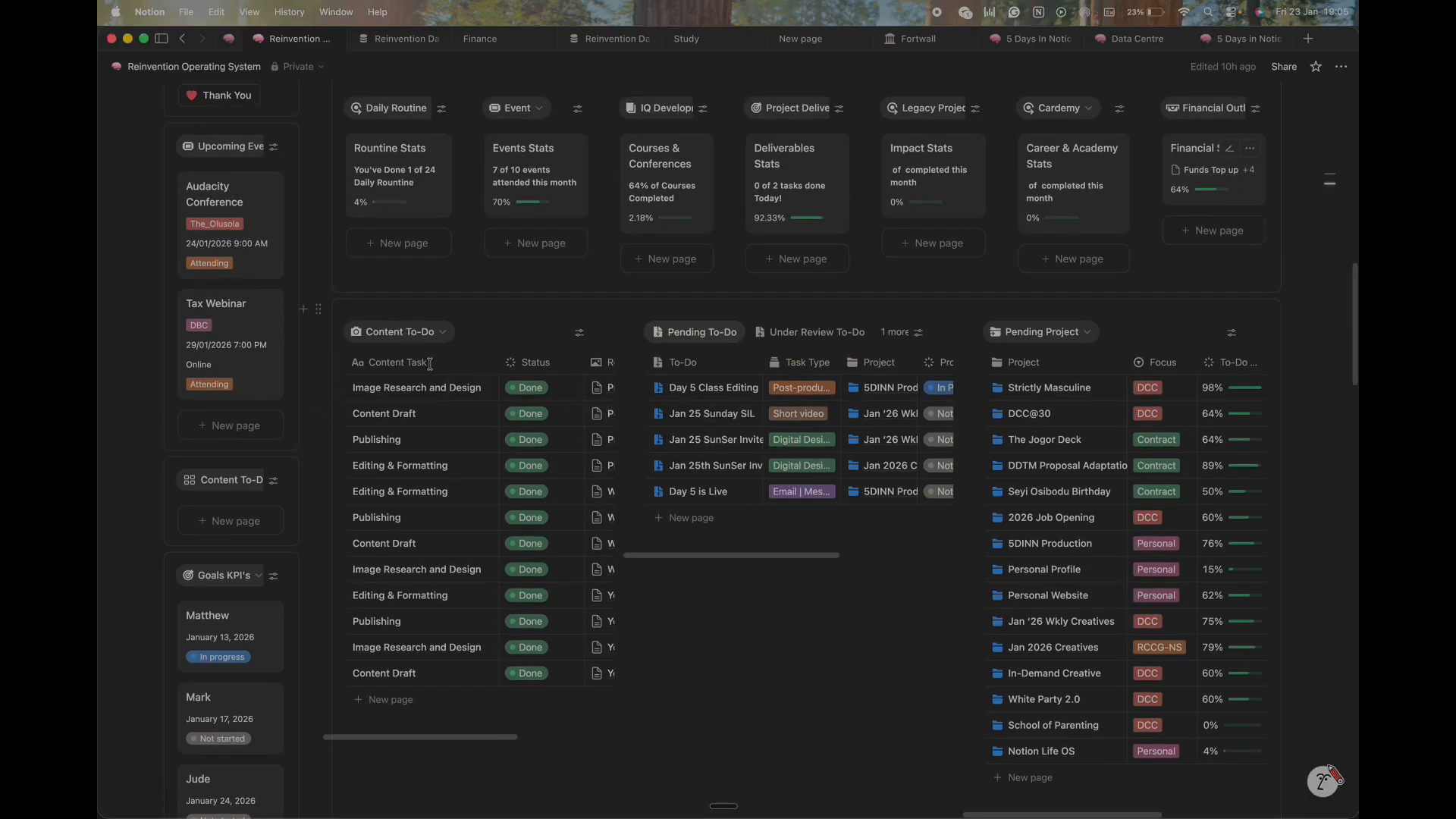
# Switch the dashboard's Content To-Do table to the Daily Routine view and look through its tasks and times.
pyautogui.click(413, 336)
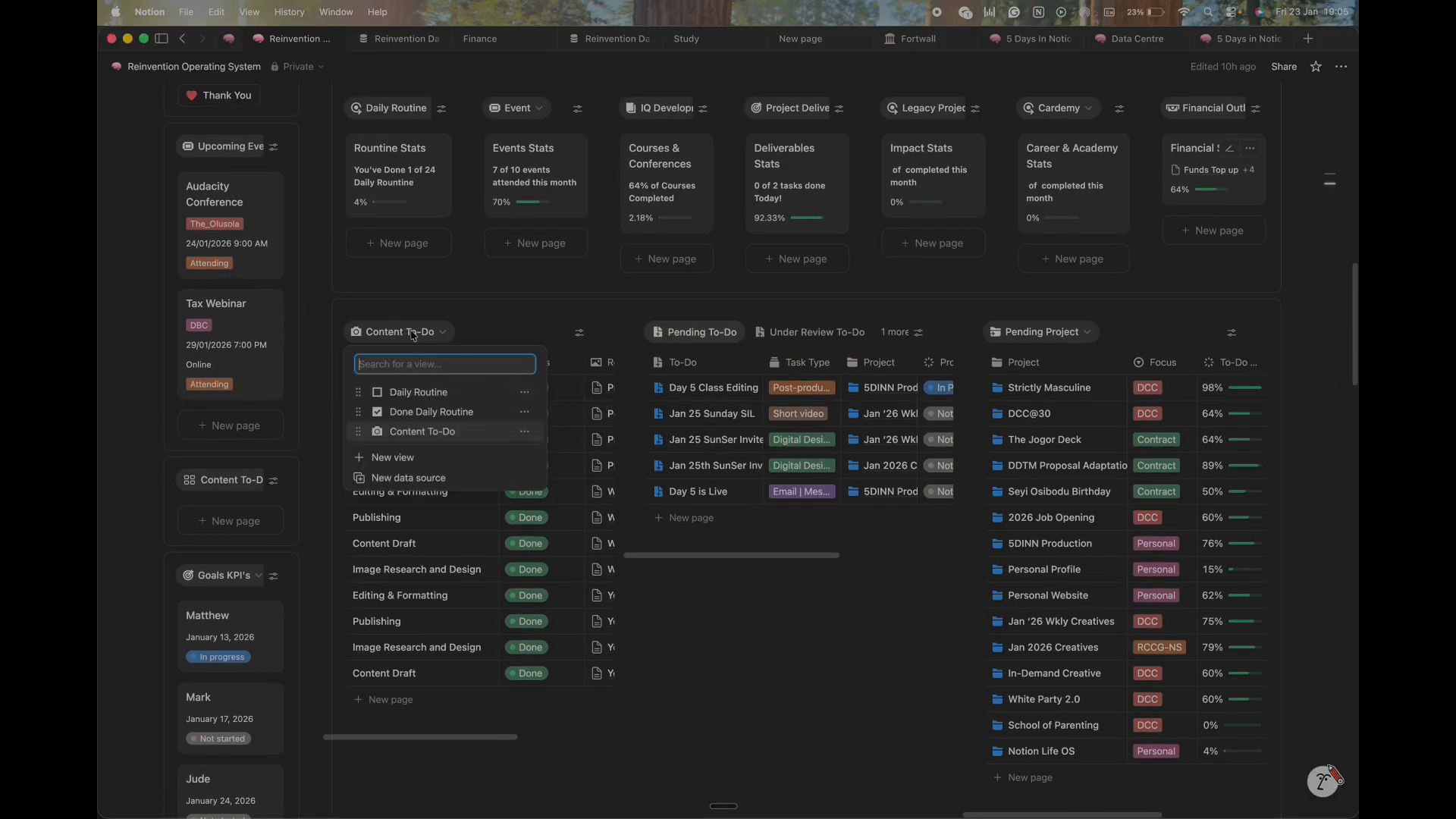
pyautogui.click(408, 391)
pyautogui.scroll(-9, 451, 418)
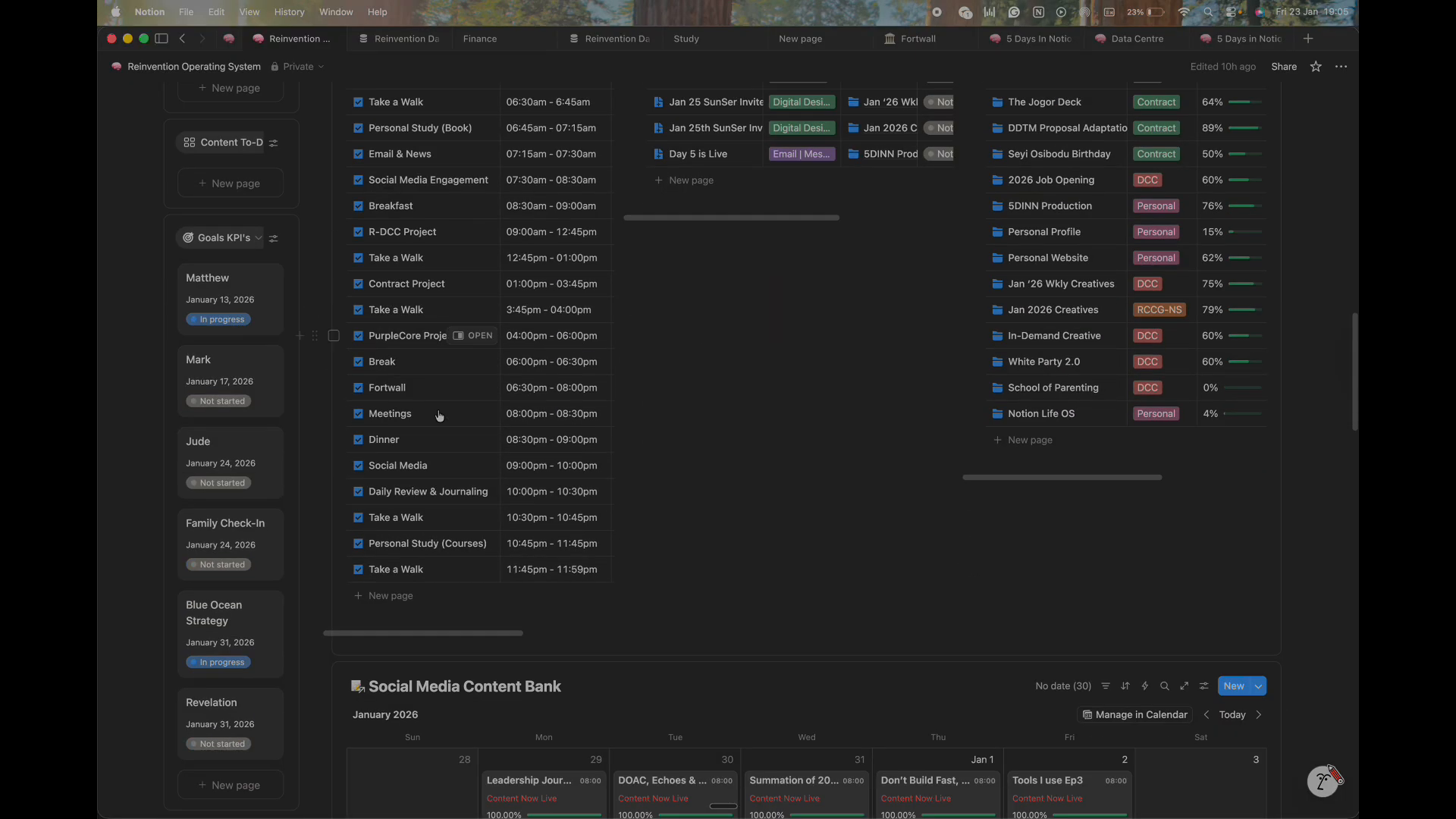
pyautogui.scroll(4, 425, 395)
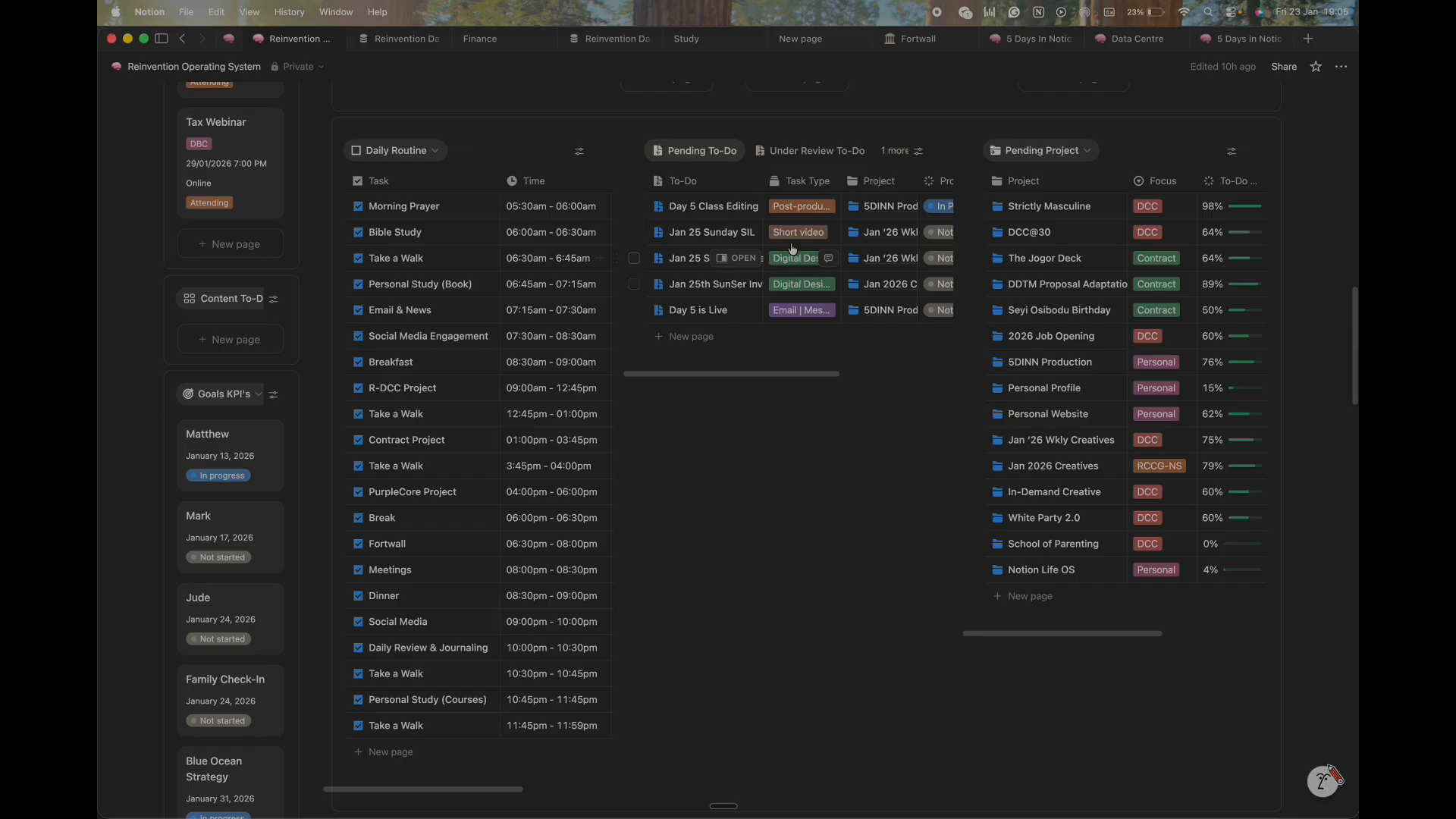
pyautogui.scroll(1, 1062, 243)
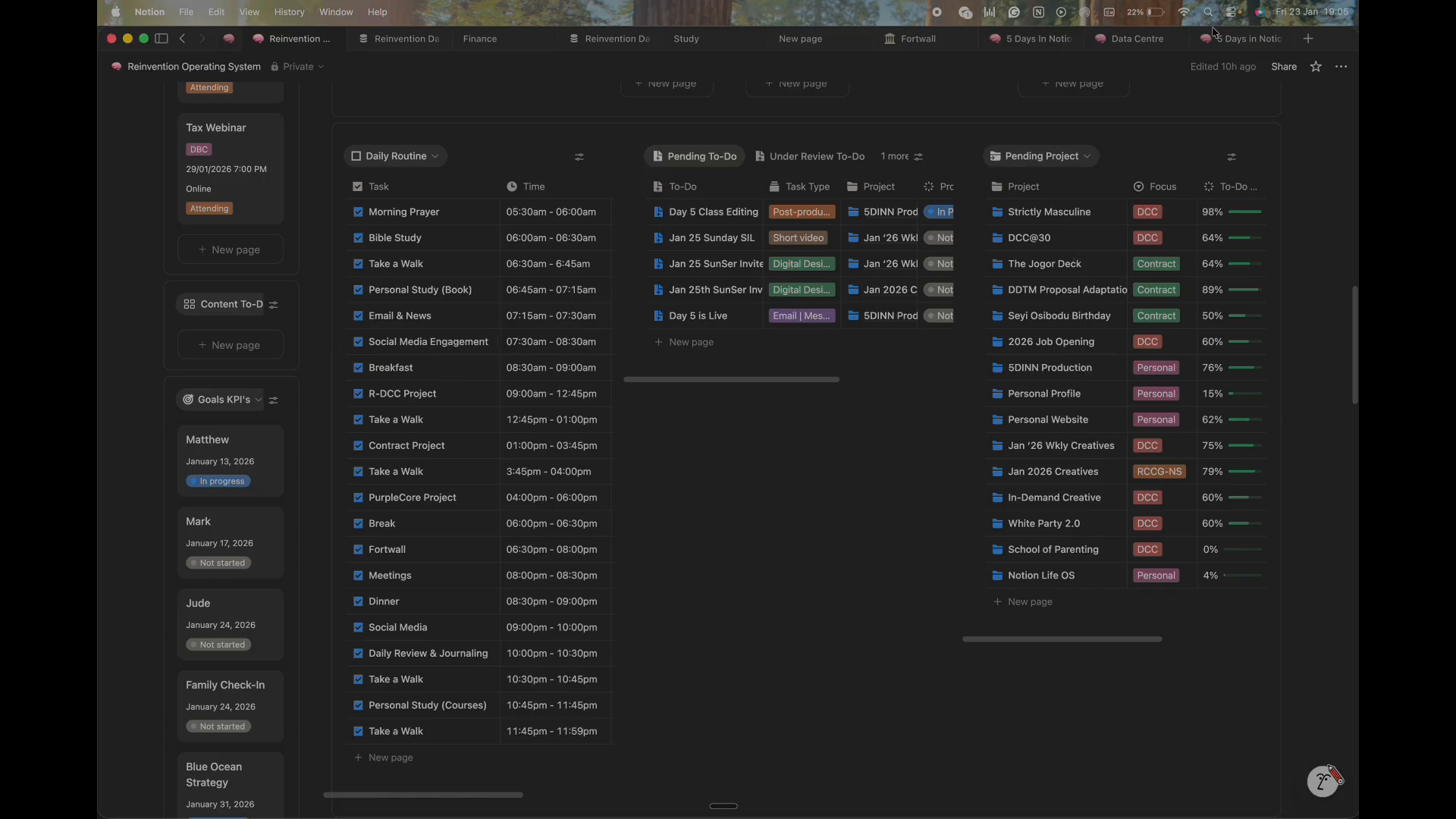
pyautogui.click(1234, 44)
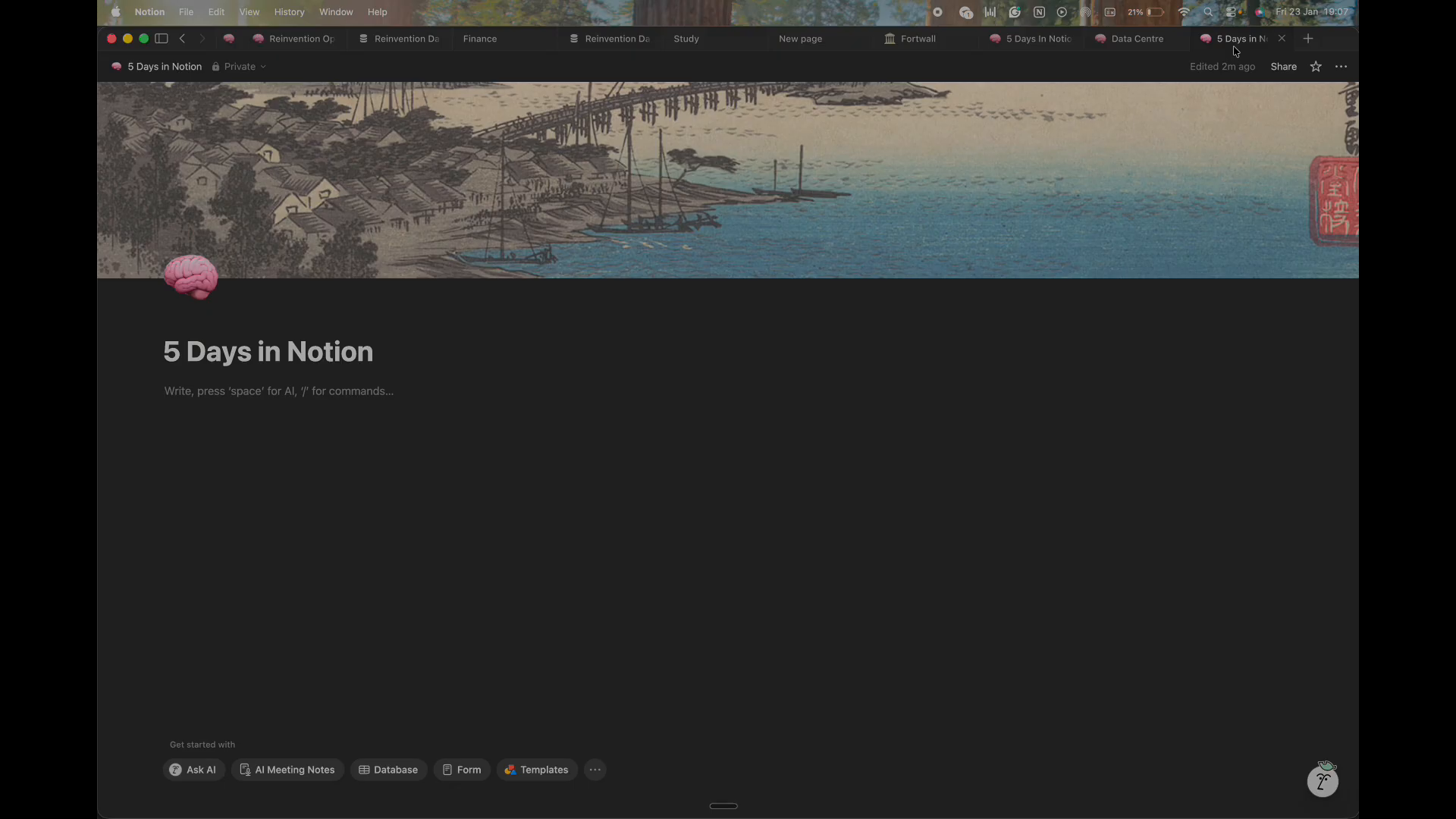
pyautogui.click(231, 41)
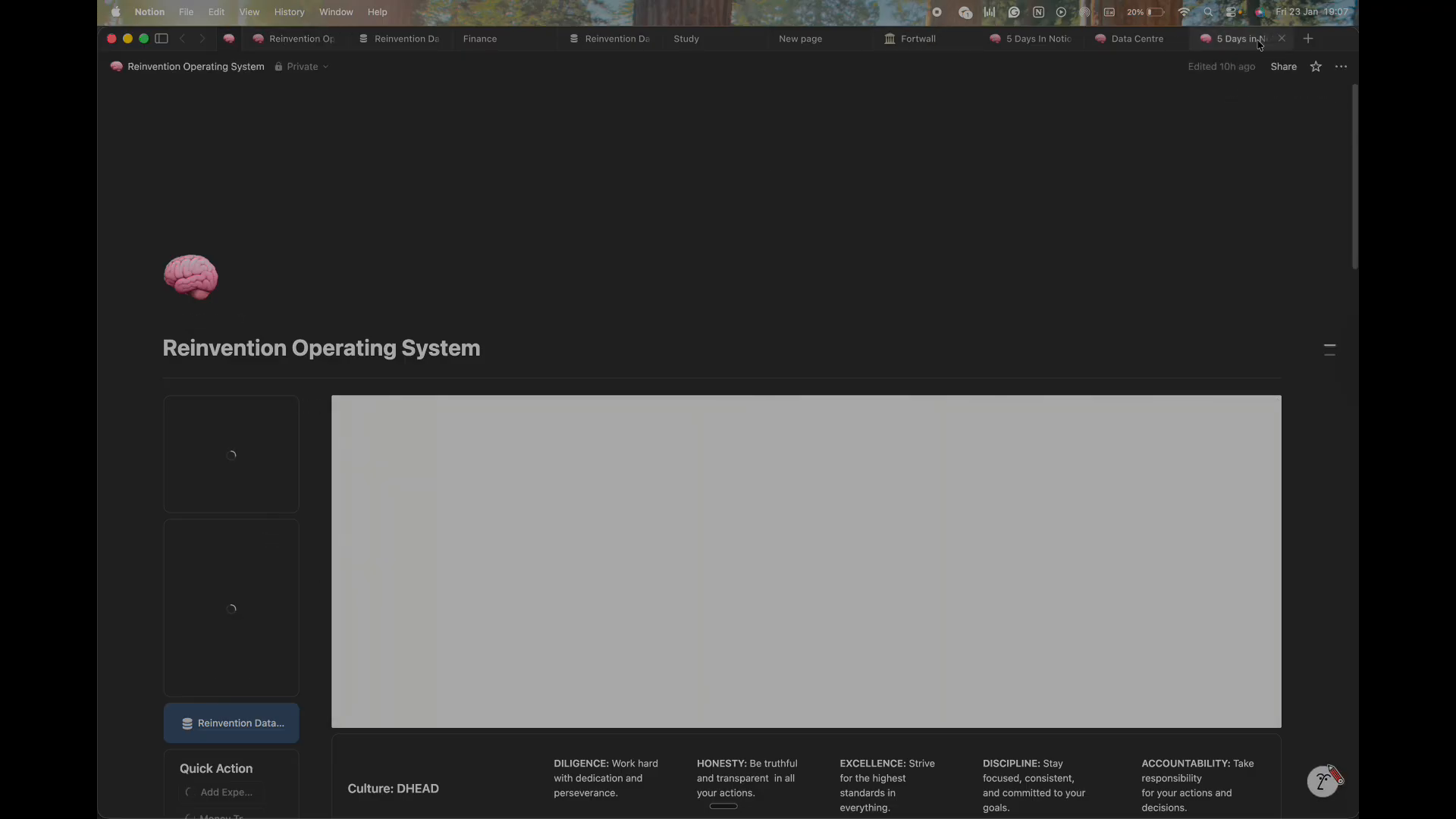
pyautogui.click(1233, 42)
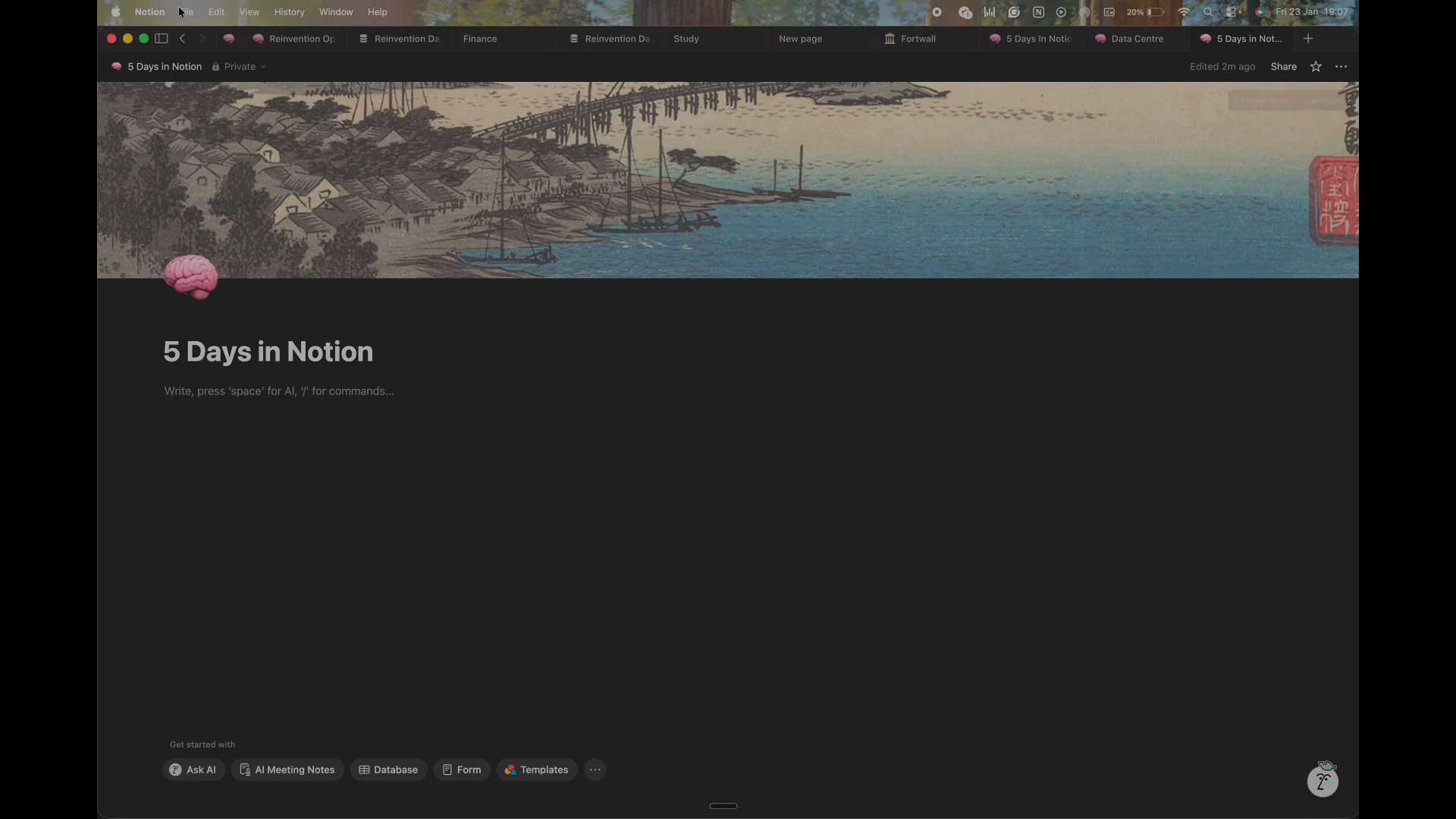
pyautogui.click(280, 38)
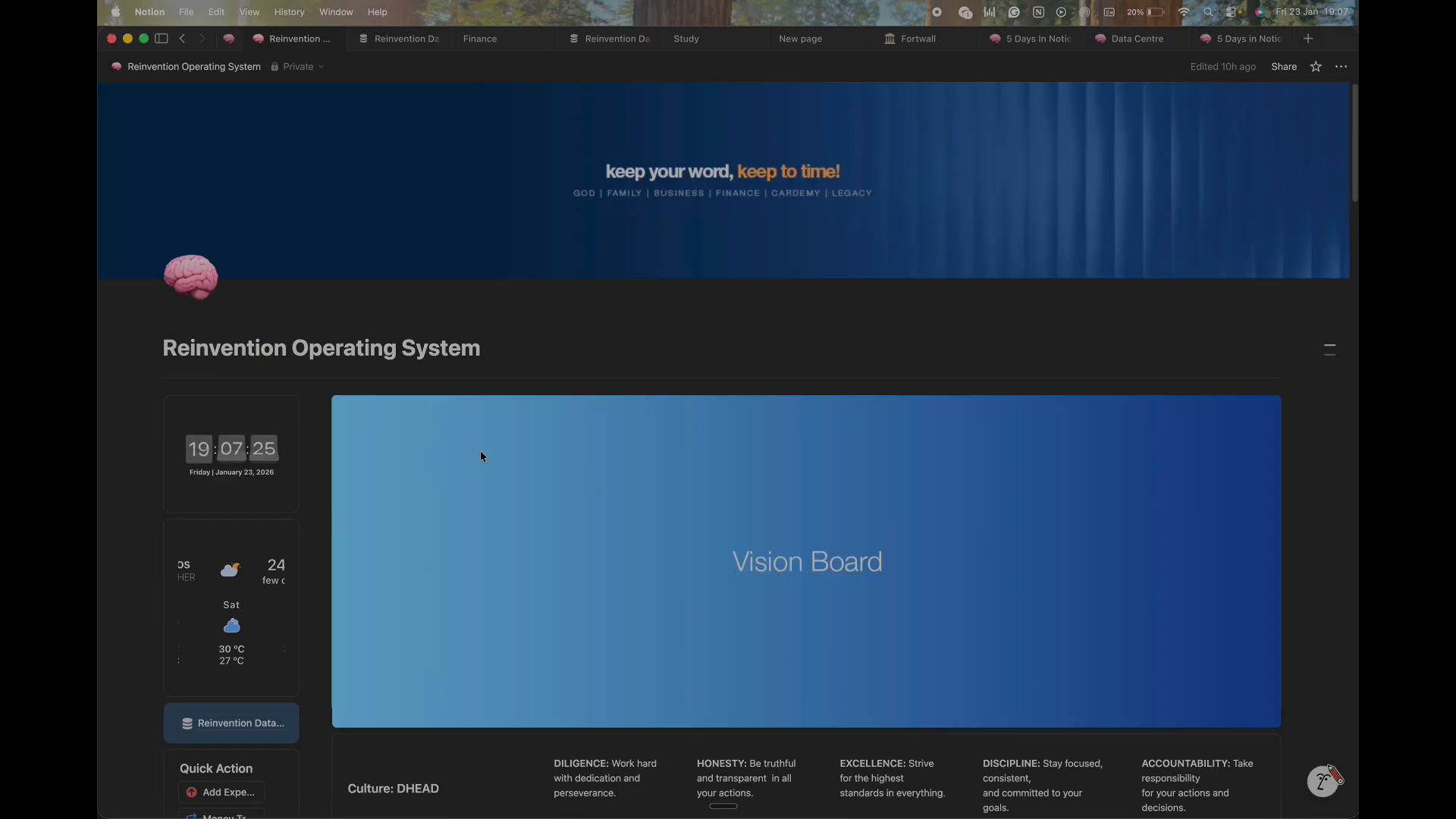
# Insert an empty image block under the title of the 5 Days in Notion page and dismiss its upload options.
pyautogui.click(1241, 41)
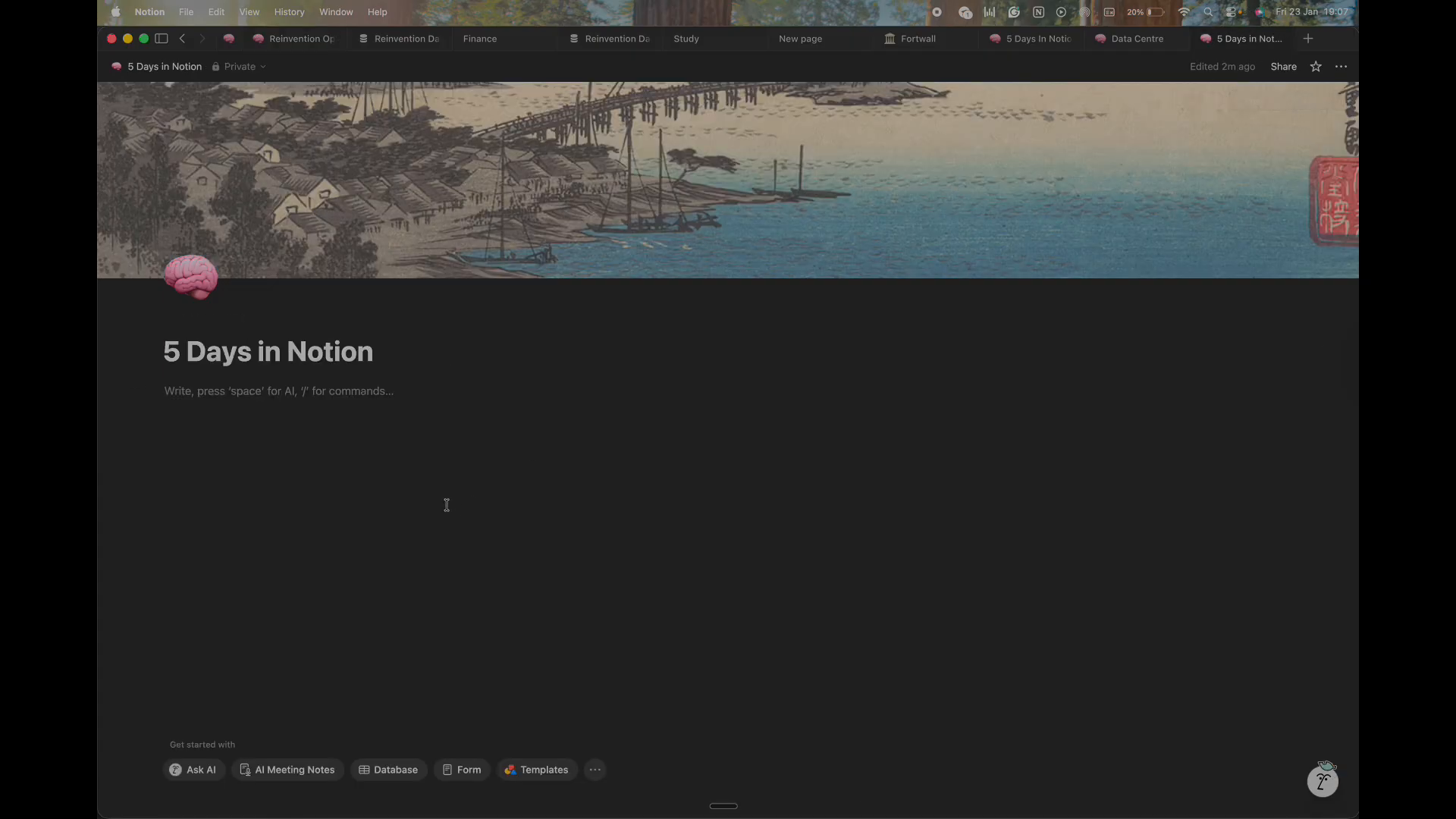
pyautogui.write('/image')
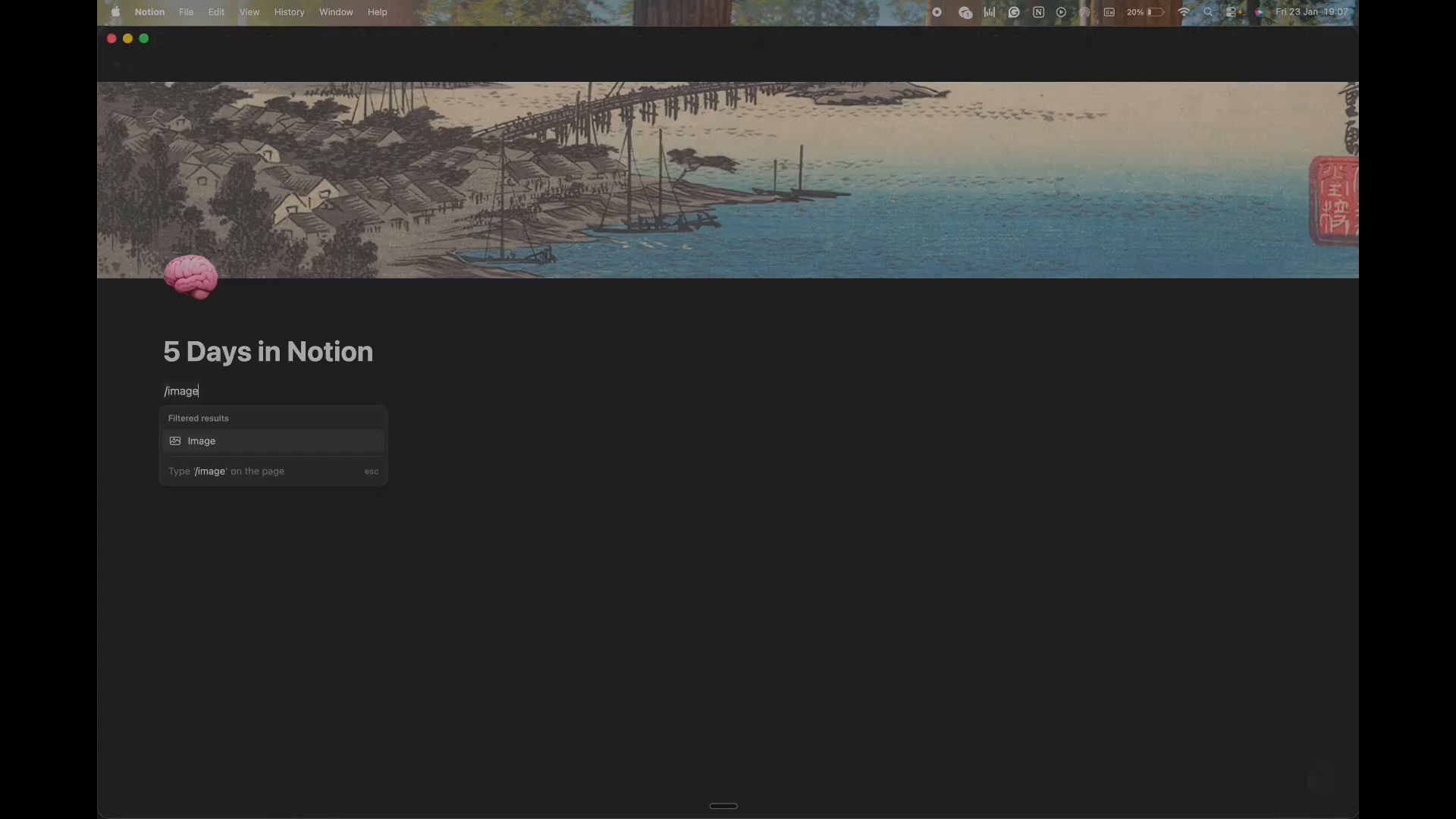
pyautogui.press('Return')
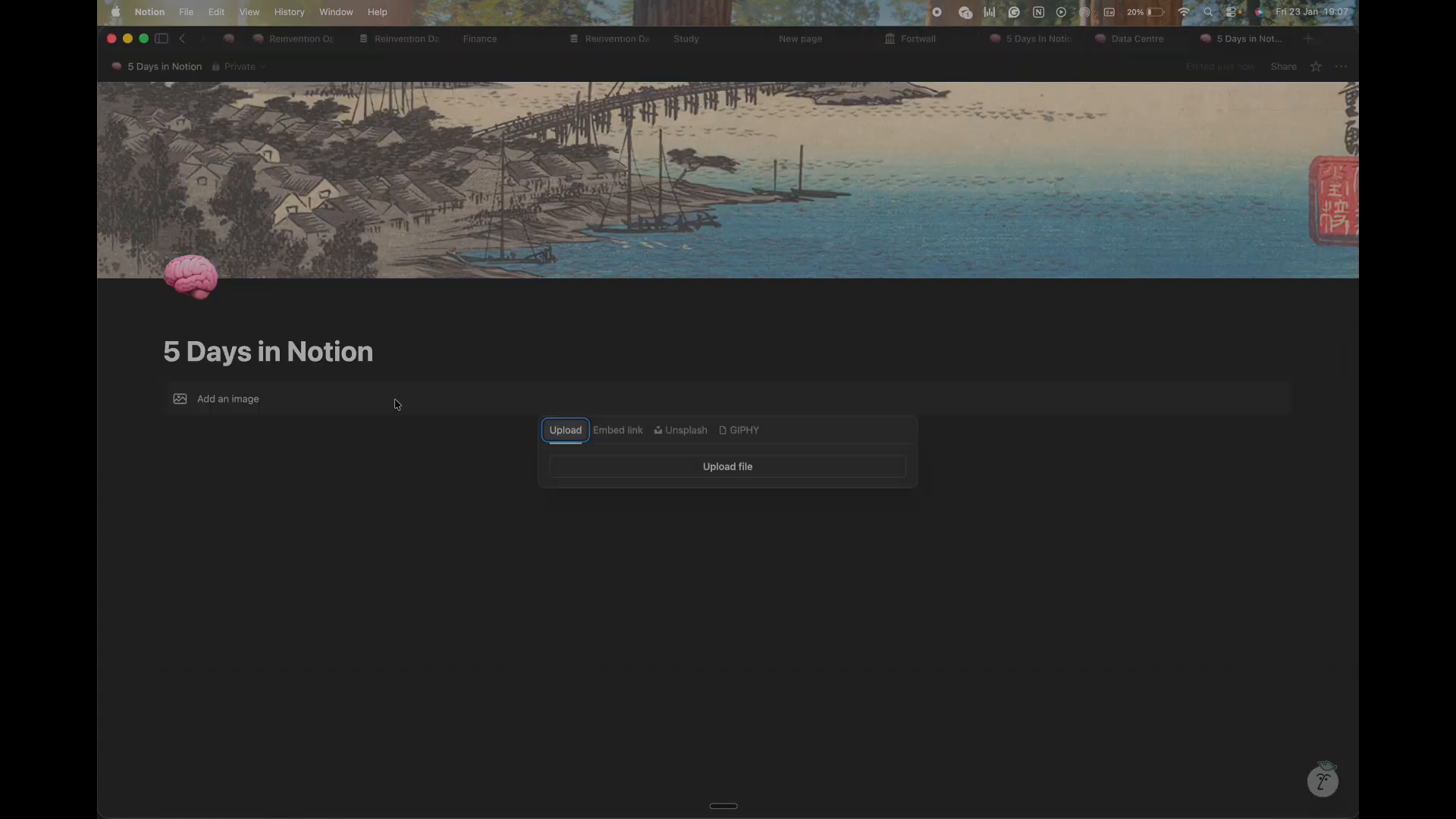
pyautogui.click(454, 463)
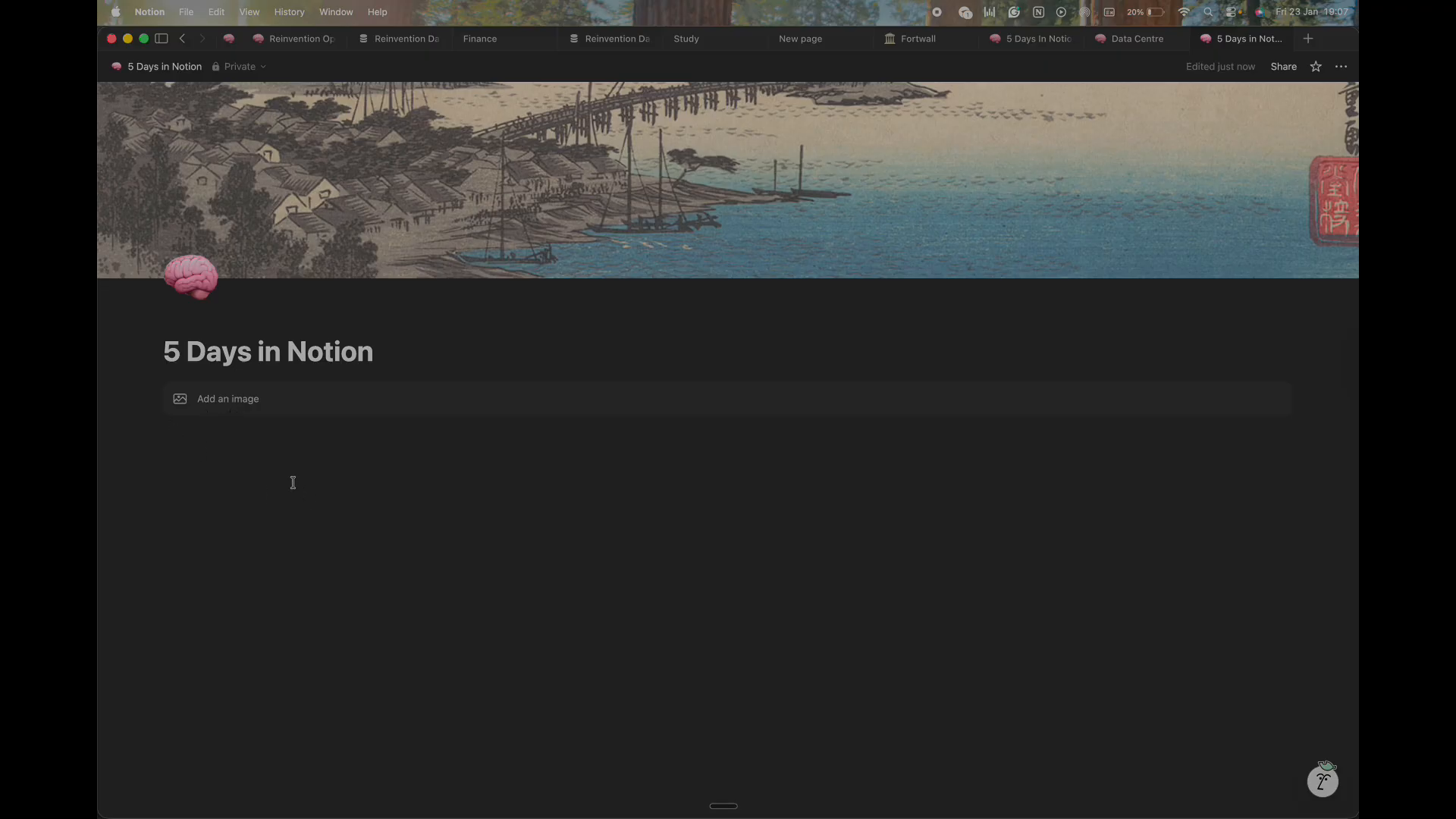
# Upload Cover.png from the Downloads folder into the empty image block under the page title.
pyautogui.click(254, 401)
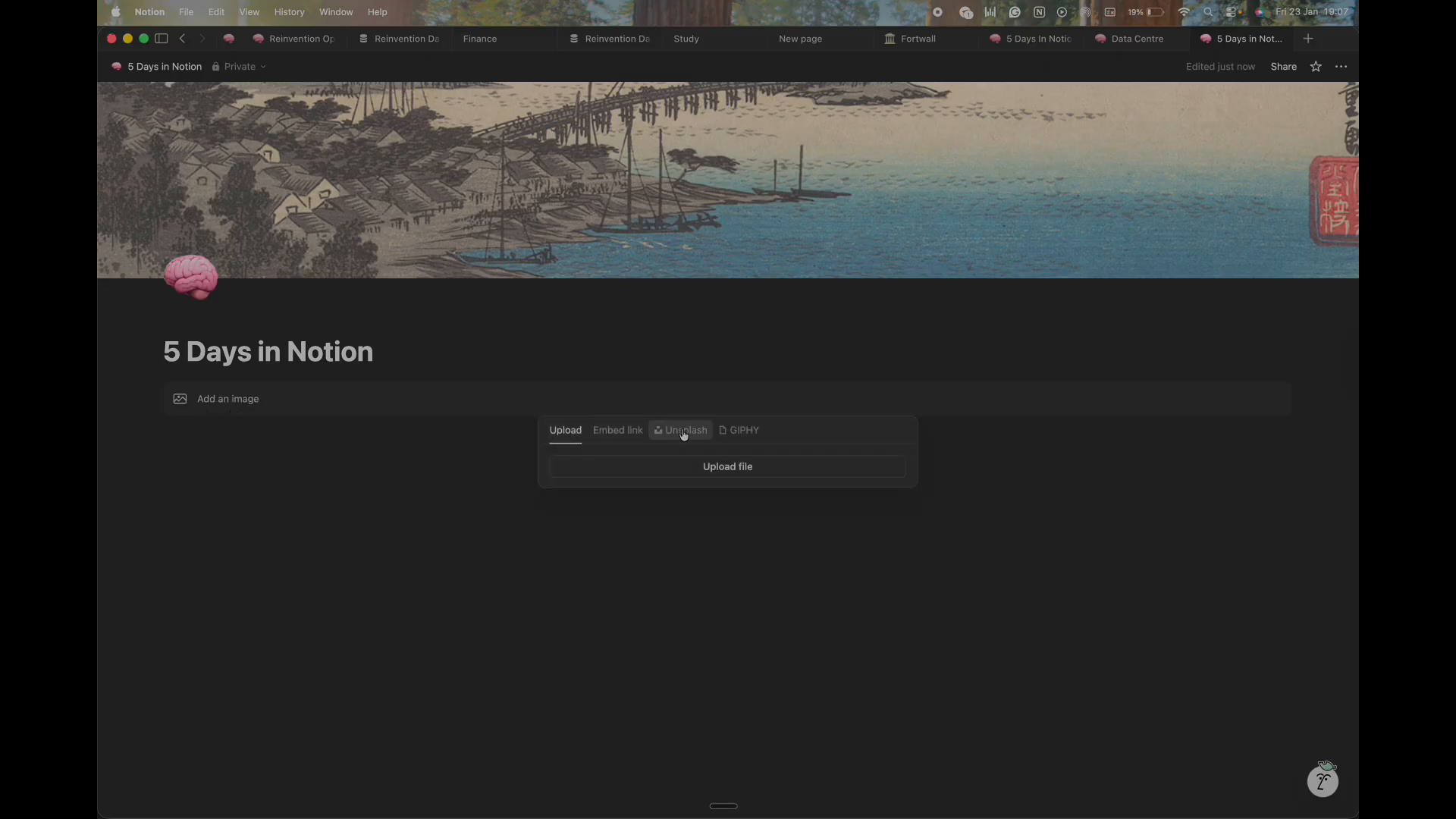
pyautogui.click(742, 433)
pyautogui.click(568, 430)
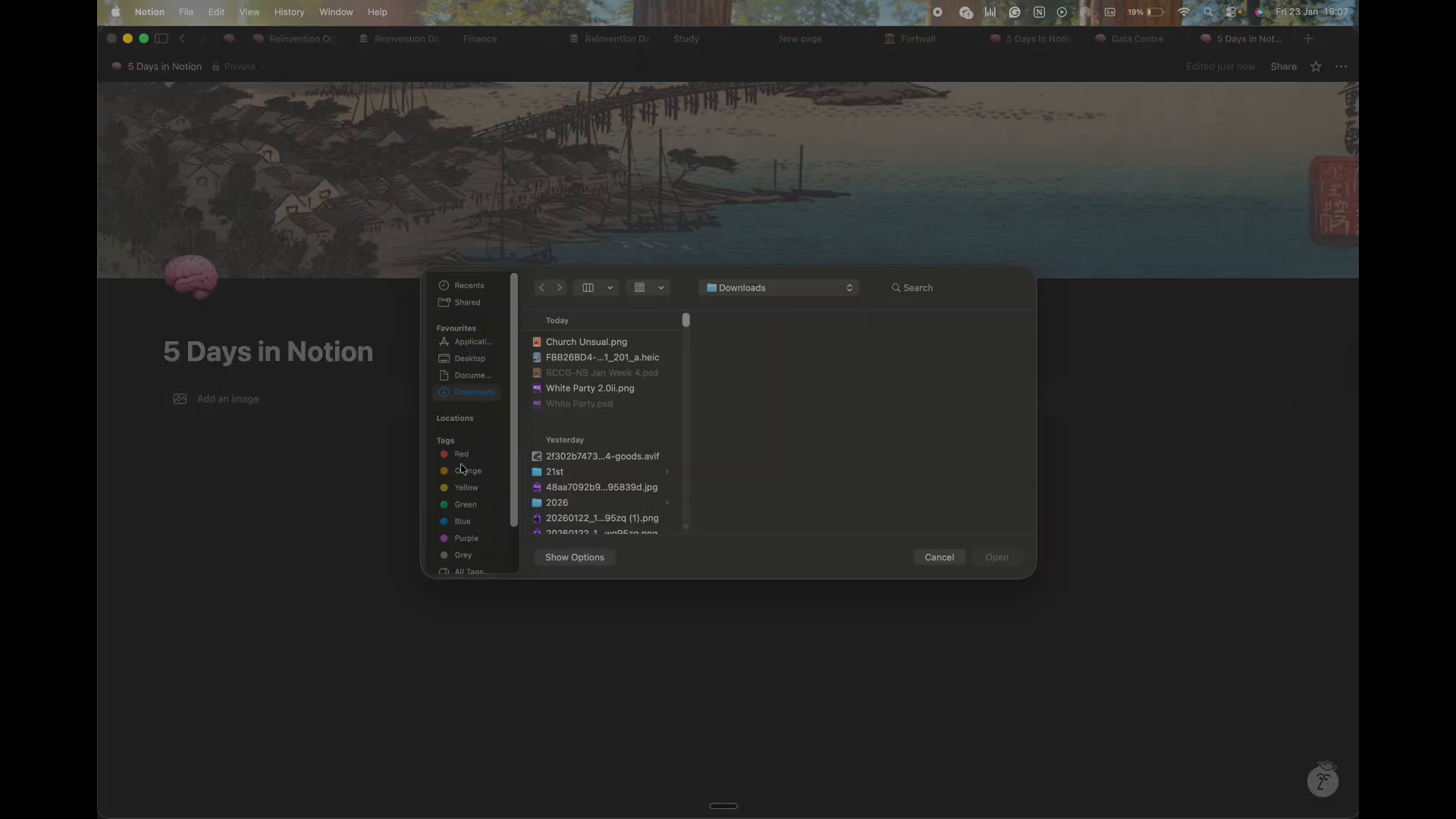
pyautogui.click(607, 479)
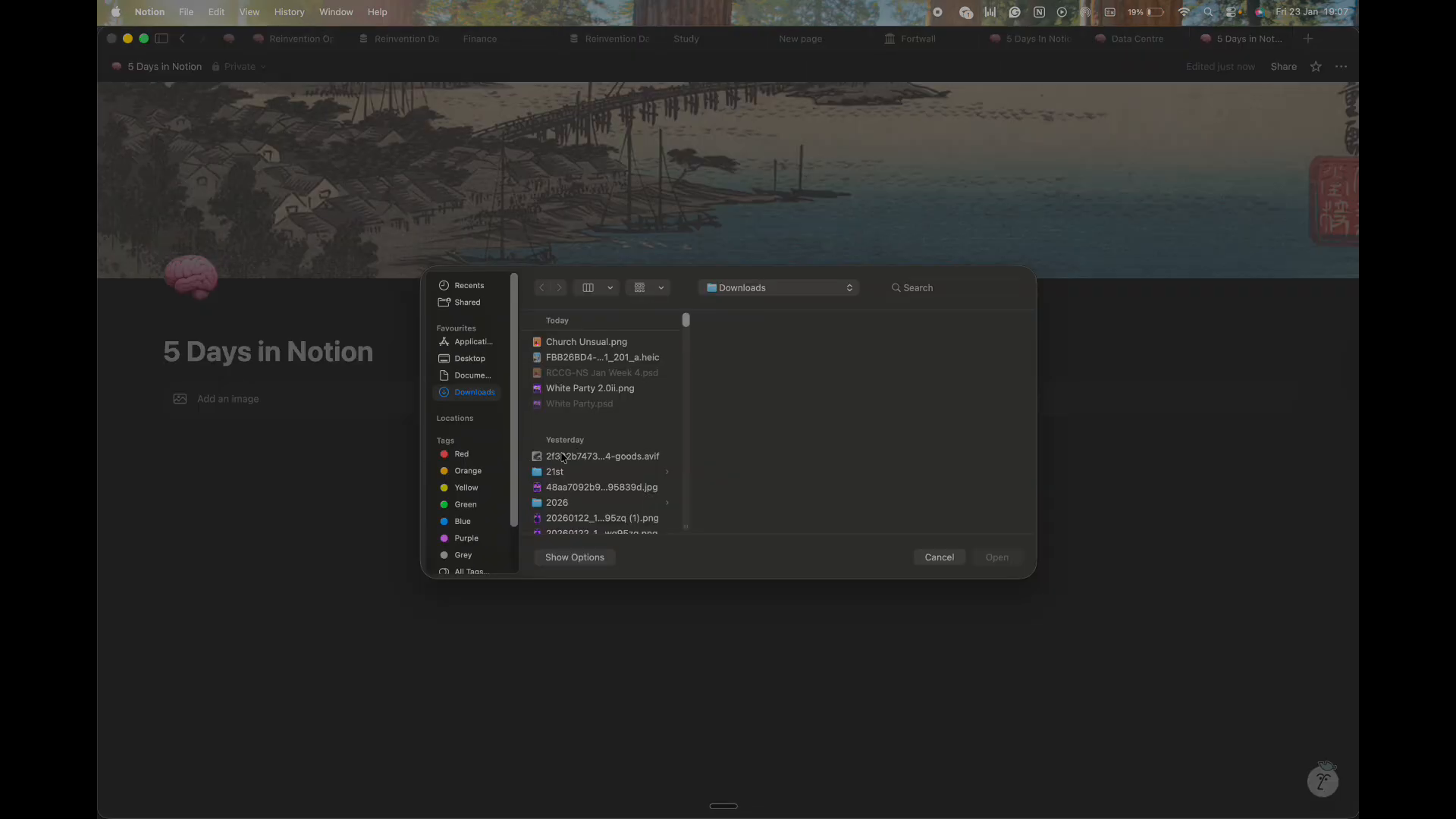
pyautogui.scroll(-15, 562, 457)
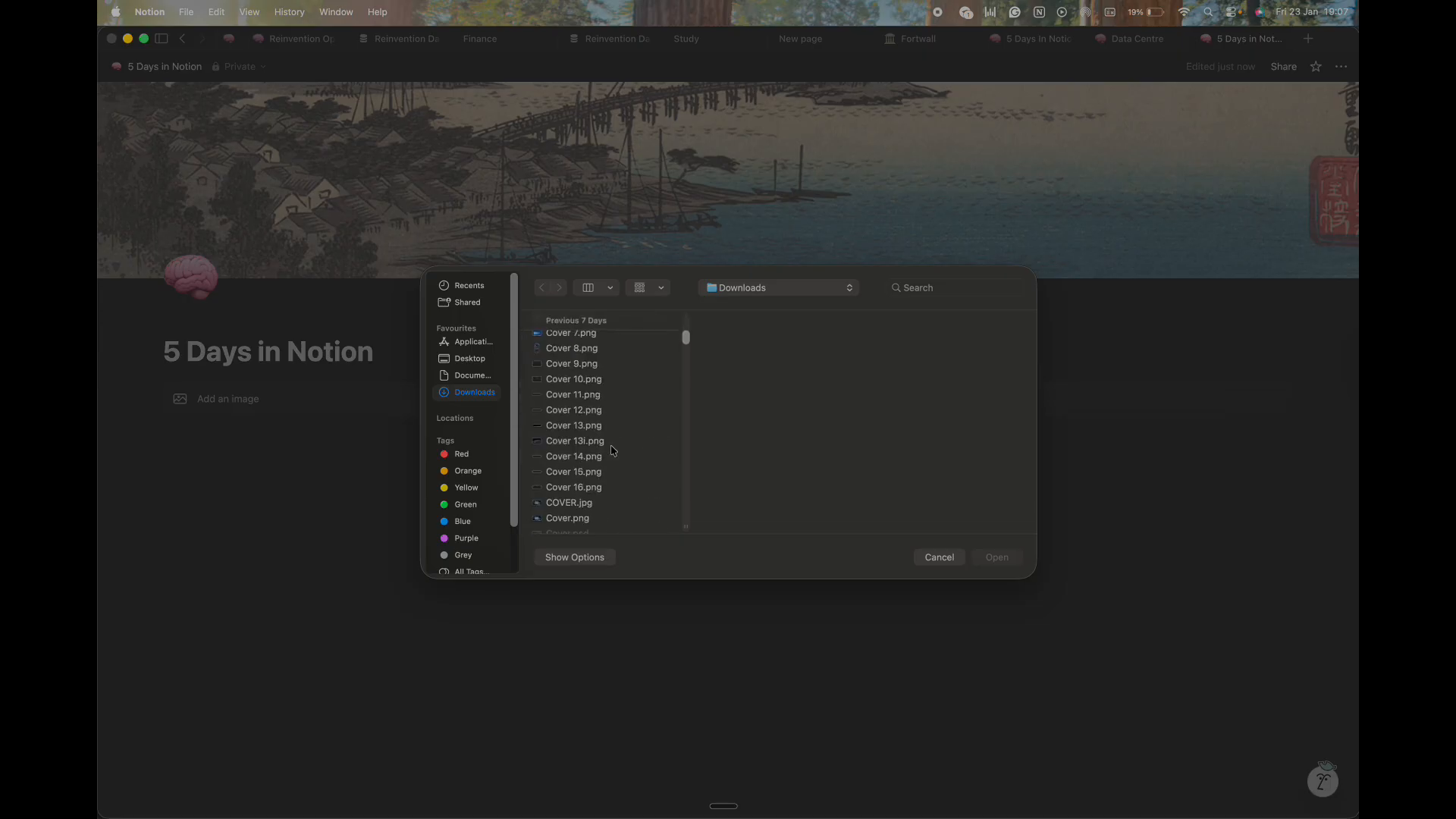
pyautogui.scroll(-2, 614, 451)
pyautogui.click(615, 452)
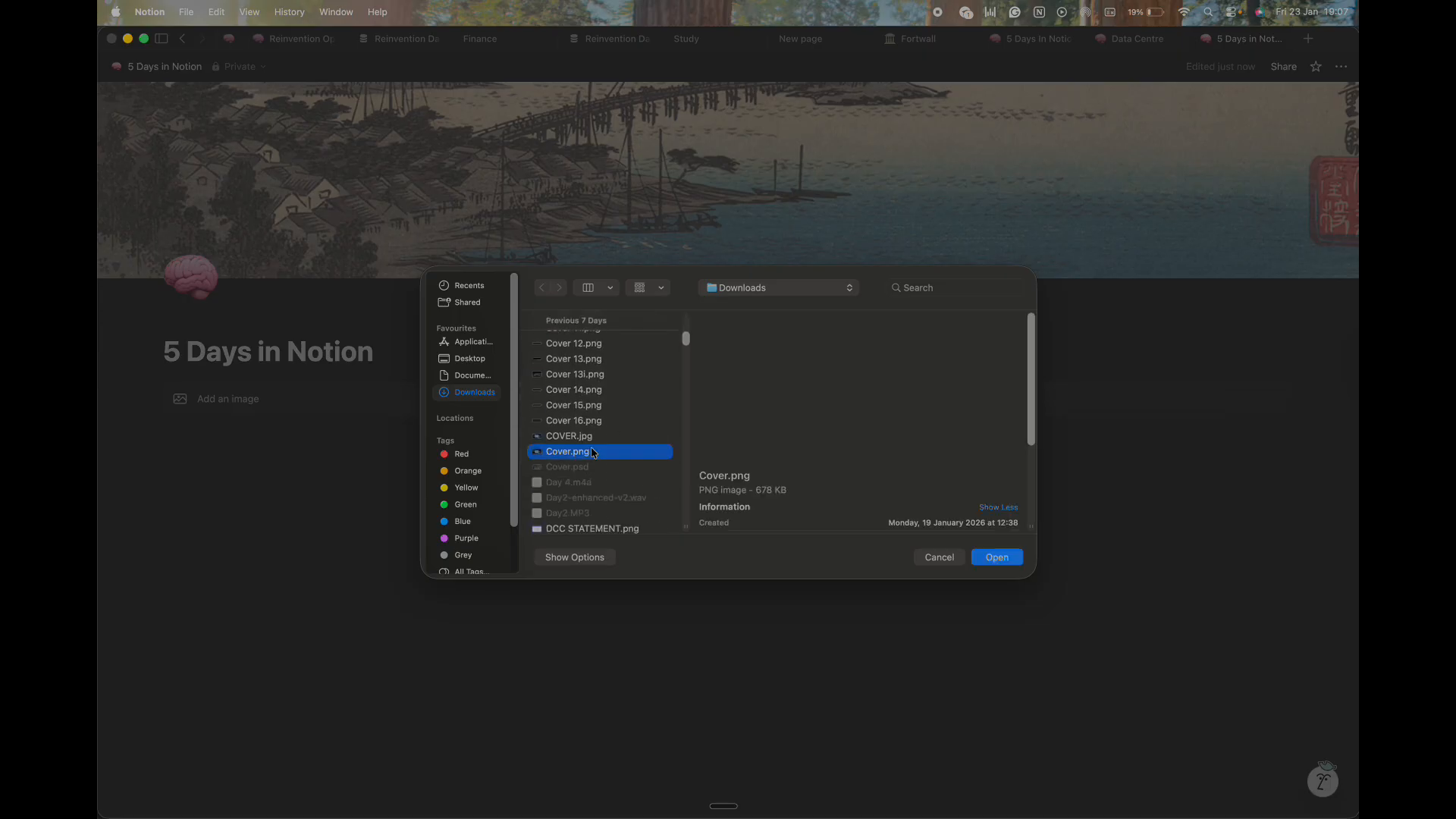
pyautogui.click(997, 558)
pyautogui.scroll(-5, 855, 522)
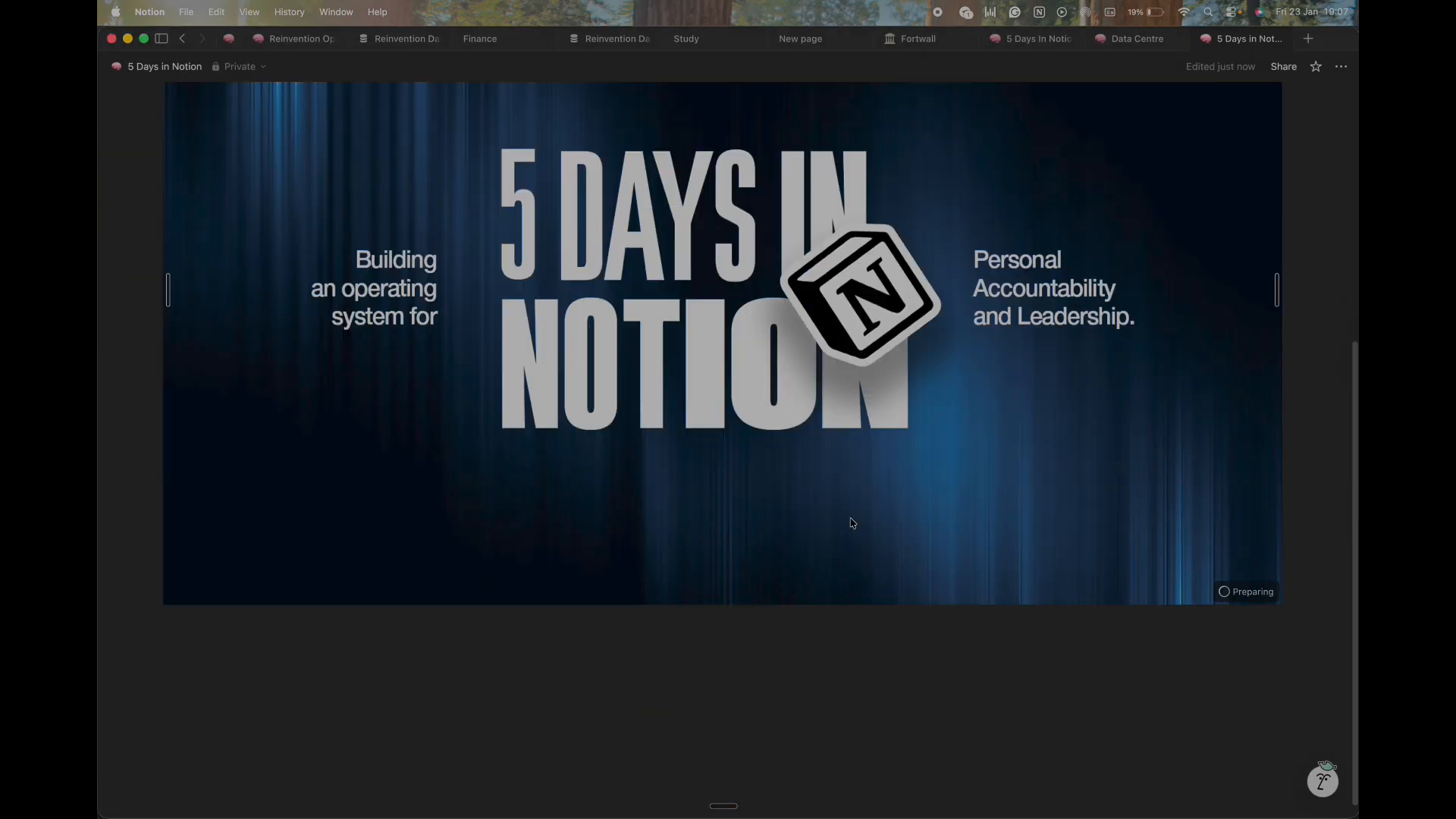
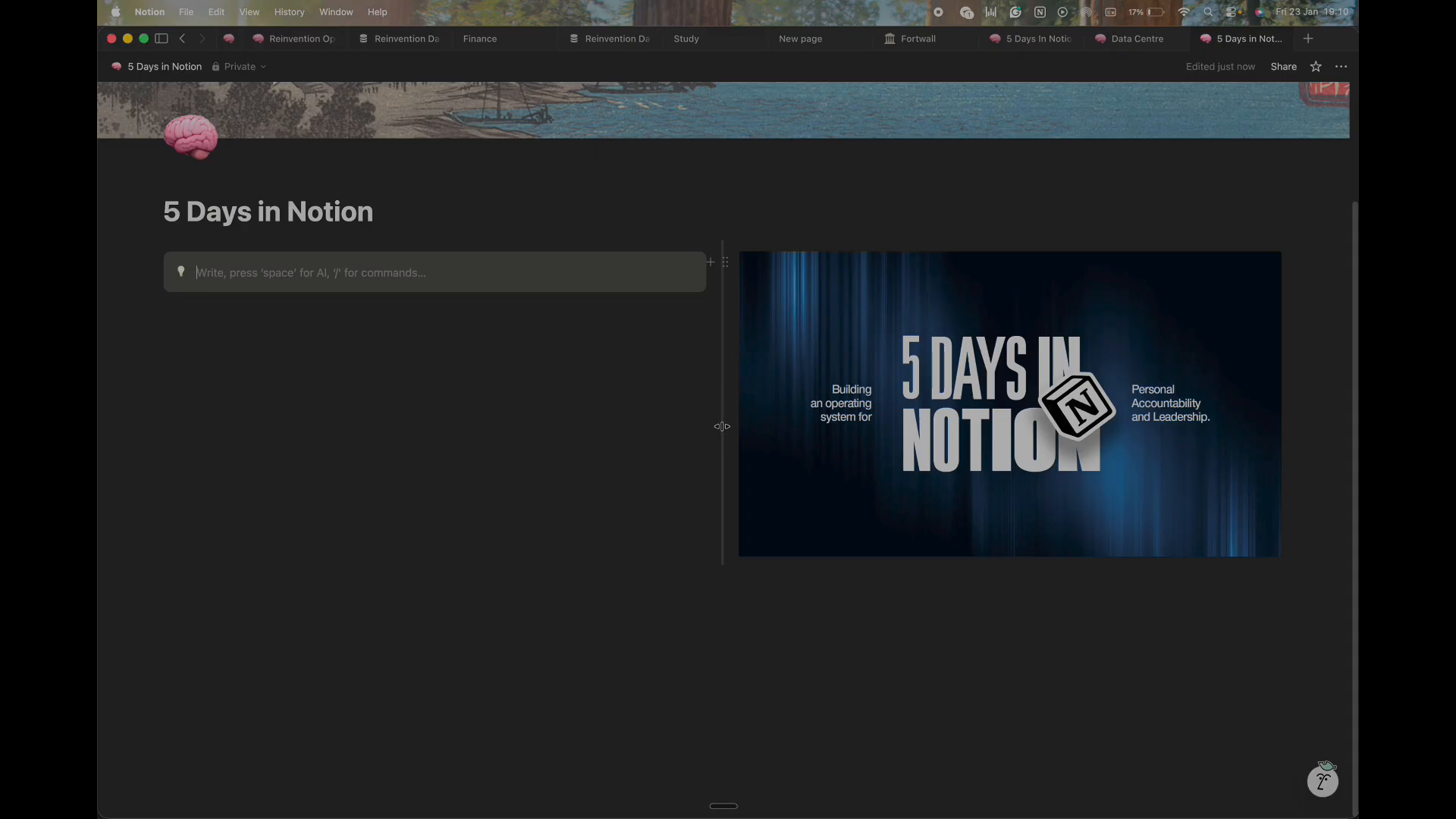
# Narrow the callout column so that the banner image beside it takes up most of the page width.
pyautogui.click(721, 422)
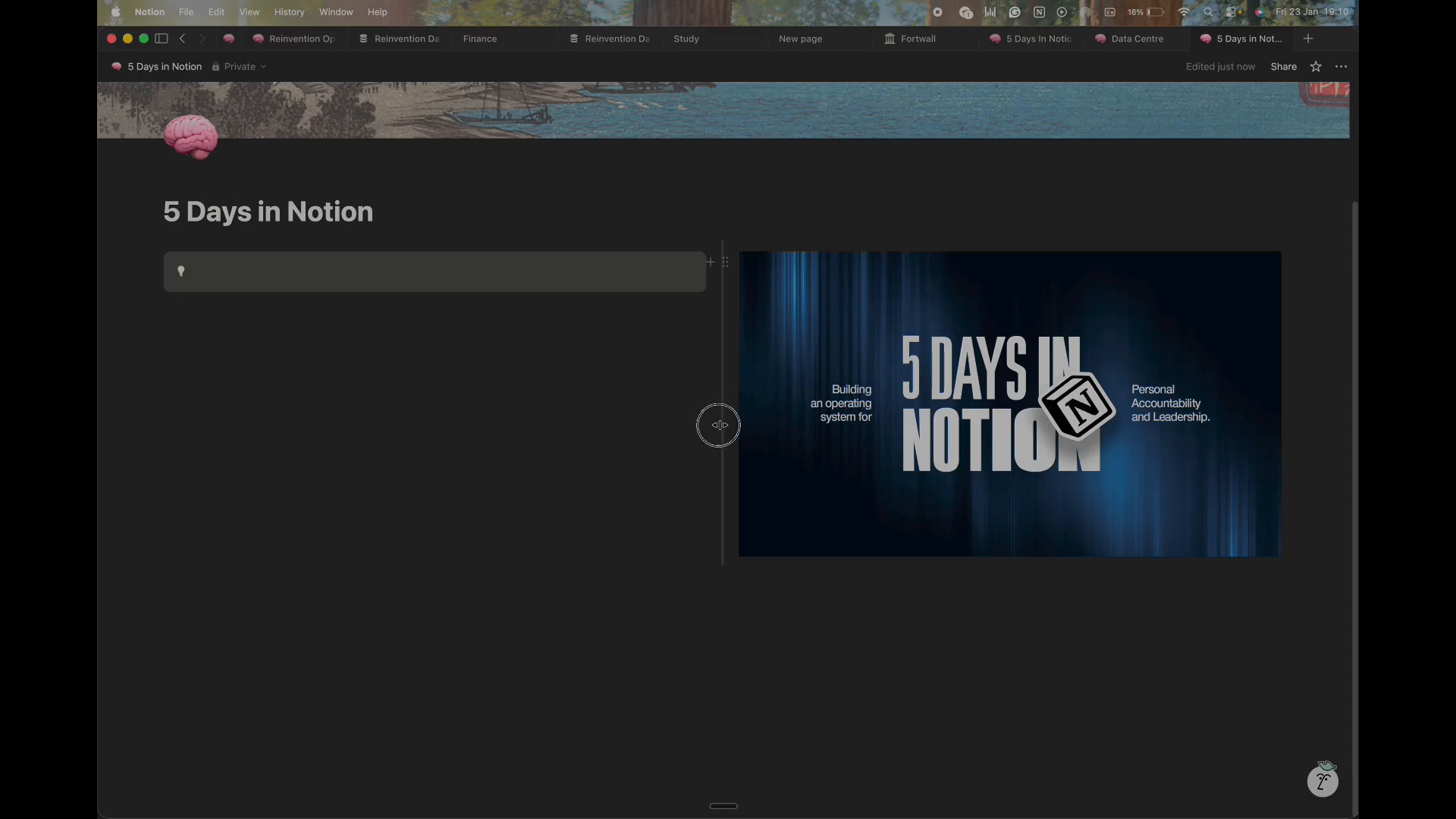
pyautogui.click(721, 425)
pyautogui.moveTo(722, 425); pyautogui.dragTo(337, 422)
pyautogui.moveTo(519, 420); pyautogui.dragTo(409, 466)
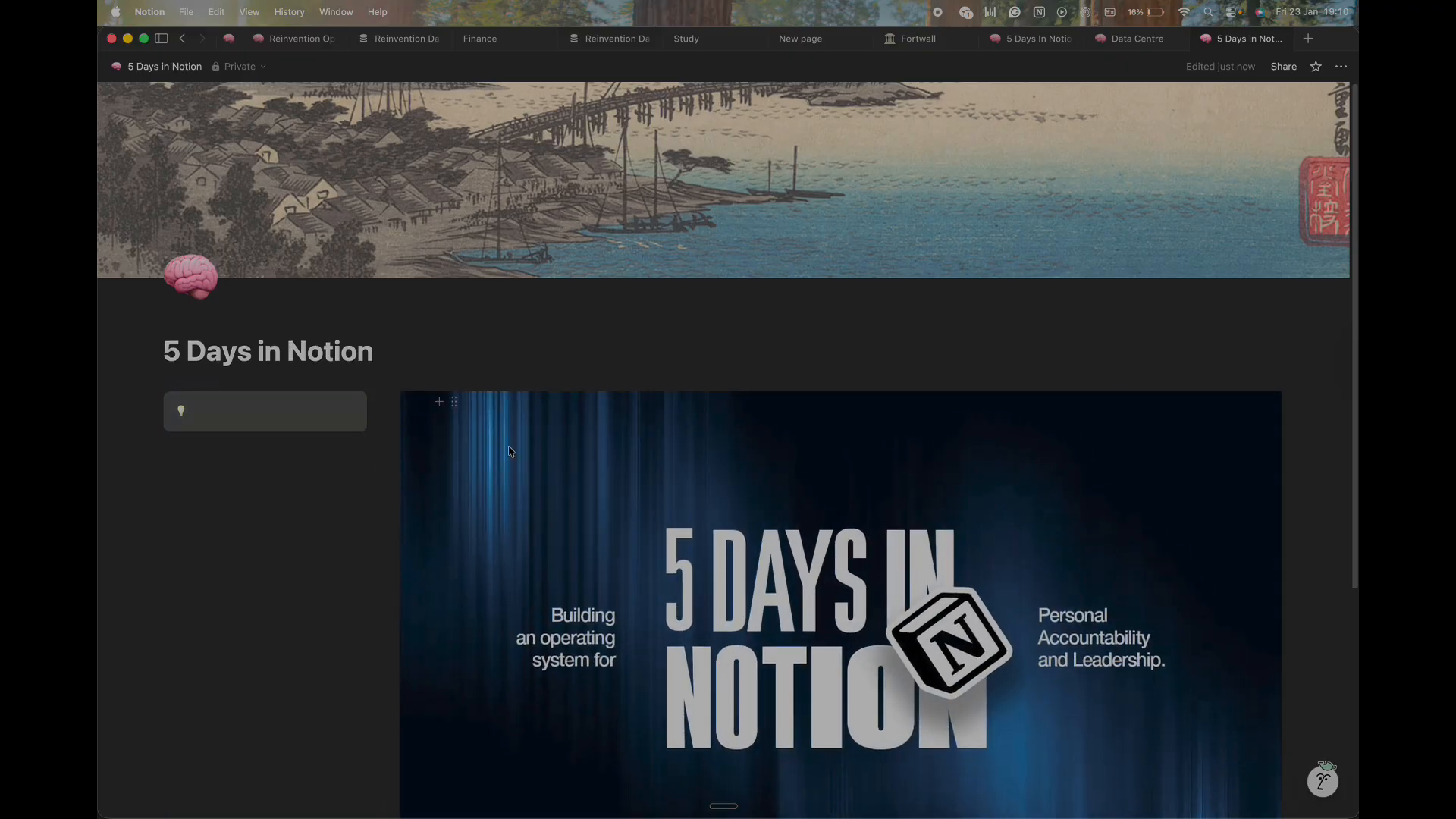
# Remove the light bulb icon from the callout beside the banner image and place the cursor in its text.
pyautogui.scroll(-5, 512, 450)
pyautogui.scroll(4, 510, 451)
pyautogui.click(209, 372)
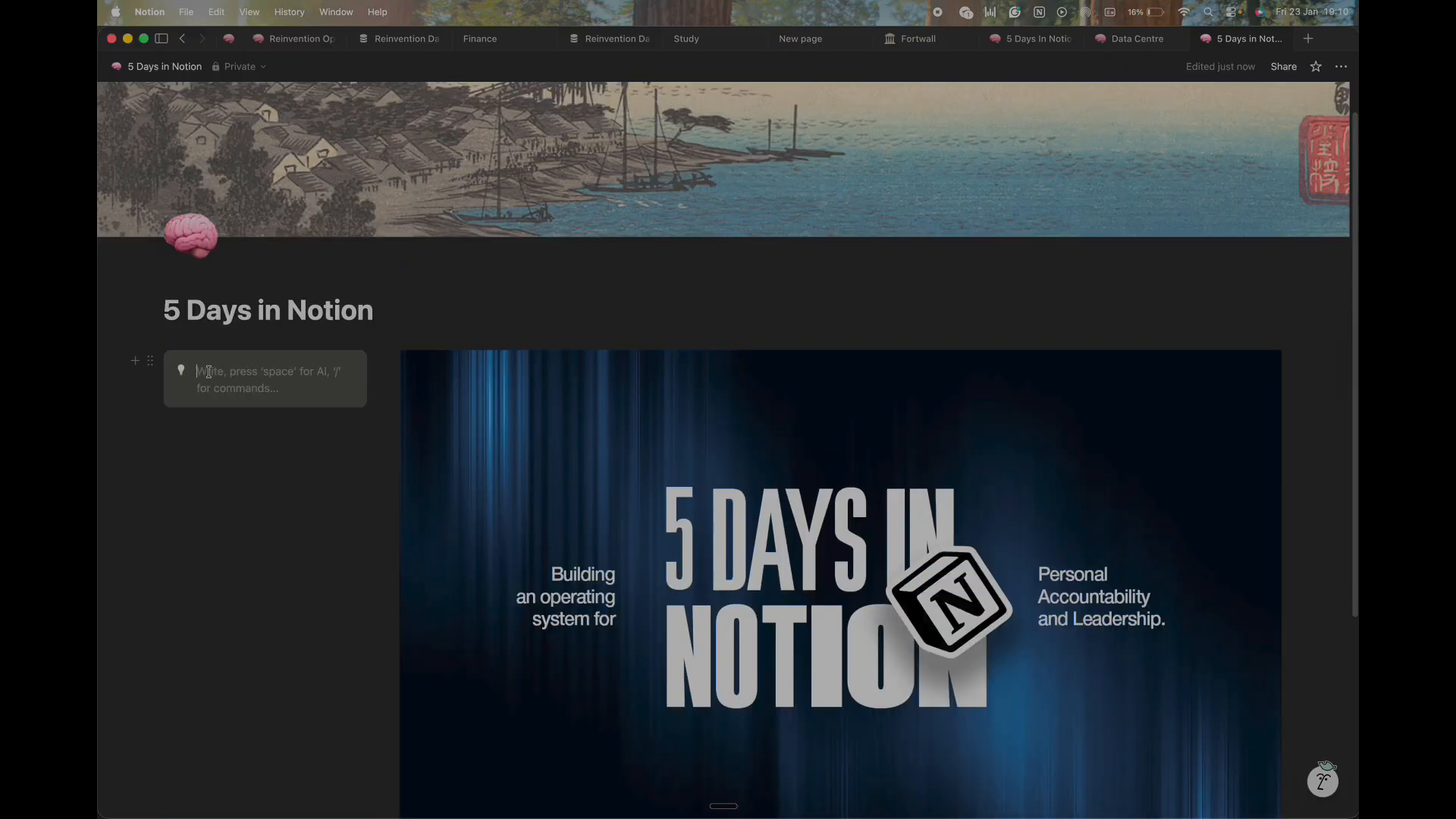
pyautogui.click(183, 376)
pyautogui.click(363, 395)
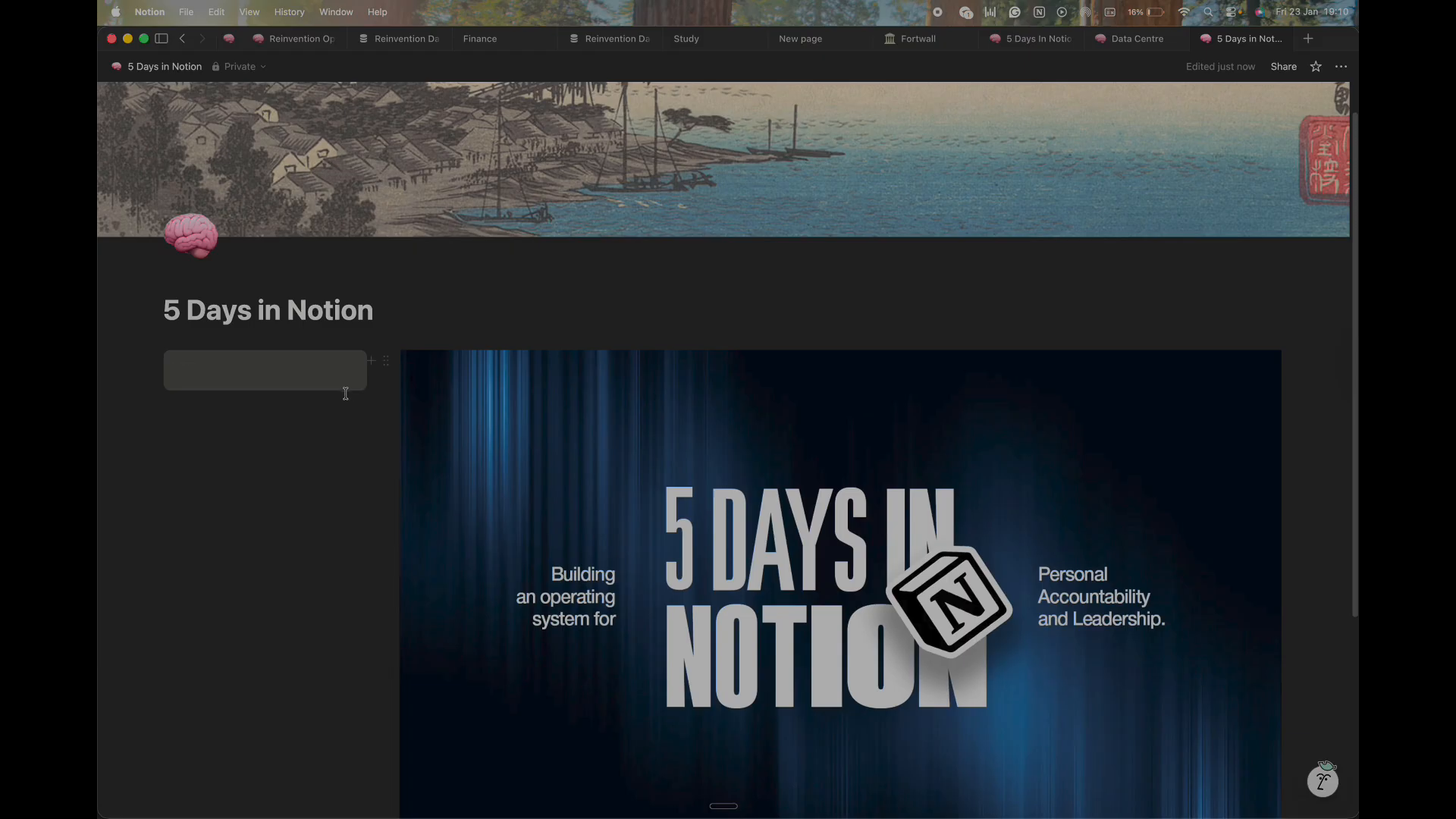
pyautogui.scroll(-4, 595, 455)
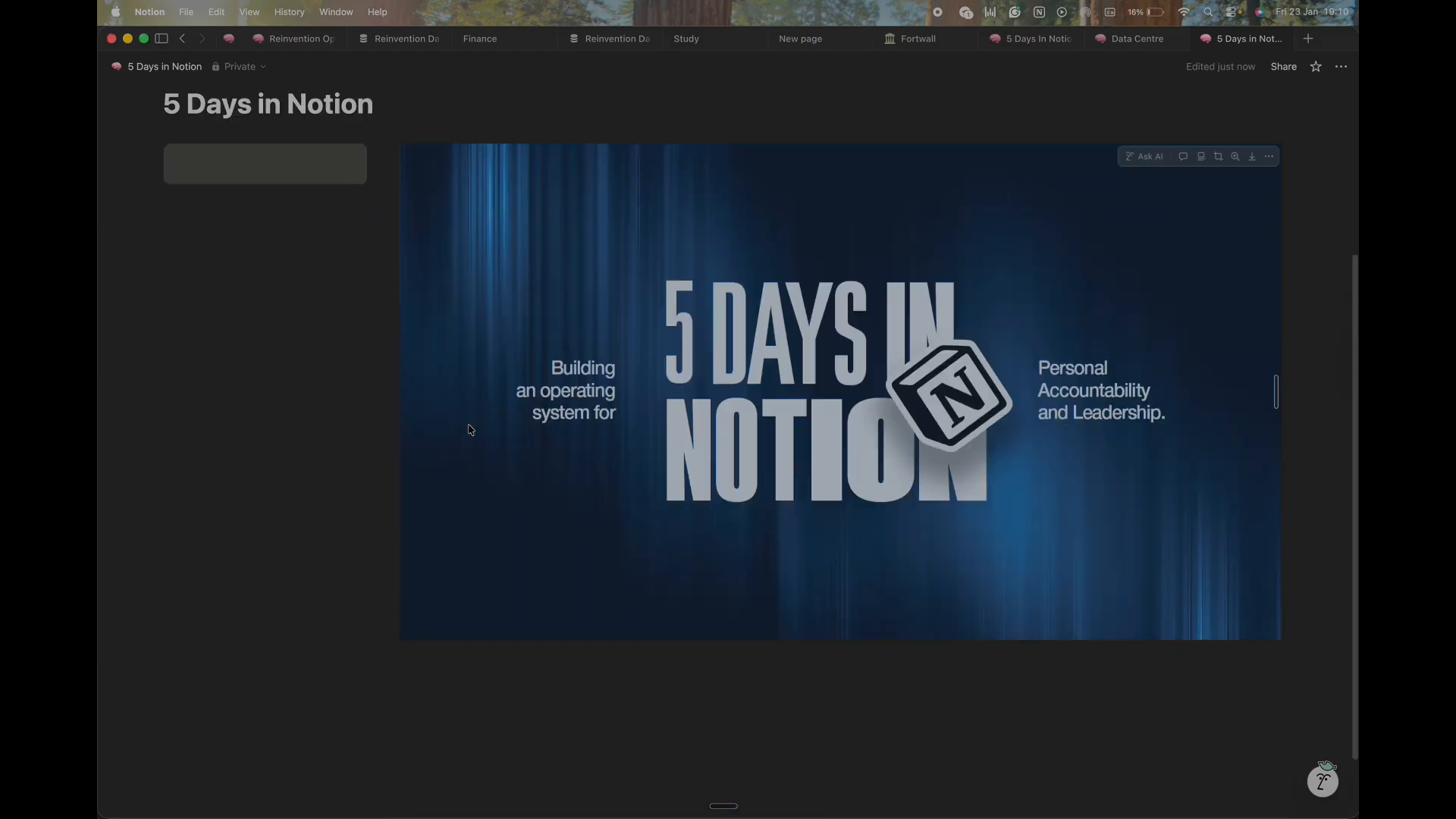
pyautogui.click(246, 218)
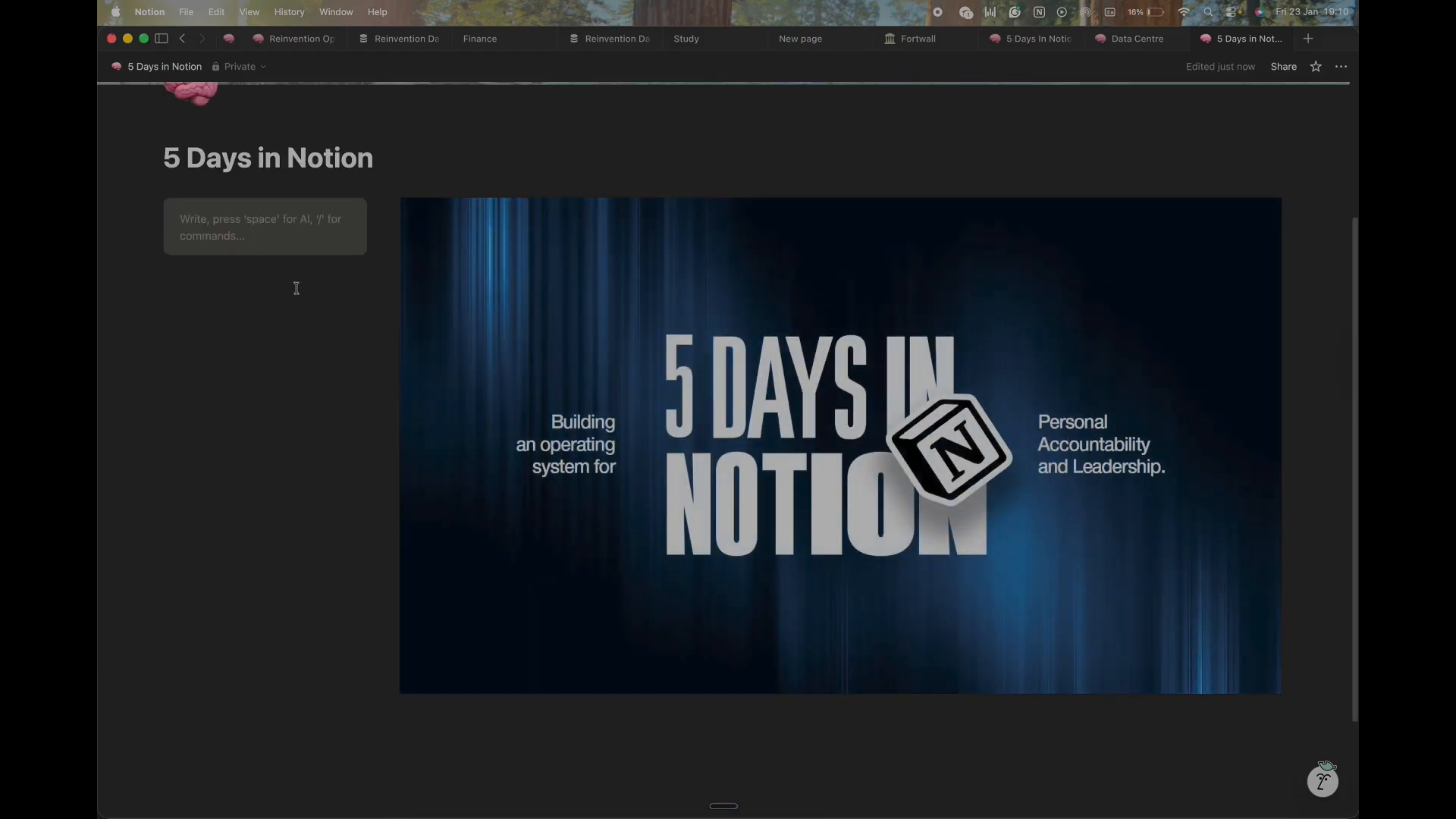
pyautogui.scroll(2, 289, 273)
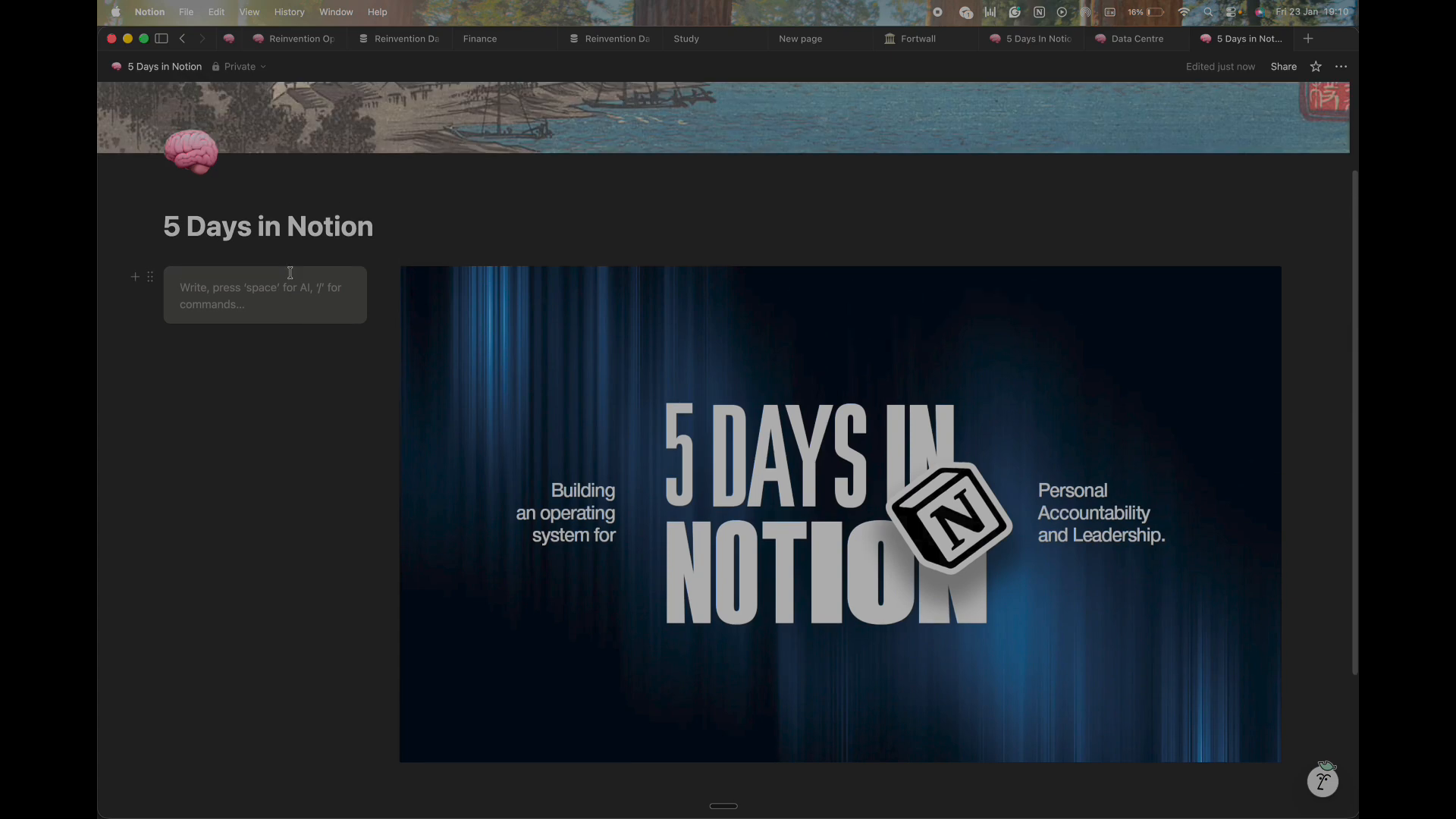
# Switch to Chrome and search Google for "notion widget".
pyautogui.click(296, 38)
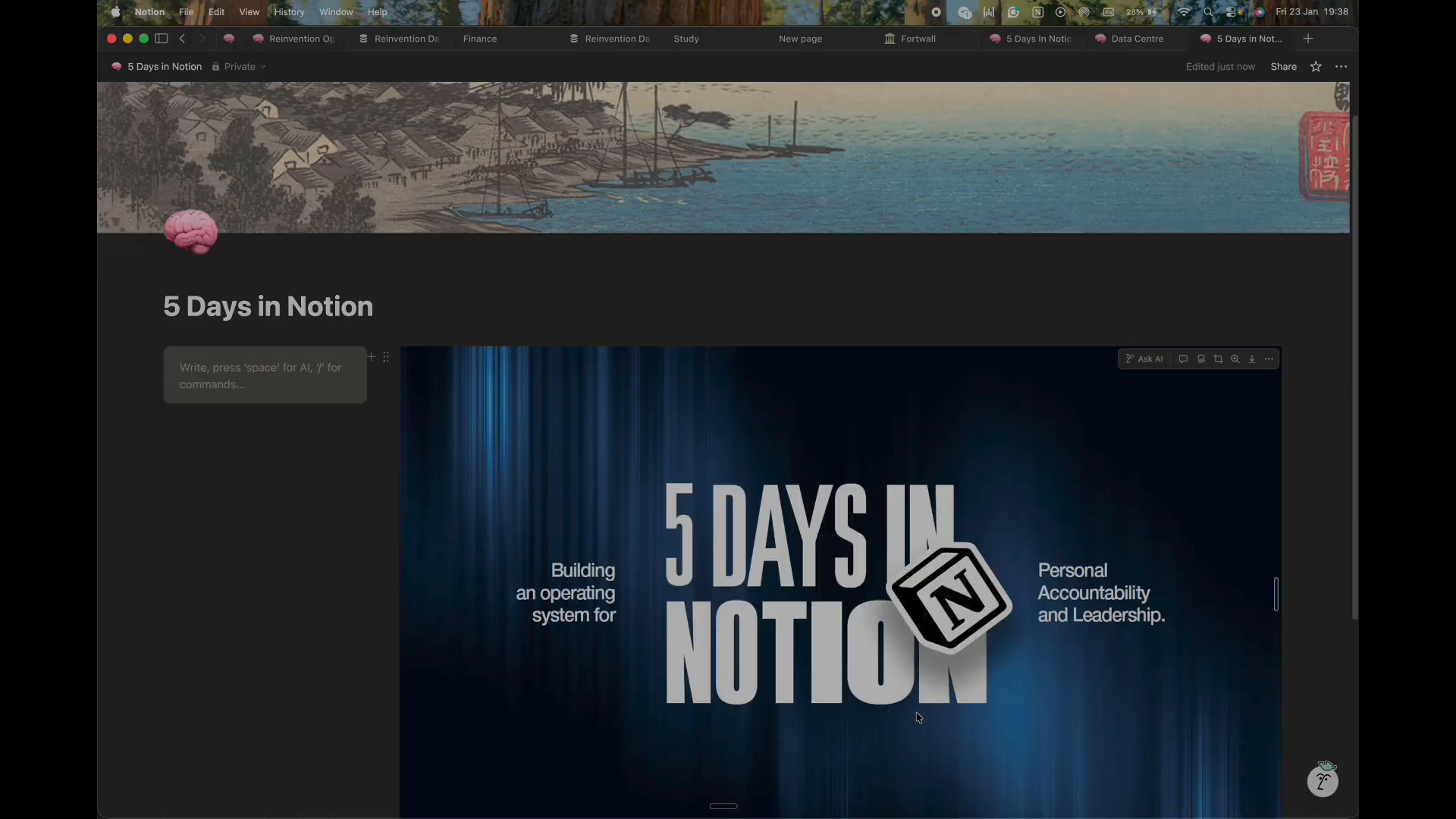
pyautogui.hotkey('ctrl', 'Up')
pyautogui.click(504, 393)
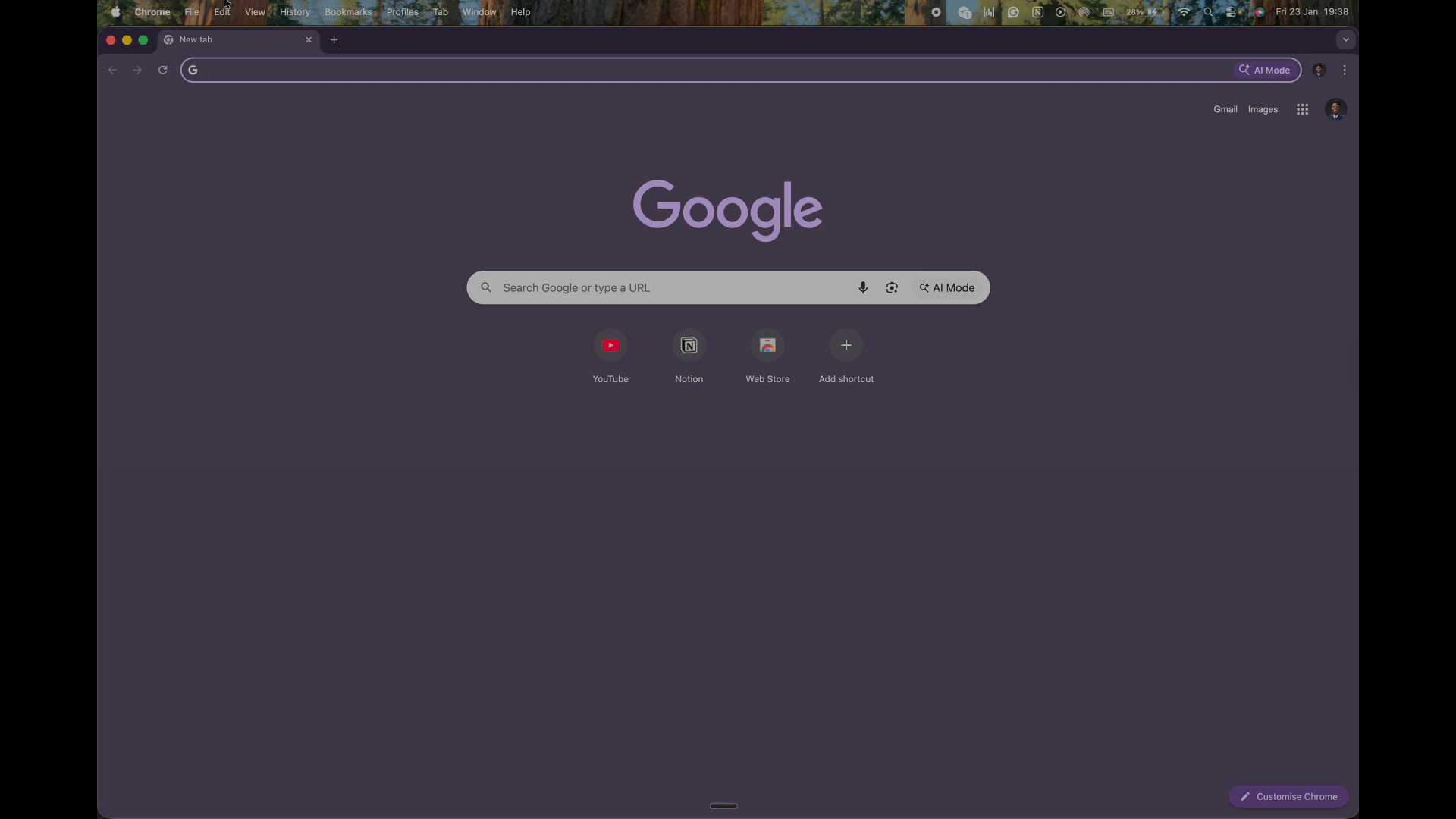
pyautogui.write('notion widget')
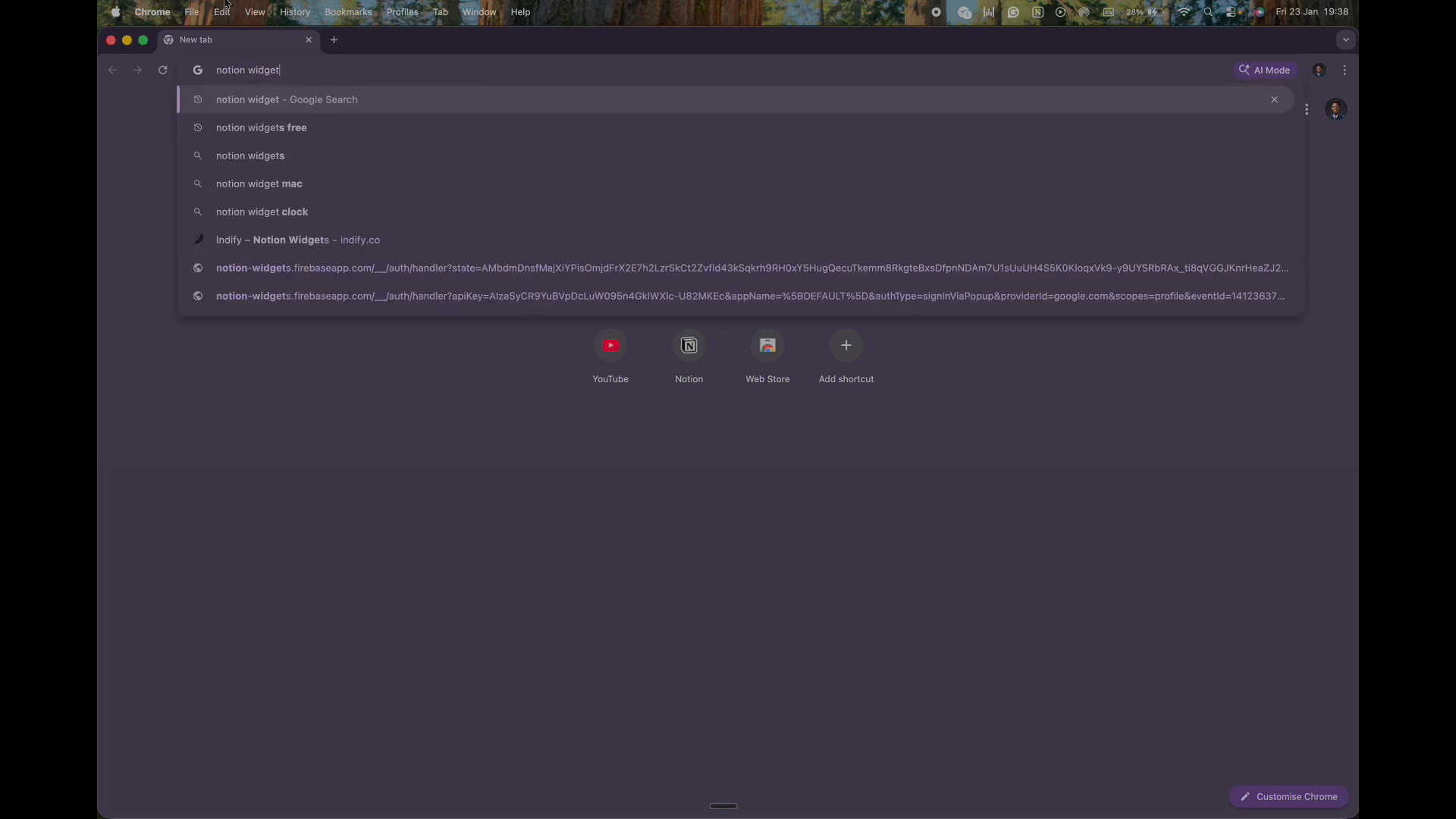
pyautogui.press('Return')
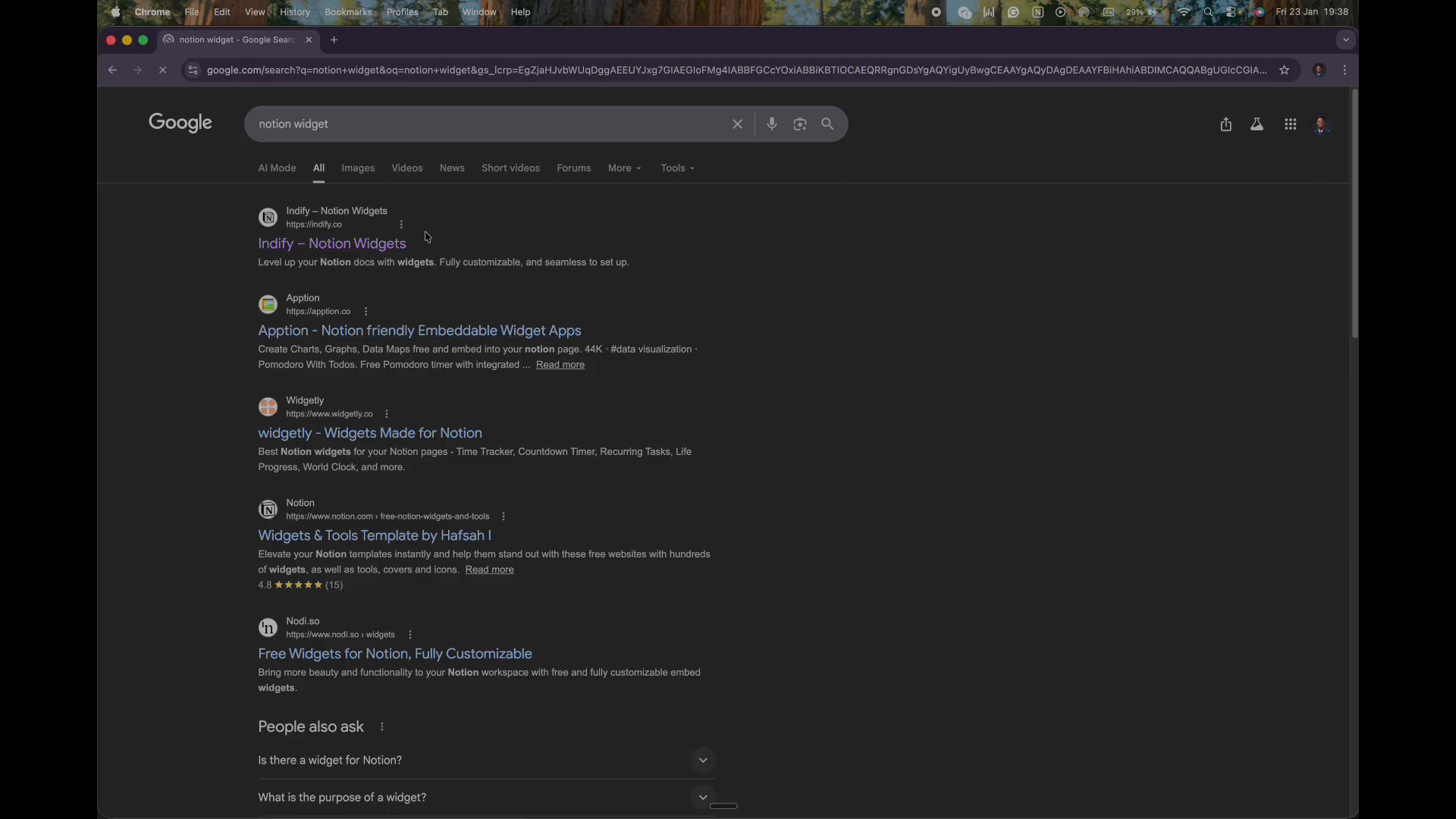
# Sign in to the Indify – Notion Widgets site with Google and open the existing Clock widget for configuration.
pyautogui.rightClick(338, 241)
pyautogui.click(410, 250)
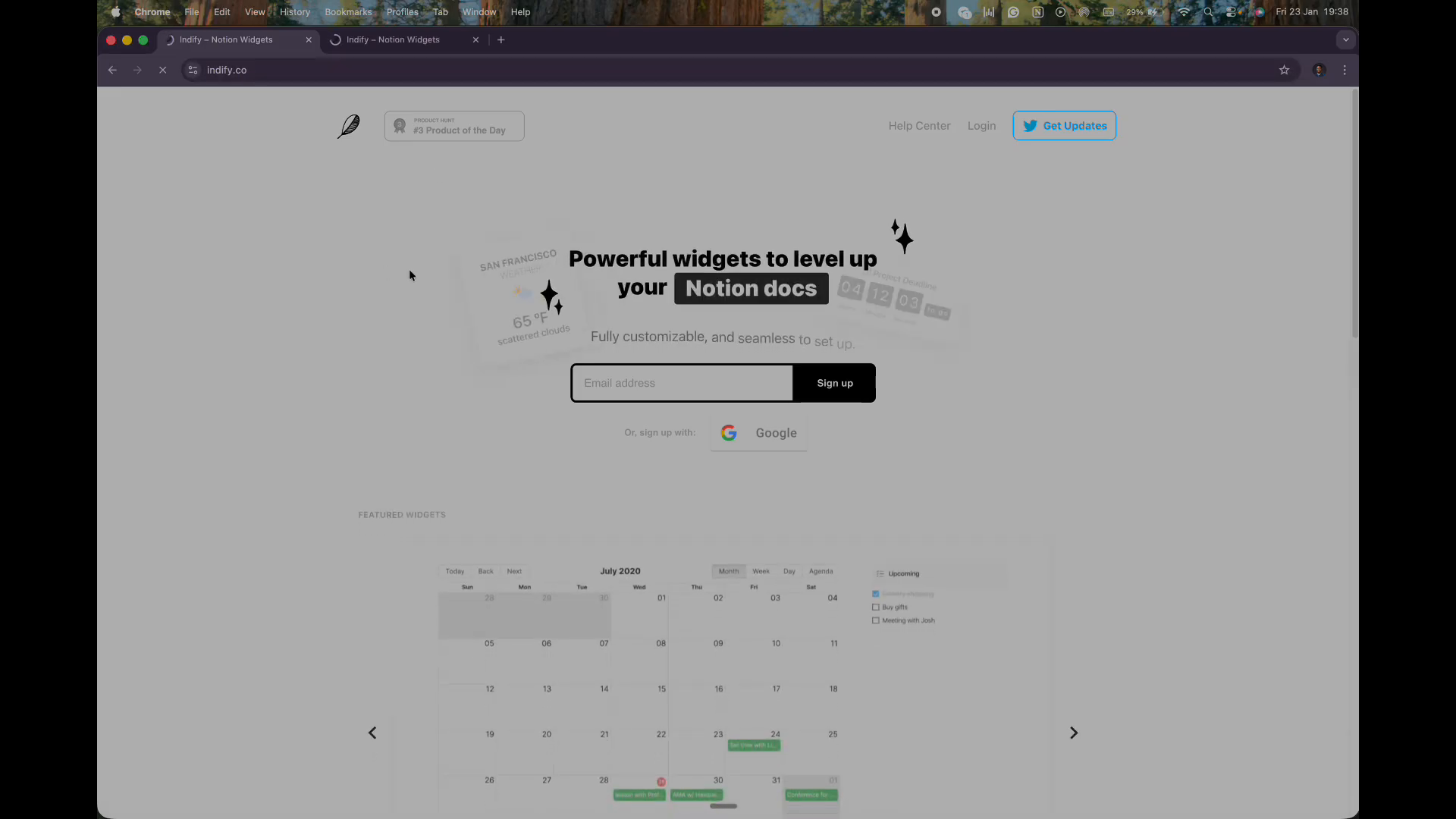
pyautogui.click(749, 441)
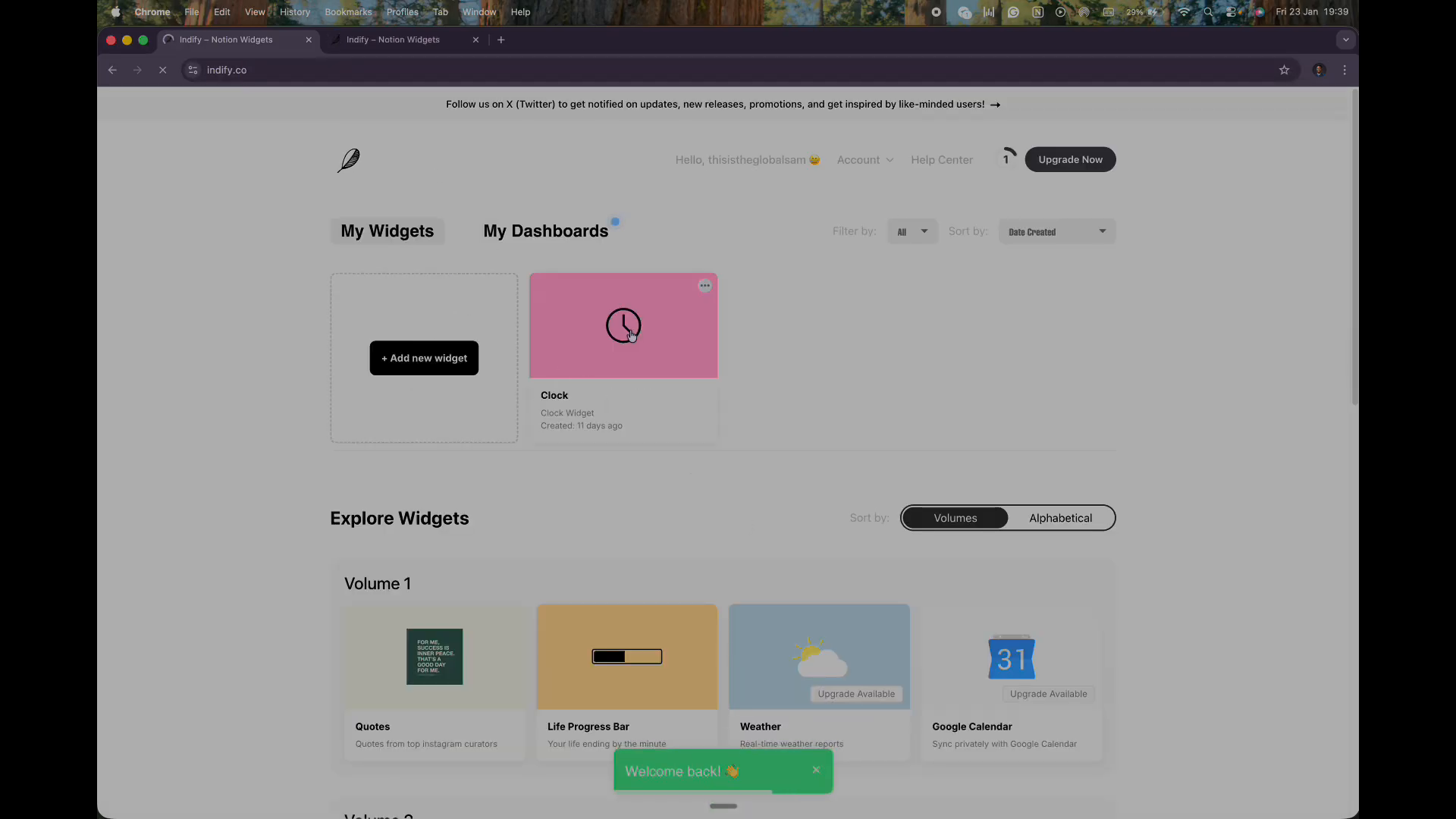
pyautogui.click(627, 435)
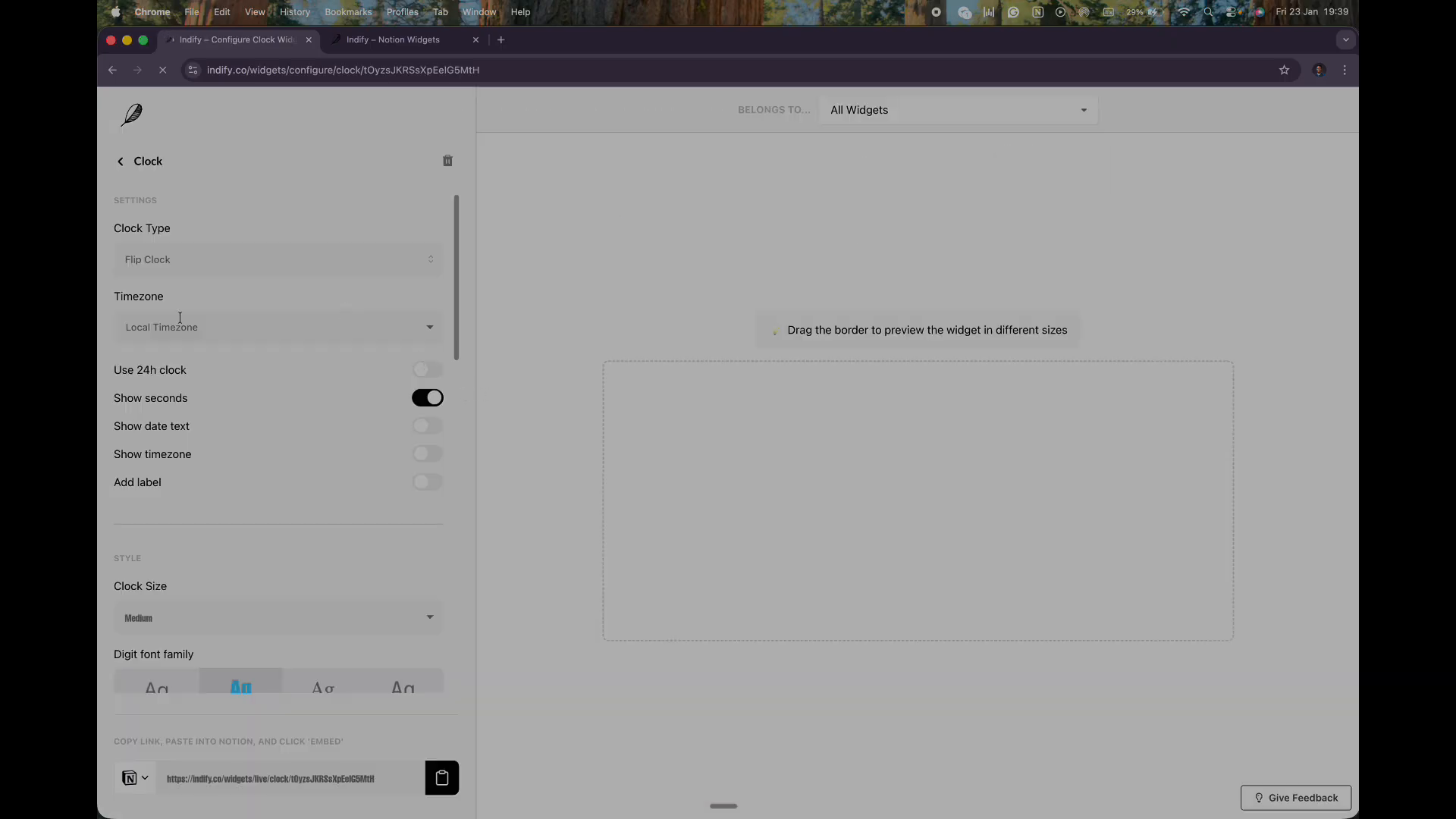
# Preview the clock widget as Analog Dots, Analog Numbers and Analog Planets by changing its clock type.
pyautogui.click(235, 254)
pyautogui.click(229, 308)
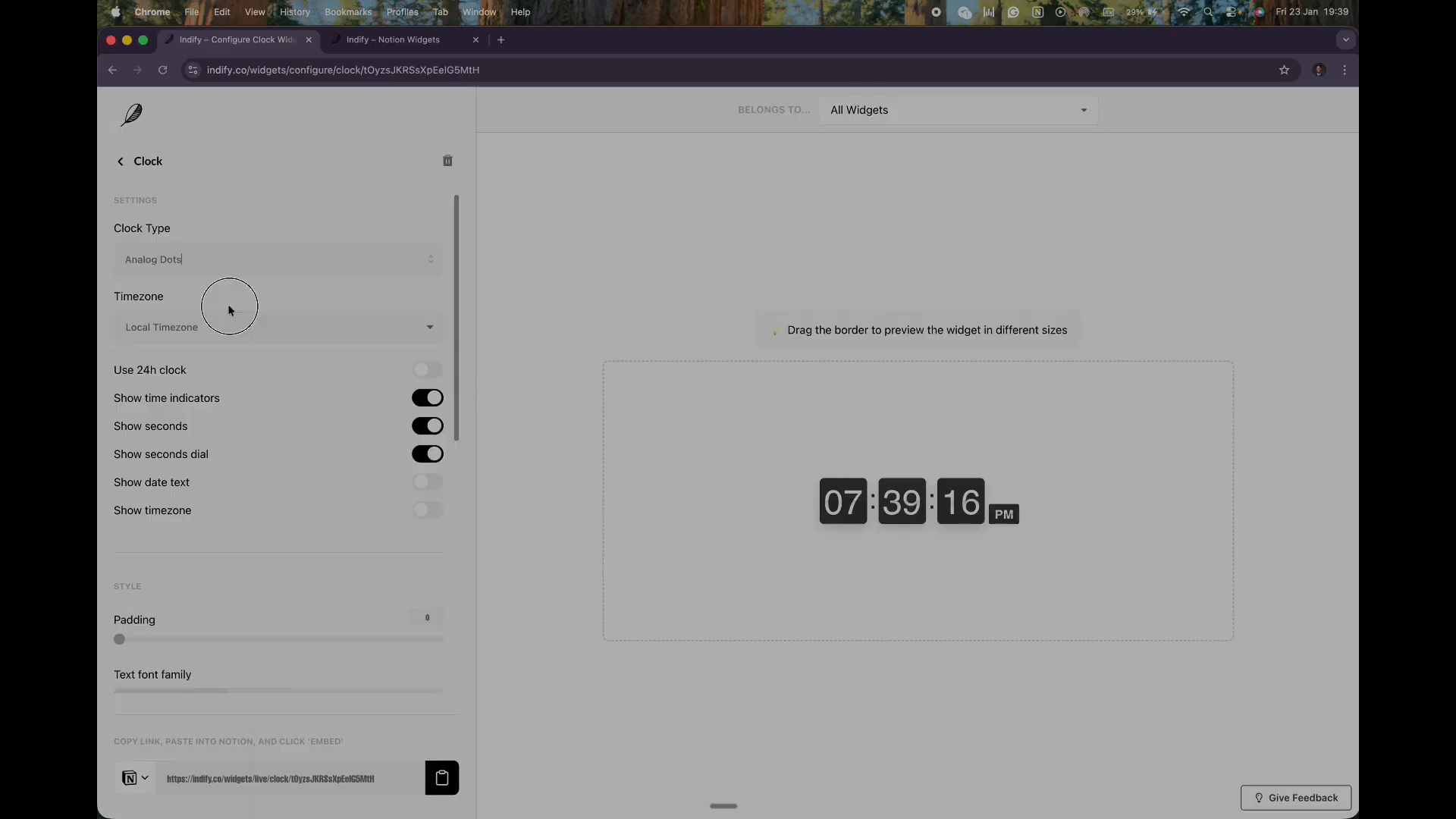
pyautogui.click(194, 259)
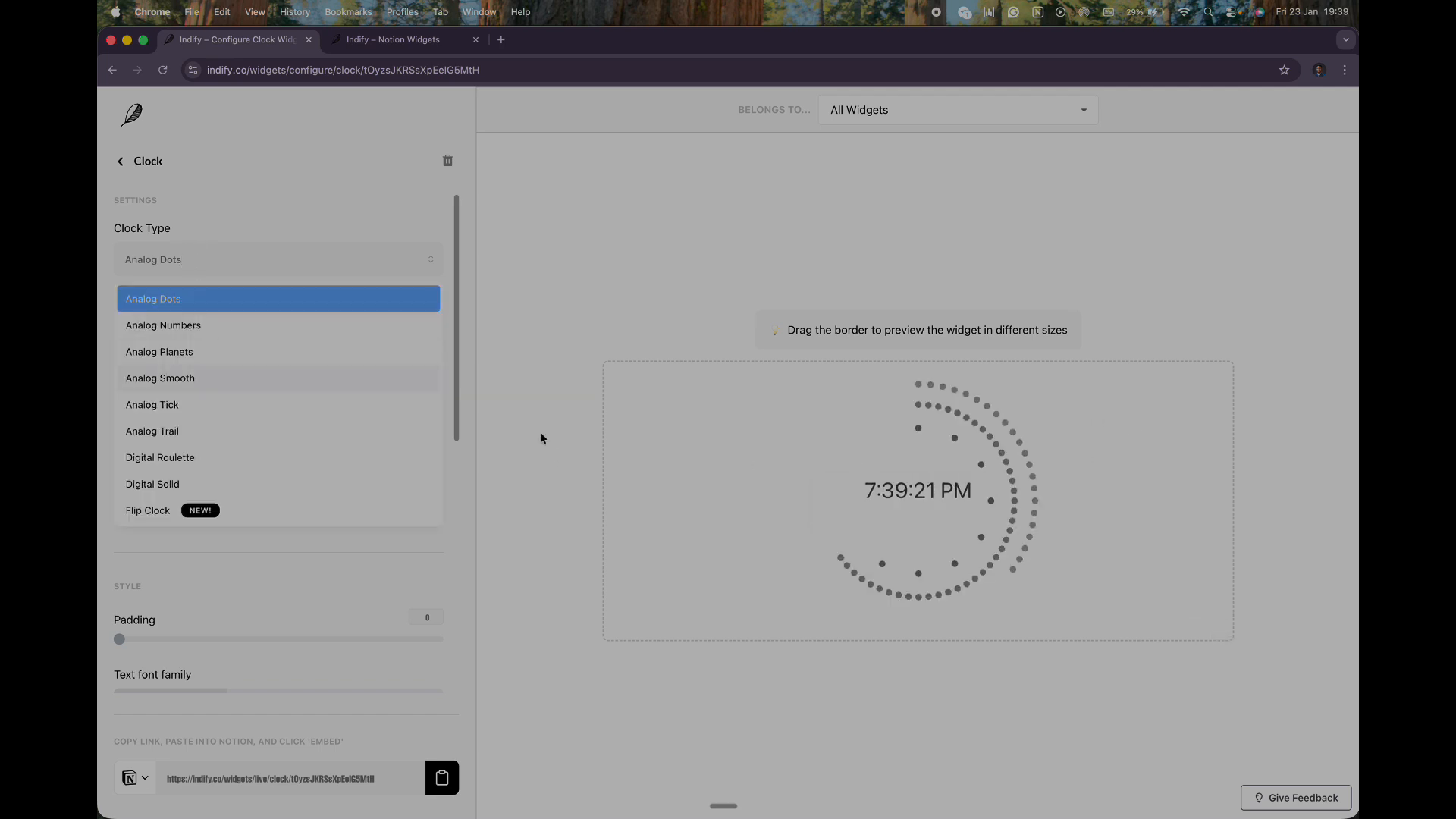
pyautogui.click(227, 325)
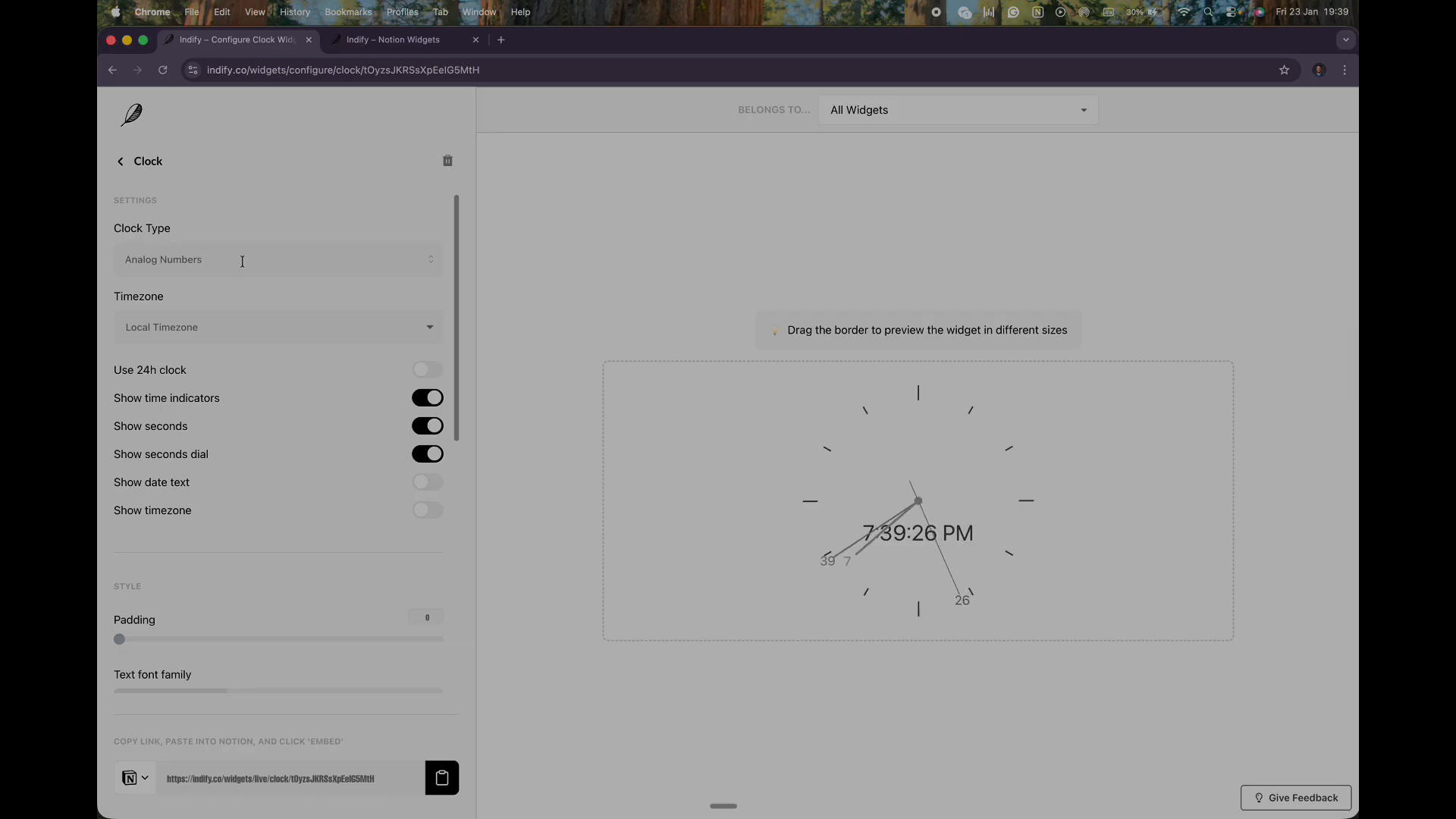
pyautogui.click(242, 261)
pyautogui.click(223, 353)
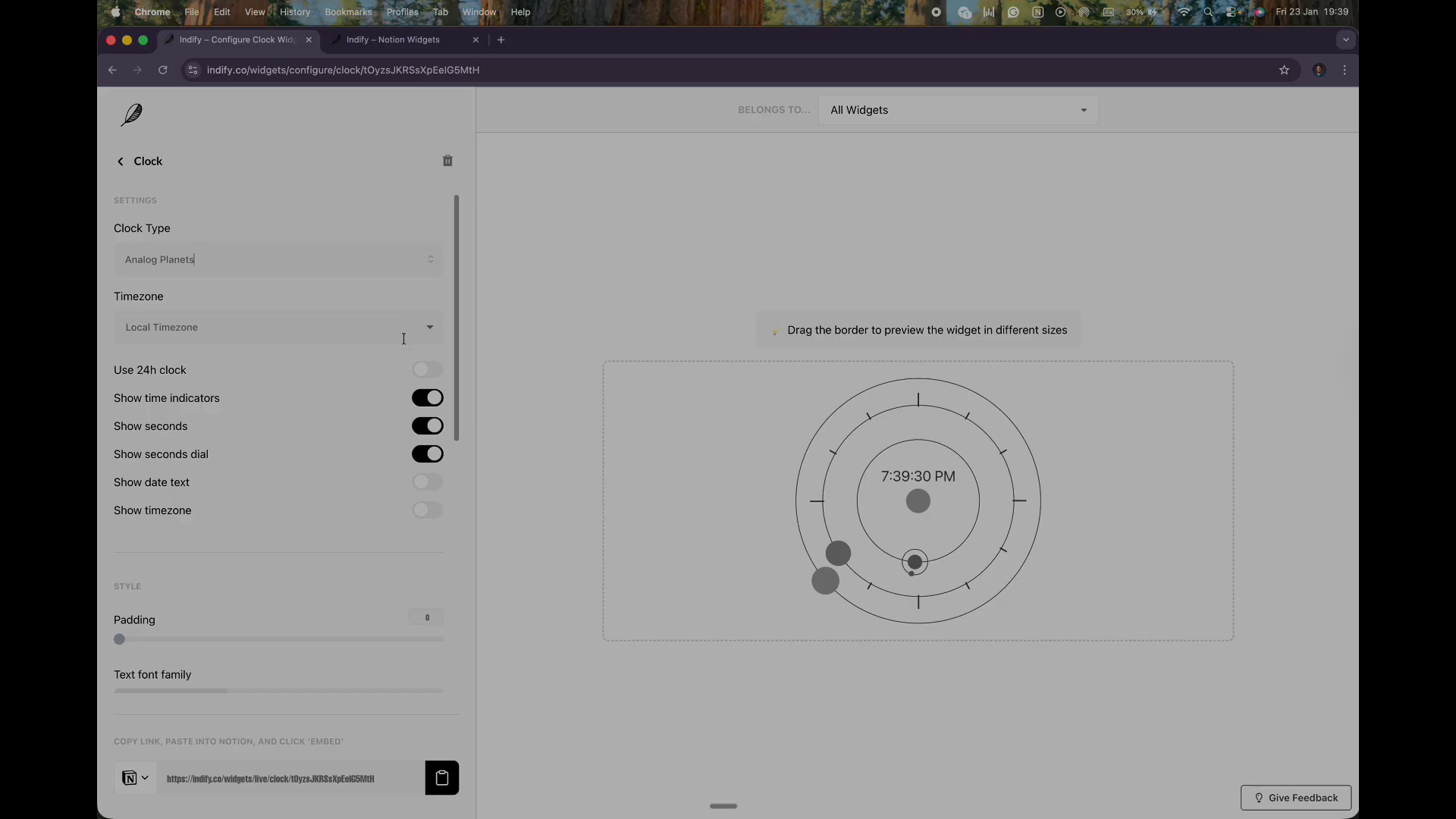
# Set the clock widget's text font family to Serif.
pyautogui.scroll(-2, 361, 391)
pyautogui.scroll(-5, 361, 391)
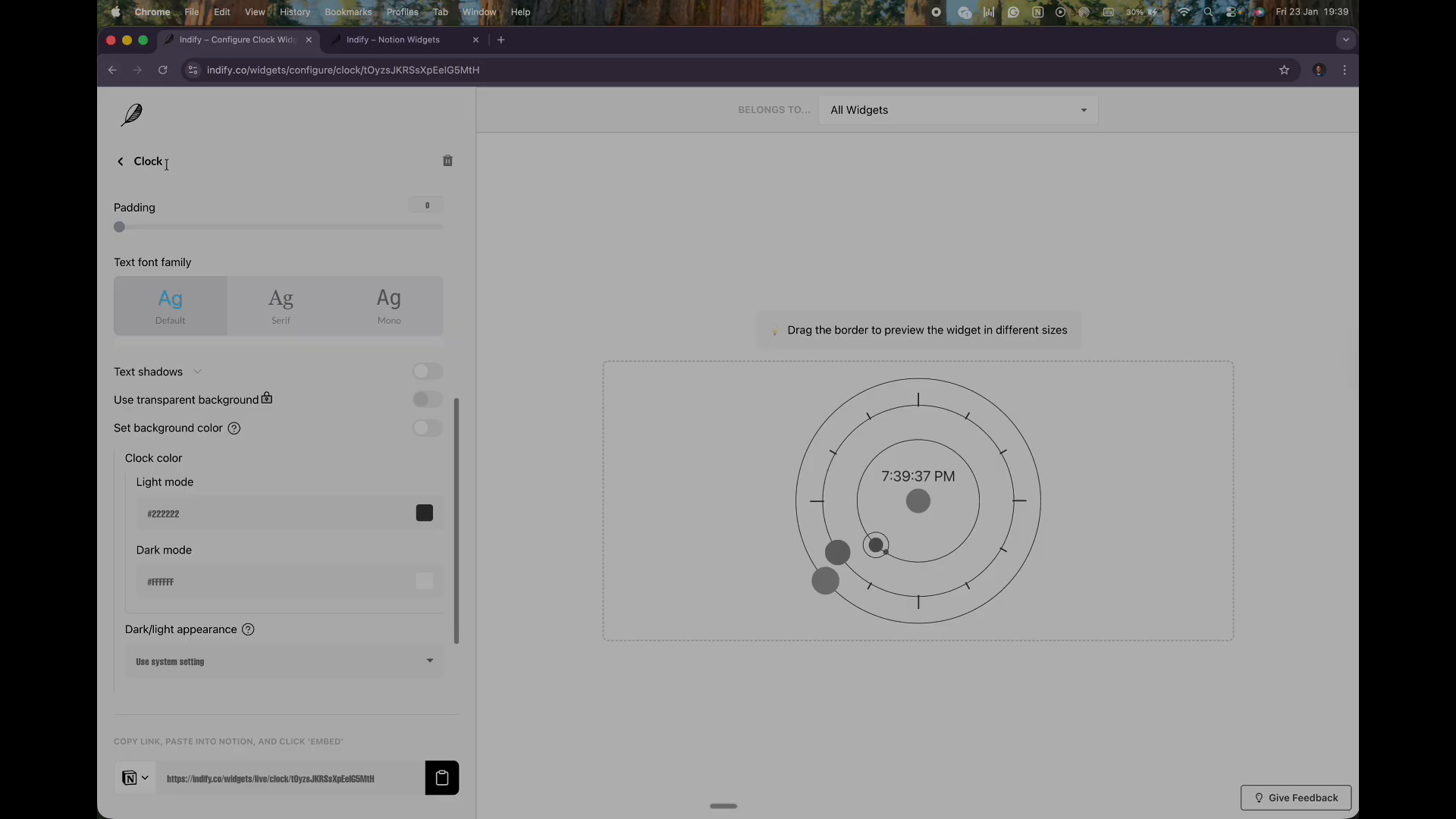
pyautogui.click(269, 302)
pyautogui.scroll(5, 221, 240)
# Try the Digital Solid, Digital Roulette and Analog Trail clock types, ending on Digital Solid.
pyautogui.click(221, 259)
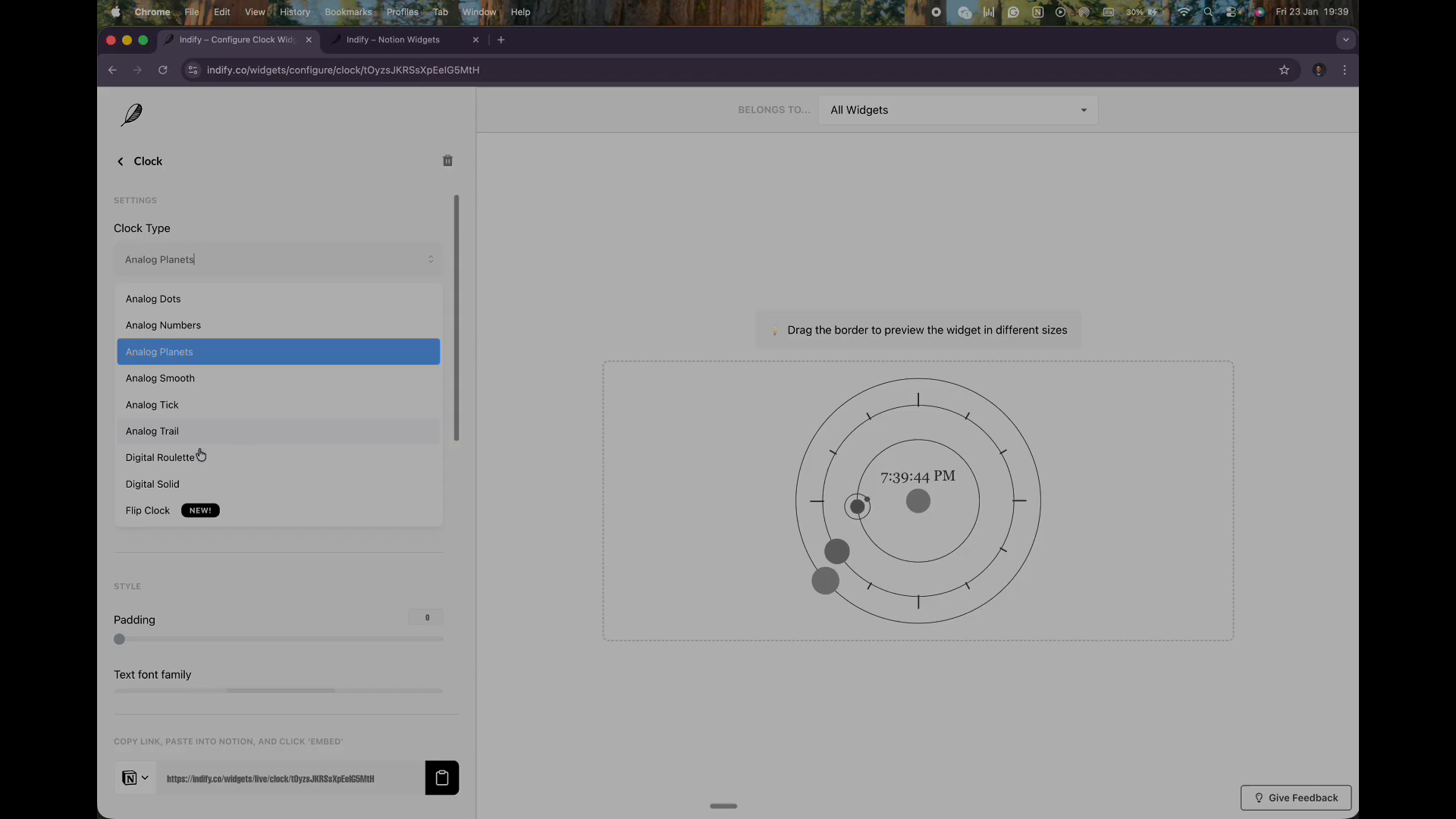
pyautogui.click(201, 484)
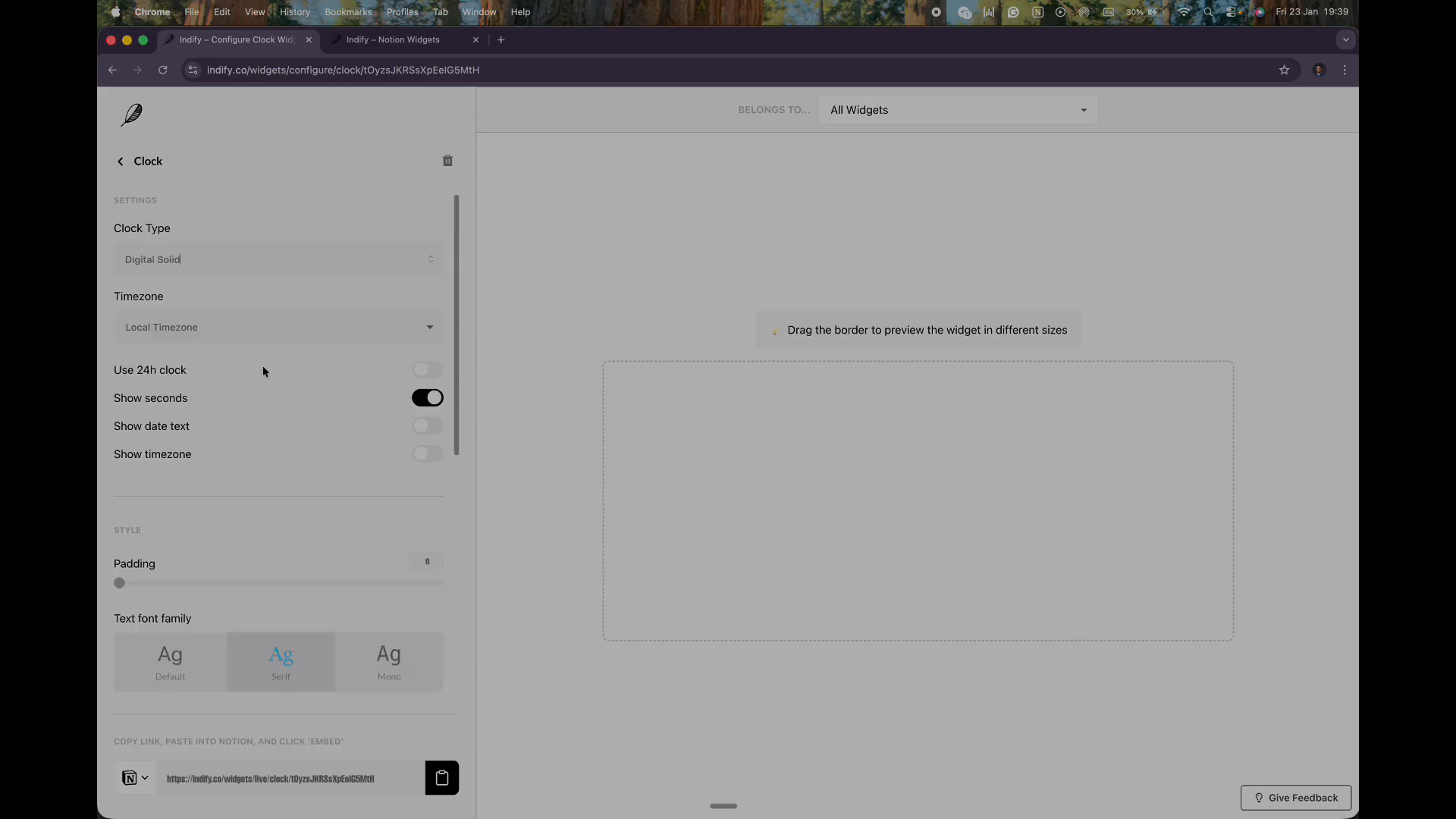
pyautogui.click(193, 258)
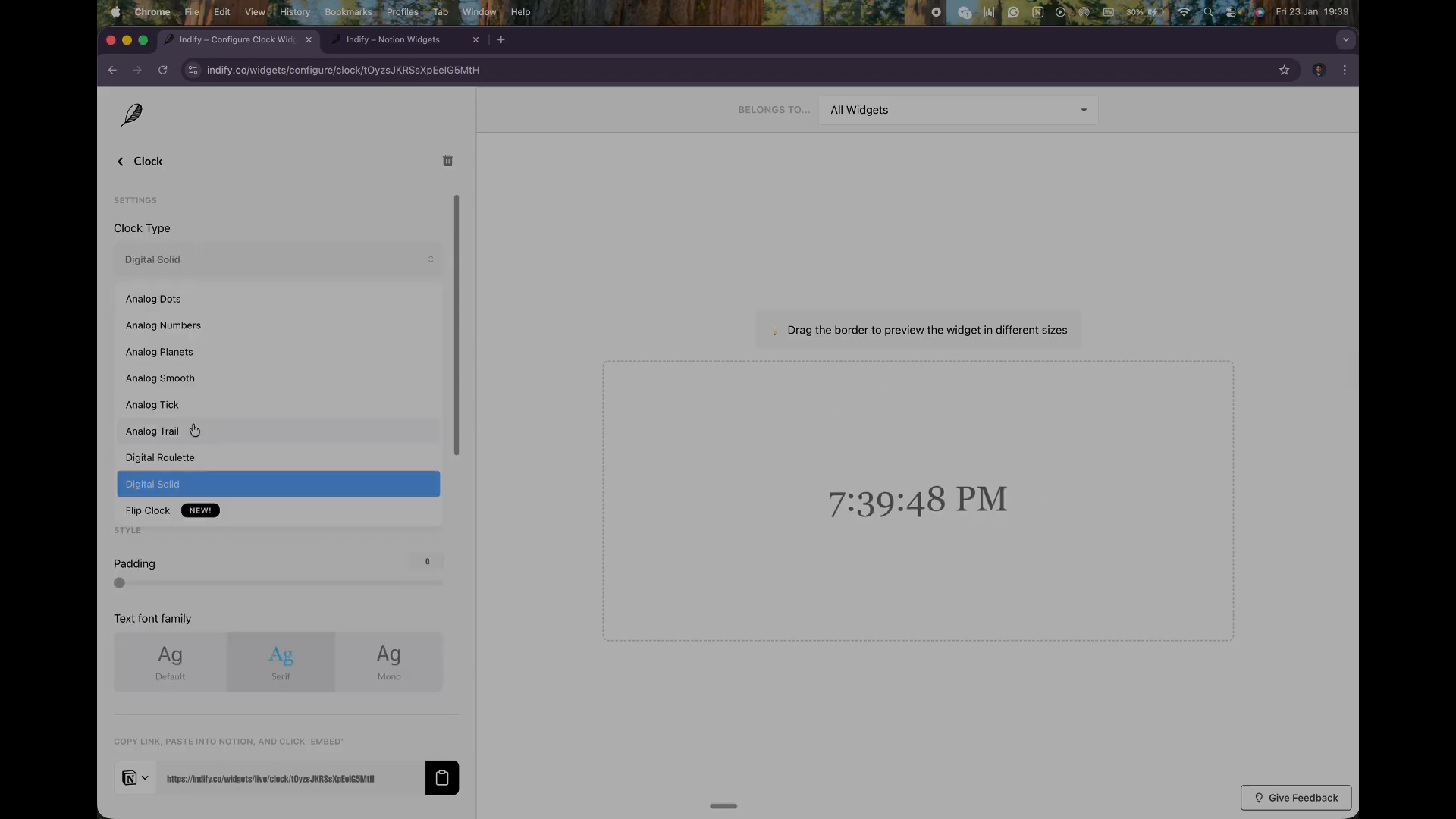
pyautogui.click(195, 457)
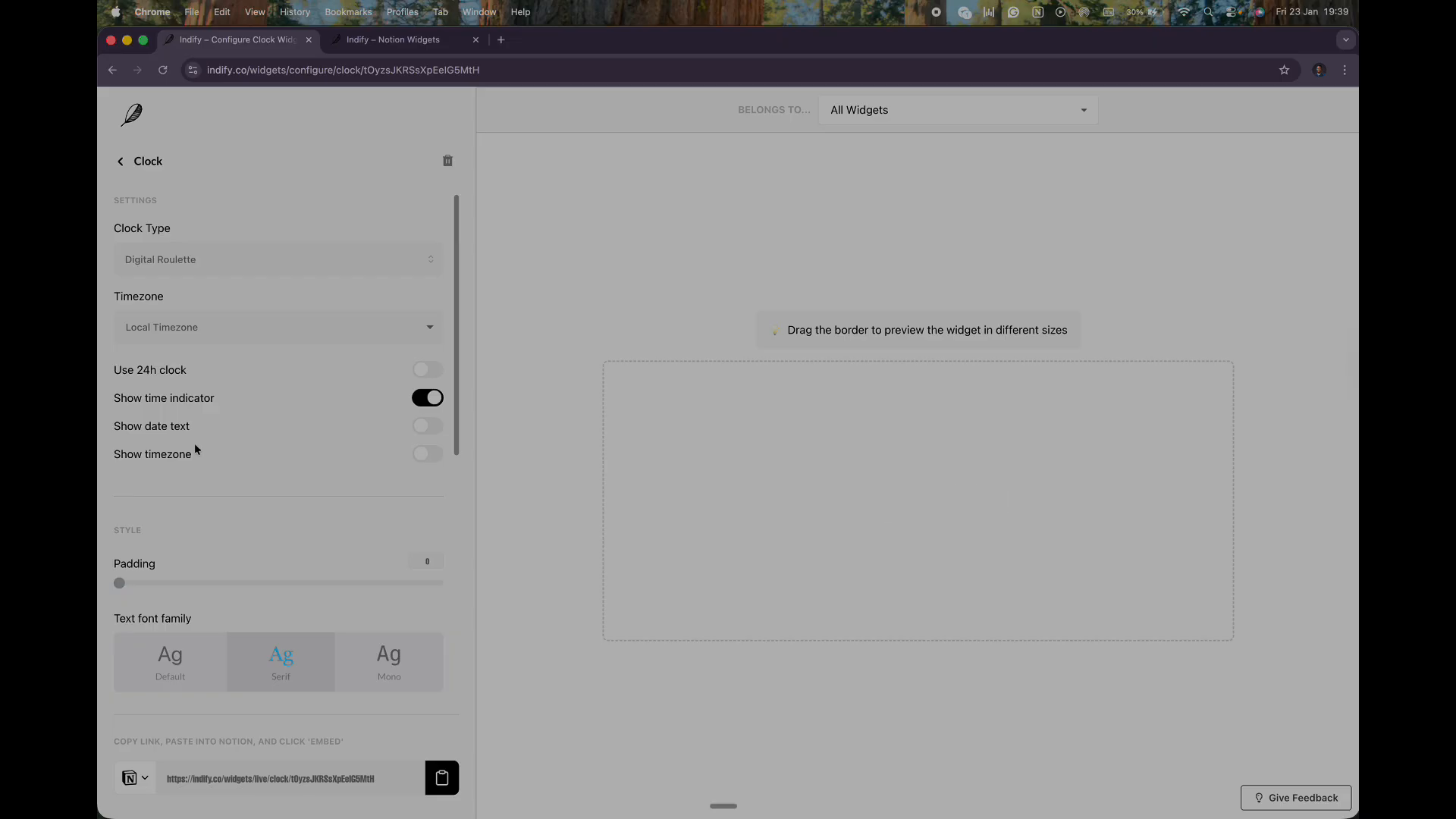
pyautogui.click(169, 257)
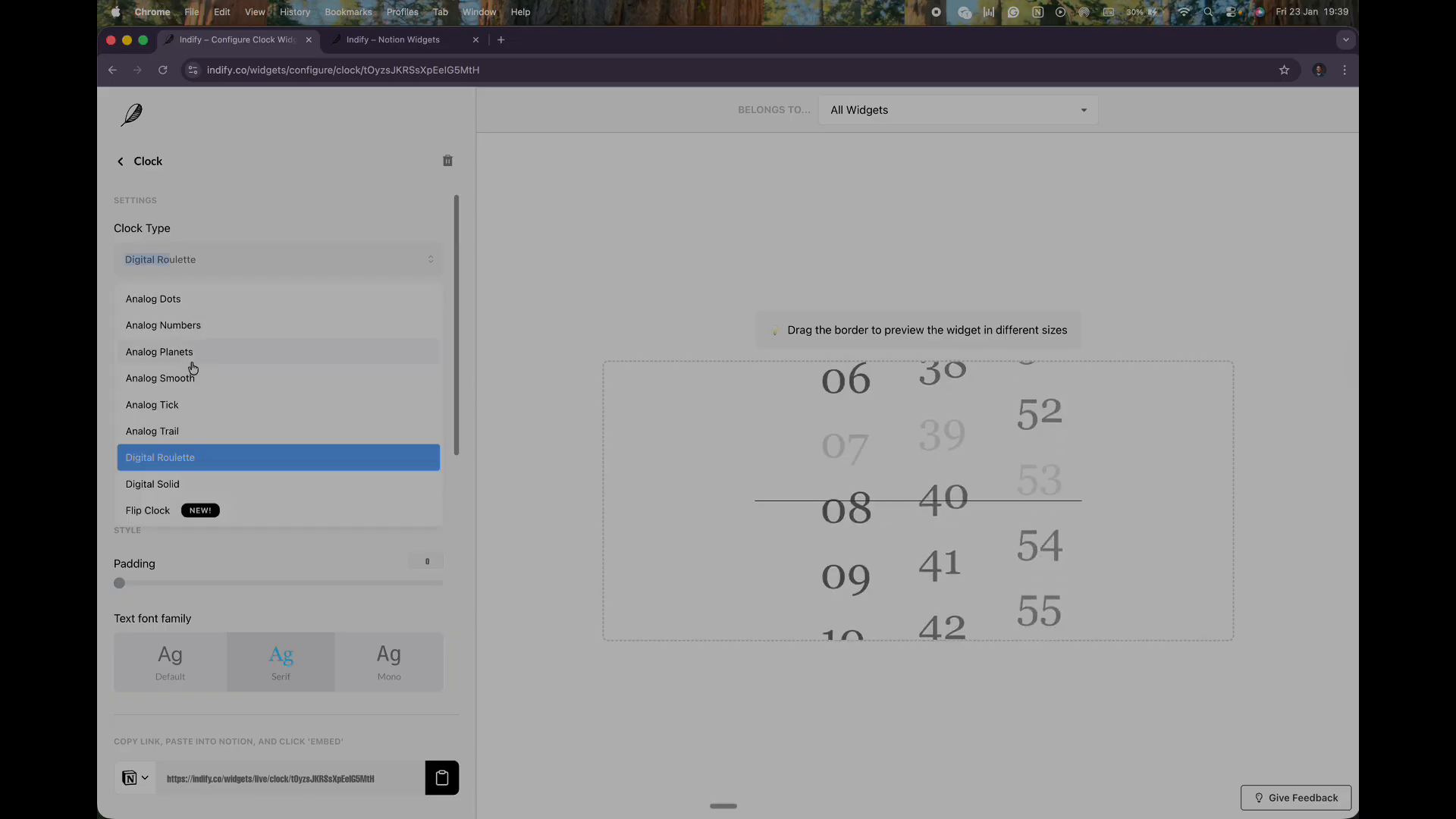
pyautogui.click(185, 426)
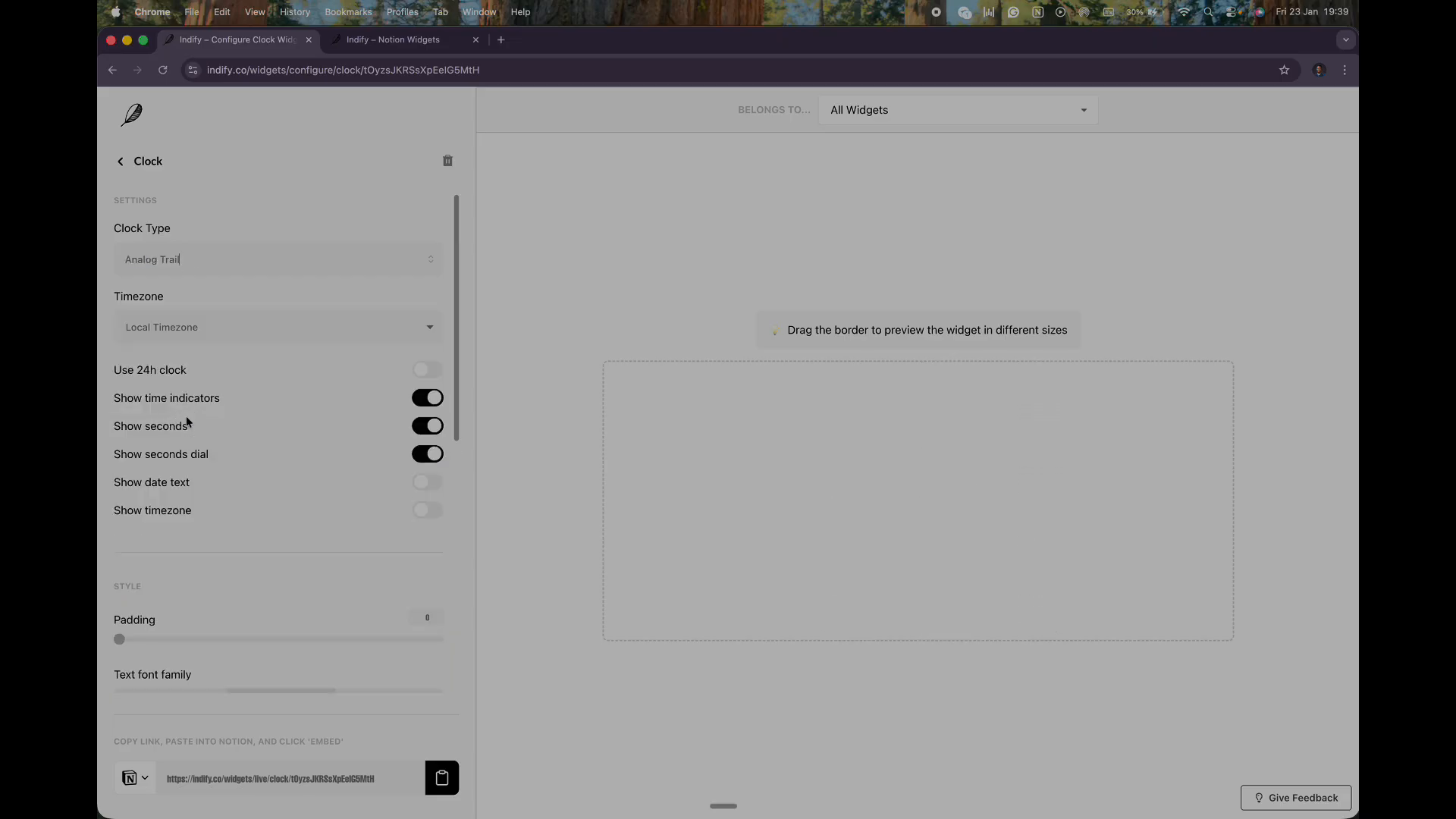
pyautogui.click(171, 256)
pyautogui.click(196, 484)
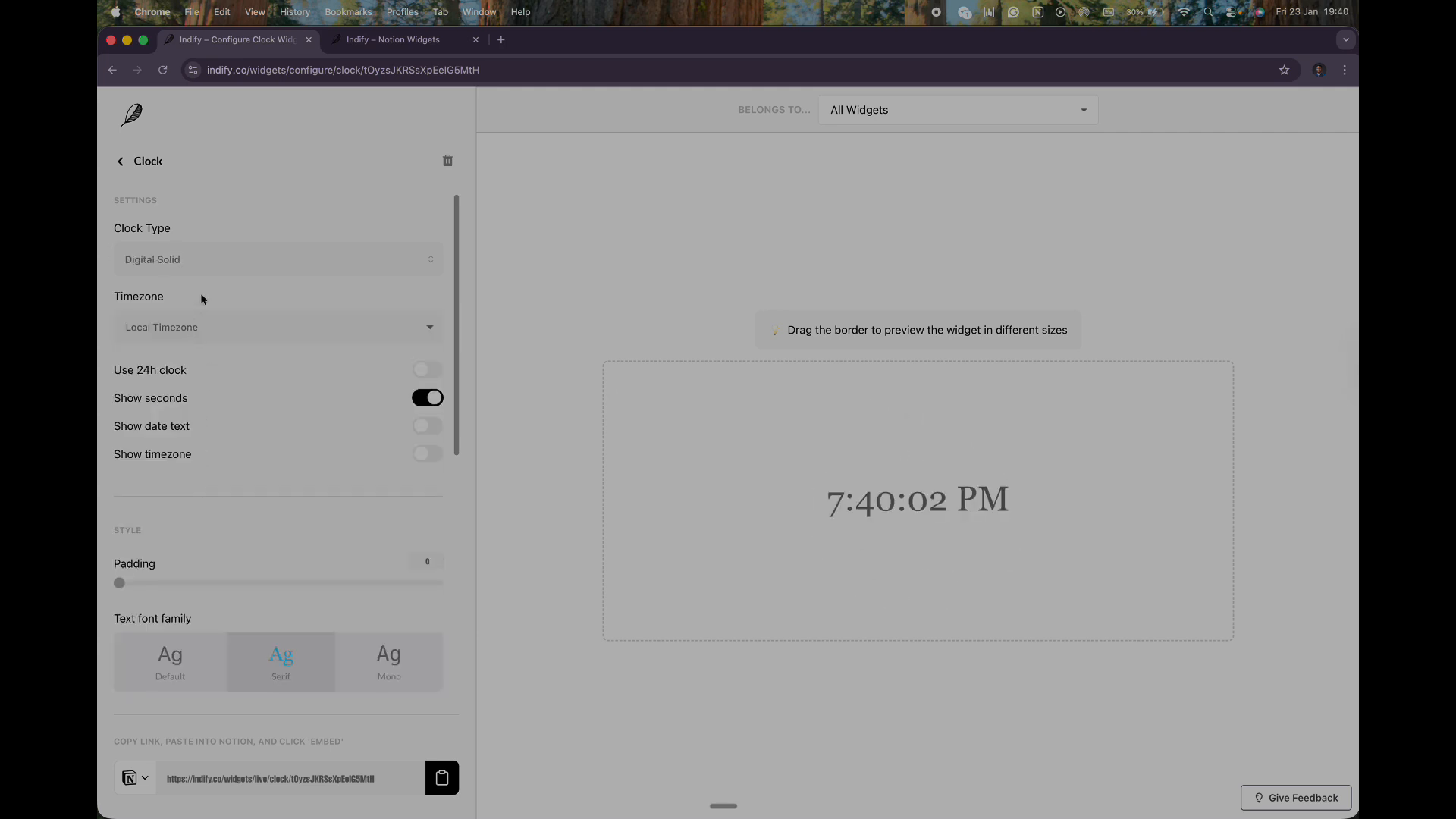
# Set the clock widget's type to Flip Clock.
pyautogui.click(199, 259)
pyautogui.scroll(-3, 195, 422)
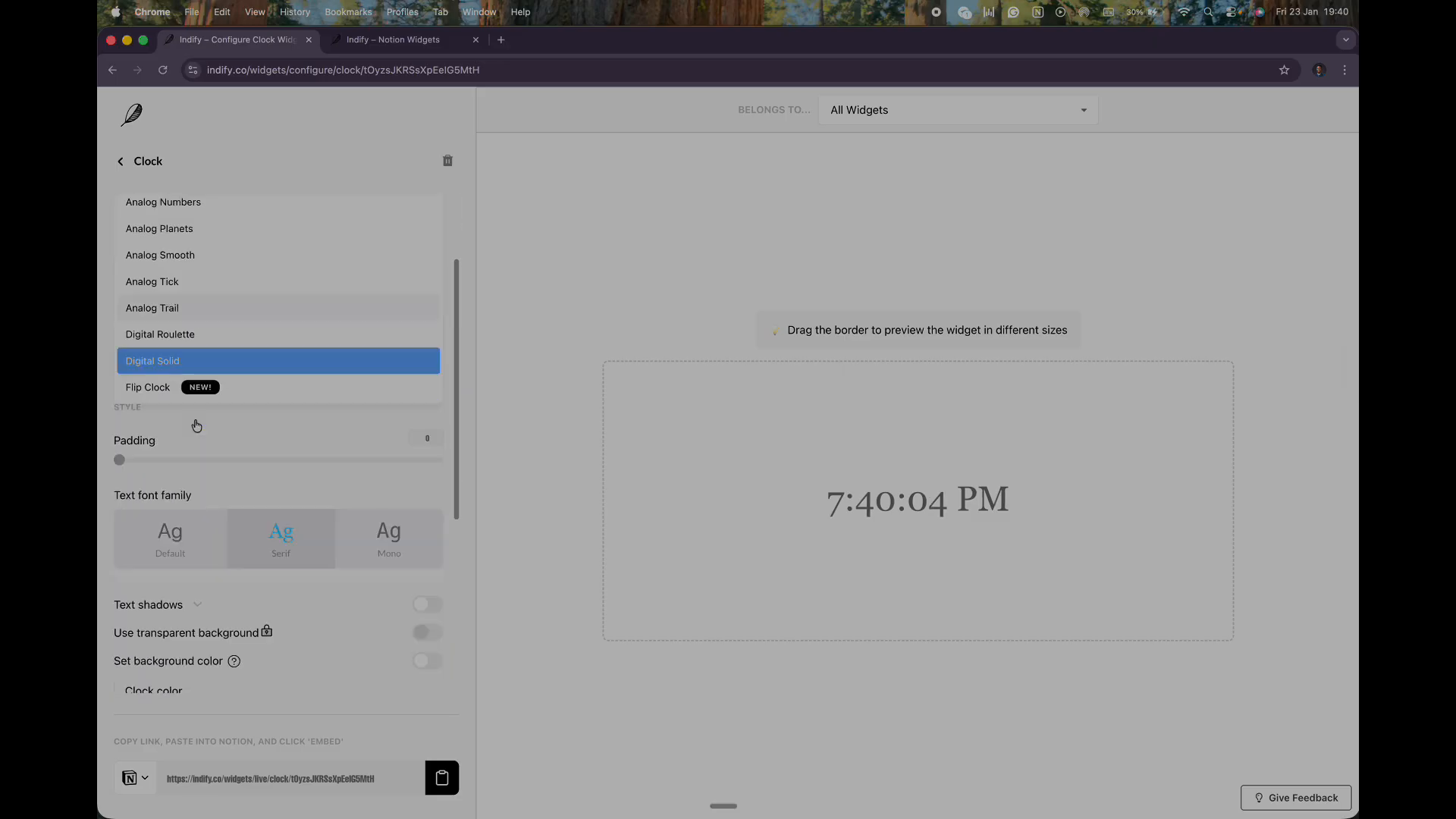
pyautogui.click(191, 387)
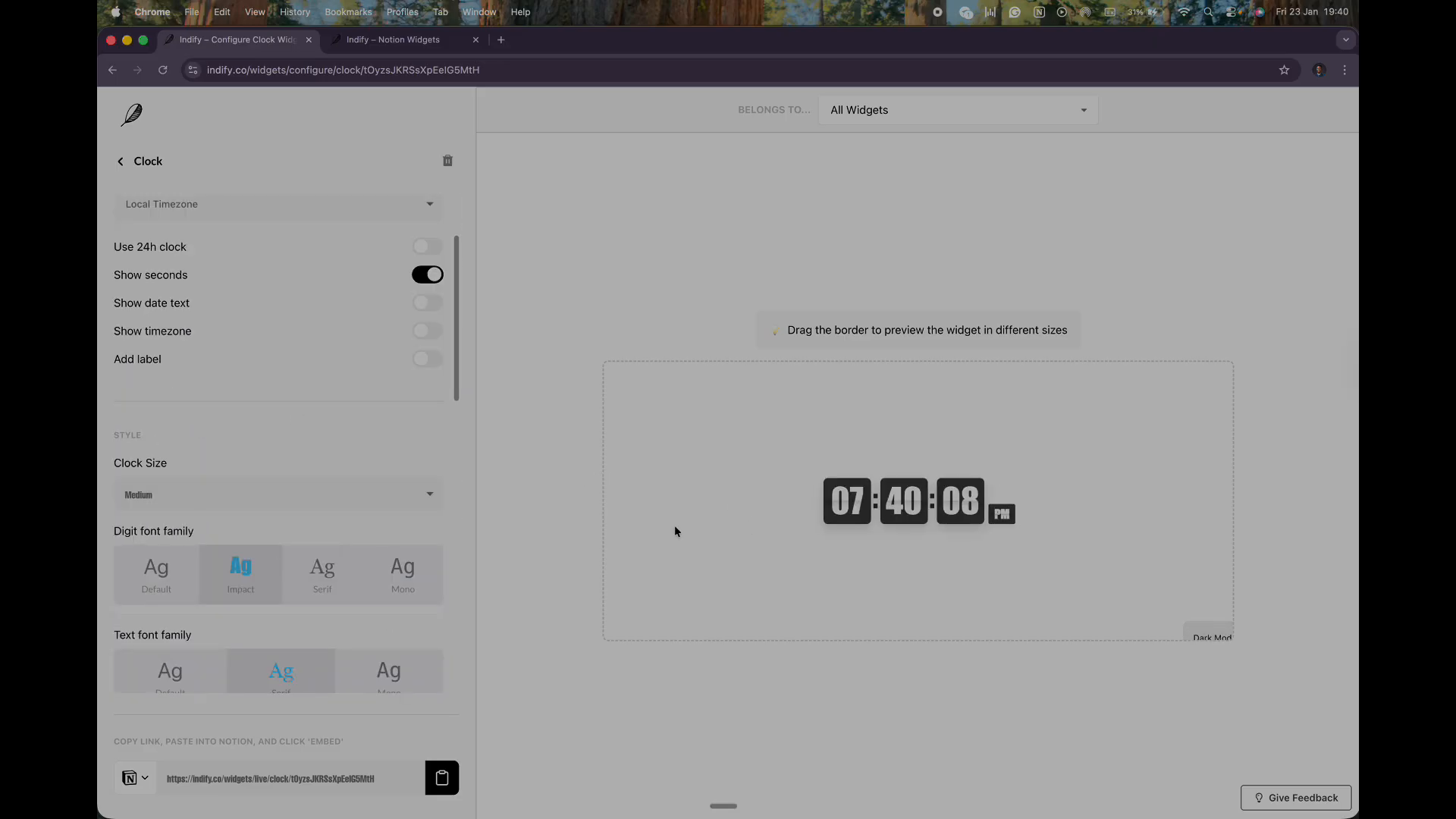
# Look over the Flip Clock widget's remaining settings and copy its embed link.
pyautogui.scroll(3, 342, 360)
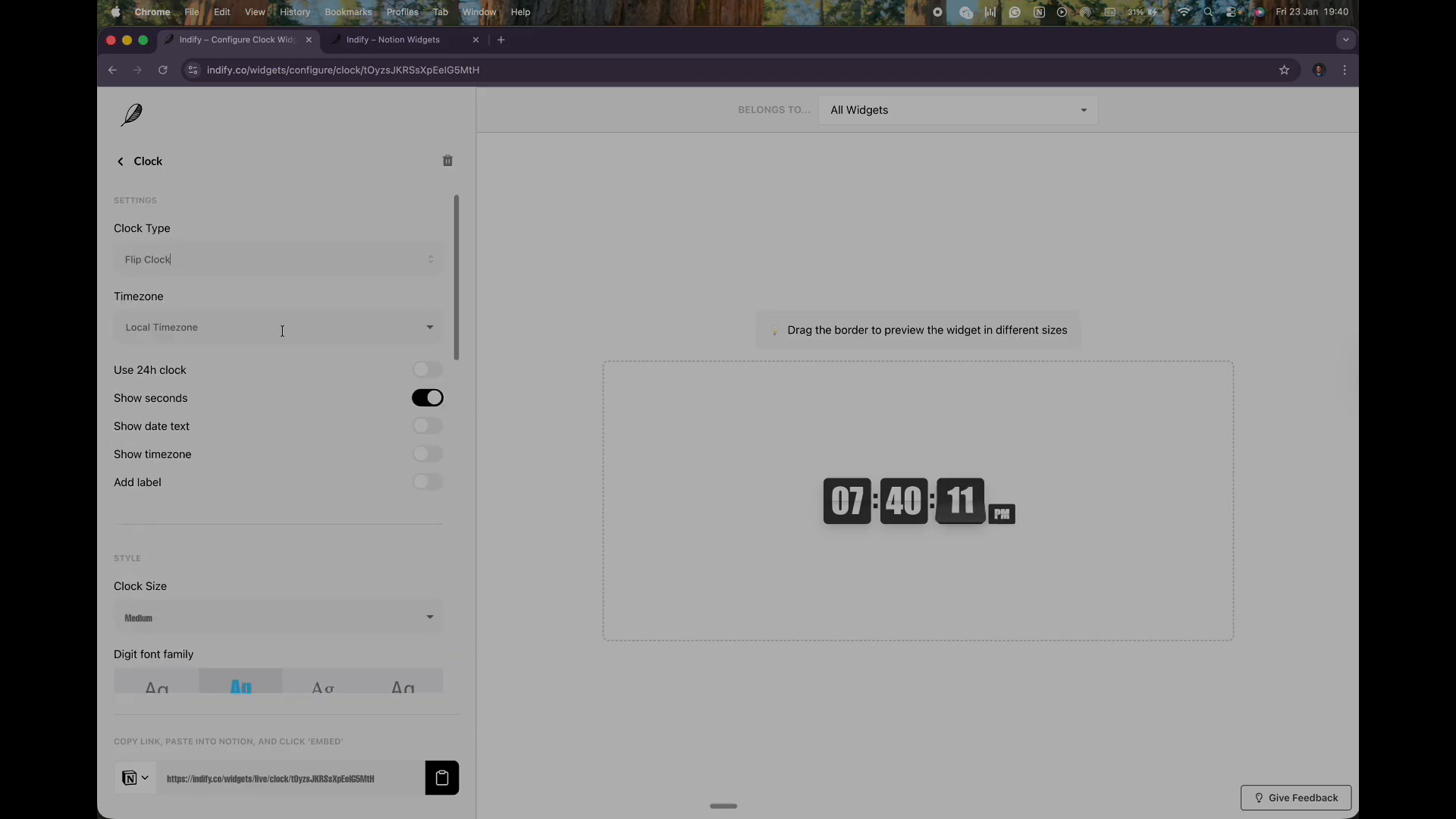
pyautogui.click(268, 255)
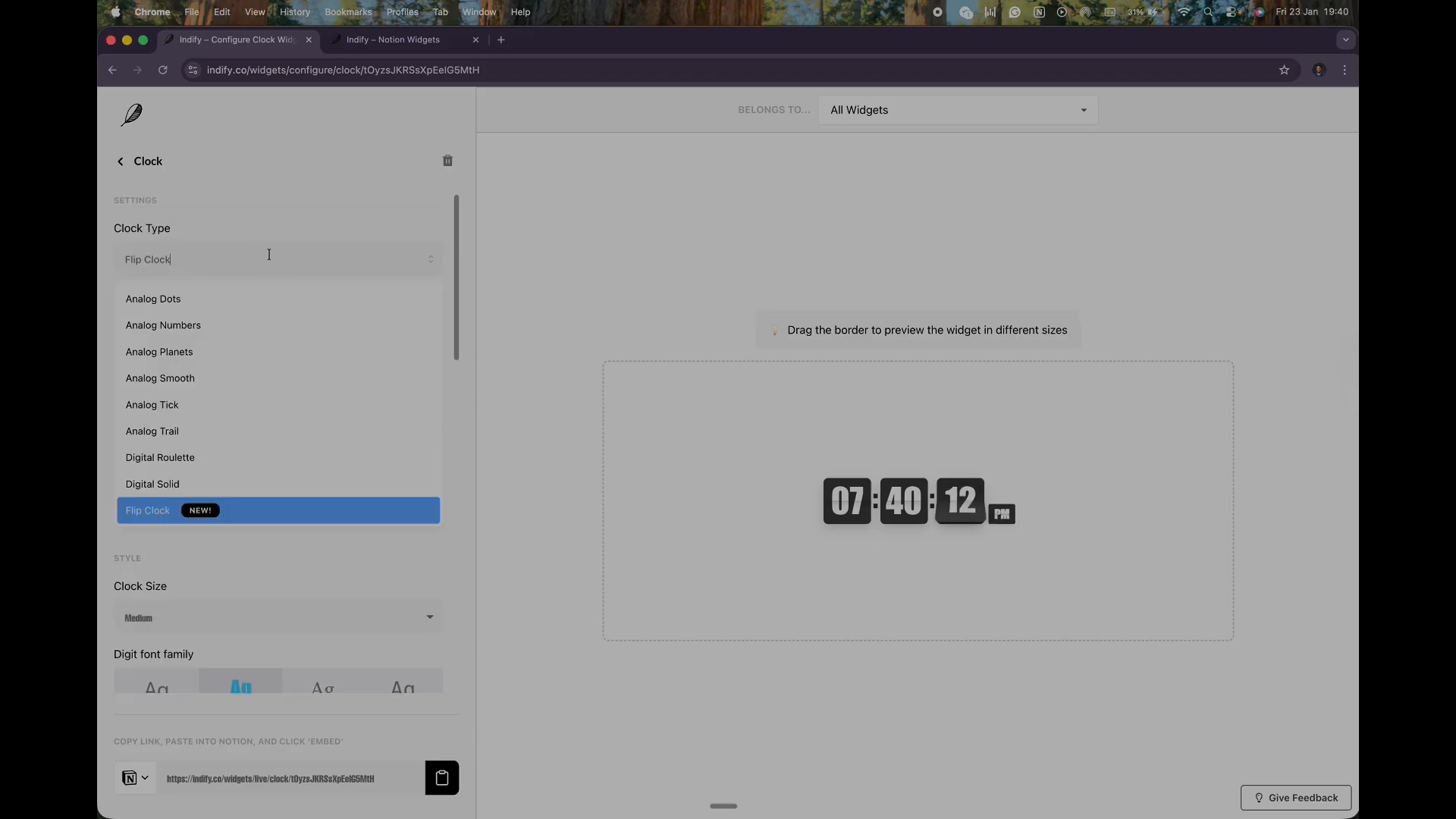
pyautogui.click(307, 556)
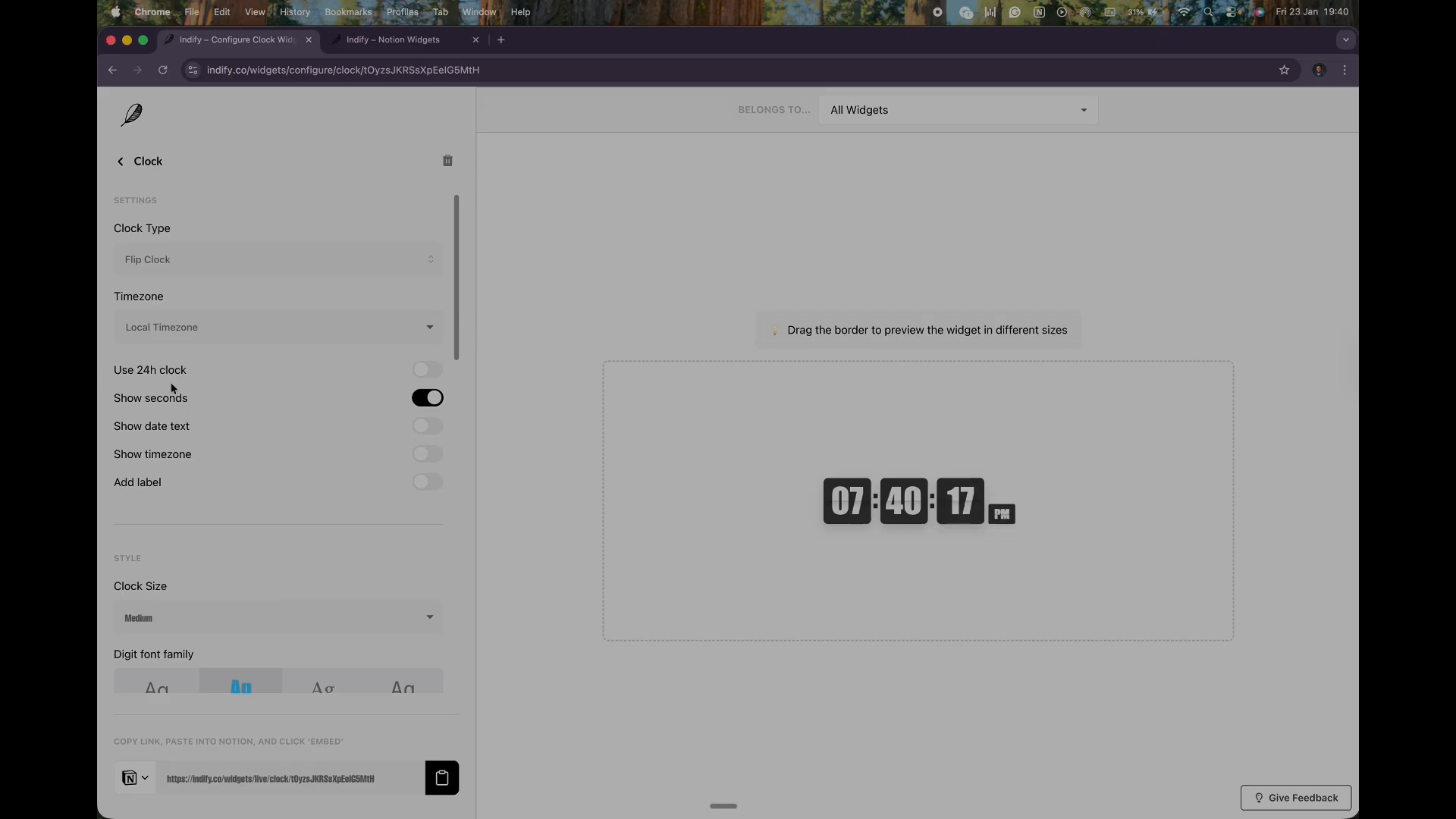
pyautogui.scroll(-10, 236, 546)
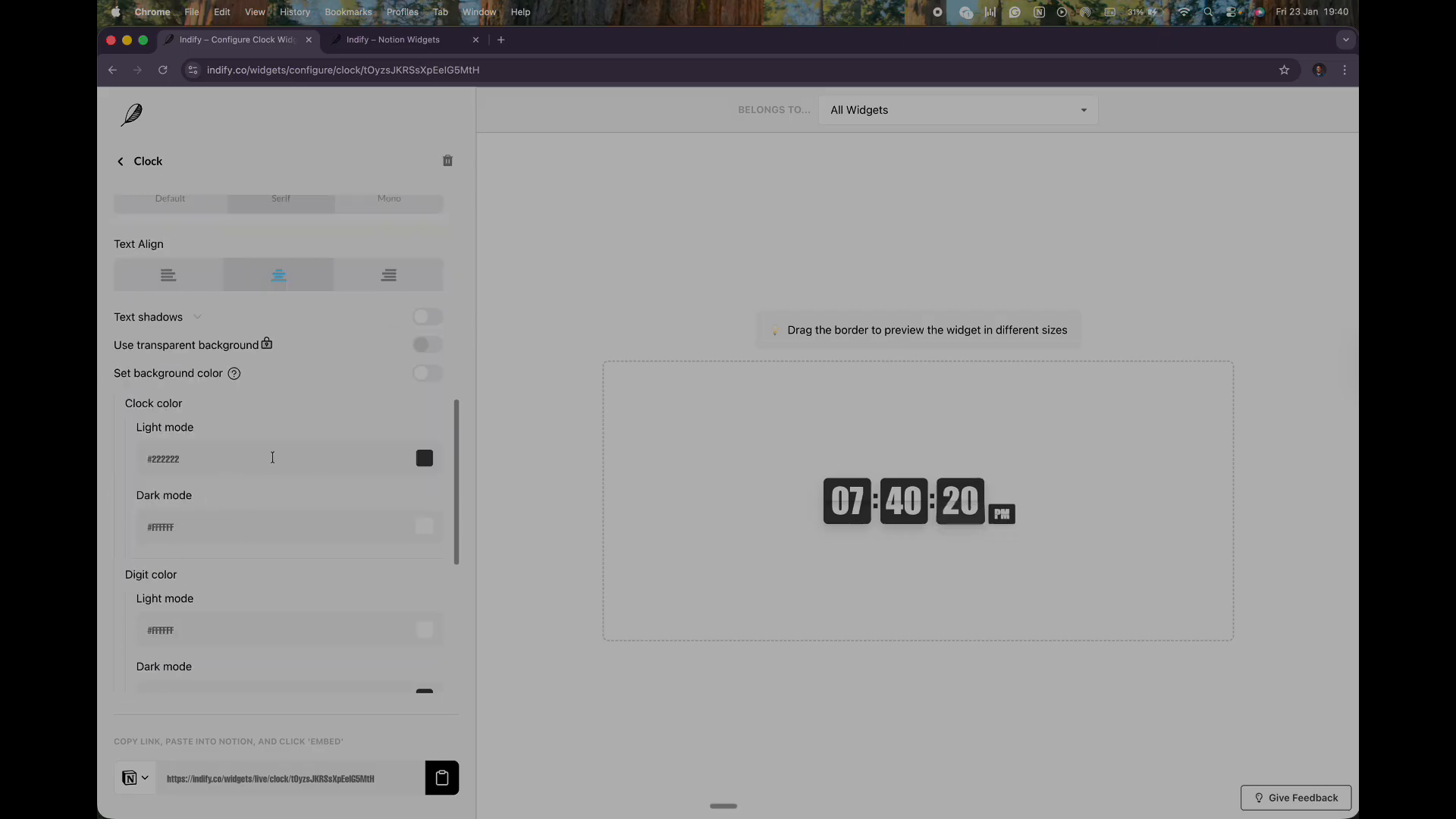
pyautogui.scroll(4, 286, 475)
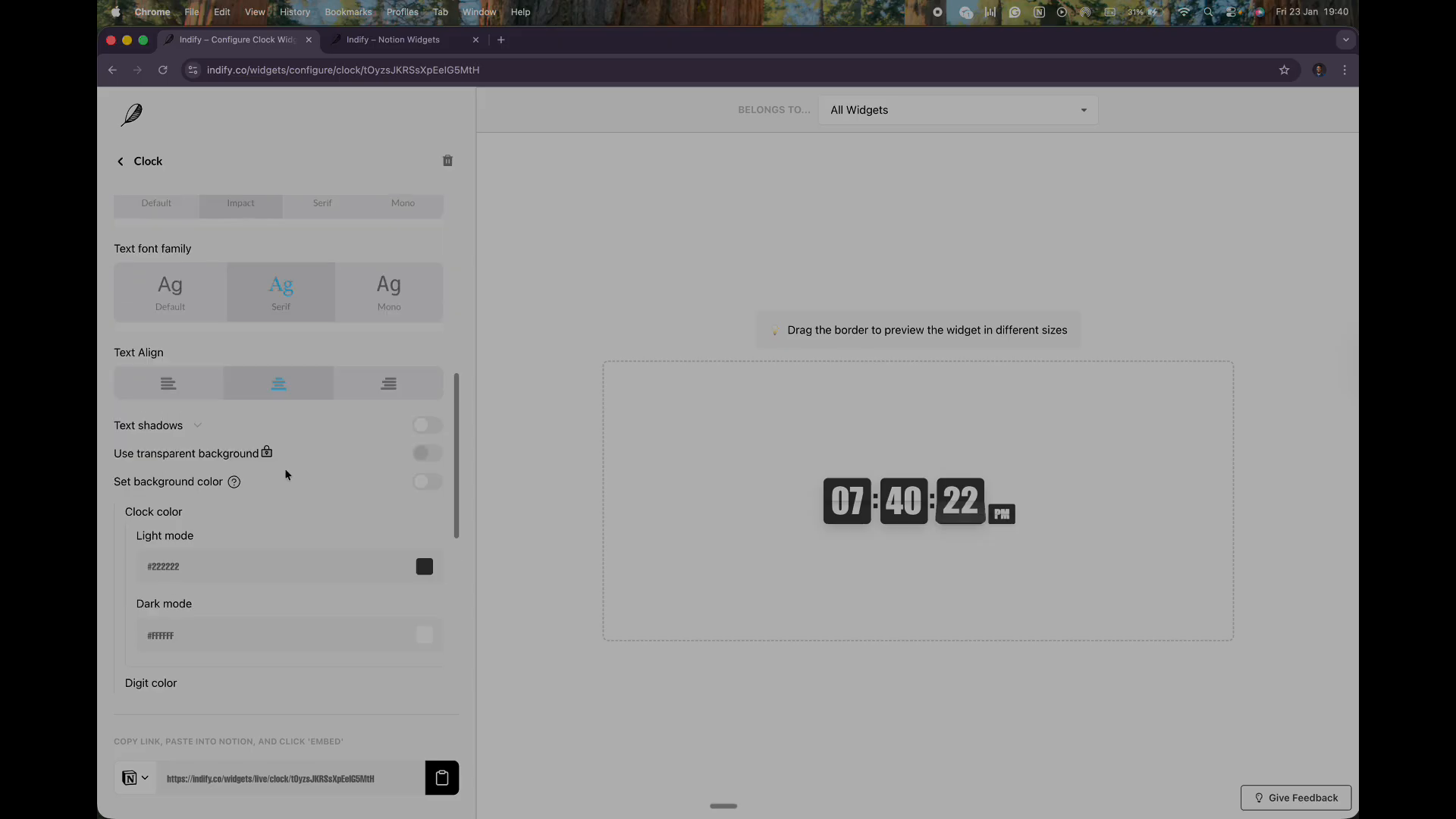
pyautogui.scroll(-8, 285, 466)
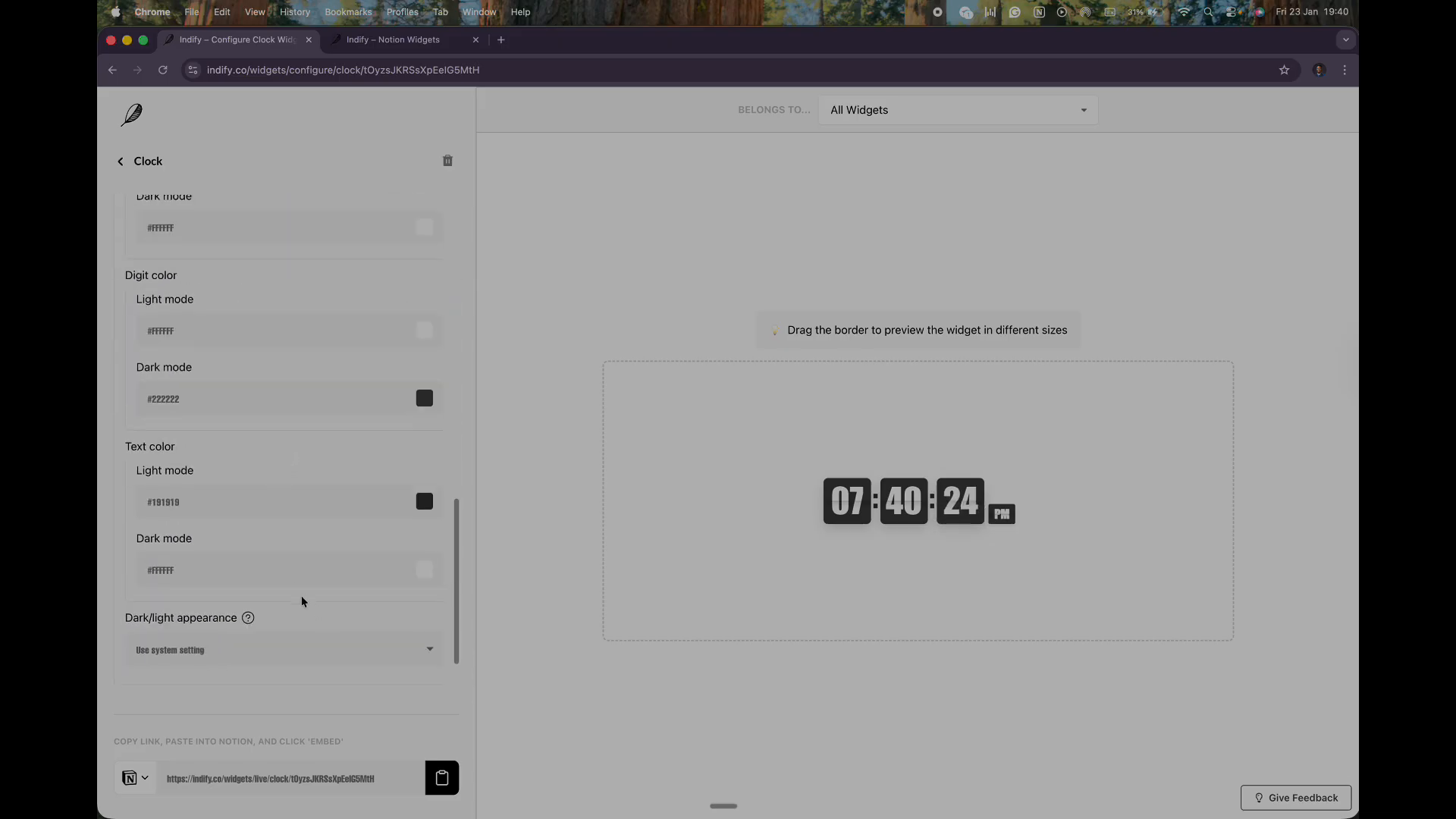
pyautogui.click(442, 779)
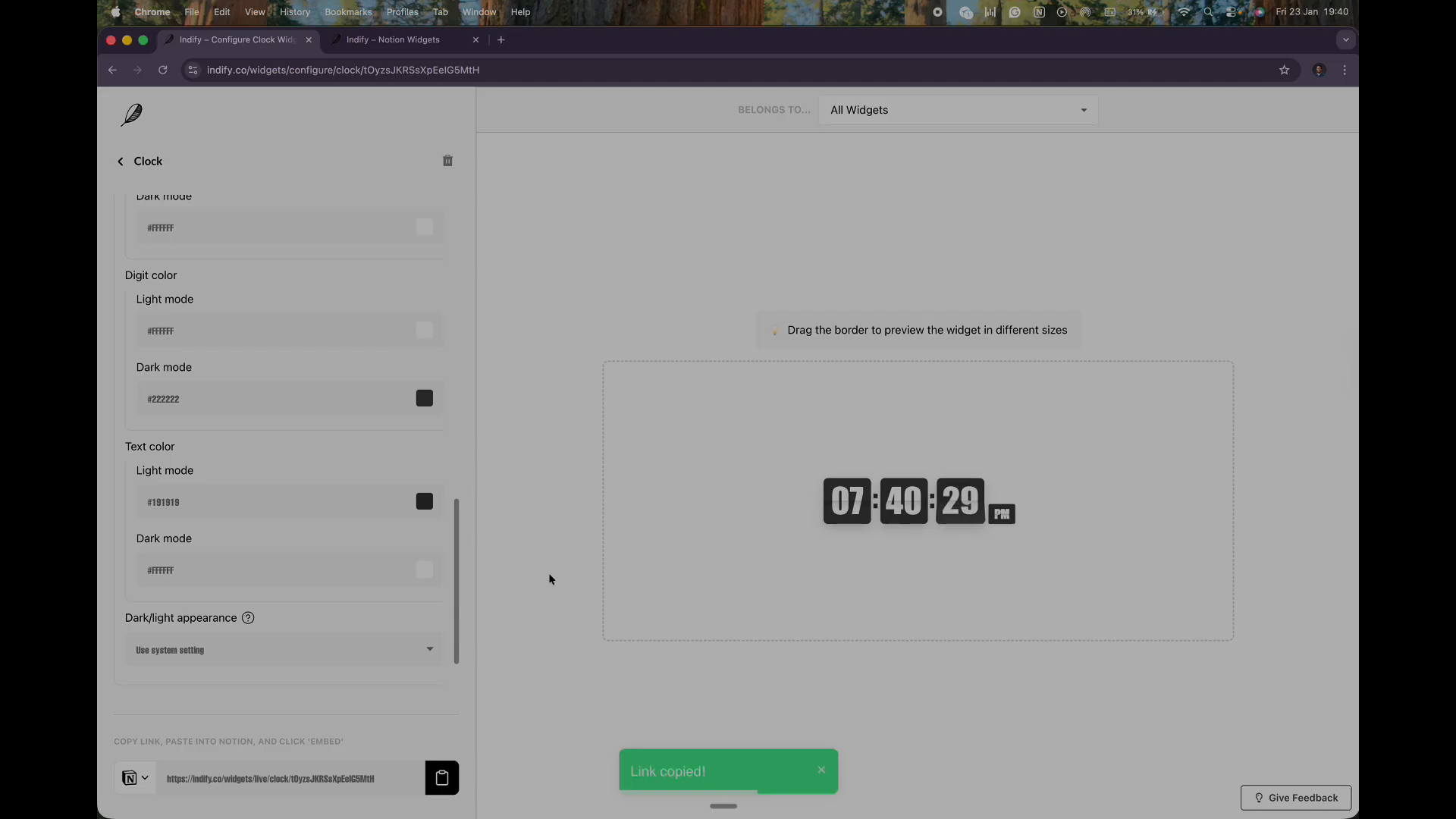
pyautogui.scroll(-2, 330, 556)
pyautogui.click(443, 781)
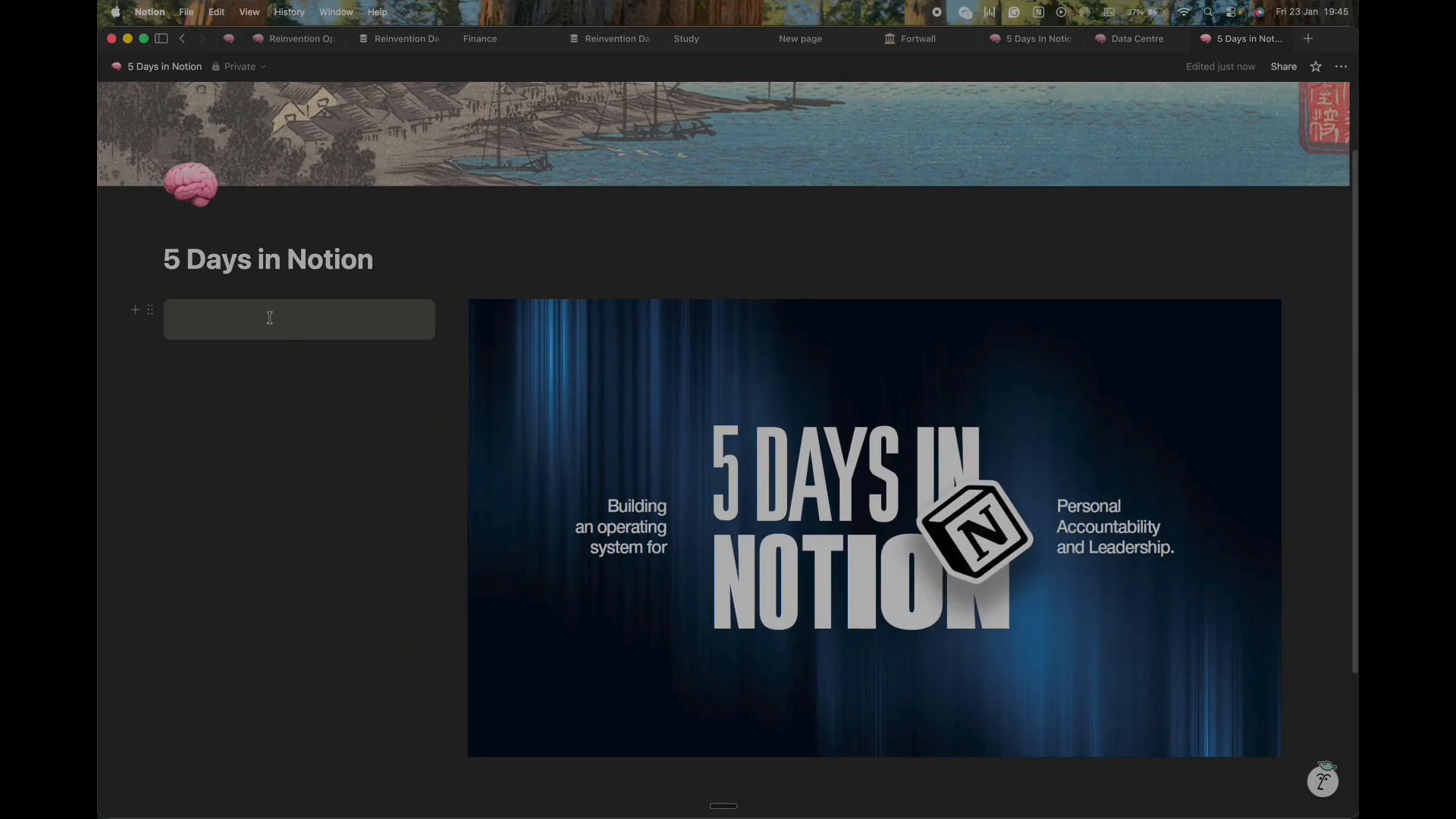
# Switch to Notion and embed the copied clock widget link inside the empty callout beside the banner.
pyautogui.click(269, 318)
pyautogui.write('/')
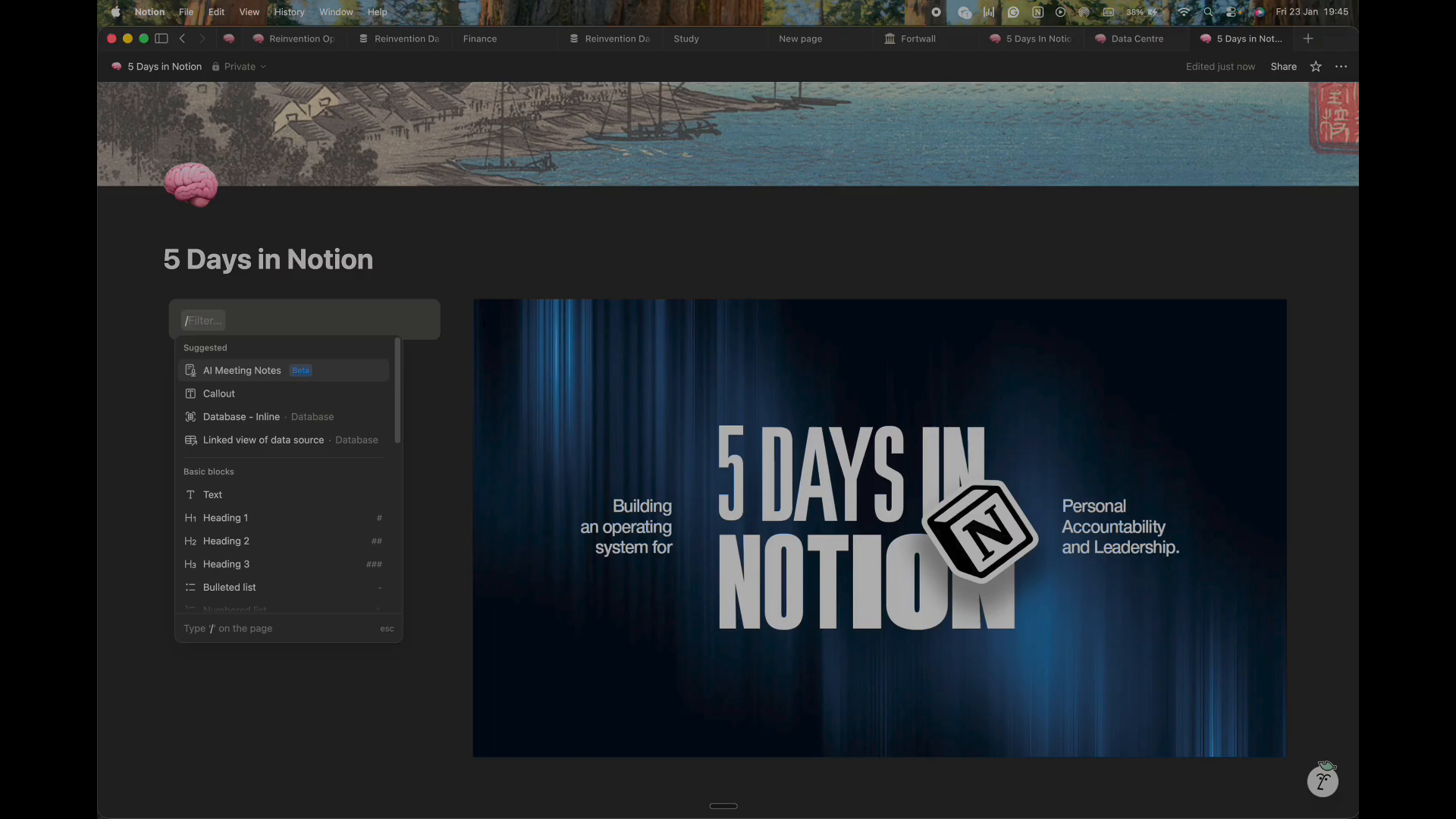
pyautogui.write('embed')
pyautogui.press('Return')
pyautogui.press('super+v')
pyautogui.click(315, 423)
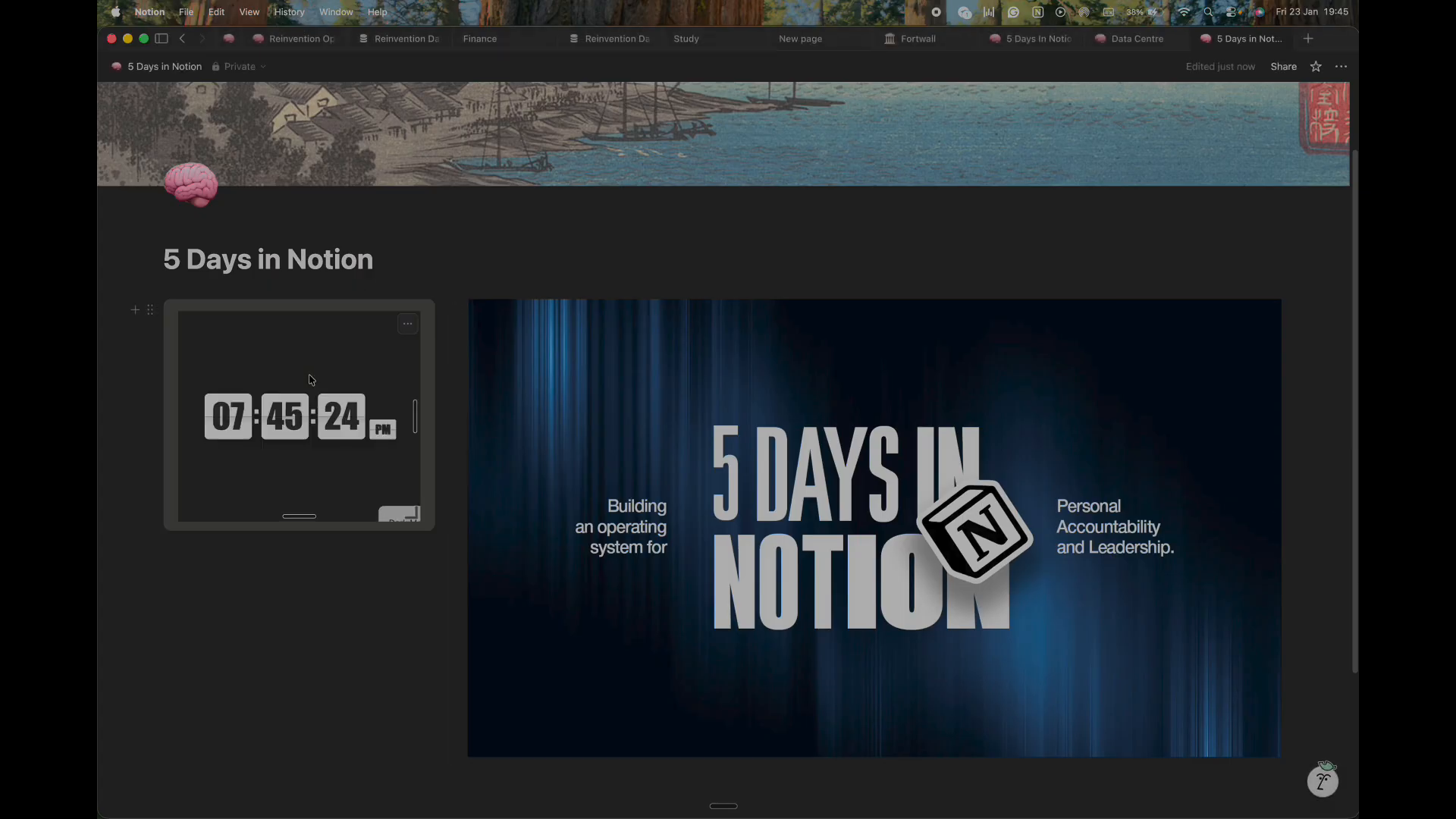
# Shrink the embedded clock's height so the callout fits closely around the flip digits.
pyautogui.moveTo(396, 507)
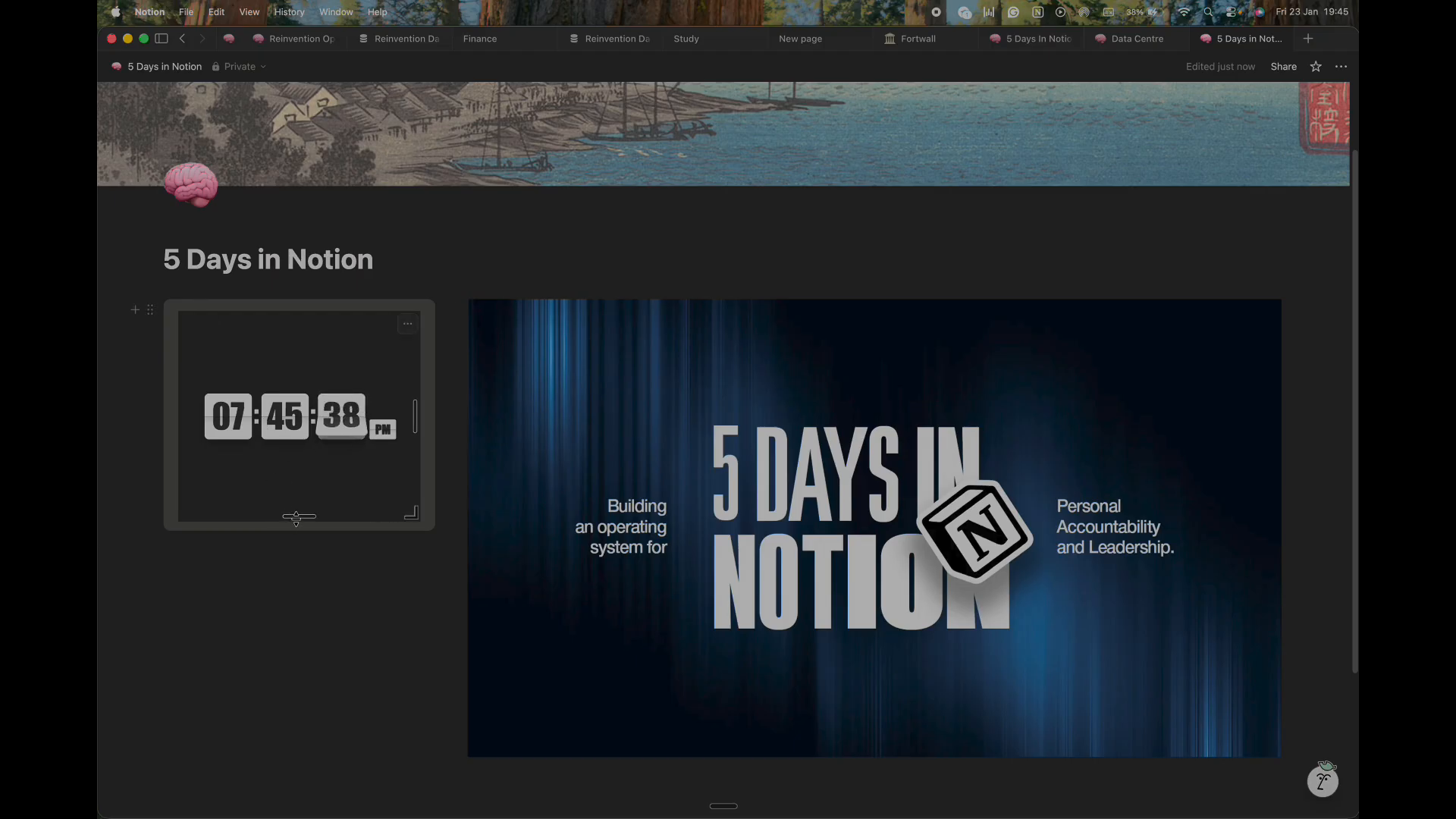
pyautogui.moveTo(300, 518); pyautogui.dragTo(297, 377)
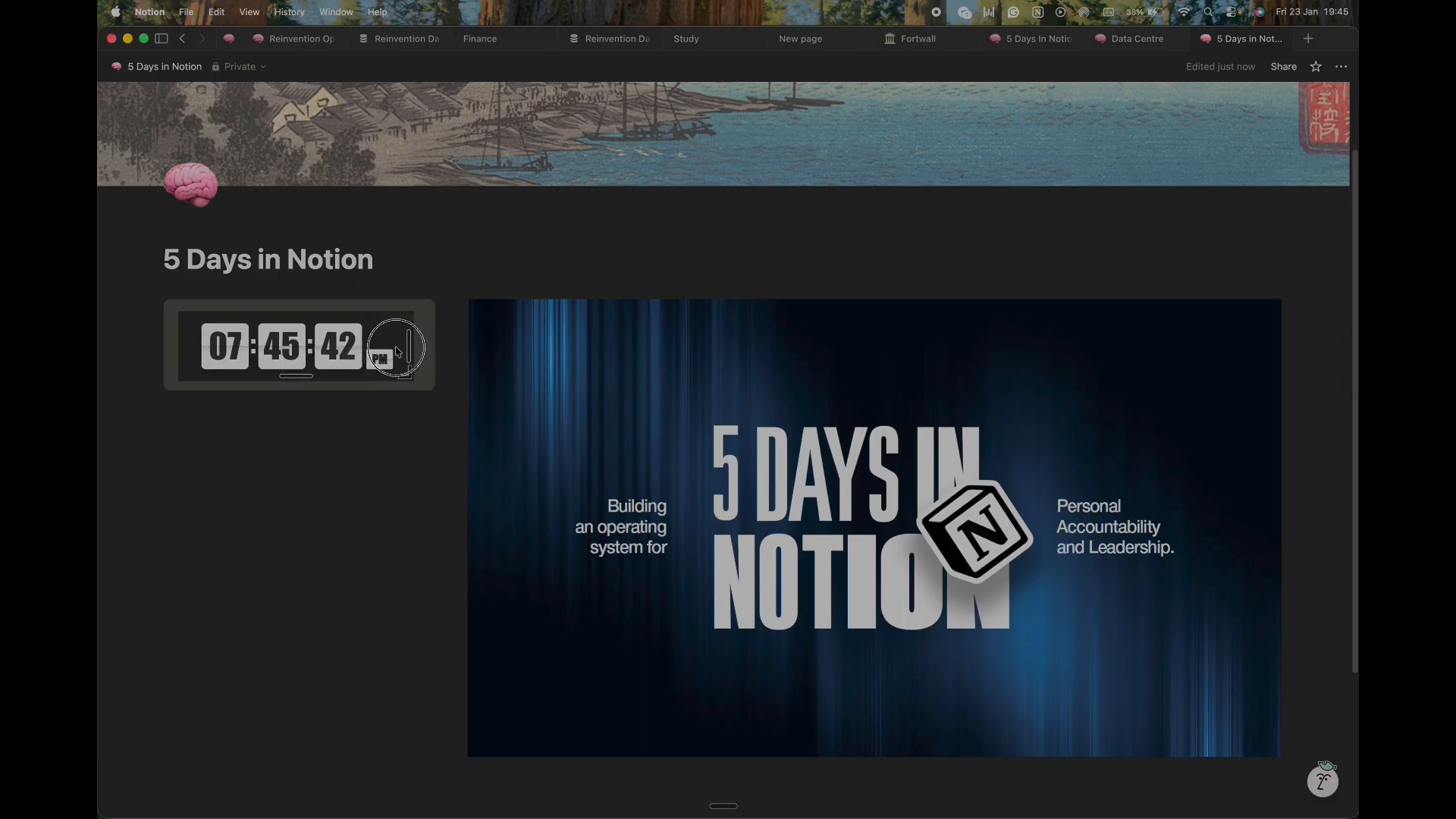
pyautogui.moveTo(306, 377); pyautogui.dragTo(306, 372)
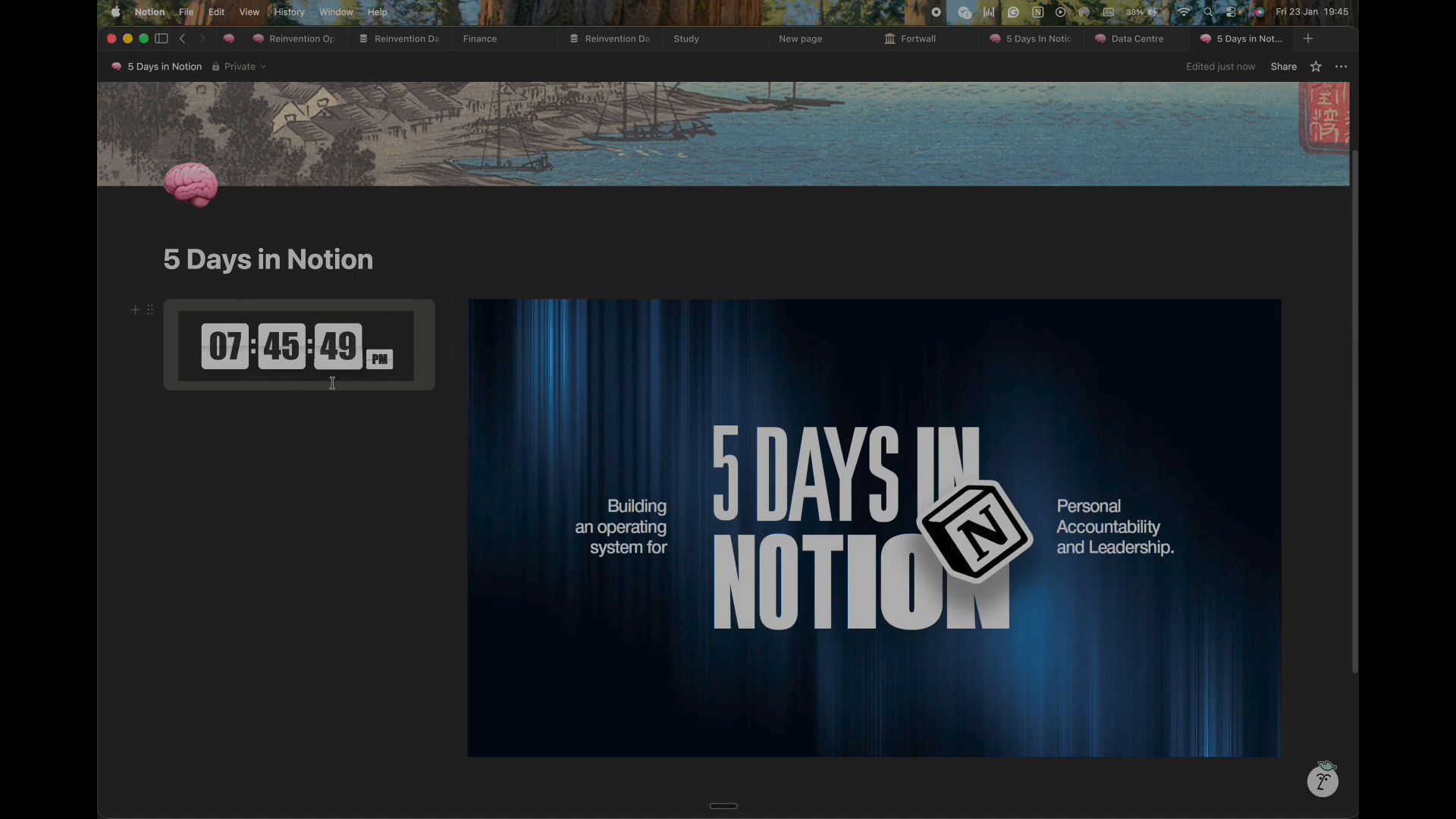
# Switch to the Indify clock configuration and examine its clock size options and style settings.
pyautogui.hotkey('ctrl', 'Up')
pyautogui.click(511, 417)
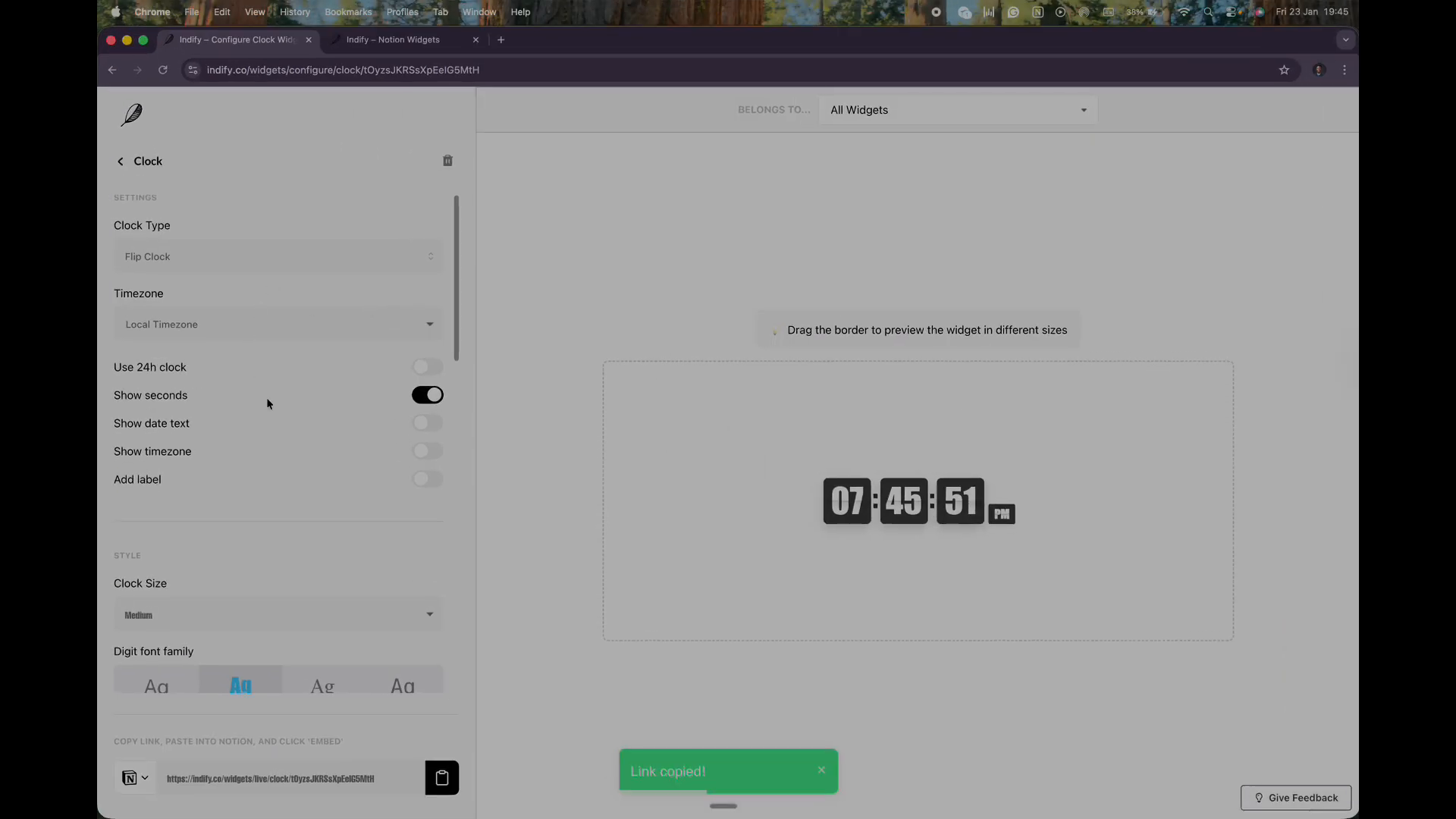
pyautogui.scroll(-5, 253, 367)
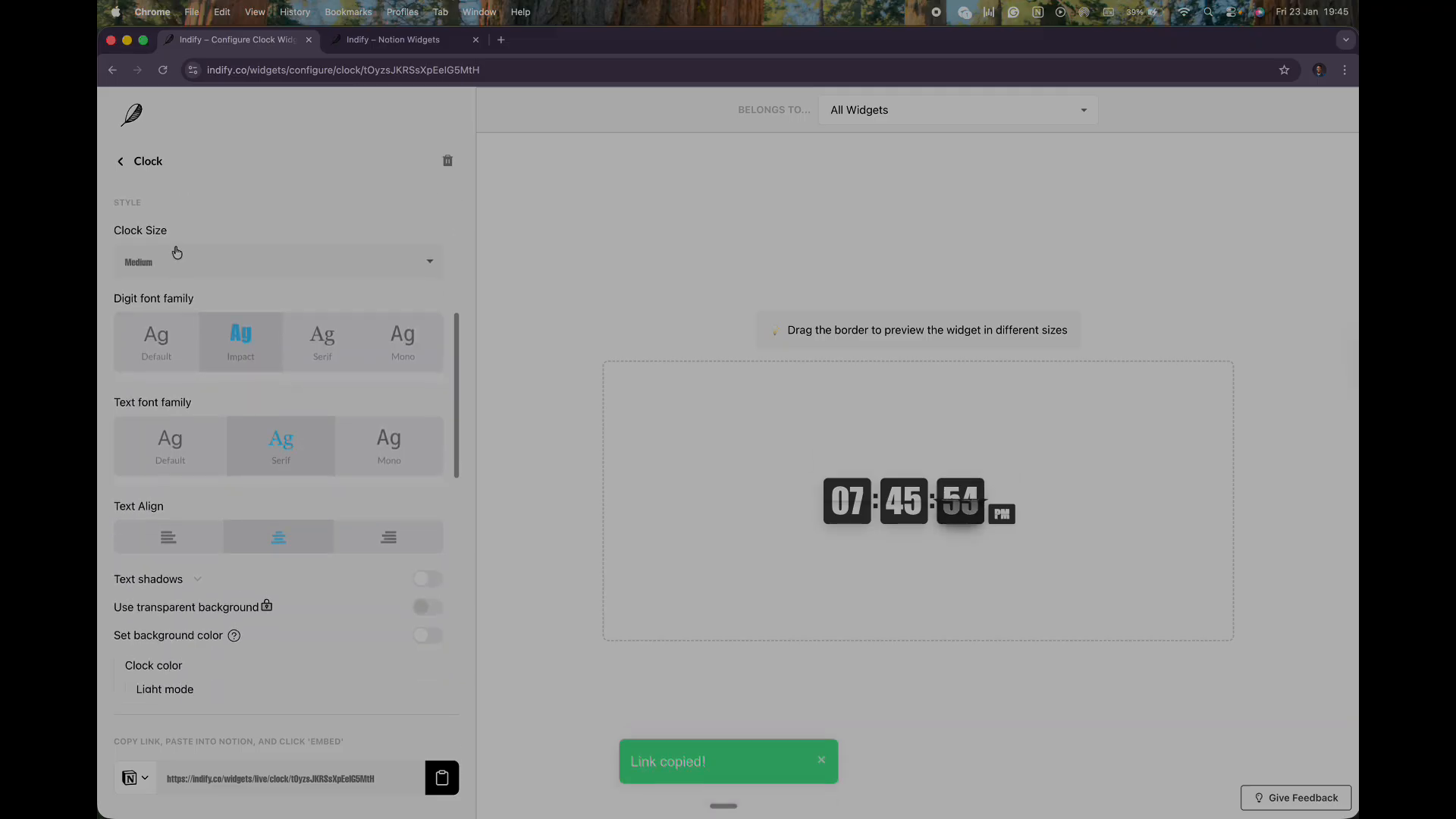
pyautogui.click(180, 266)
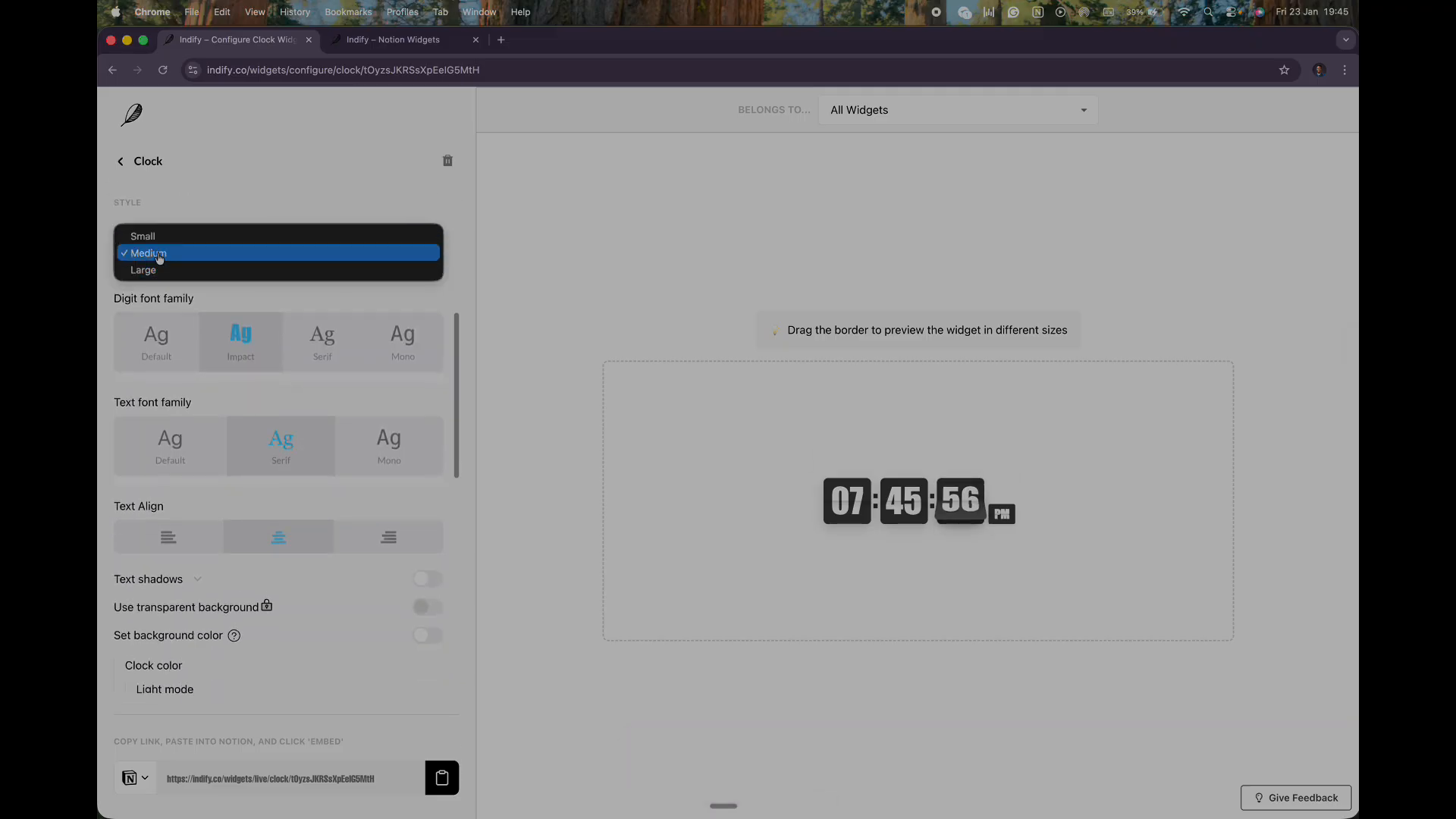
pyautogui.click(208, 212)
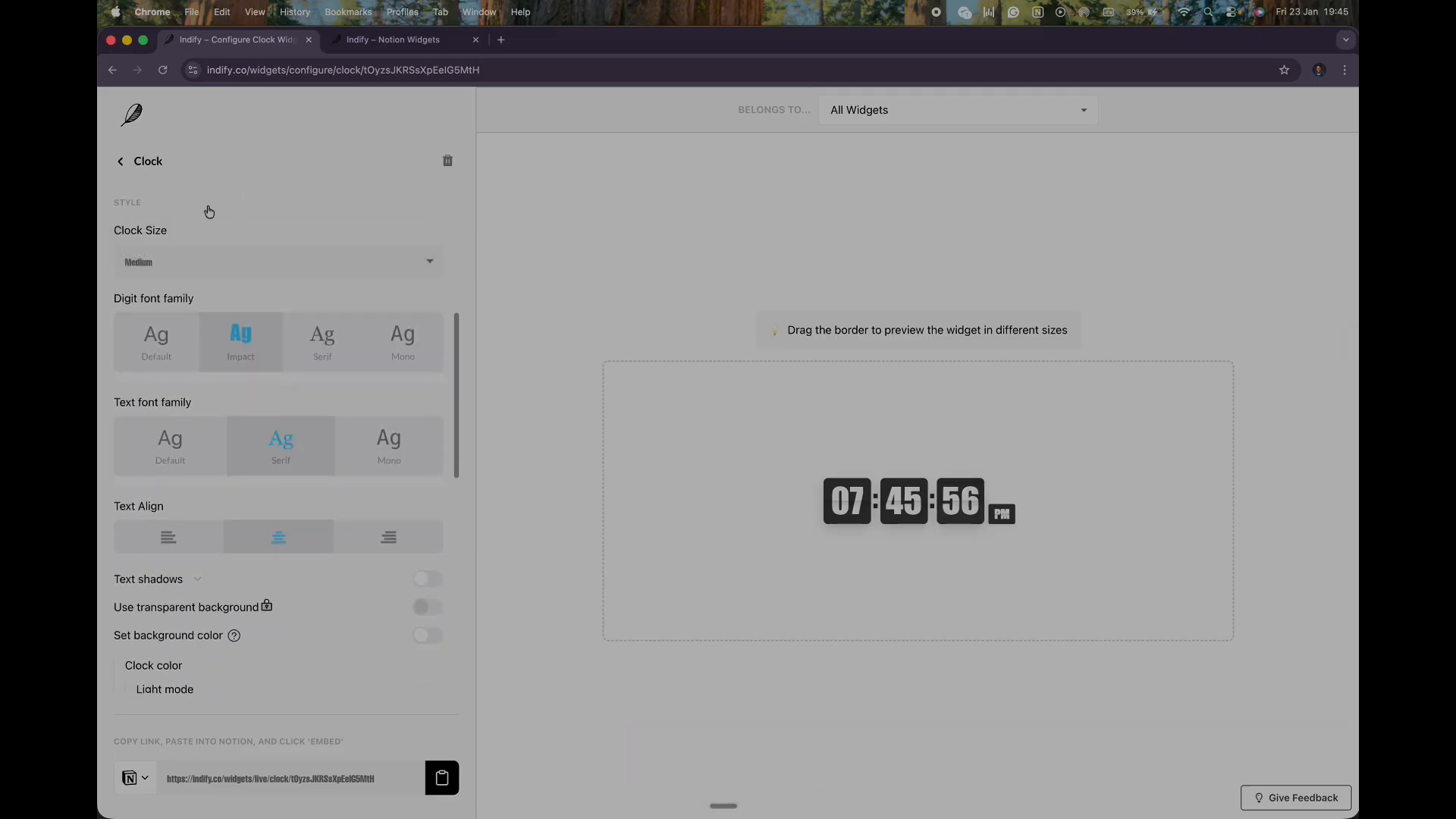
pyautogui.click(167, 269)
pyautogui.click(164, 236)
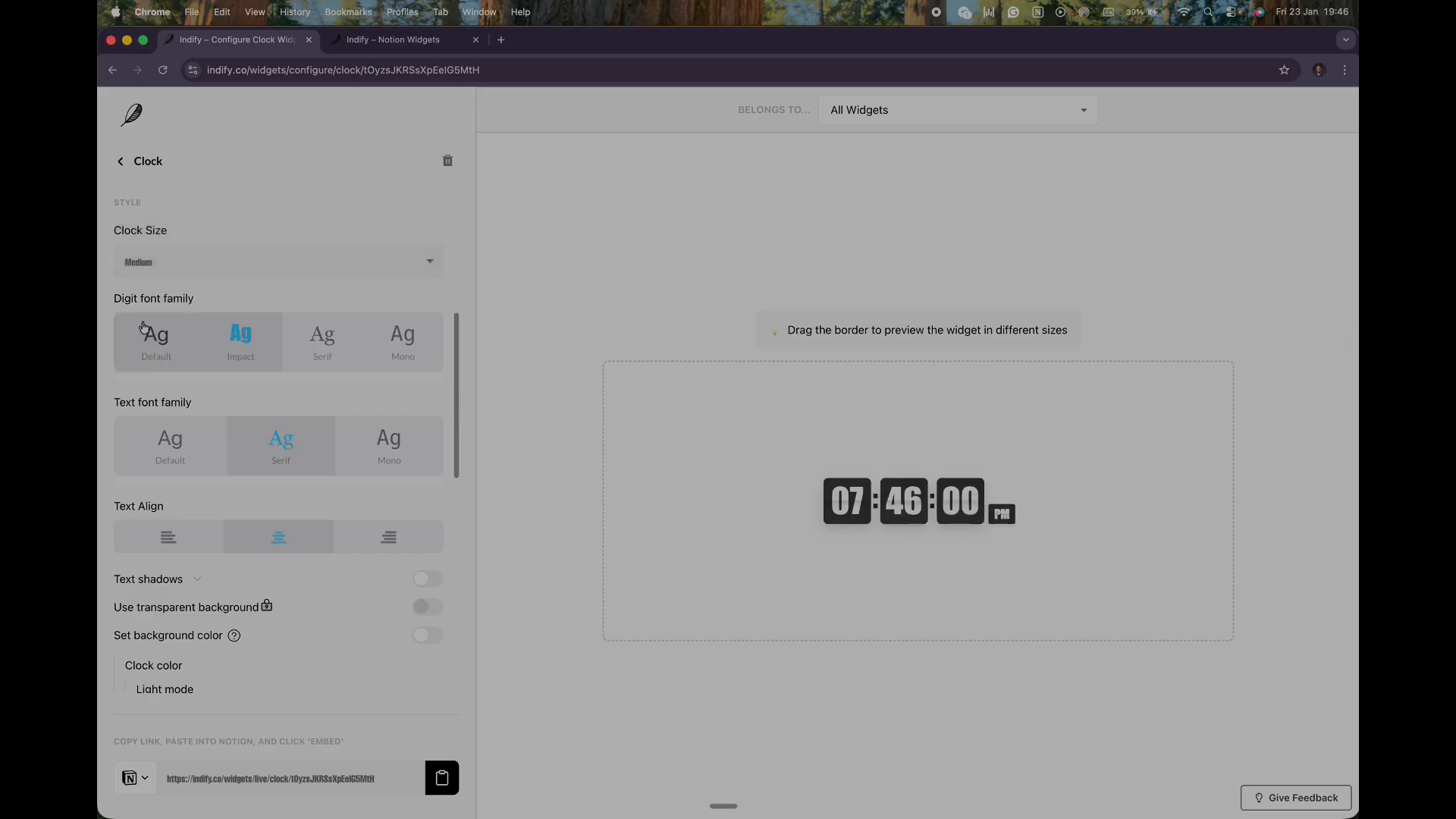
pyautogui.scroll(-3, 175, 333)
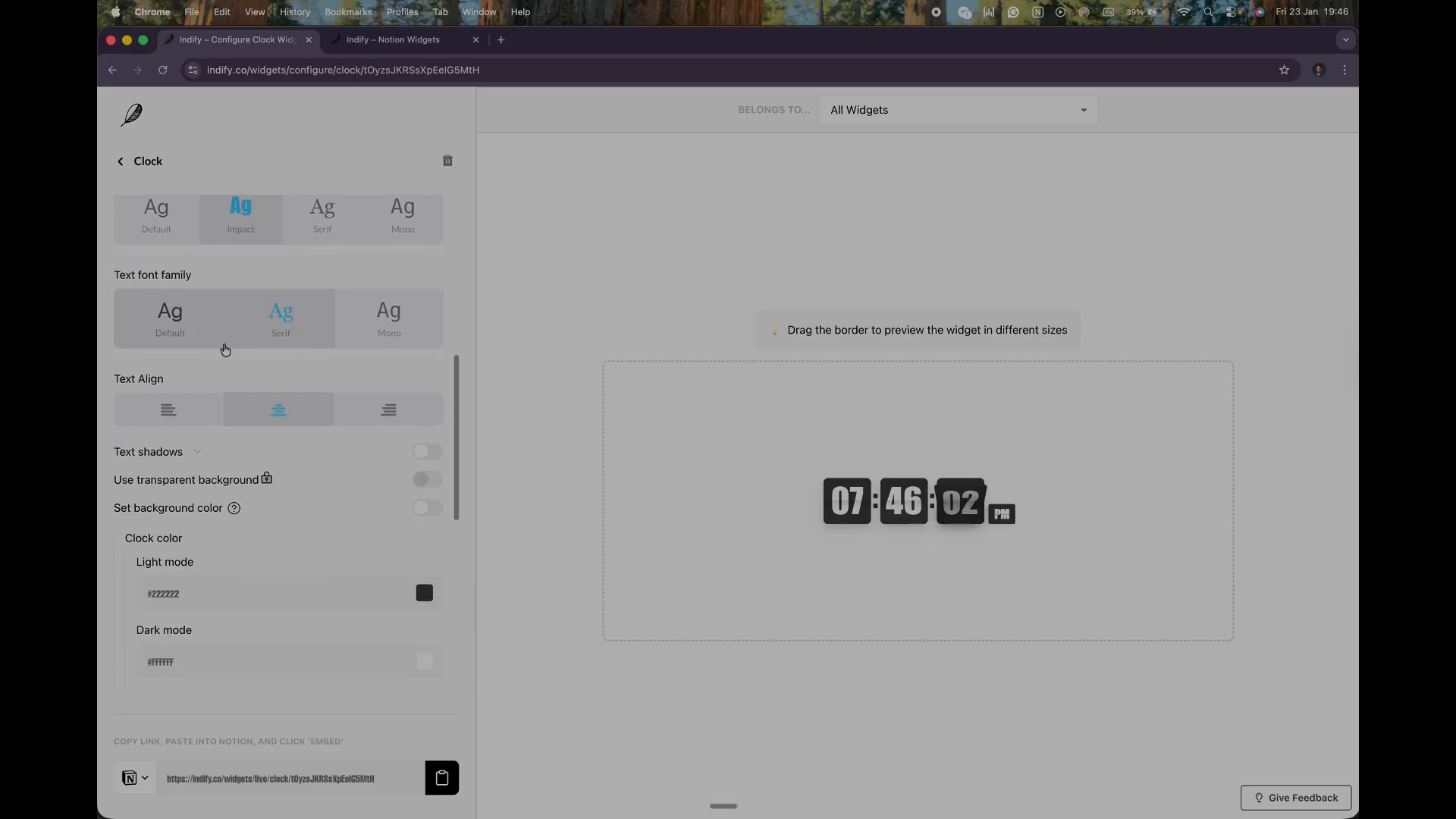
pyautogui.scroll(-5, 216, 349)
# Return to the 5 Days in Notion page and add an empty callout directly below the clock callout.
pyautogui.hotkey('ctrl', 'Up')
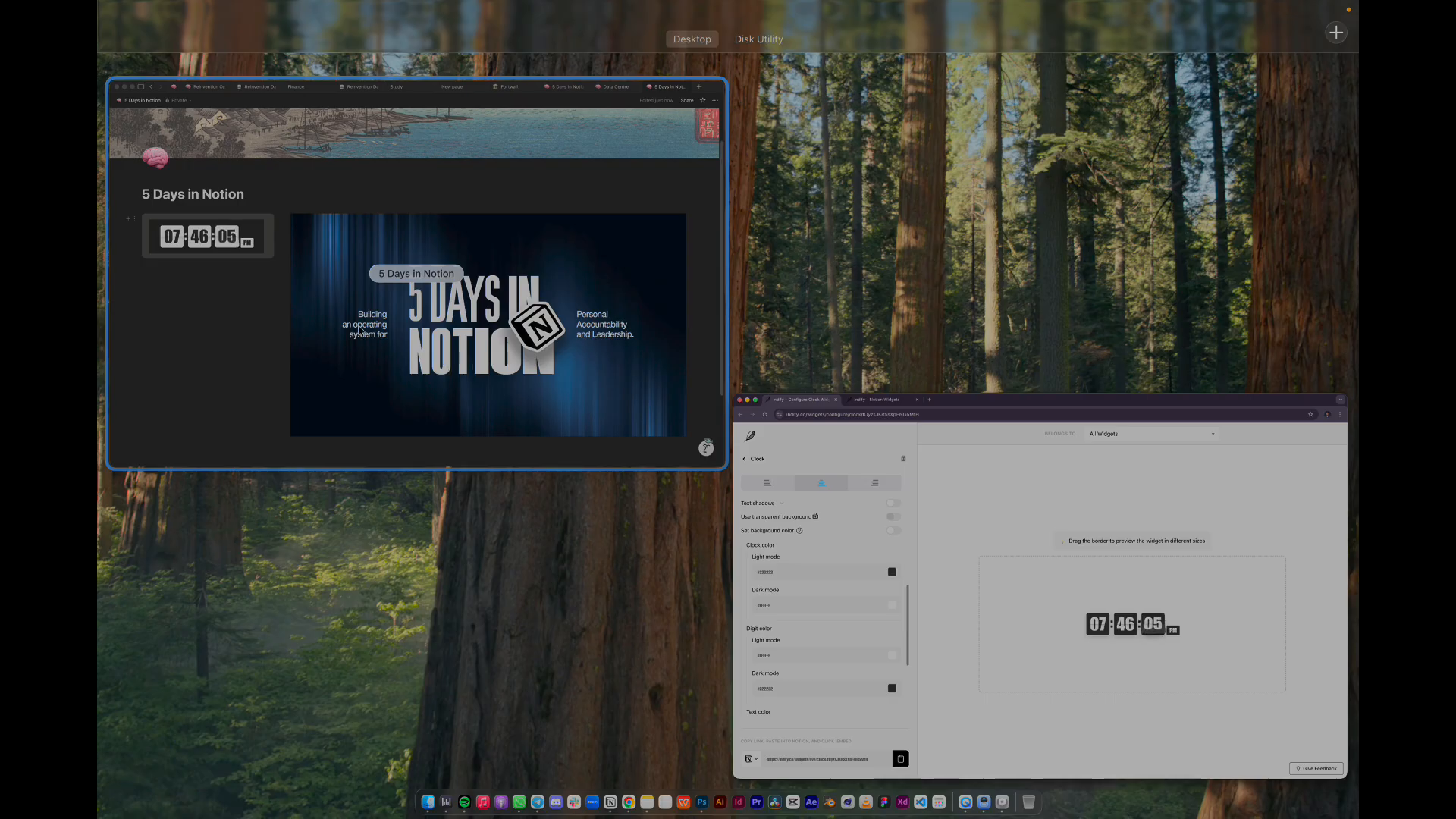
pyautogui.click(269, 416)
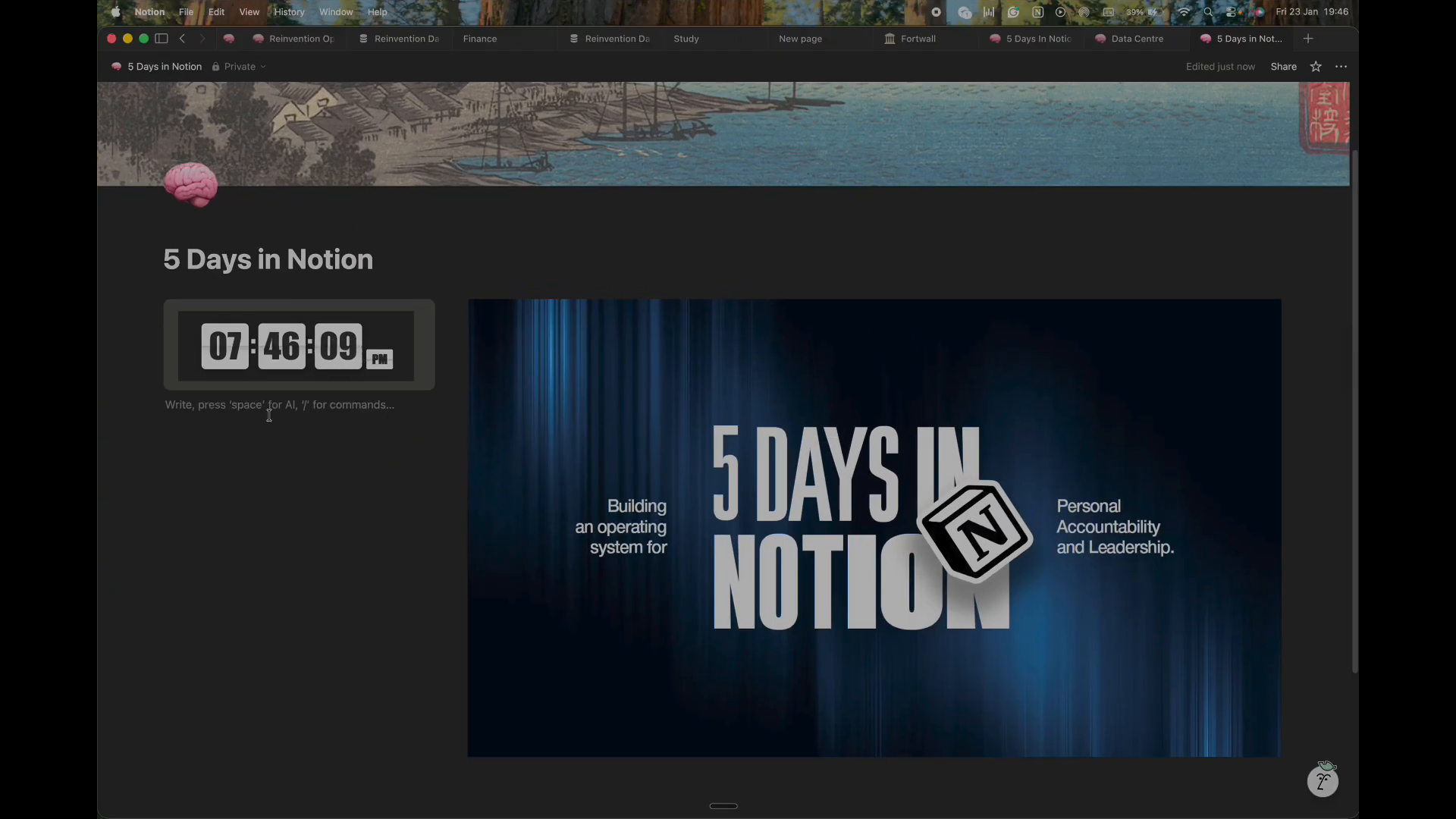
pyautogui.write('/call')
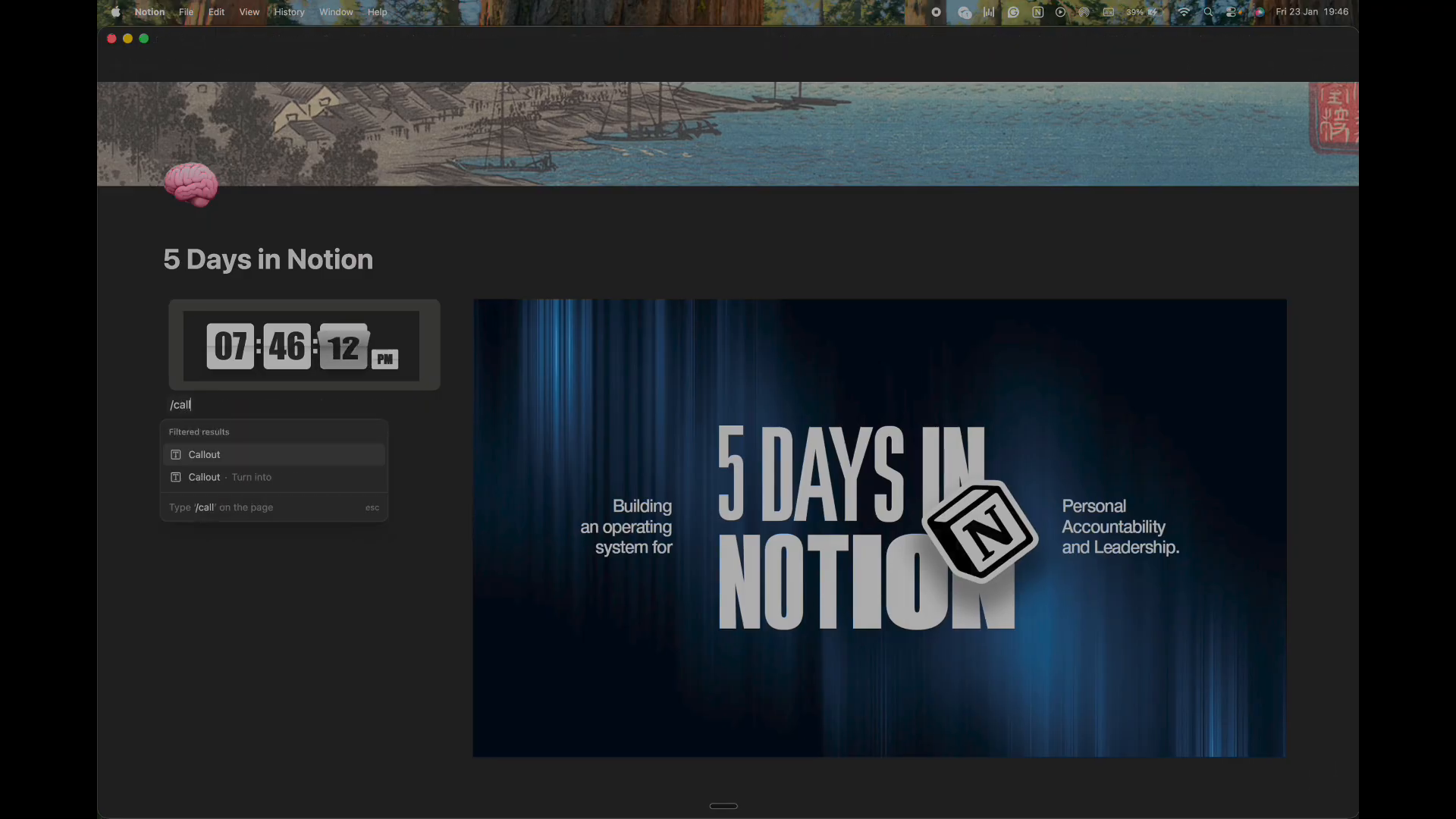
pyautogui.press('Return')
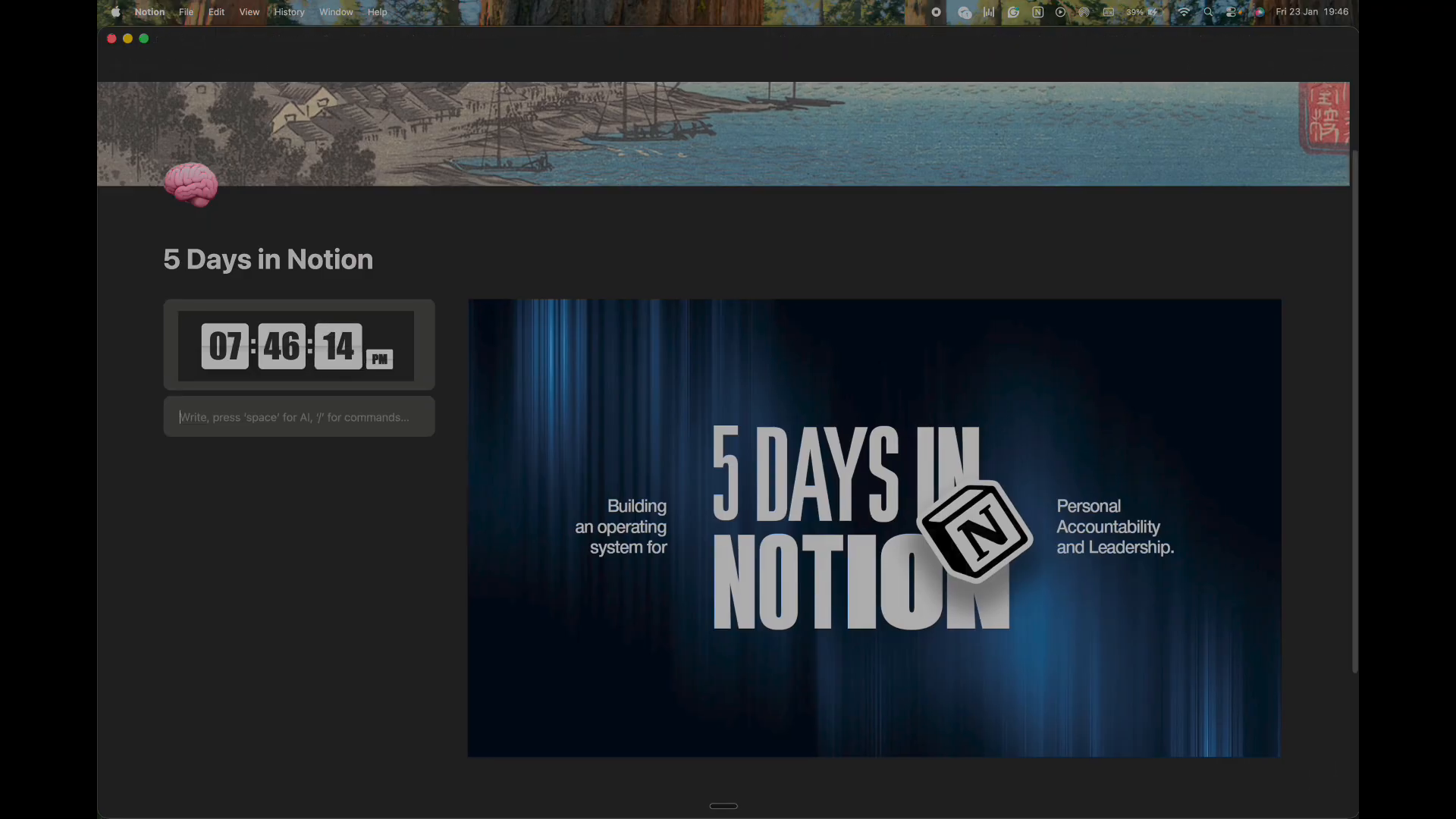
pyautogui.write('/')
pyautogui.press('BackSpace')
# Switch back to Indify and create a new Weather widget titled "Weather".
pyautogui.hotkey('ctrl', 'Up')
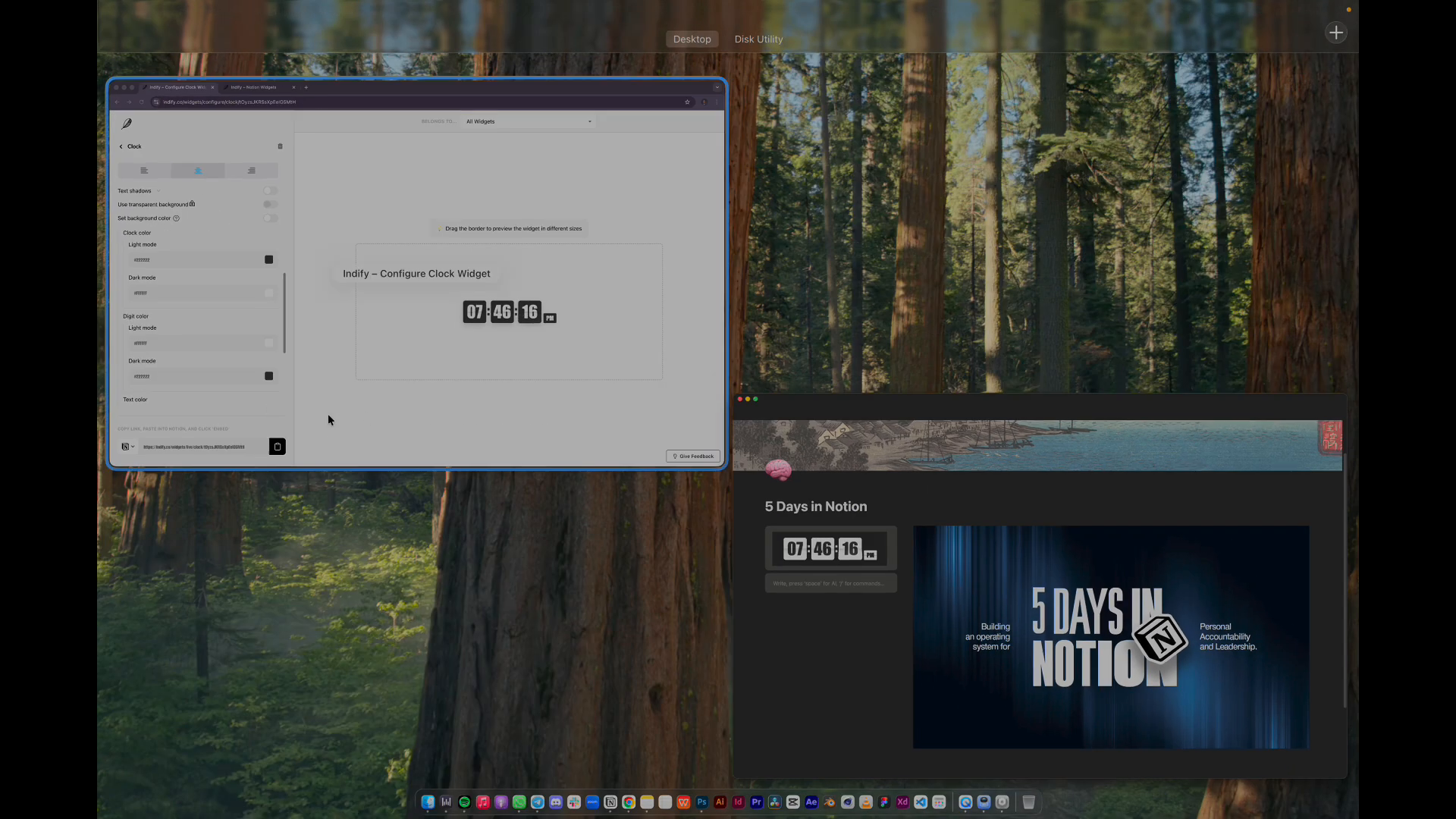
pyautogui.click(276, 413)
pyautogui.click(120, 162)
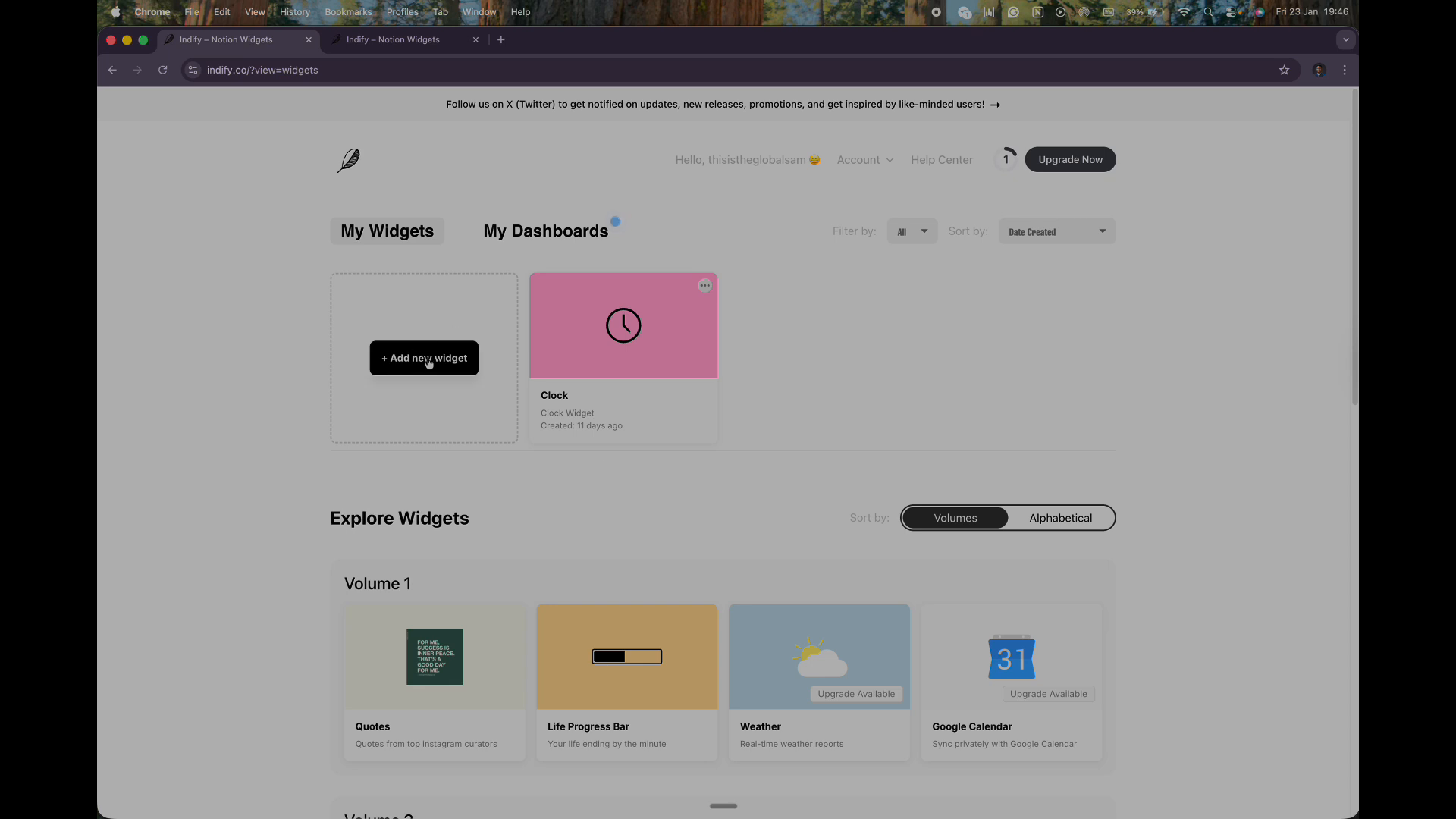
pyautogui.click(429, 362)
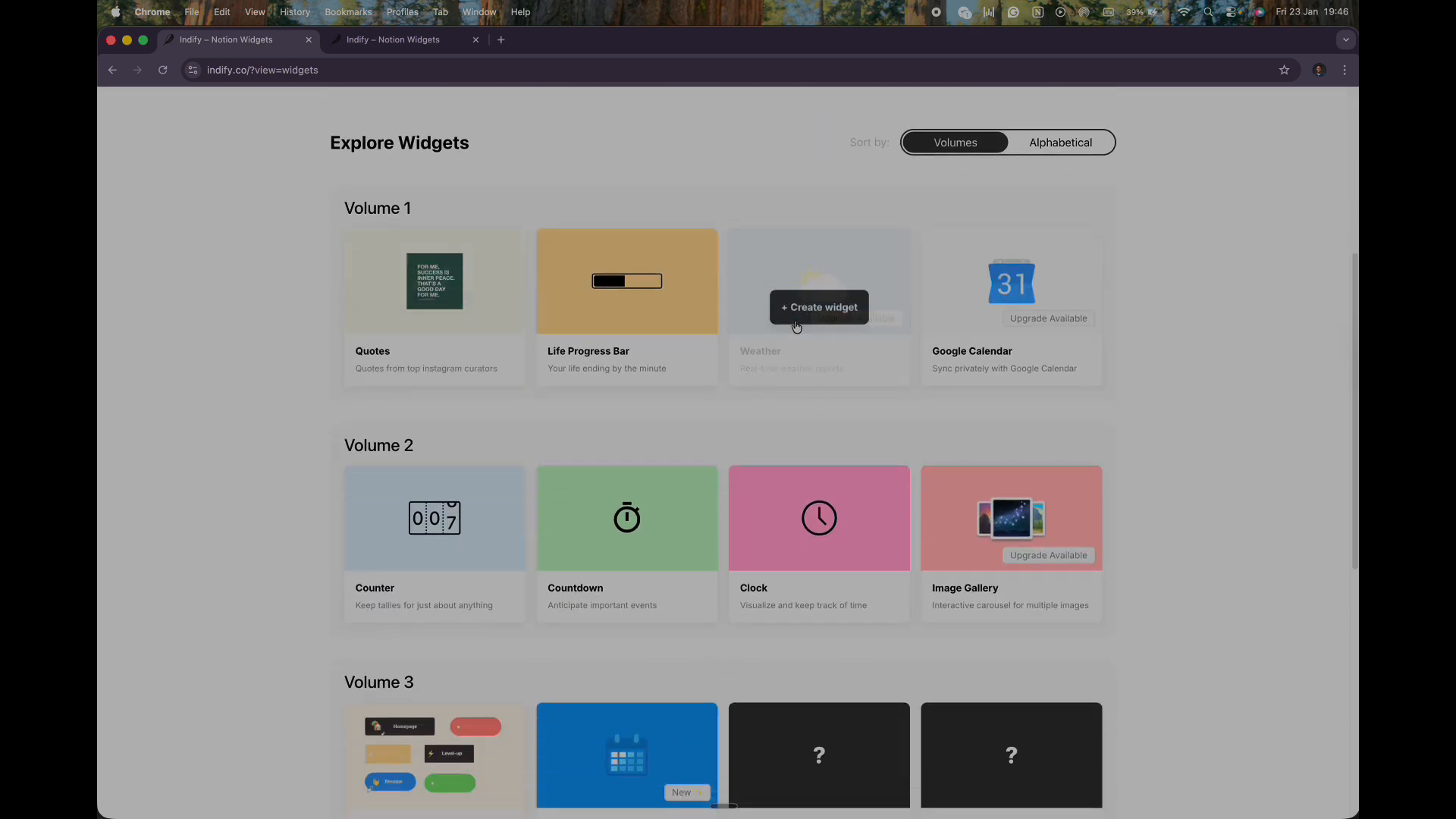
pyautogui.click(796, 322)
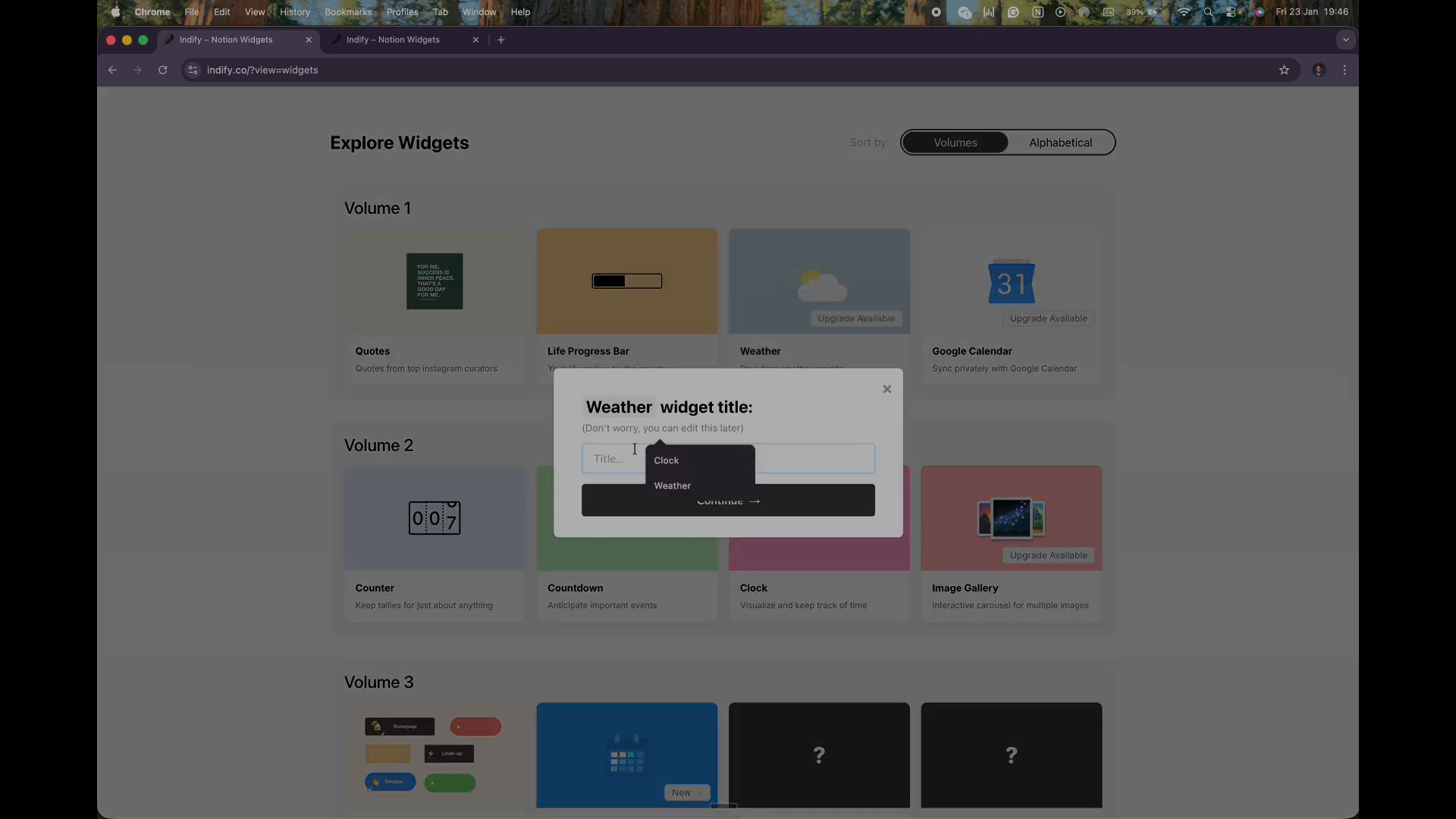
pyautogui.write('Weather')
pyautogui.click(824, 501)
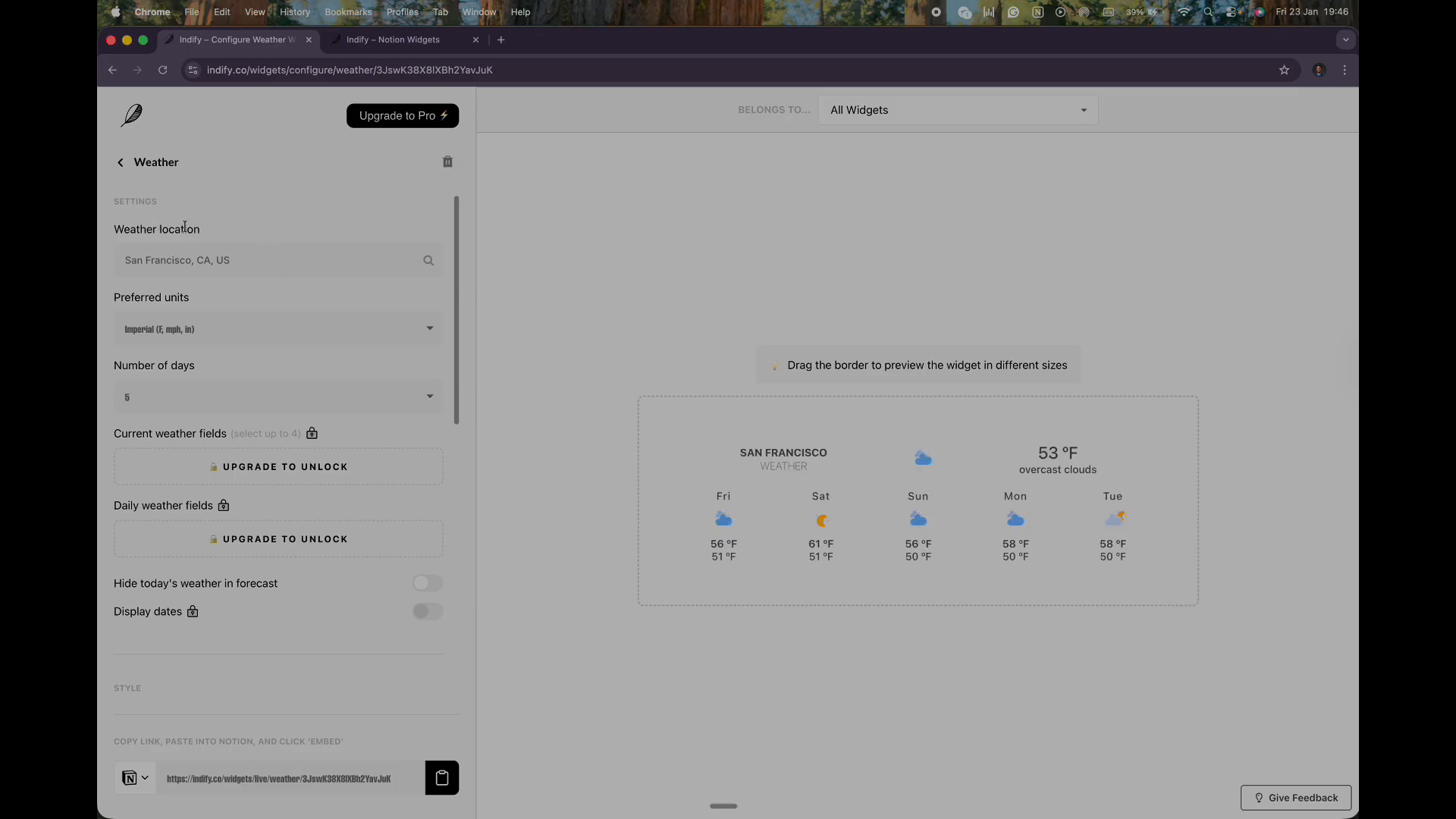
# Set the weather widget's location to Lagos, Lagos, Nigeria.
pyautogui.click(429, 260)
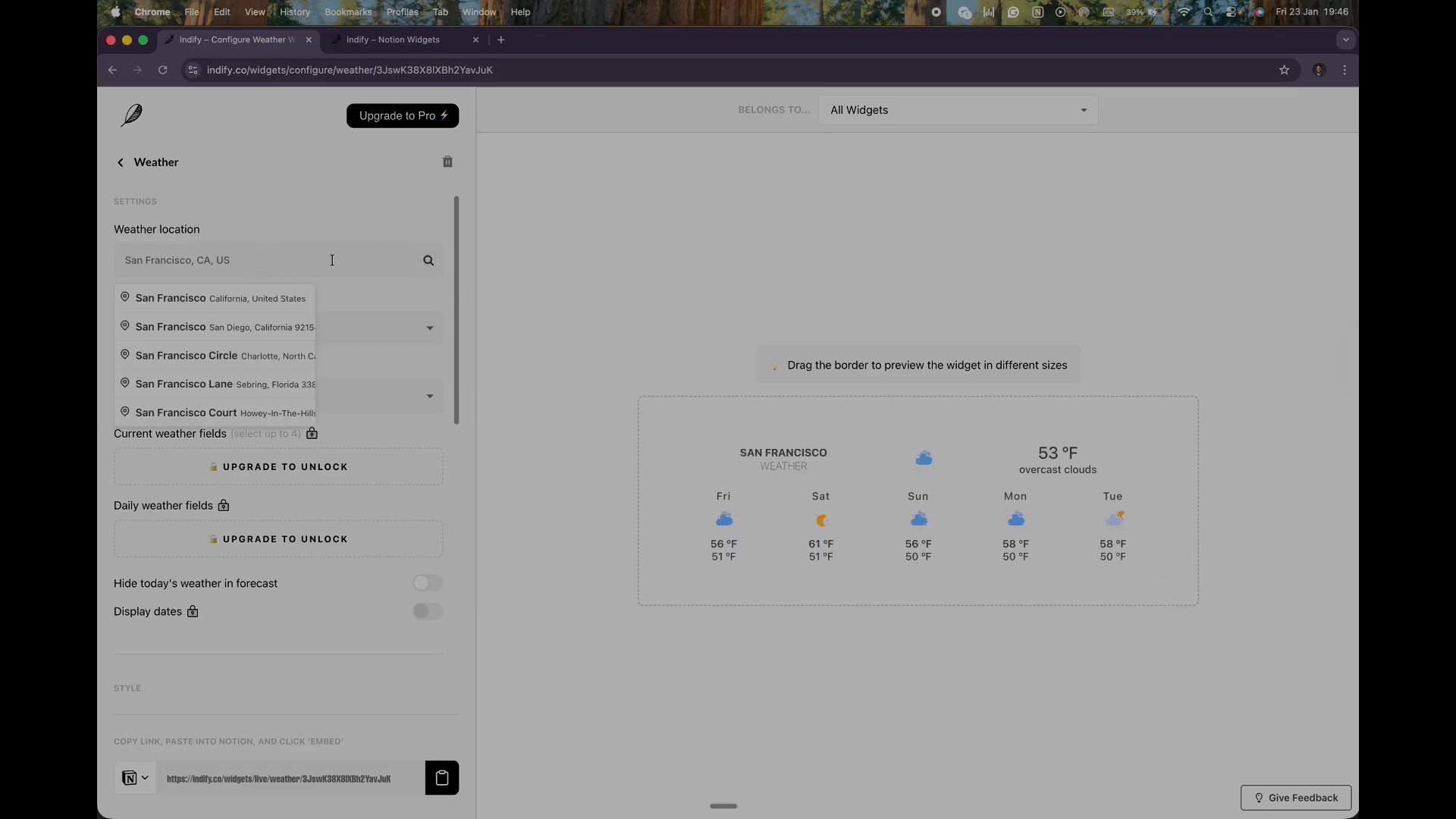
pyautogui.press('super+a')
pyautogui.press('BackSpace')
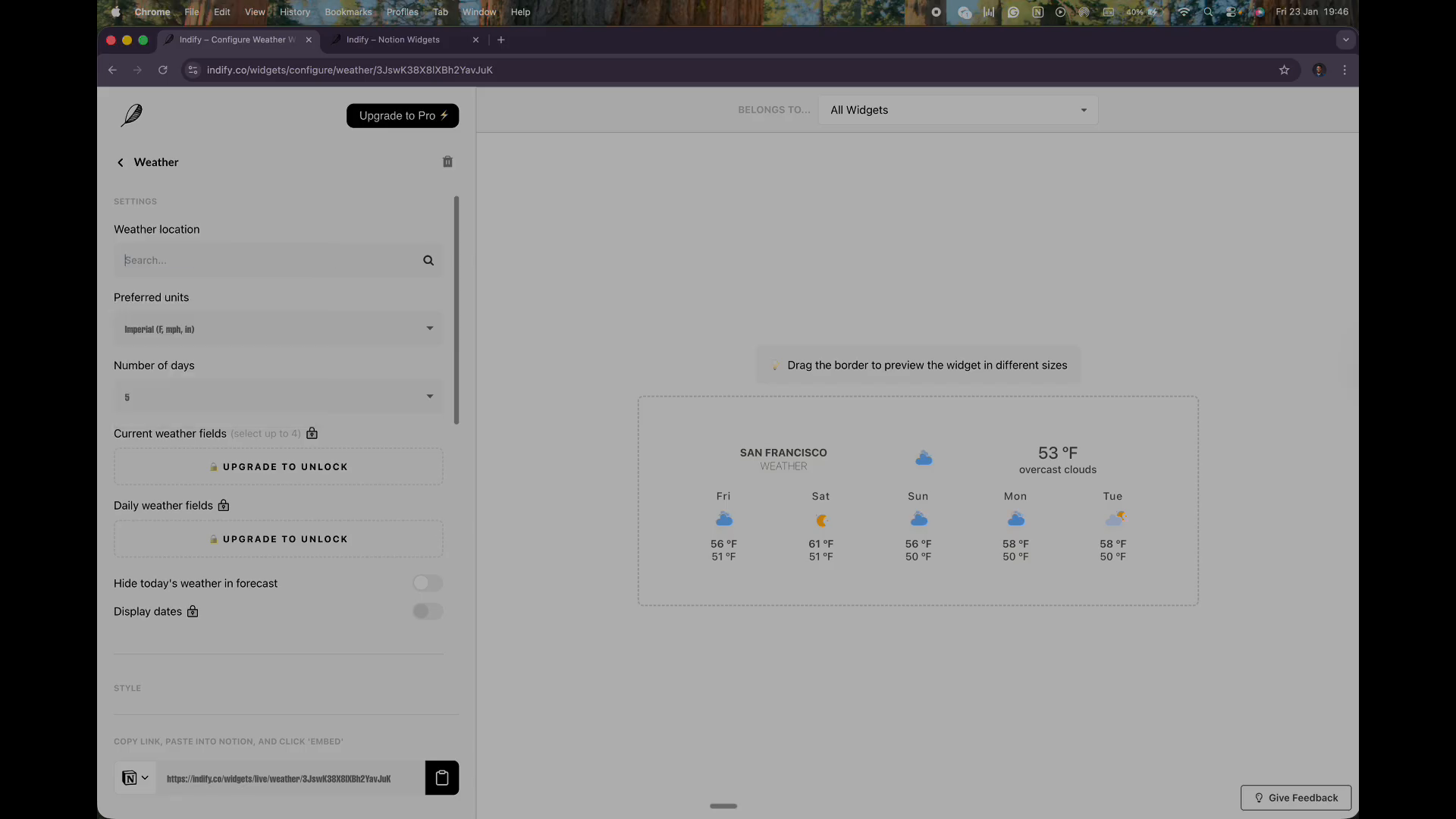
pyautogui.write('Lagos')
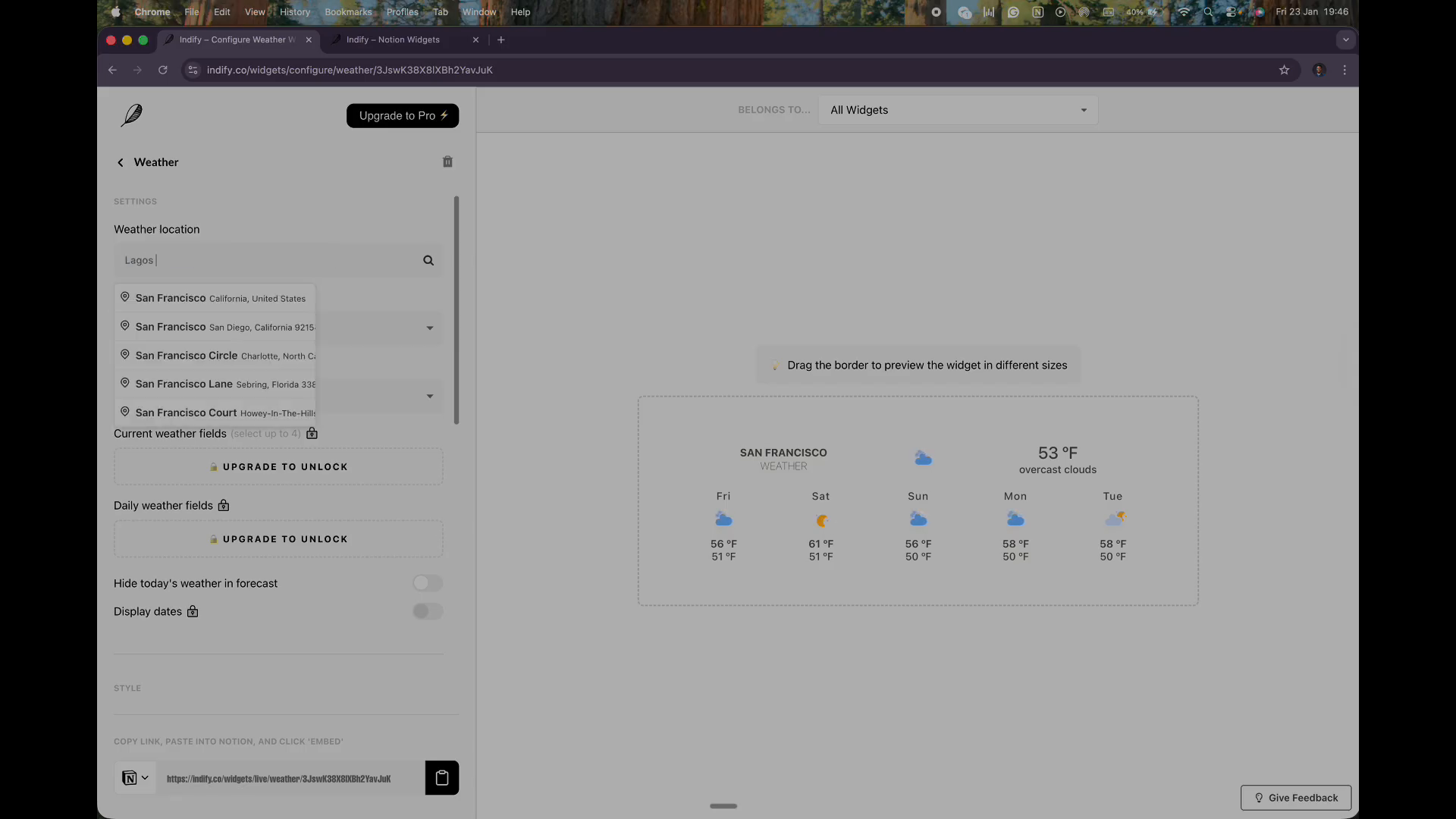
pyautogui.write(' Nigeria')
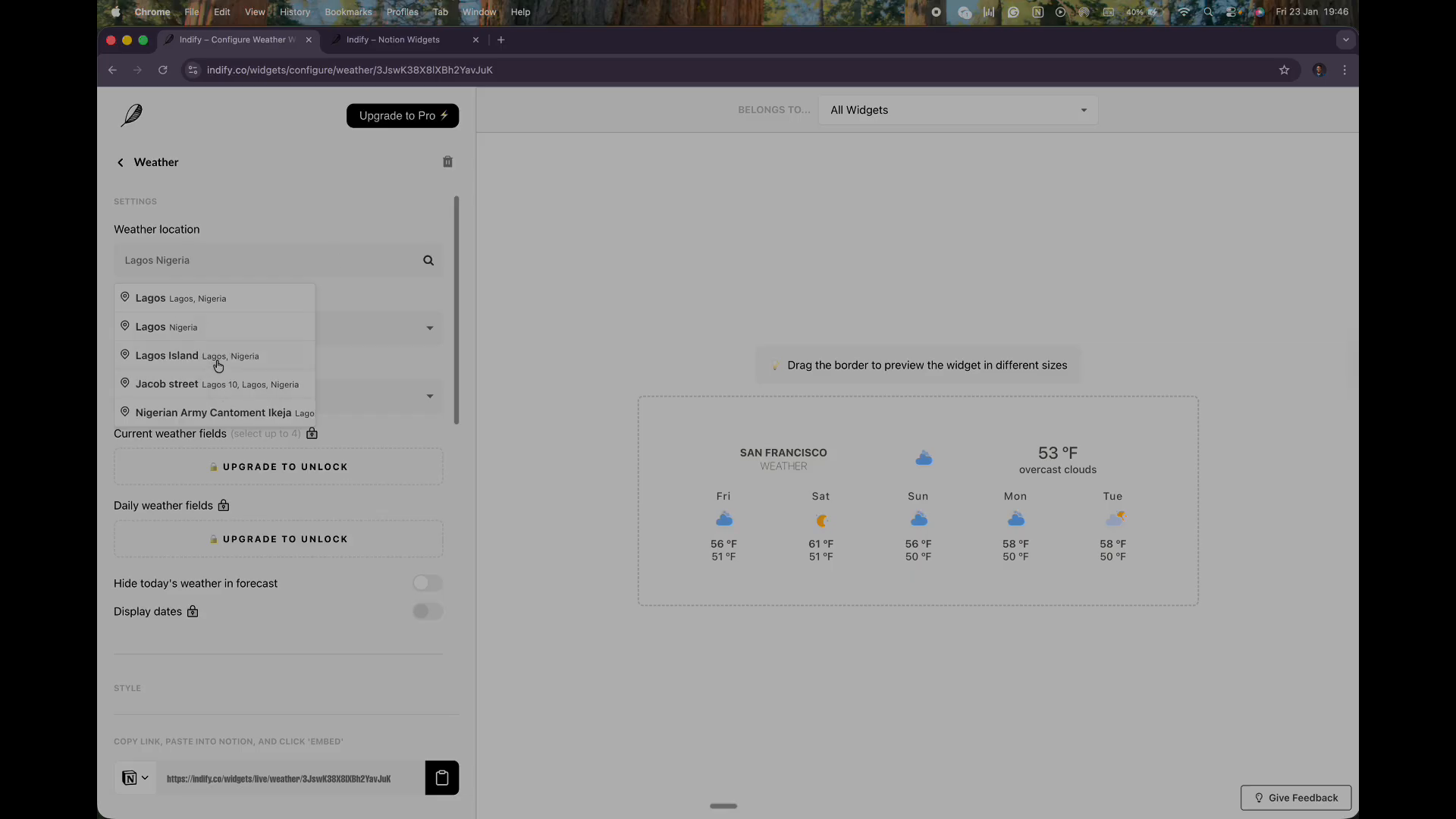
pyautogui.click(189, 311)
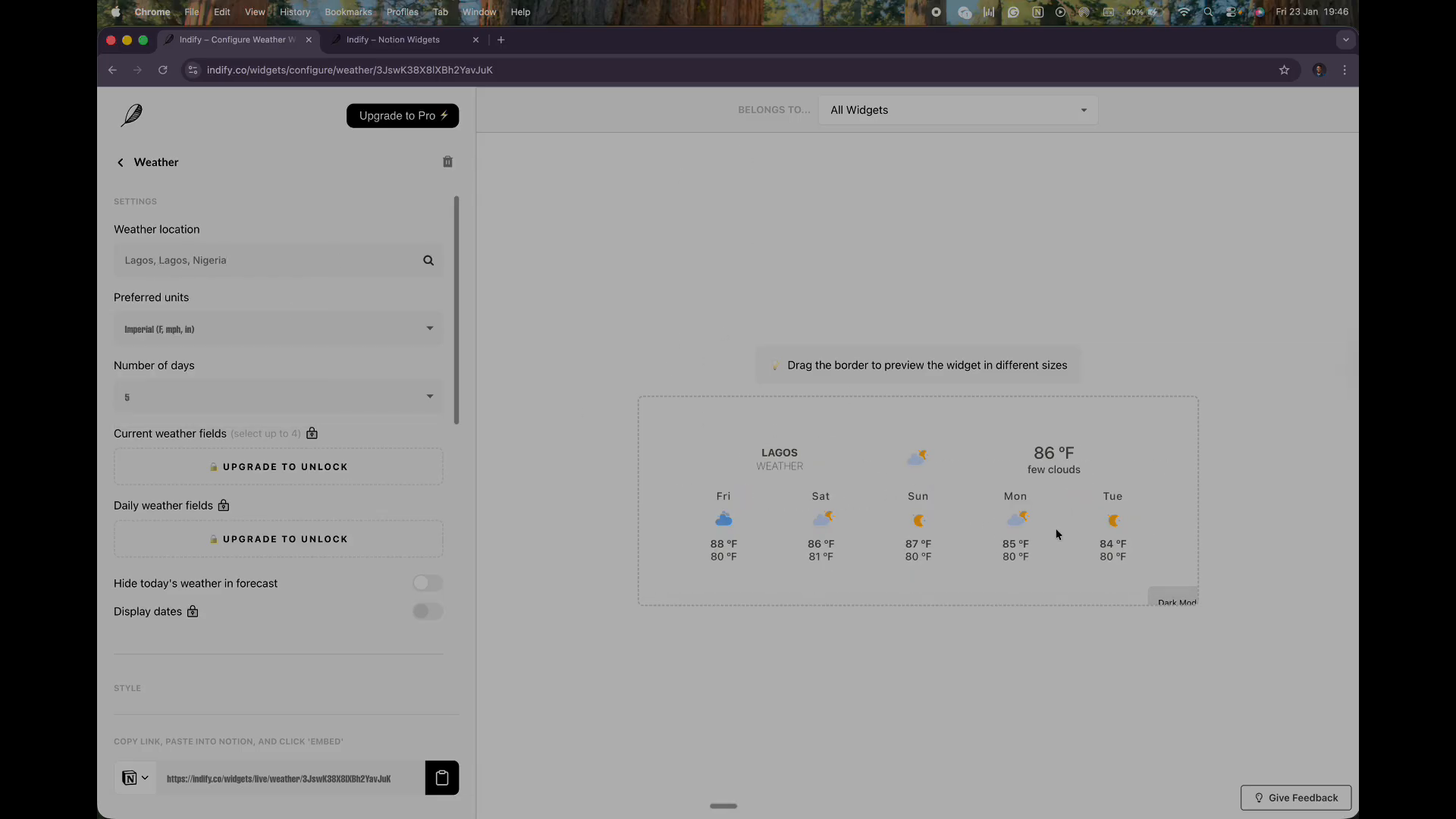
# Try the Horizontal orientation for the weather widget and set it to Compact.
pyautogui.scroll(-4, 336, 410)
pyautogui.scroll(-6, 343, 399)
pyautogui.scroll(10, 315, 406)
pyautogui.scroll(-10, 267, 293)
pyautogui.click(212, 373)
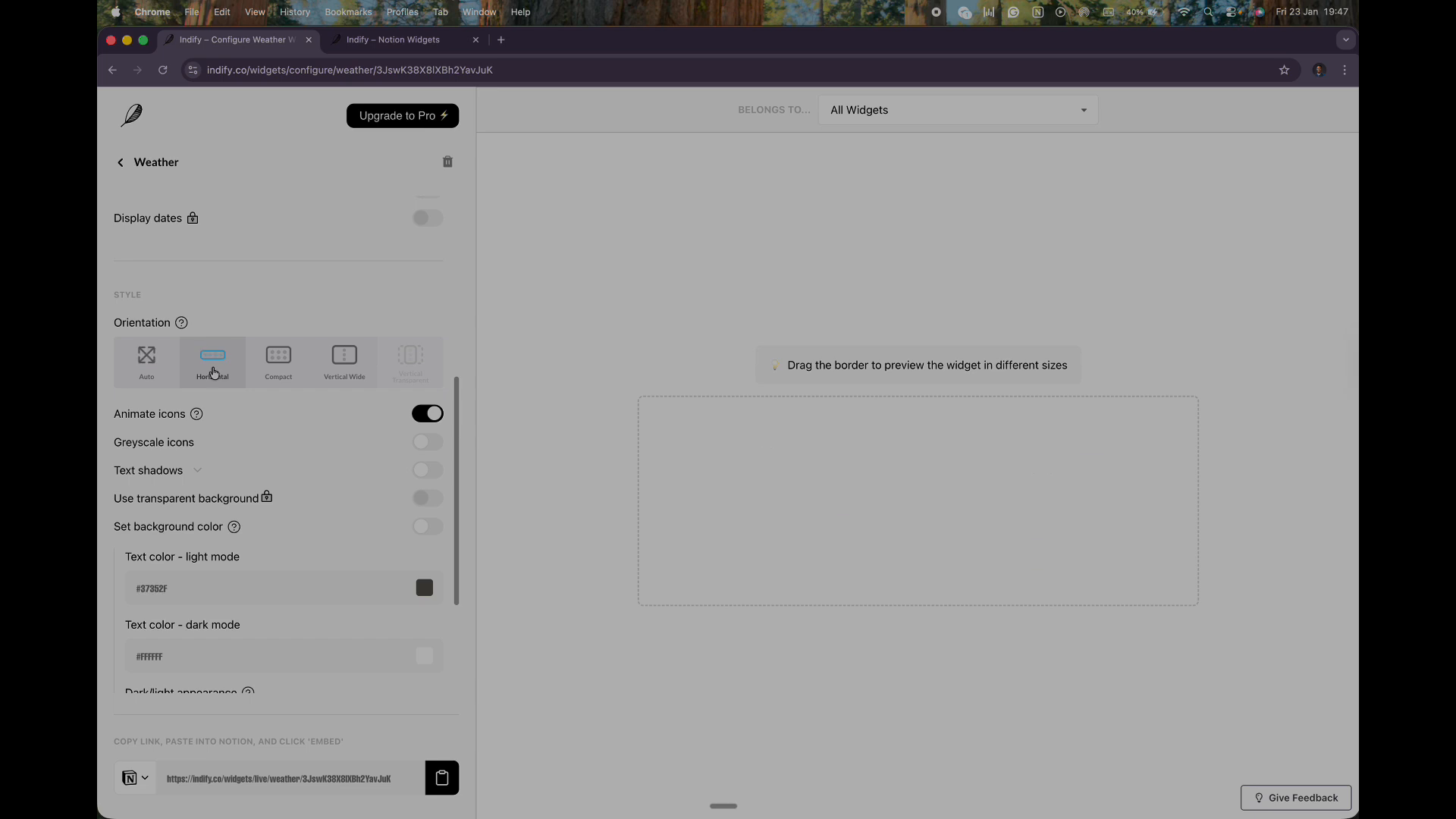
pyautogui.click(287, 377)
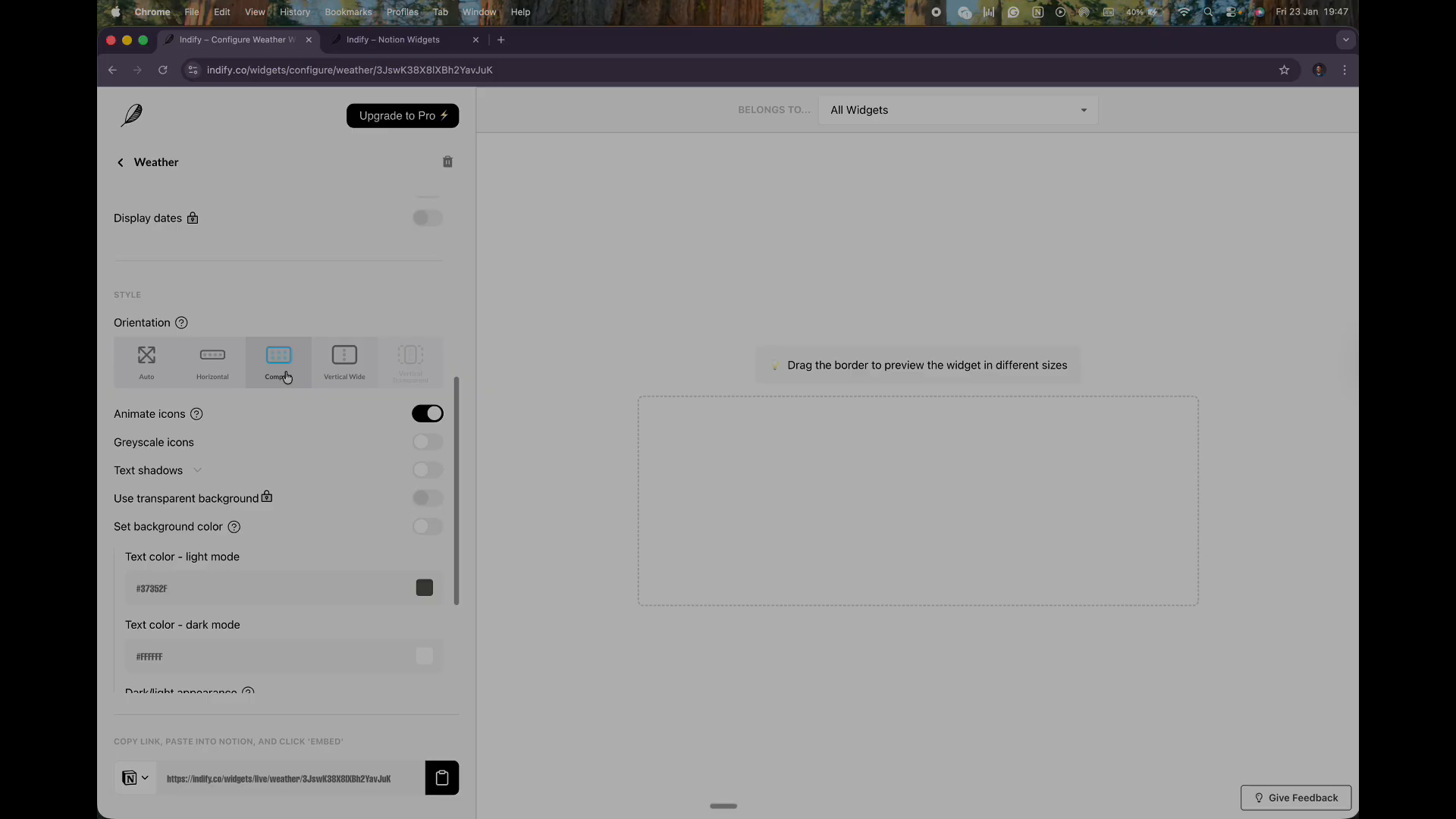
# Try the Vertical Wide orientation for the weather widget, set it back to Compact, and copy the widget's embed link.
pyautogui.click(345, 368)
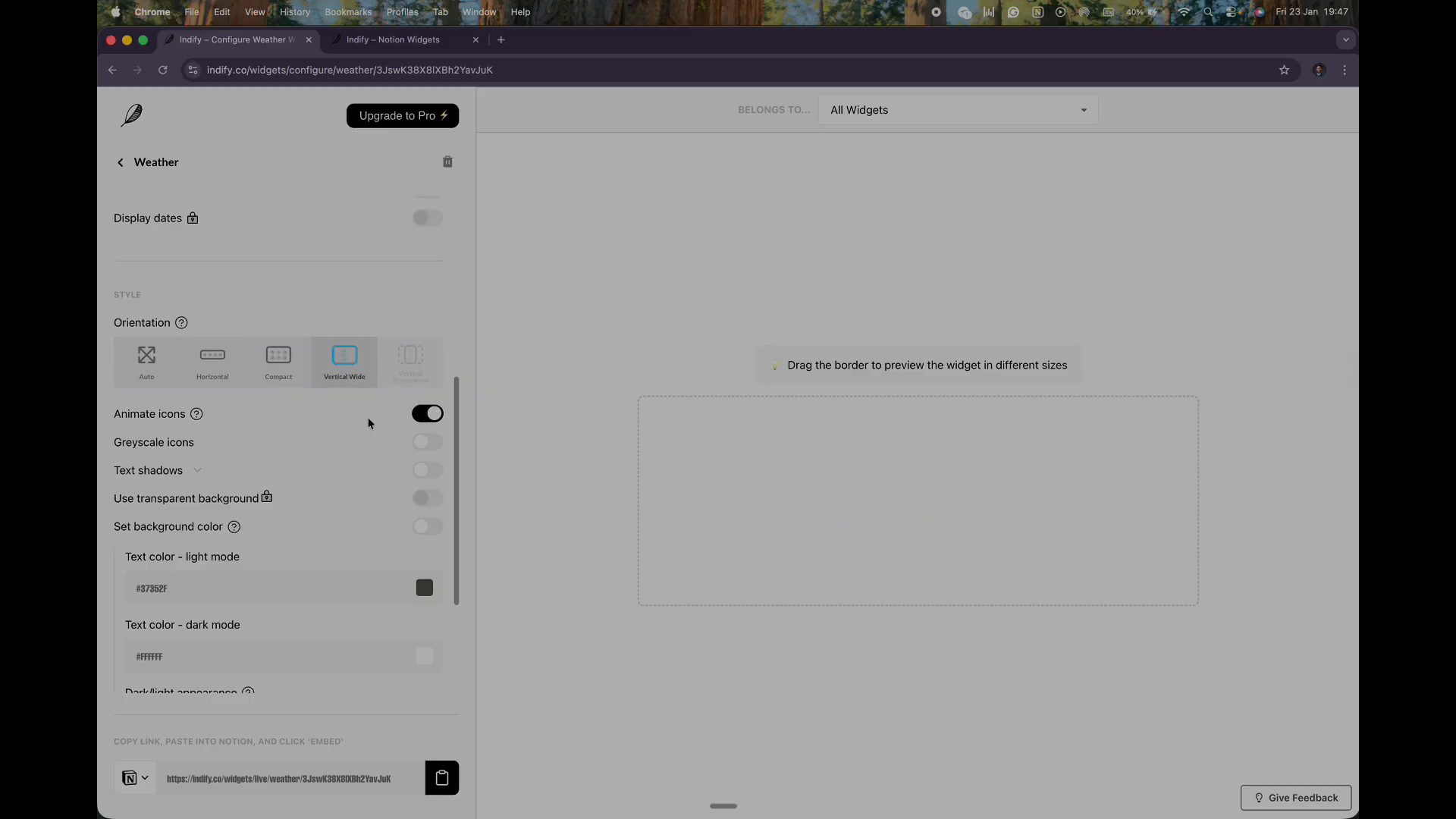
pyautogui.click(279, 376)
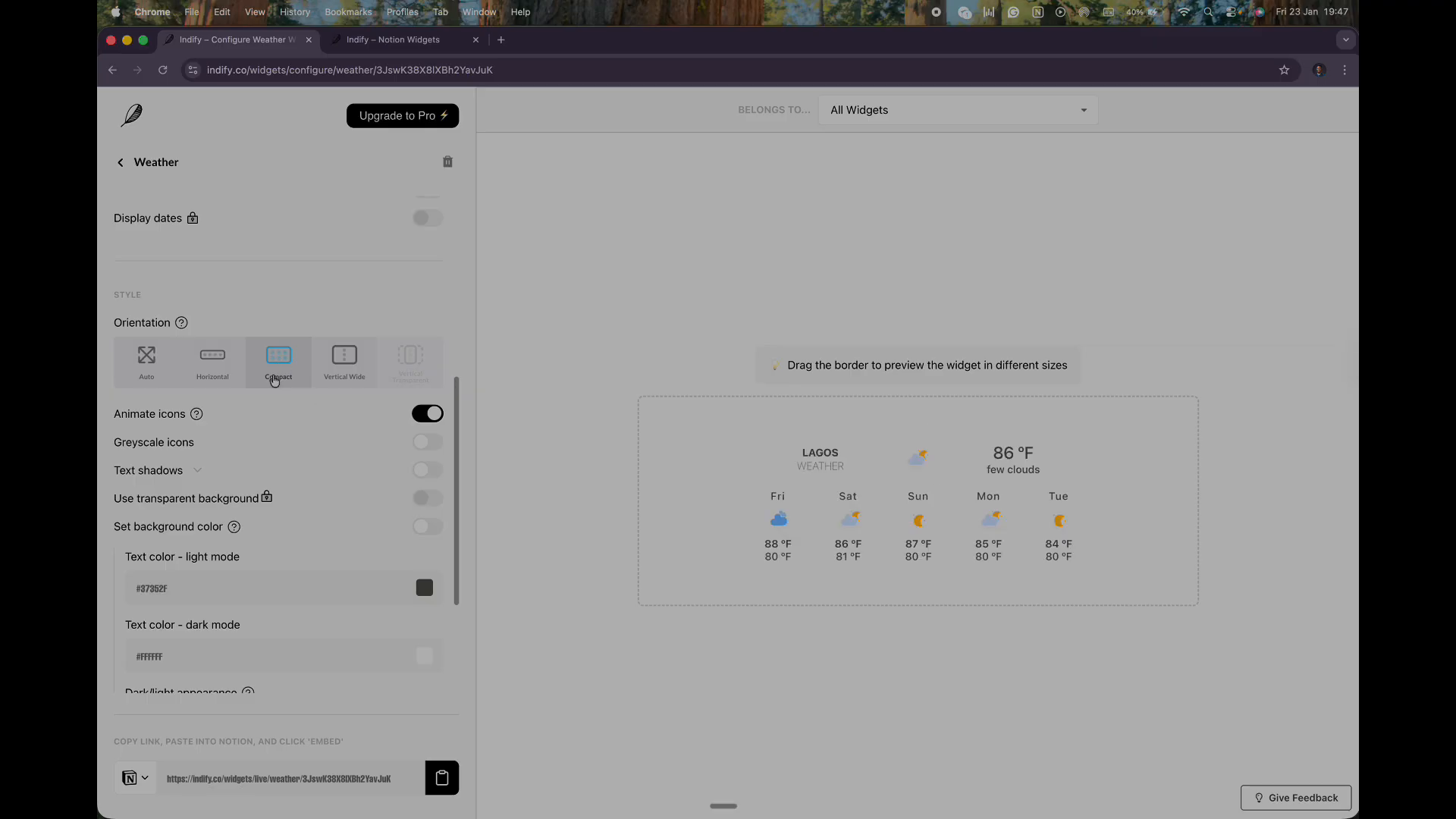
pyautogui.scroll(-5, 312, 376)
pyautogui.scroll(6, 286, 332)
pyautogui.scroll(-6, 286, 358)
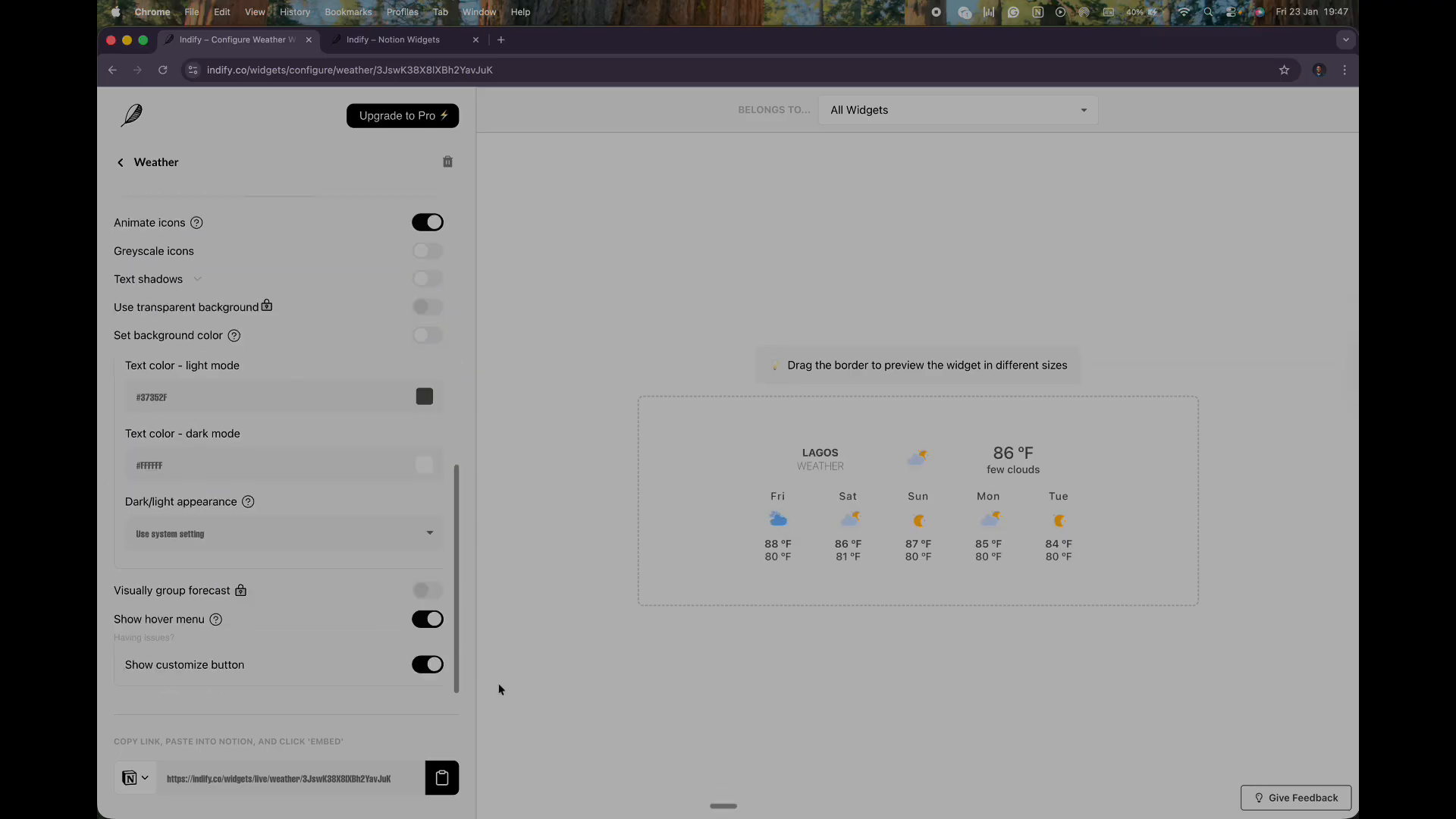
pyautogui.click(444, 785)
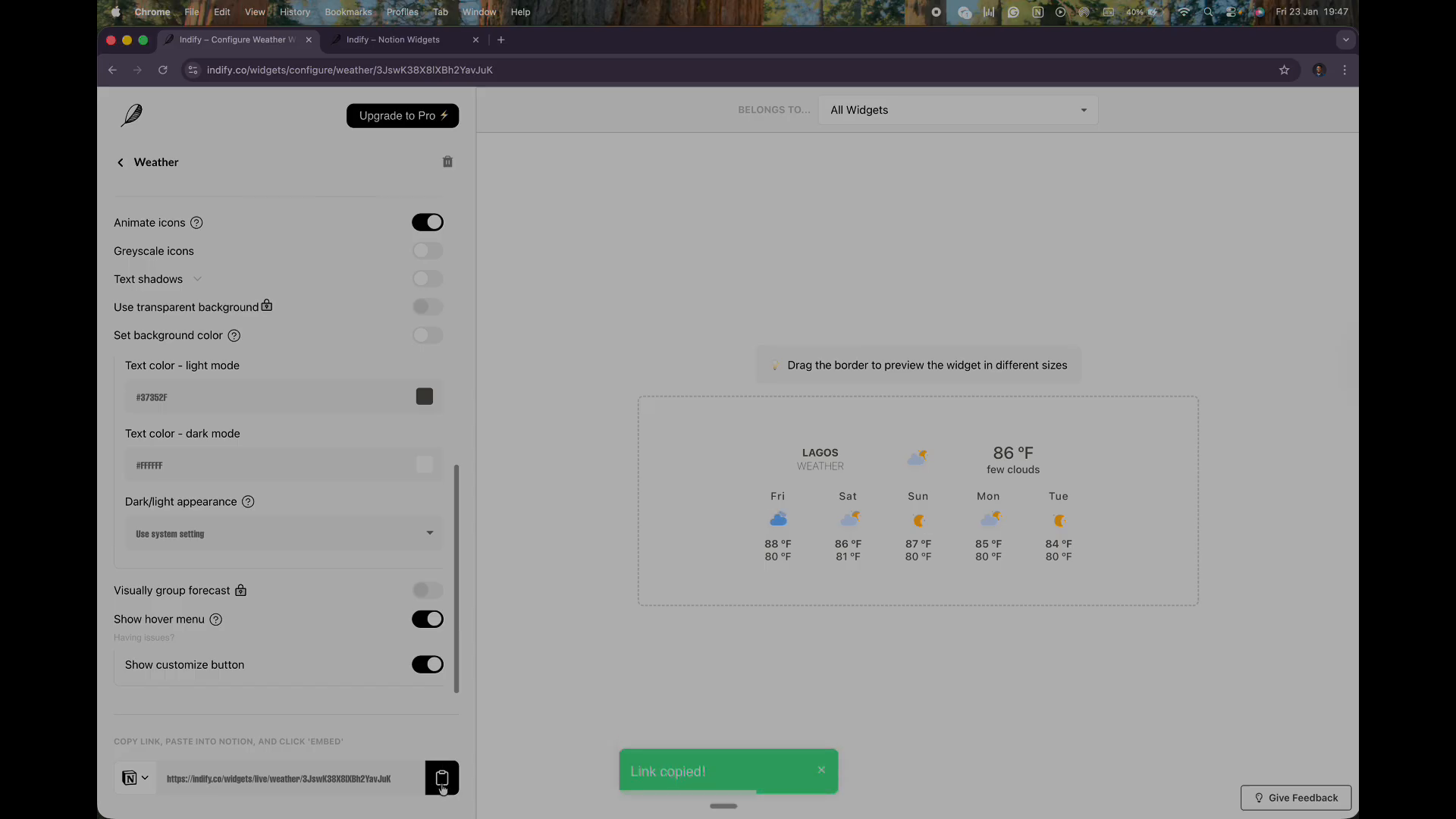
# Switch to the 5 Days in Notion page and embed the copied weather widget link in the empty callout below the clock.
pyautogui.hotkey('ctrl', 'Up')
pyautogui.click(315, 444)
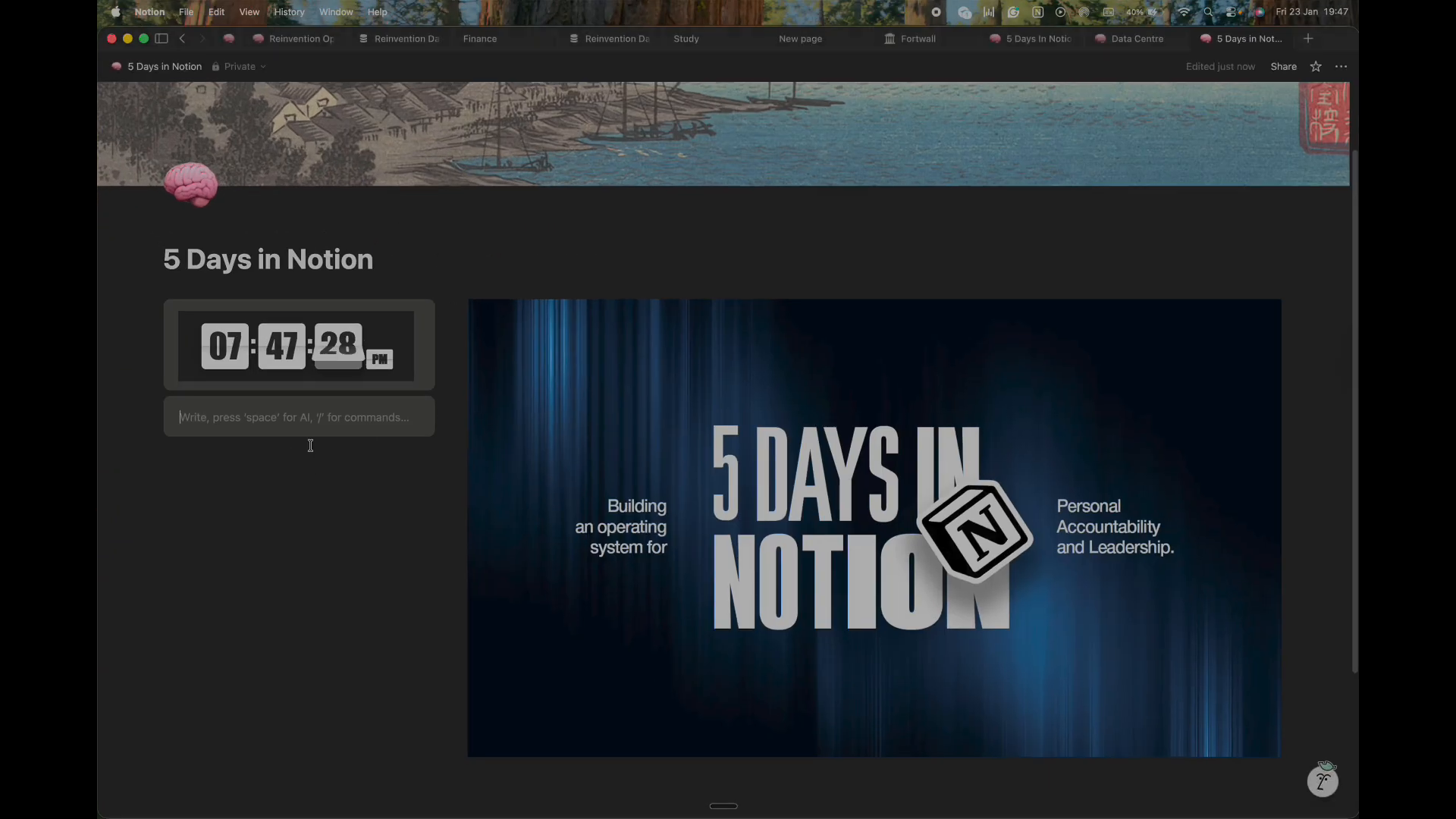
pyautogui.write('/em')
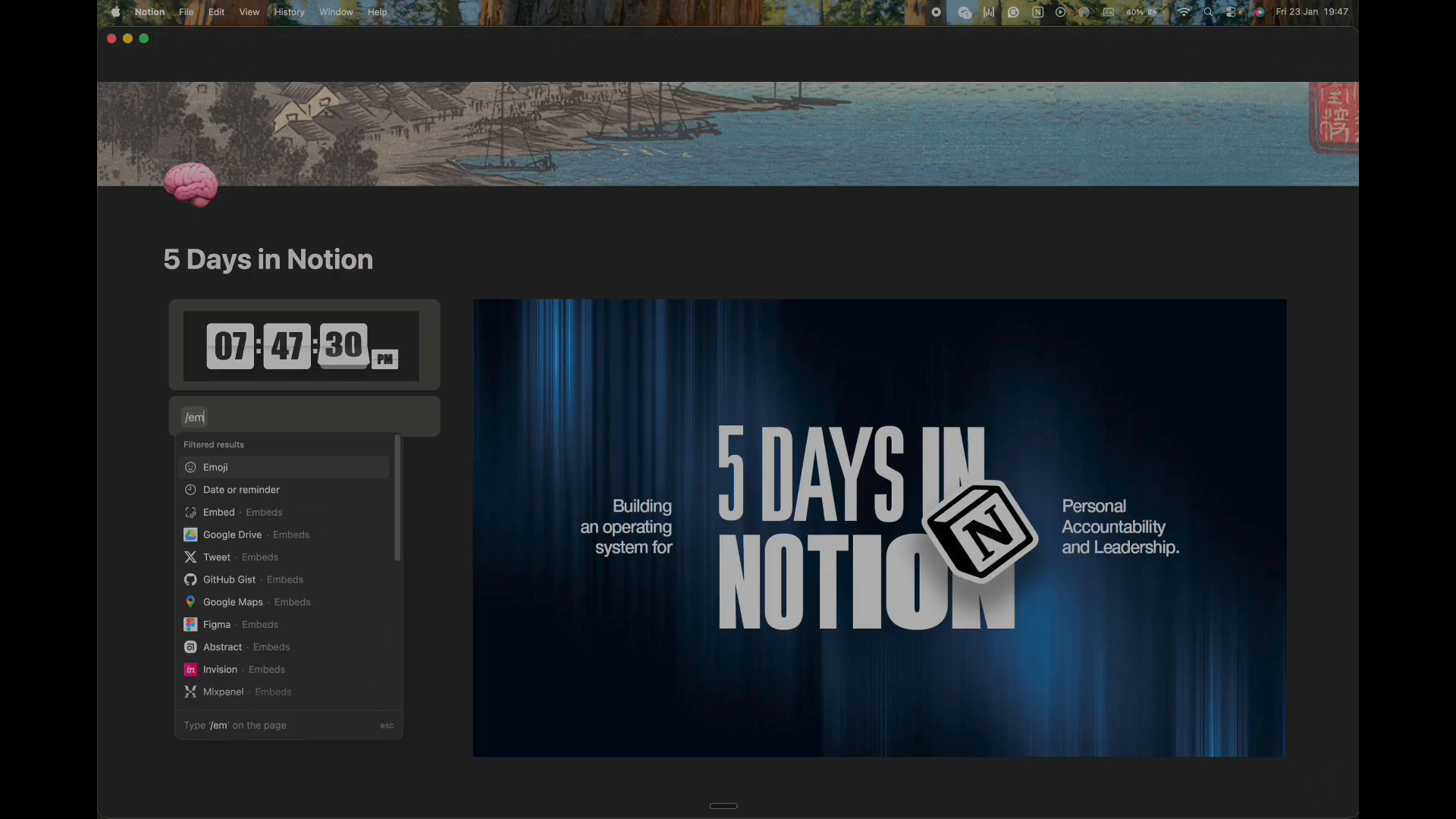
pyautogui.write('b')
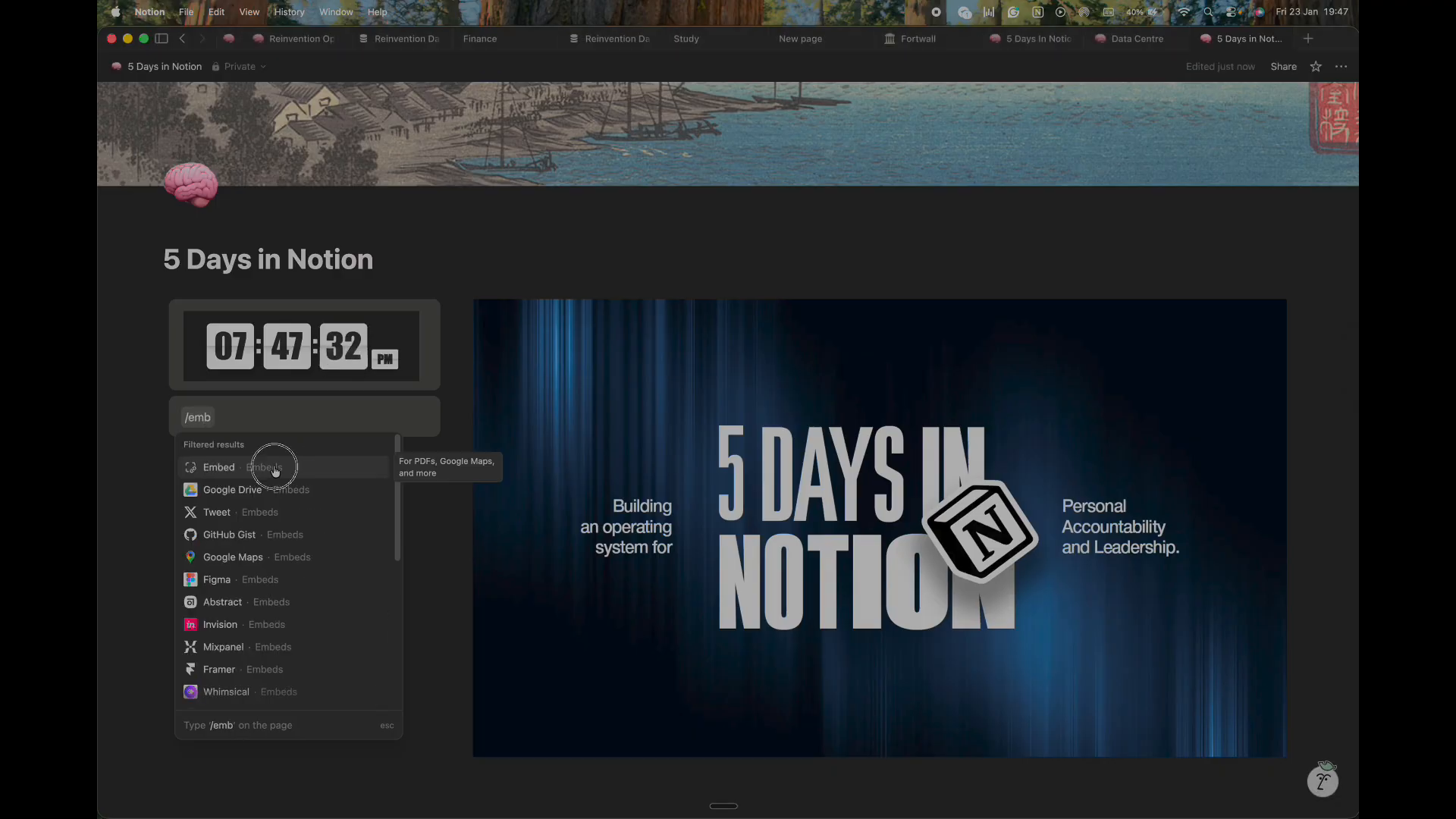
pyautogui.click(274, 471)
pyautogui.press('super+v')
pyautogui.click(295, 485)
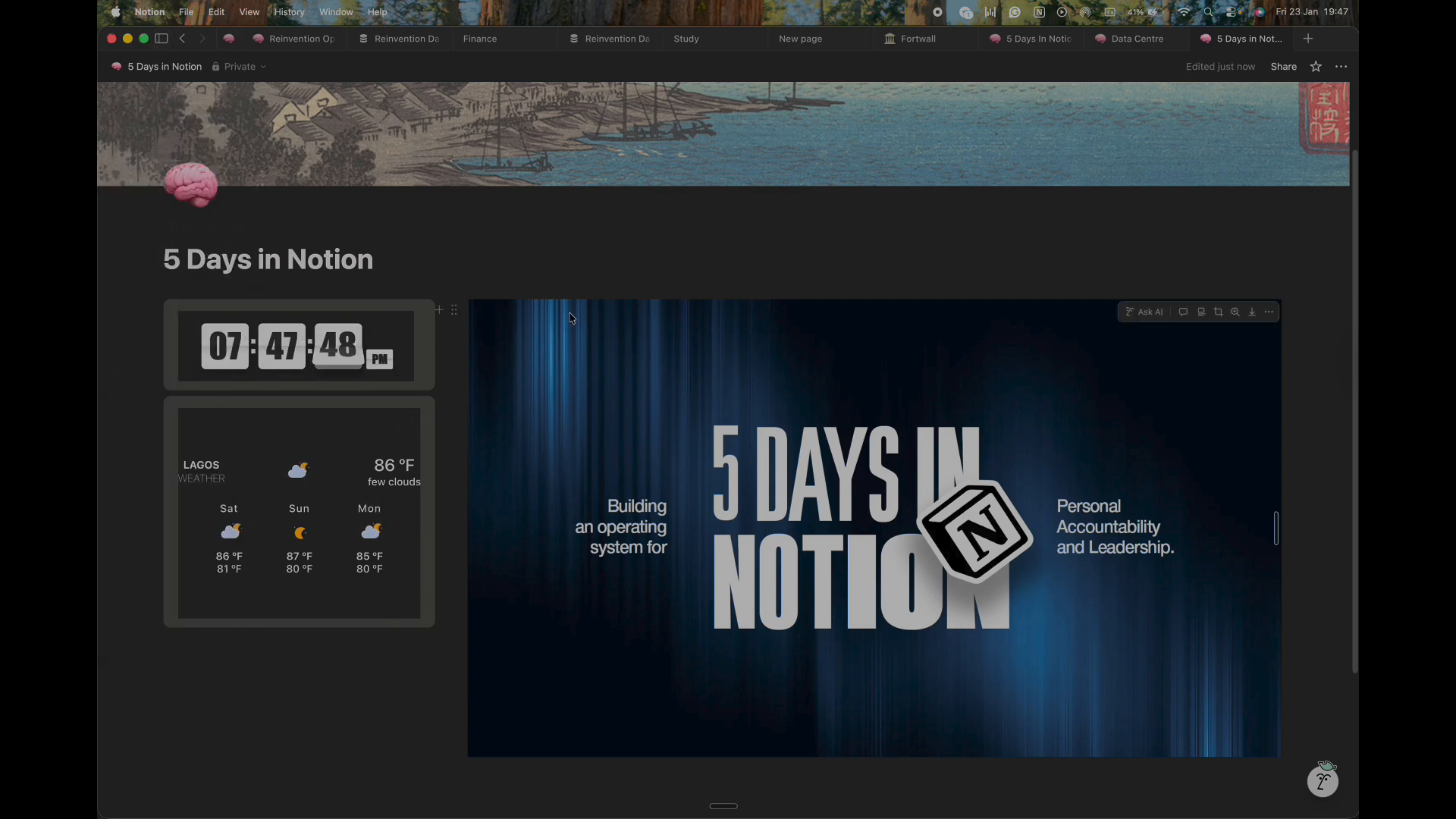
# Try placing the weather callout above the banner image, and move it back below the clock callout.
pyautogui.moveTo(148, 409); pyautogui.dragTo(474, 299)
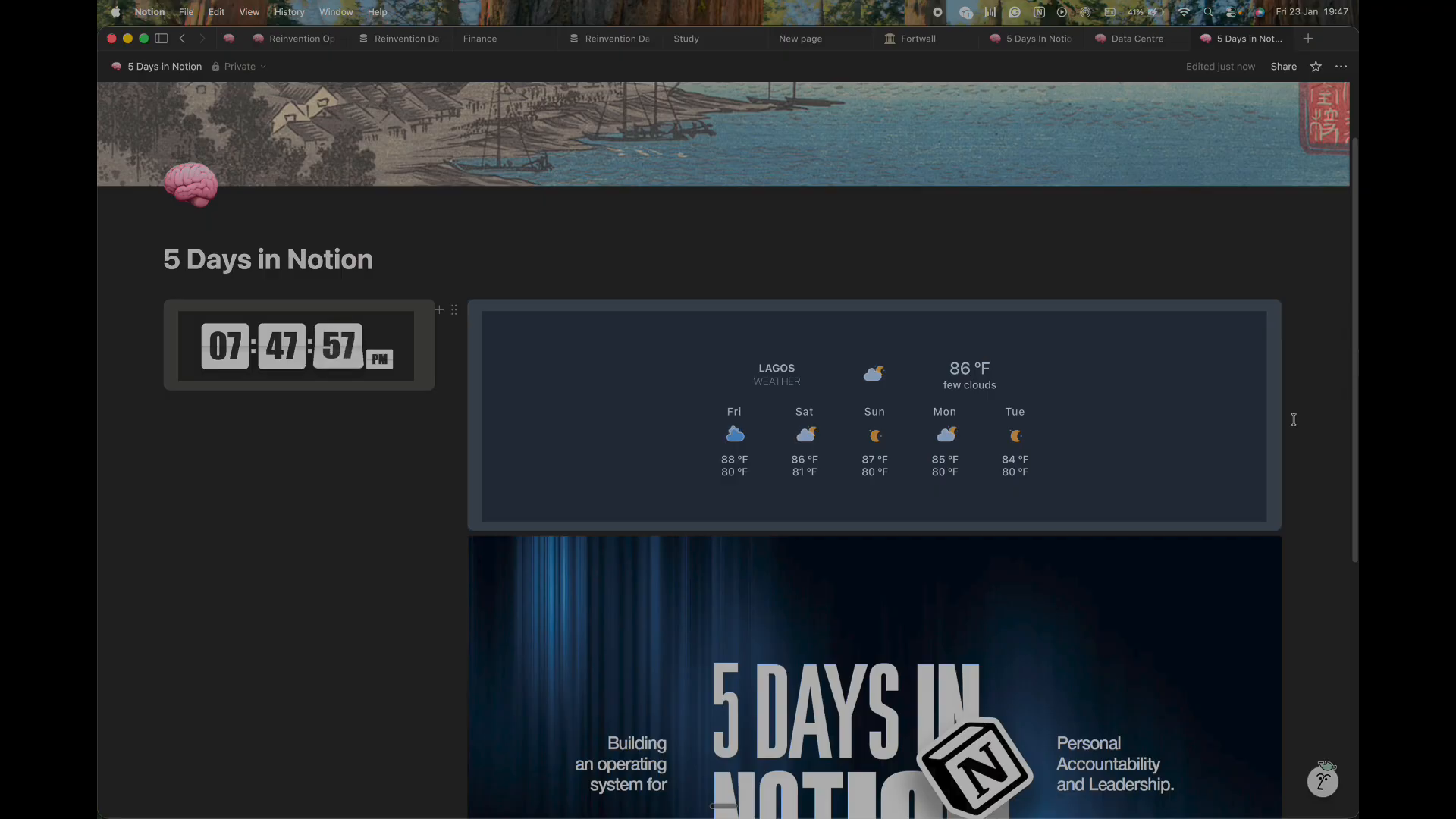
pyautogui.scroll(-3, 924, 431)
pyautogui.scroll(4, 956, 440)
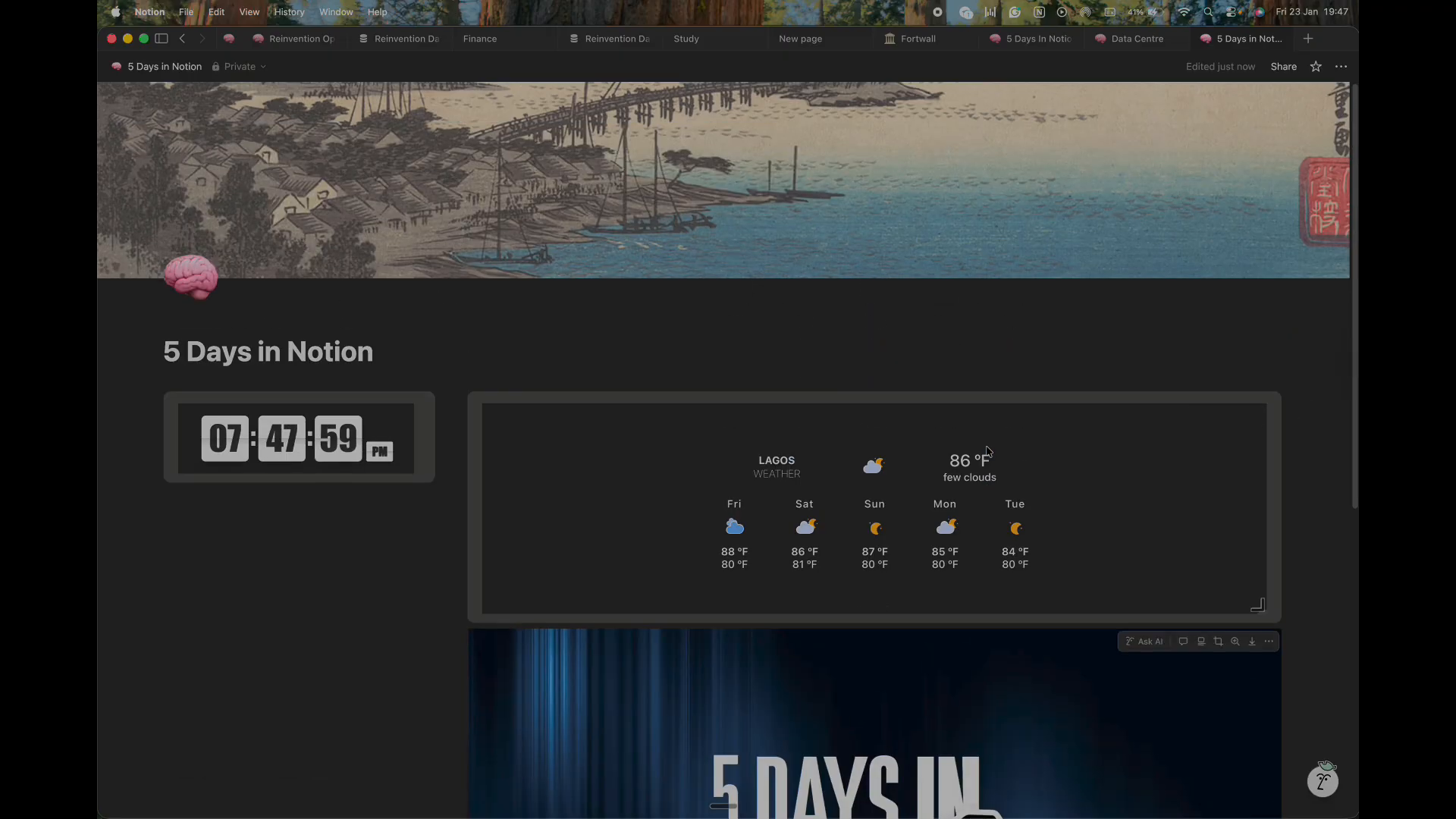
pyautogui.scroll(-3, 989, 450)
pyautogui.scroll(4, 923, 417)
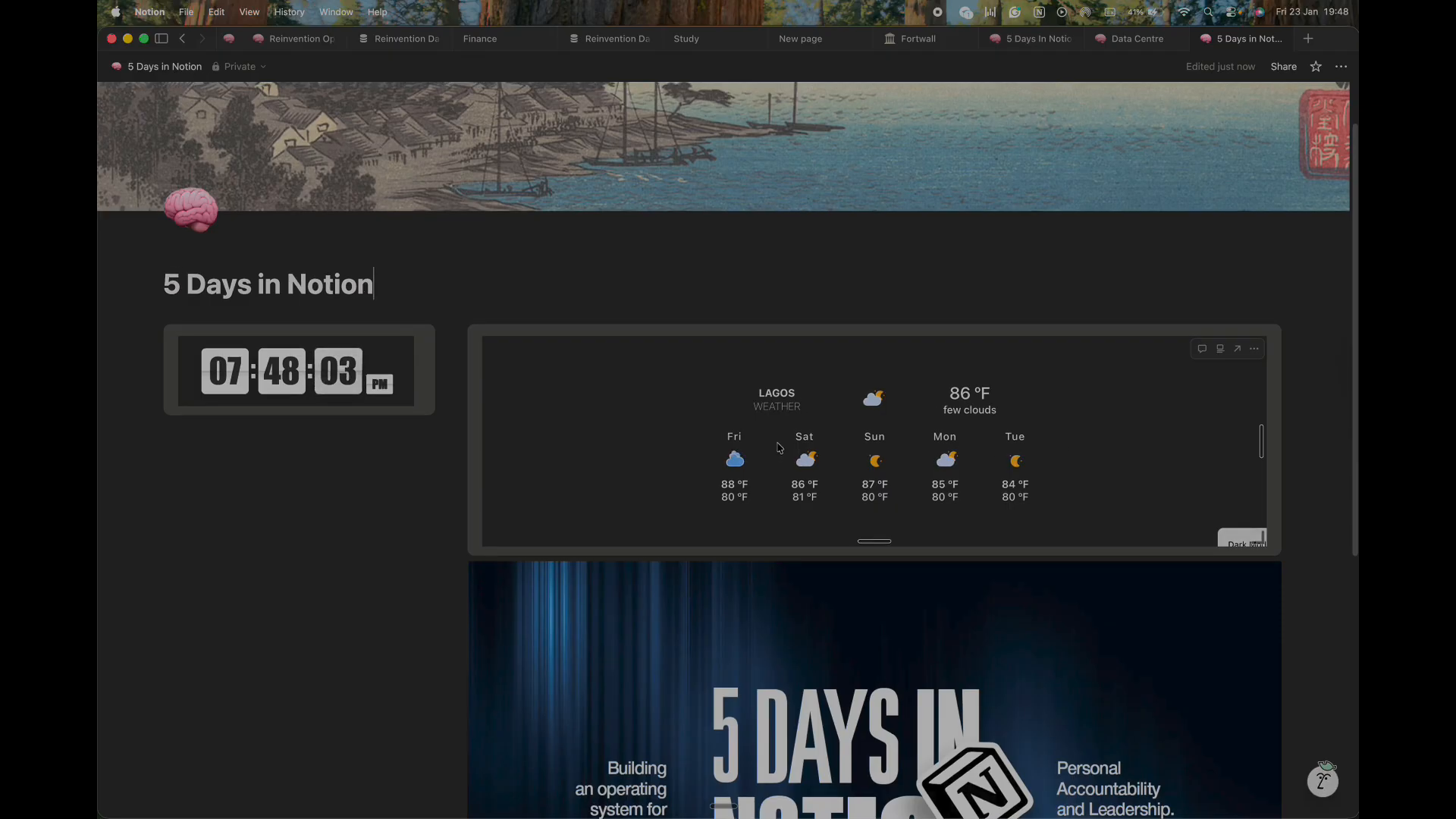
pyautogui.scroll(-2, 771, 468)
pyautogui.scroll(-4, 770, 467)
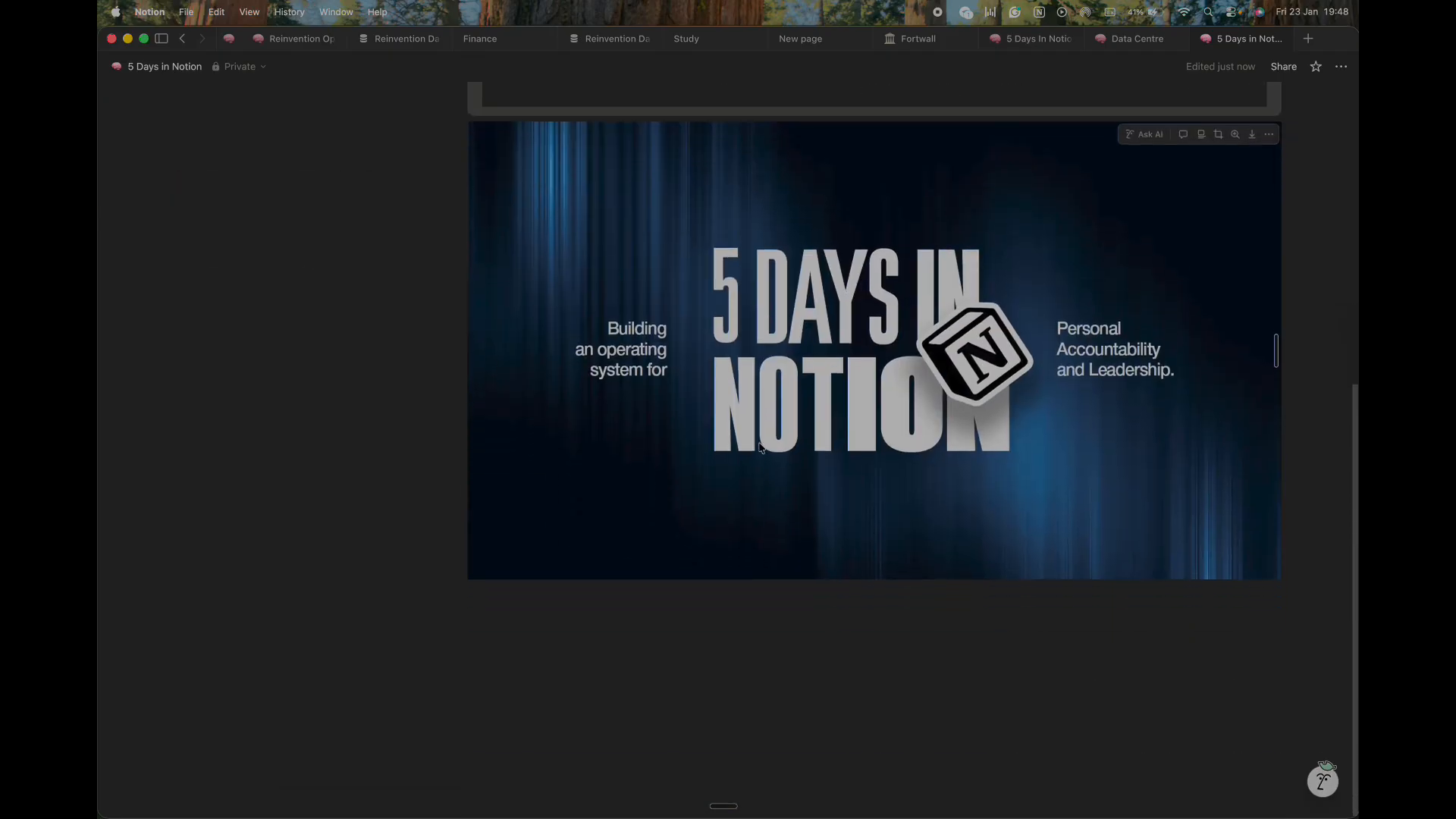
pyautogui.scroll(6, 771, 467)
pyautogui.moveTo(459, 400); pyautogui.dragTo(351, 501)
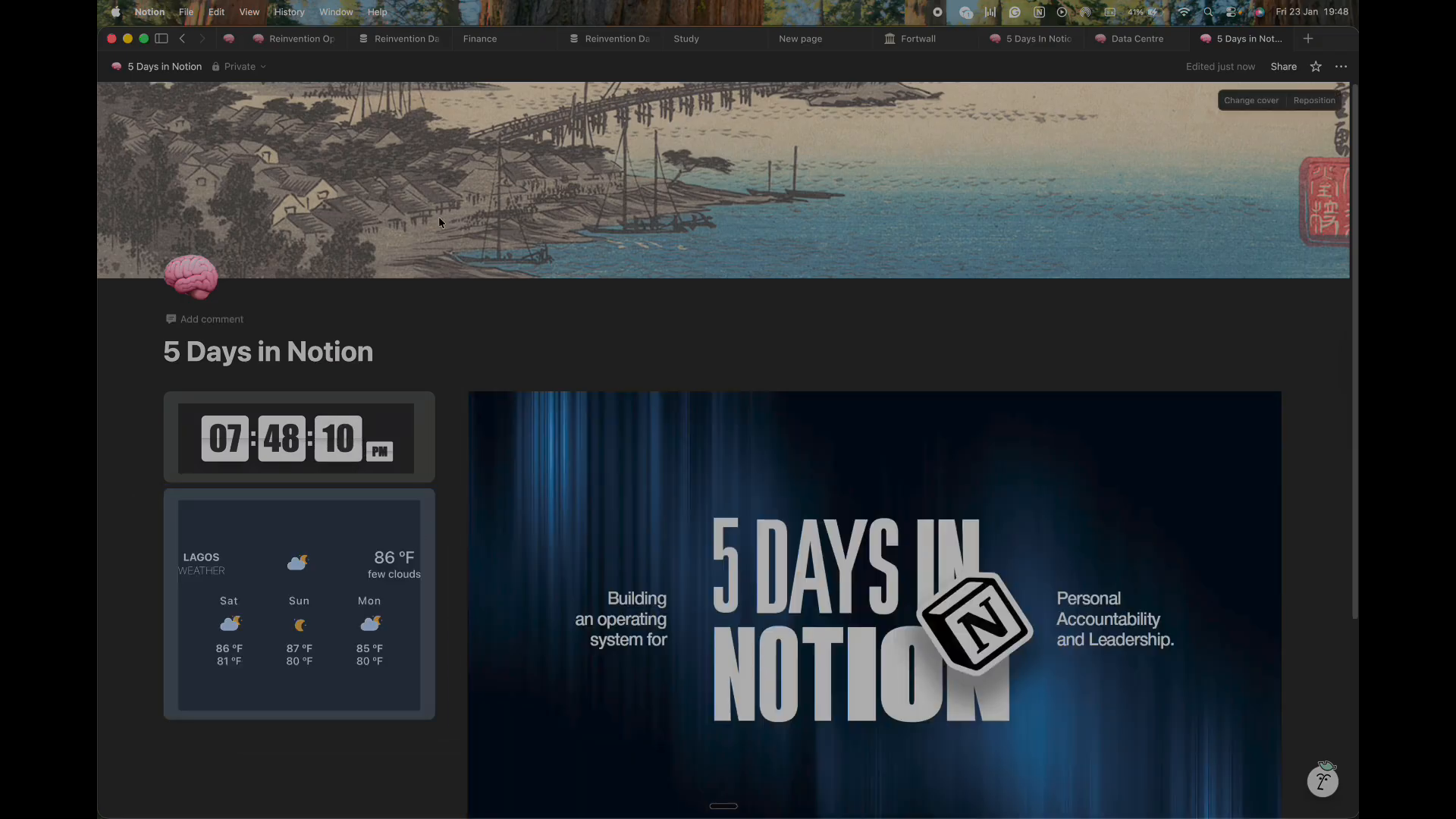
# Switch back to Indify, set the weather widget's number of days to 3, and copy its link again.
pyautogui.hotkey('ctrl', 'Up')
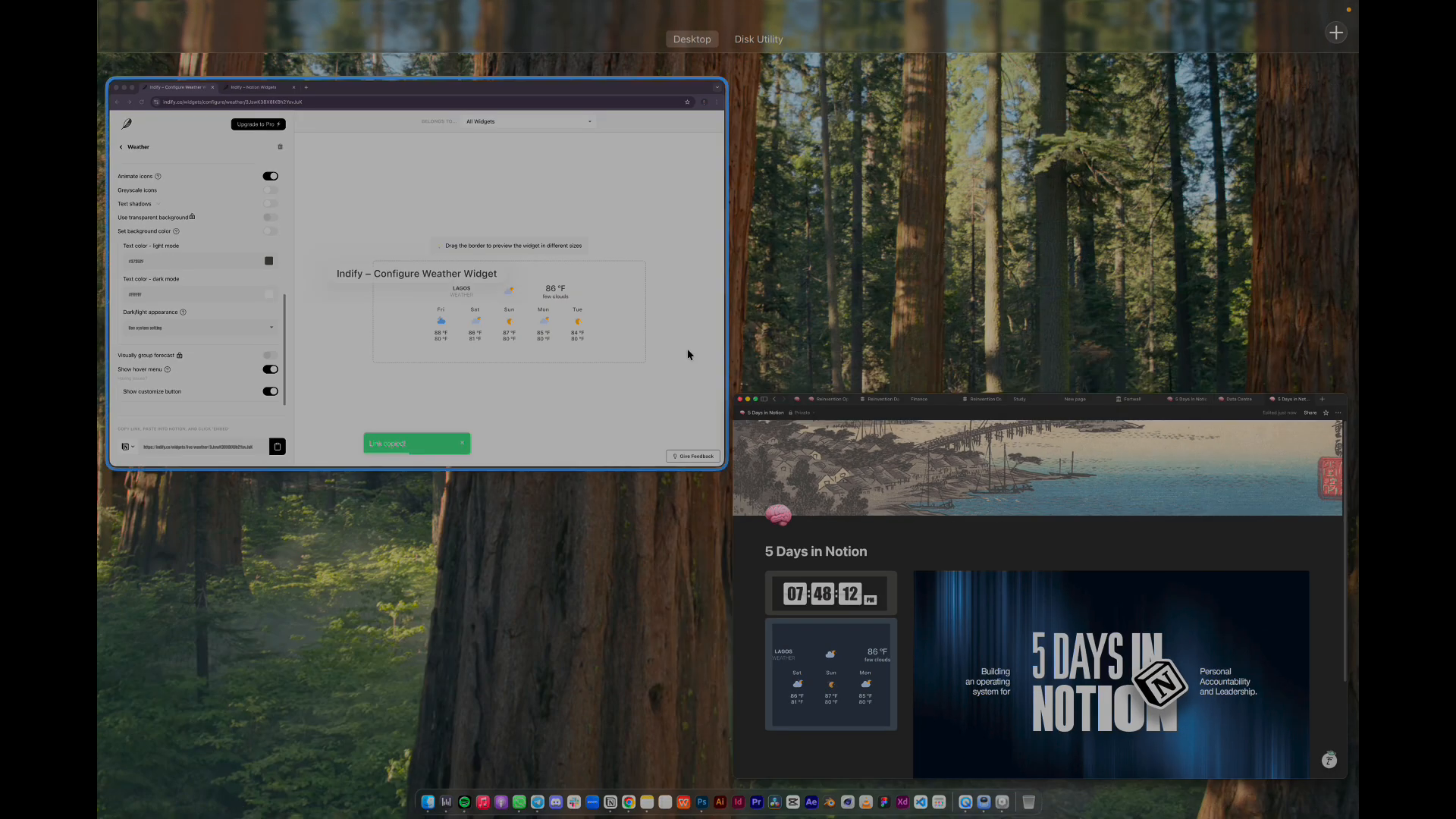
pyautogui.click(440, 254)
pyautogui.scroll(15, 238, 465)
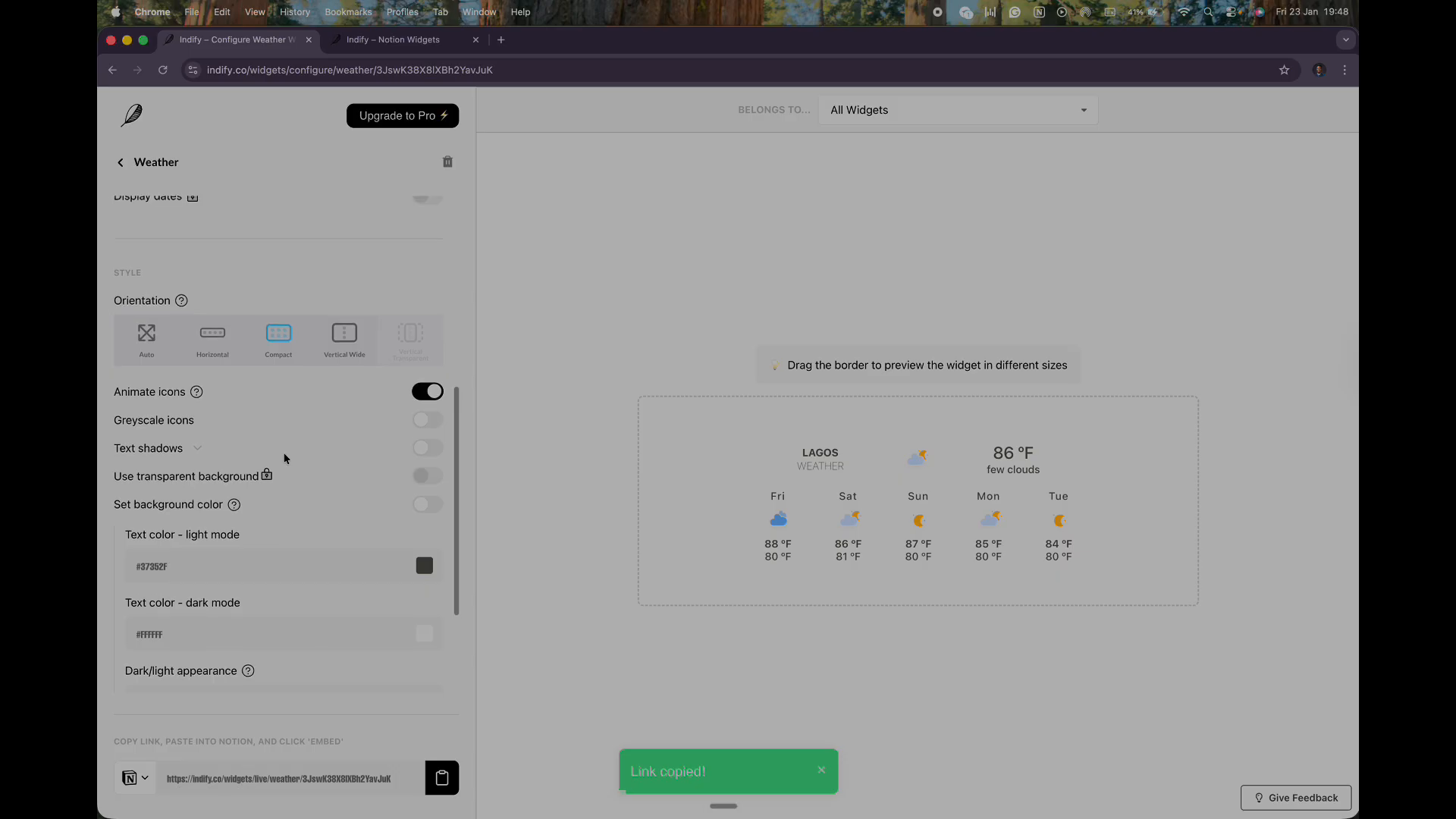
pyautogui.click(357, 411)
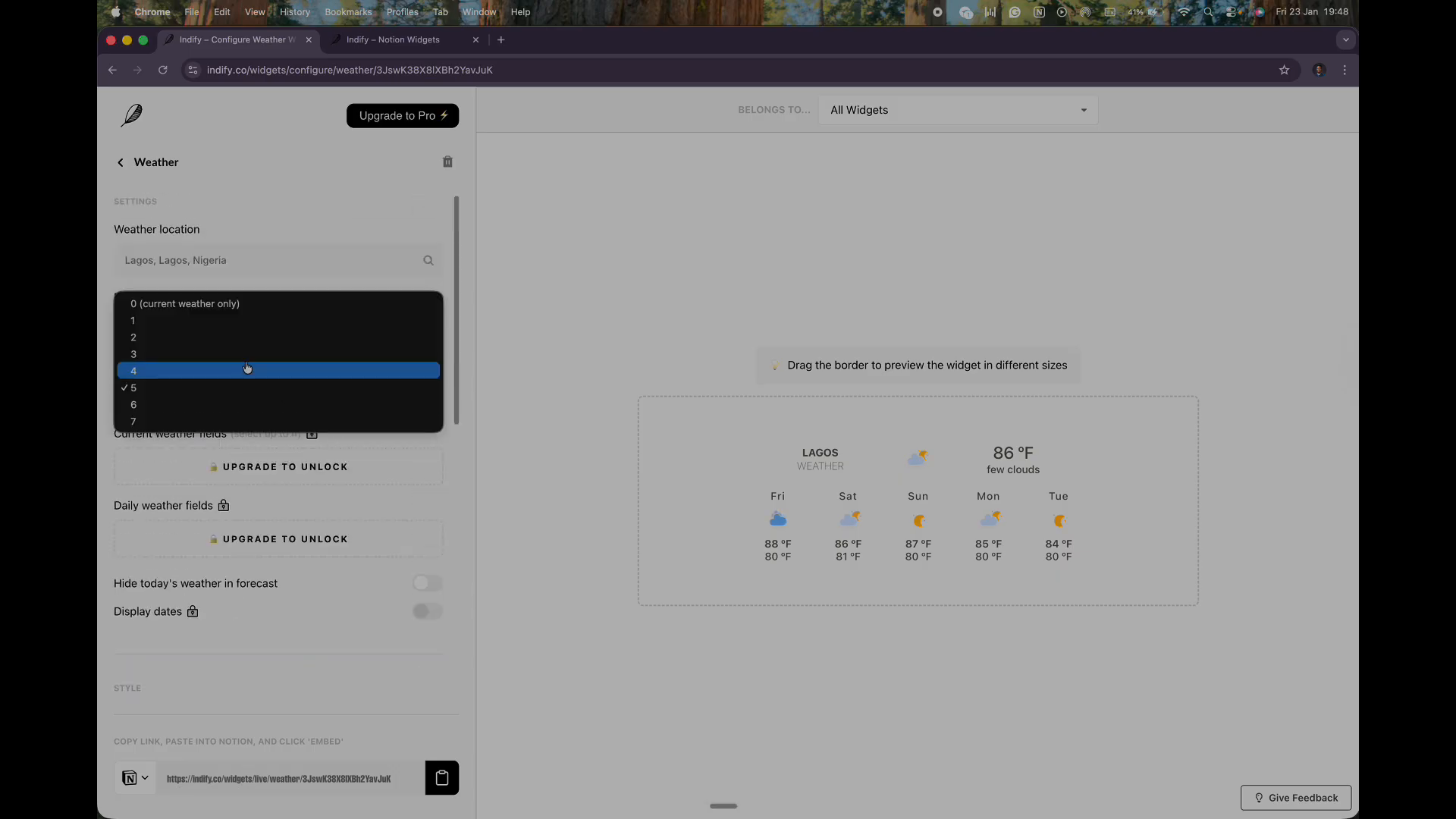
pyautogui.click(251, 365)
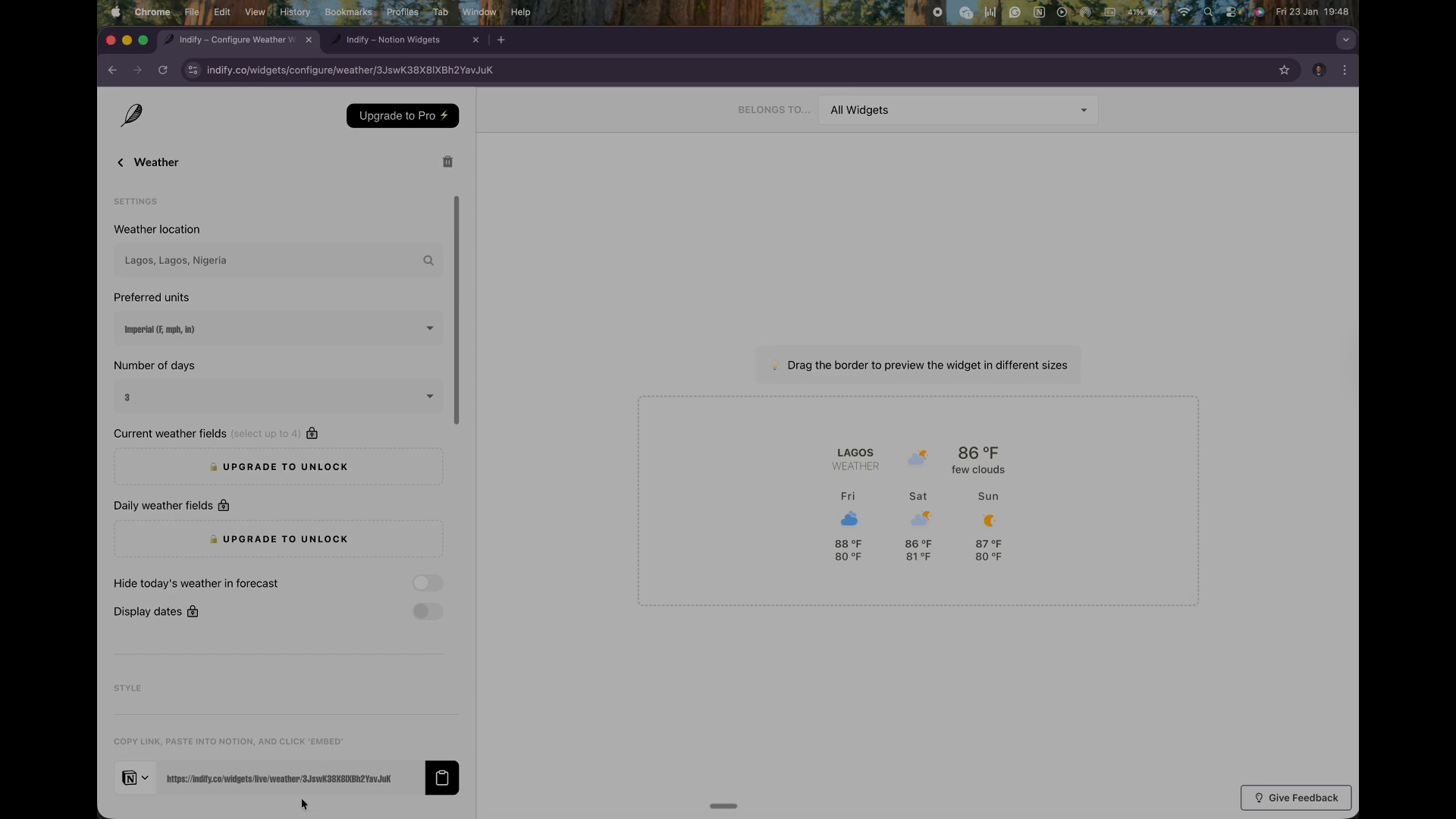
pyautogui.click(437, 783)
# Return to the 5 Days in Notion page, replace the weather embed with the newly copied link, and reload the page.
pyautogui.hotkey('ctrl', 'Up')
pyautogui.click(271, 422)
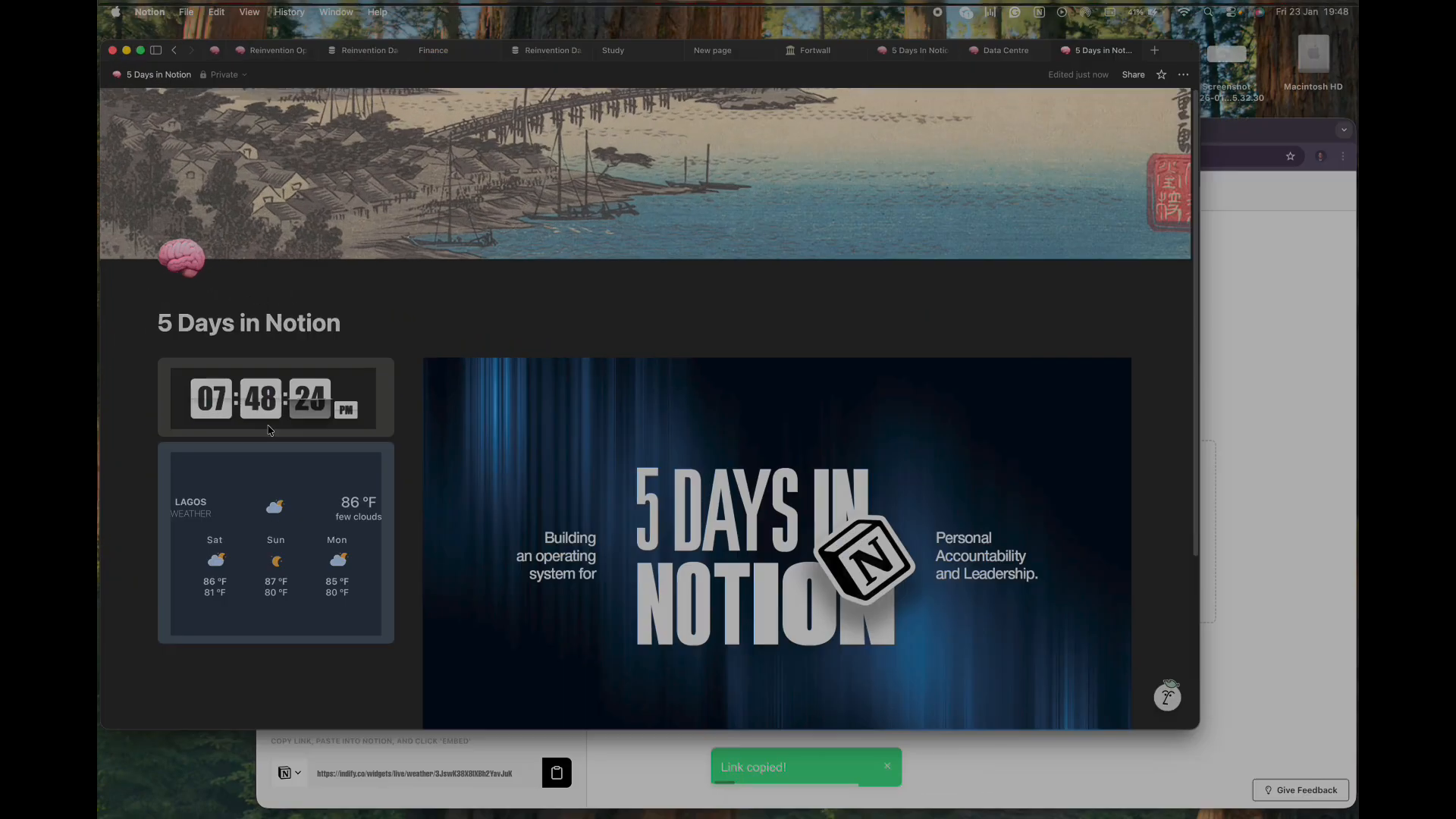
pyautogui.click(413, 516)
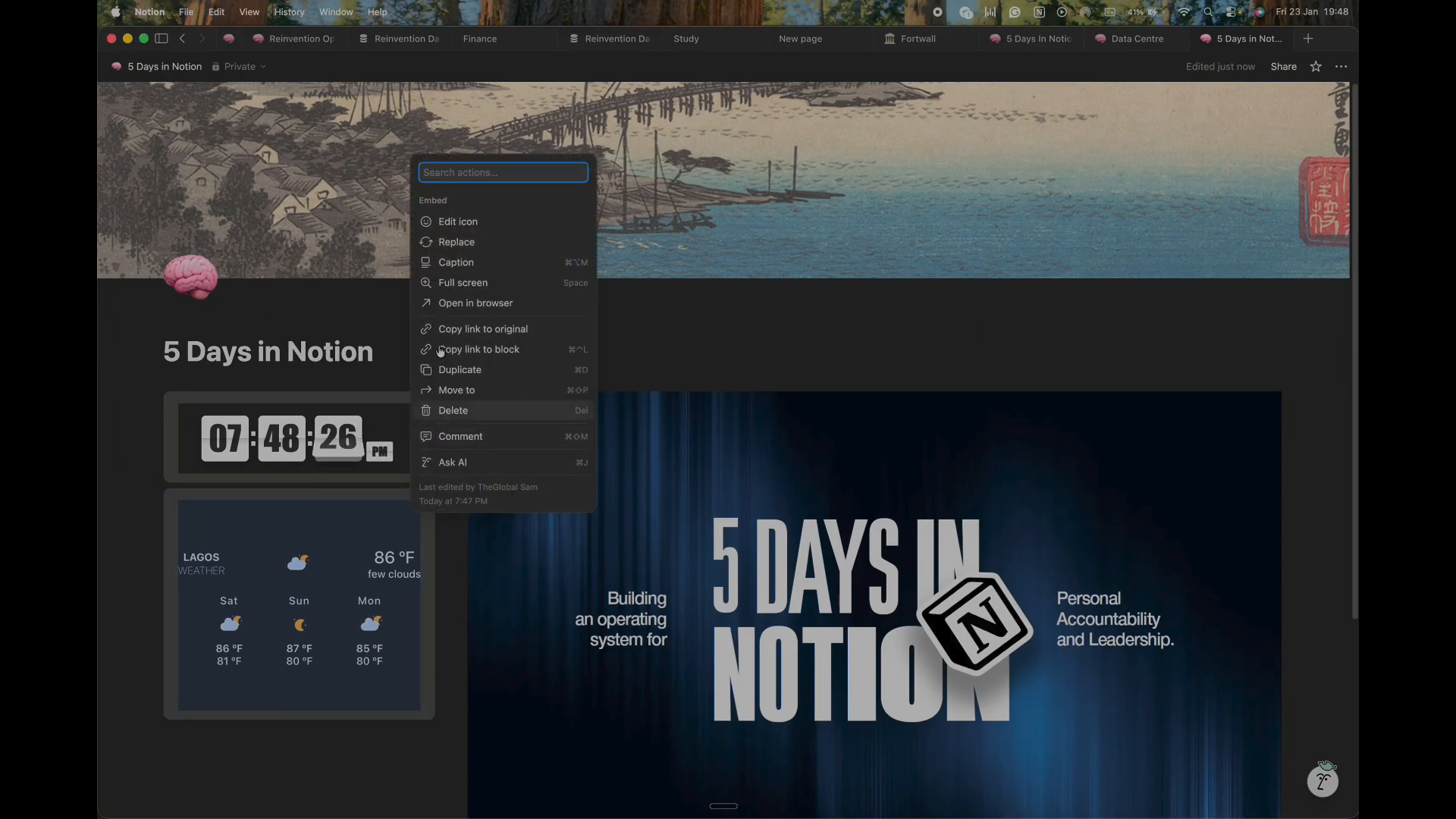
pyautogui.click(455, 242)
pyautogui.press('super+v')
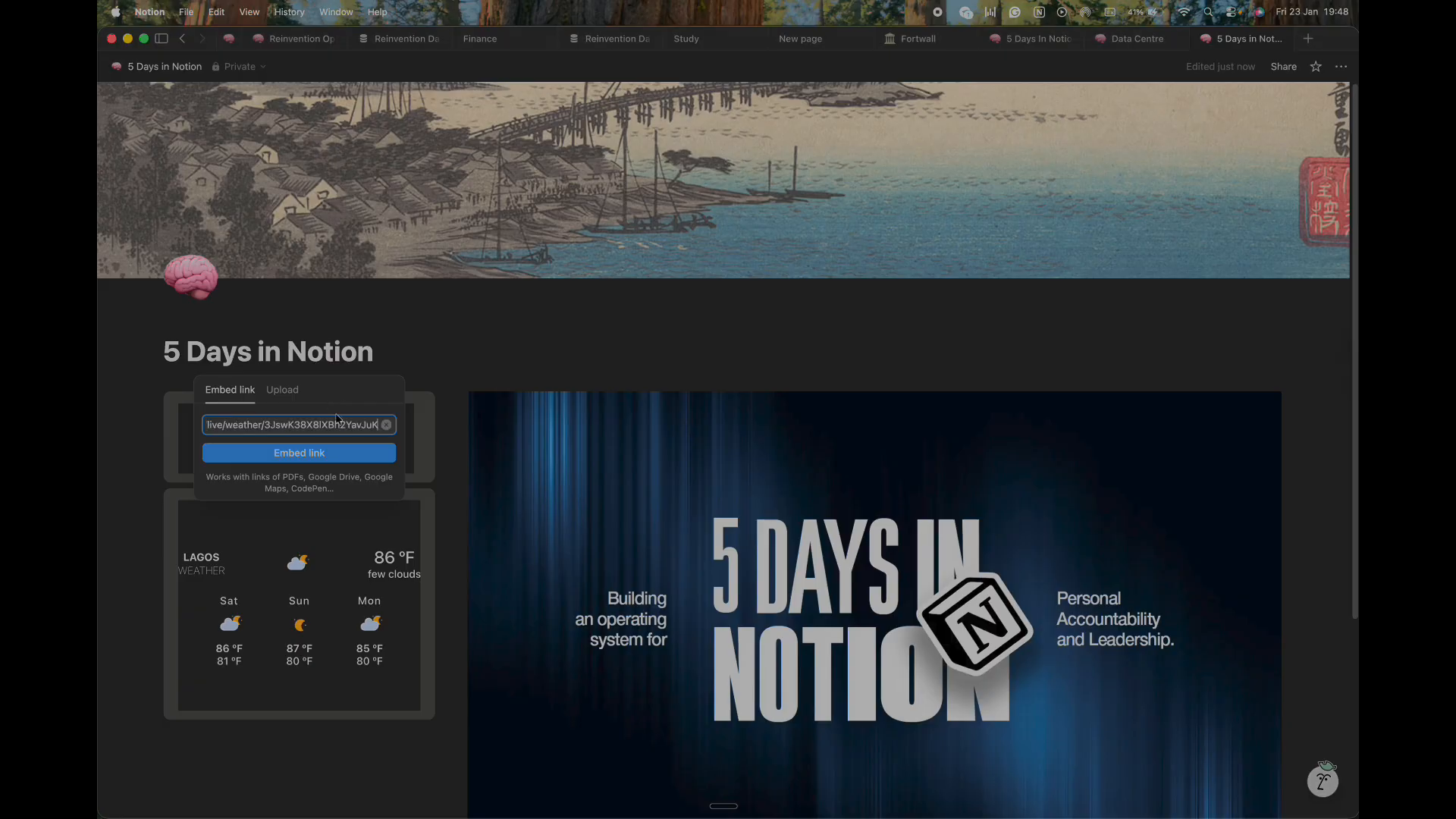
pyautogui.click(299, 453)
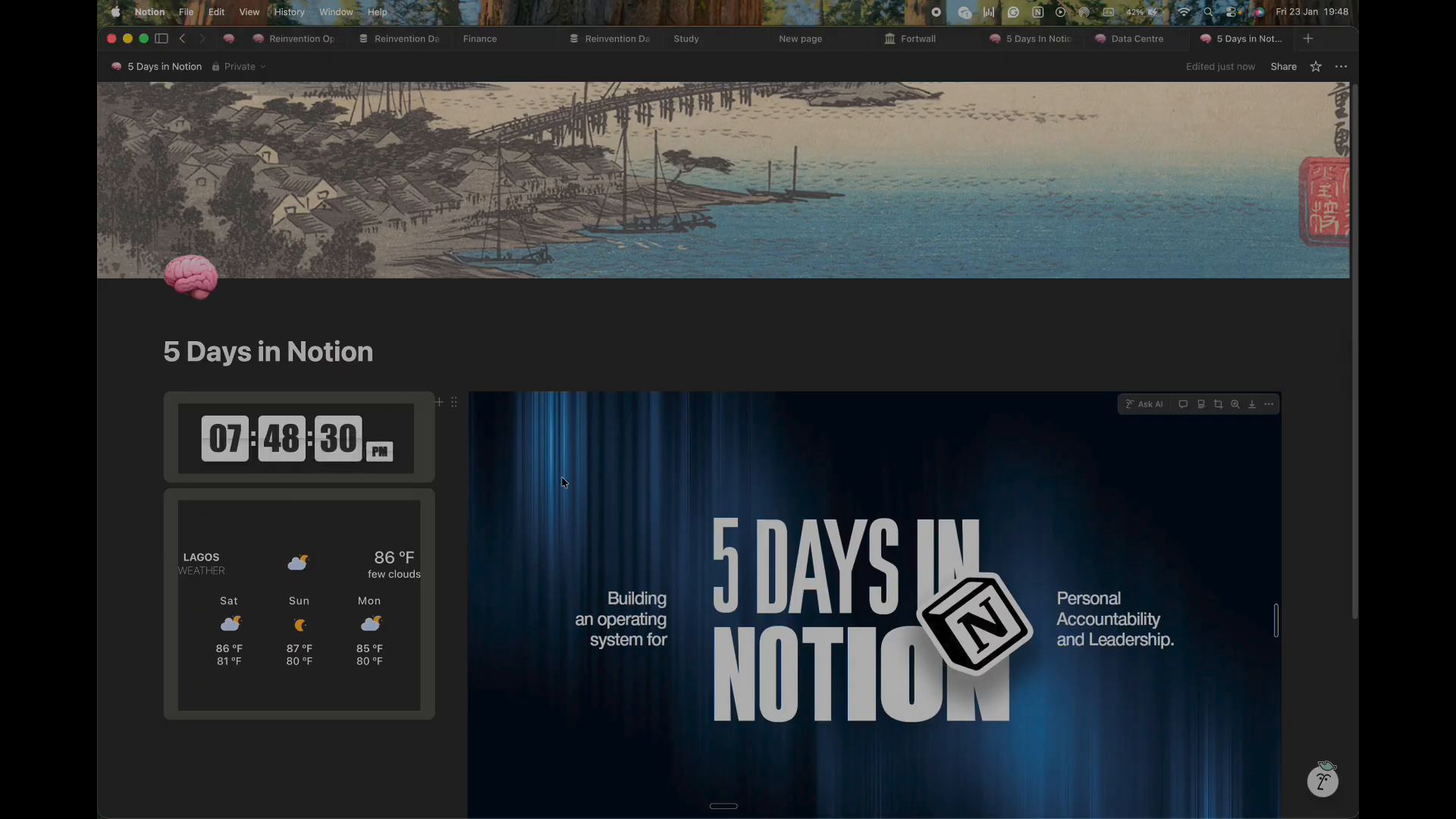
pyautogui.scroll(-5, 406, 472)
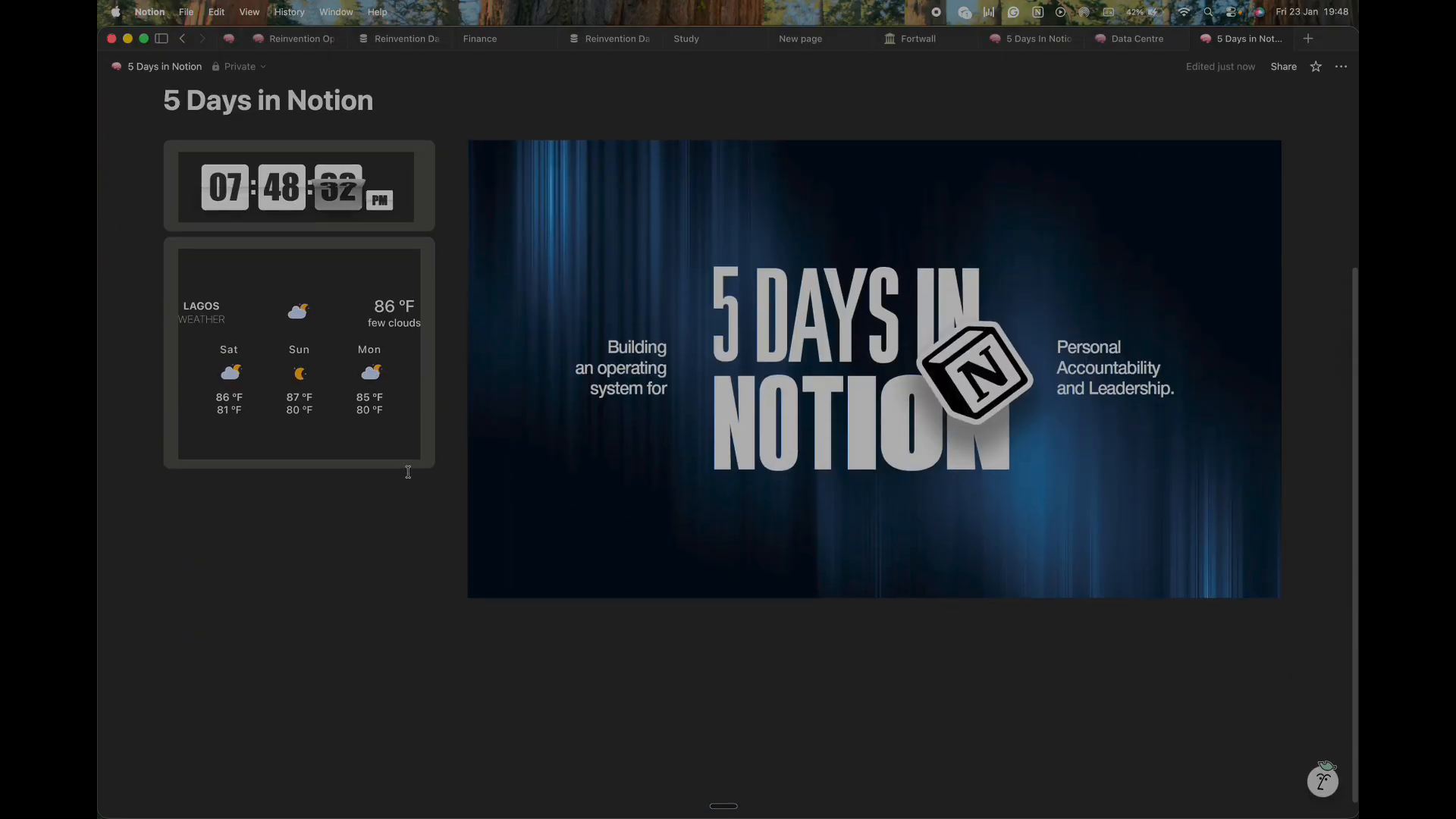
pyautogui.scroll(4, 406, 473)
pyautogui.press('super+r')
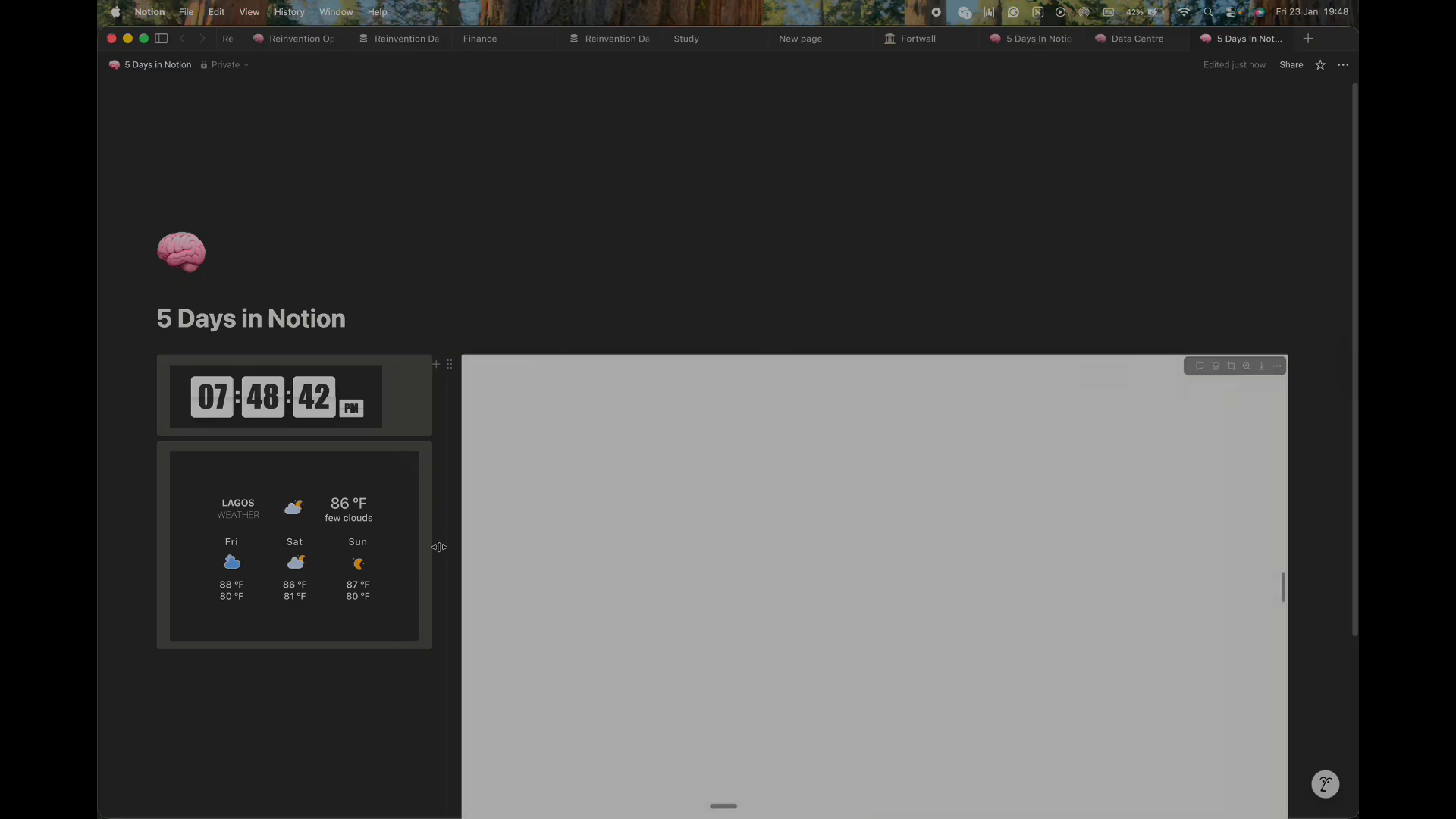
# Insert a linked view of the existing Daily Routine data source below the banner and widget columns.
pyautogui.scroll(-3, 1261, 530)
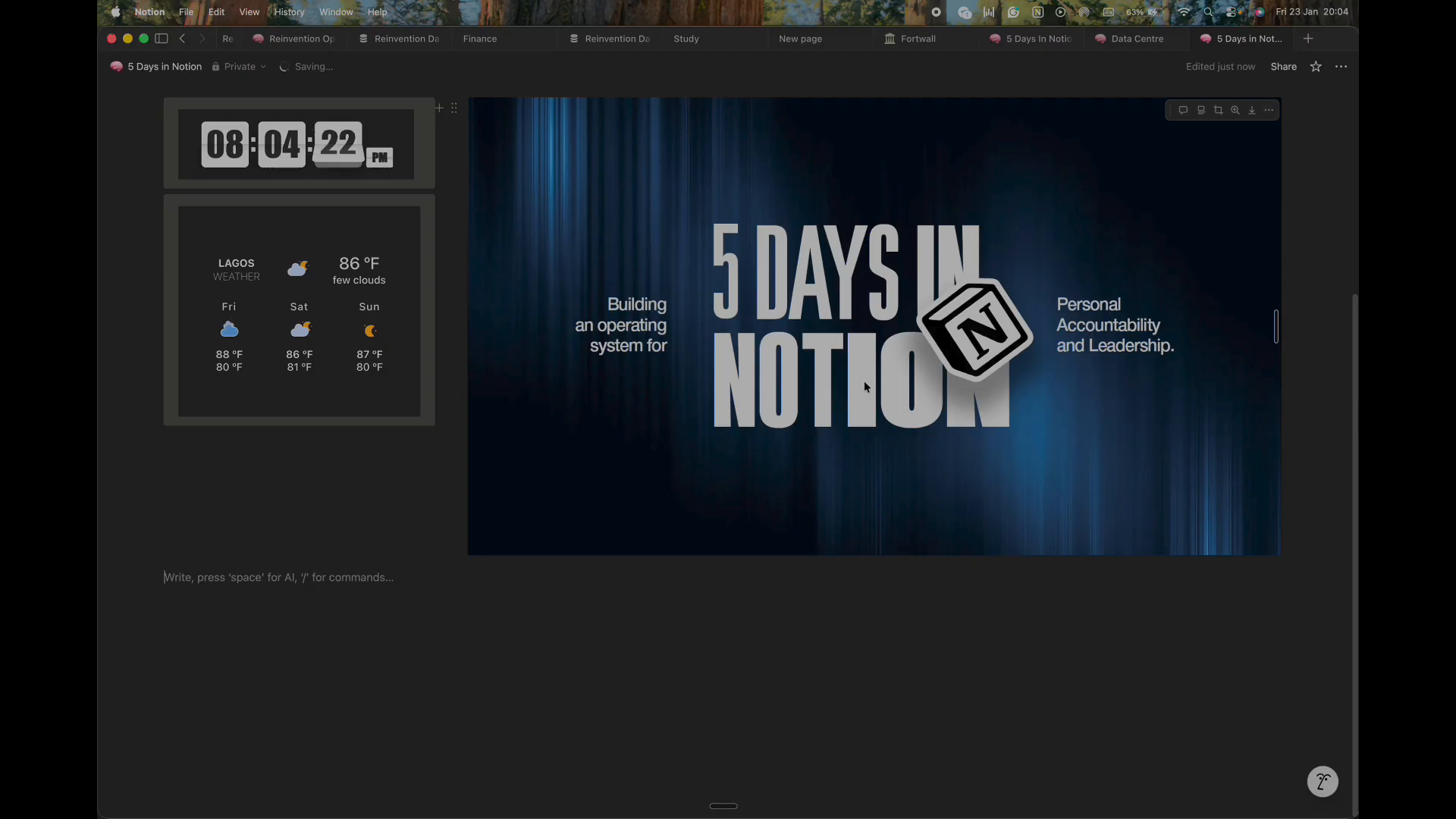
pyautogui.write('/')
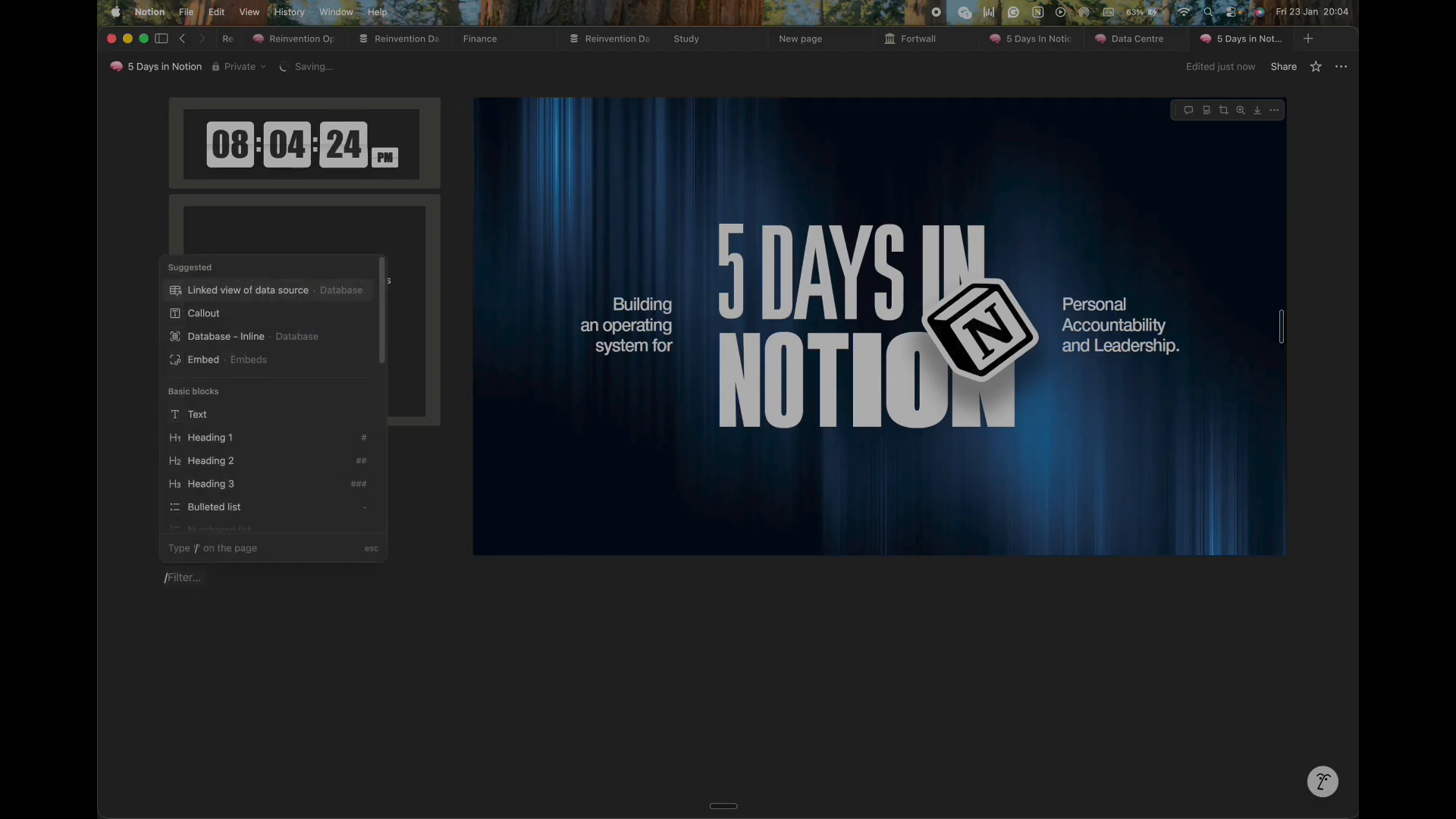
pyautogui.moveTo(292, 302)
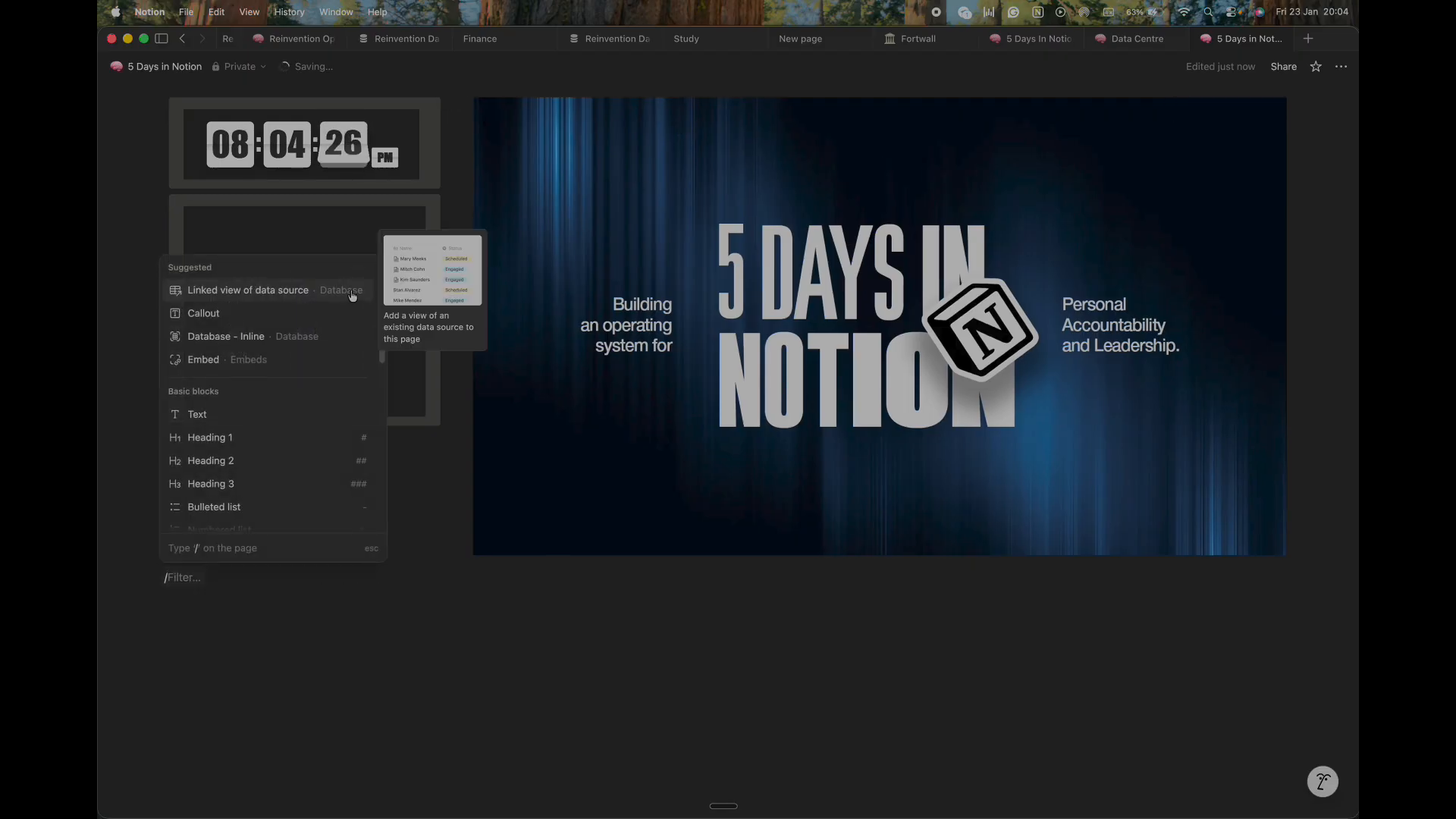
pyautogui.click(262, 294)
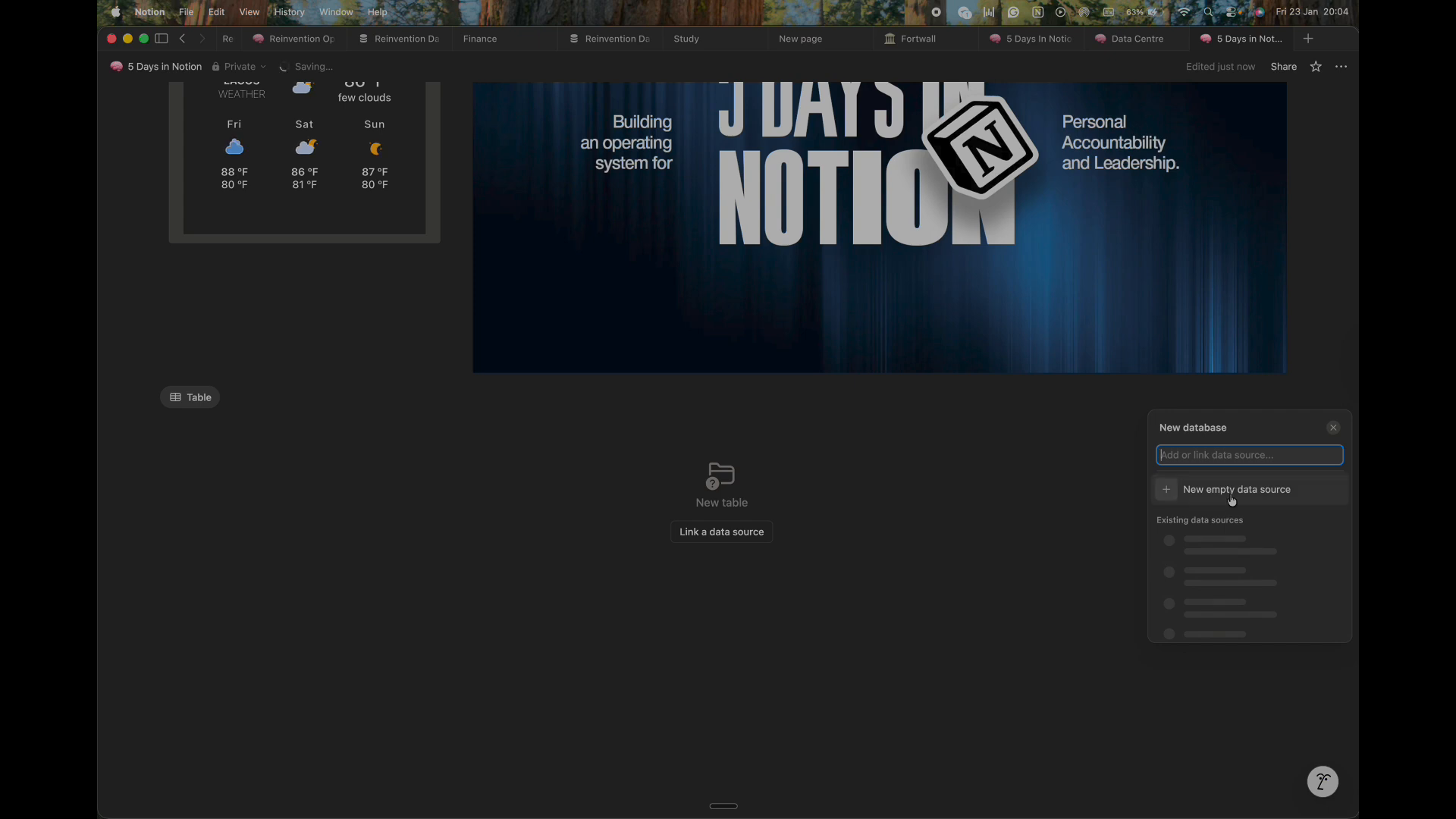
pyautogui.write('Rou')
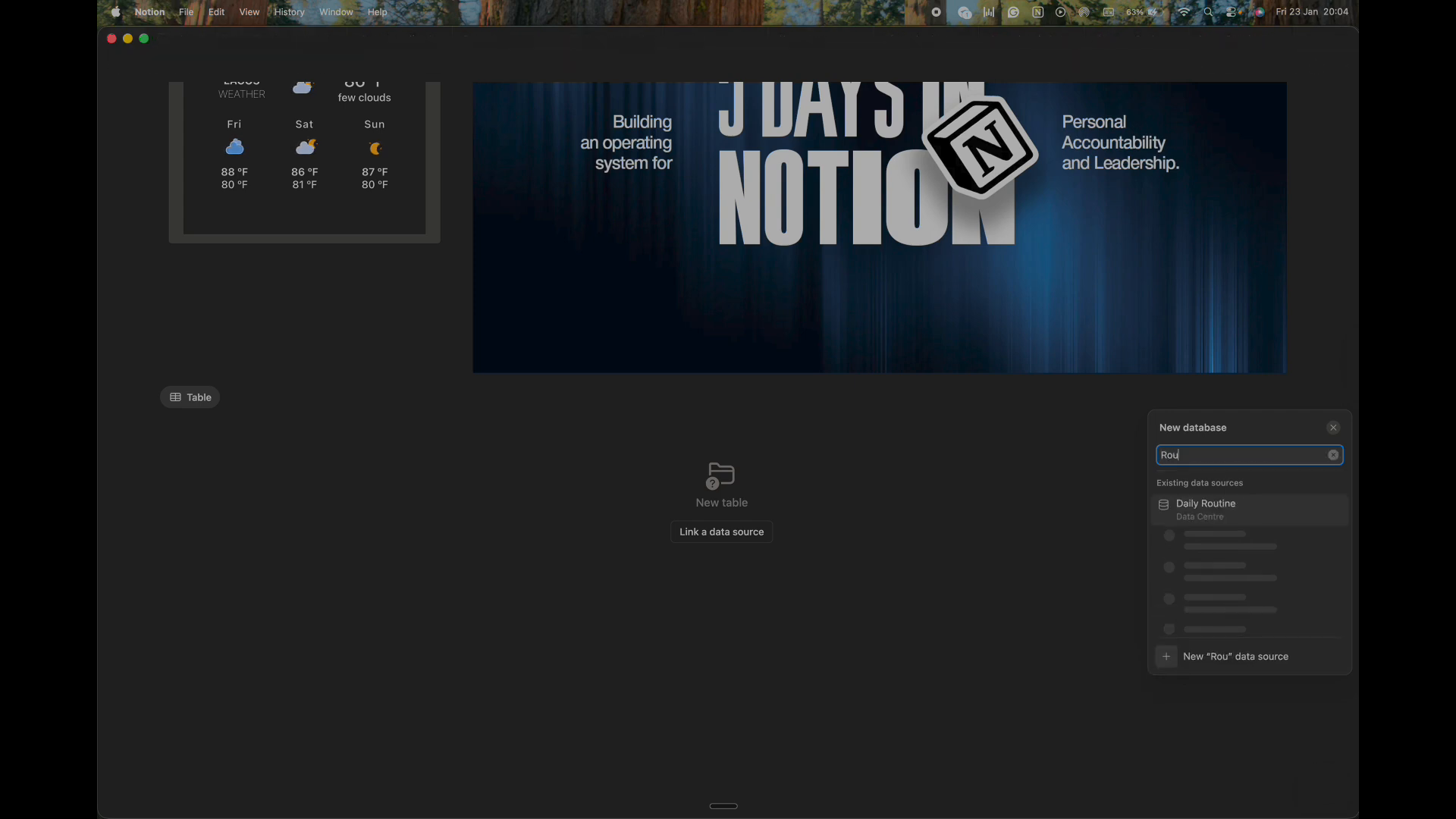
pyautogui.click(1209, 510)
pyautogui.click(1099, 586)
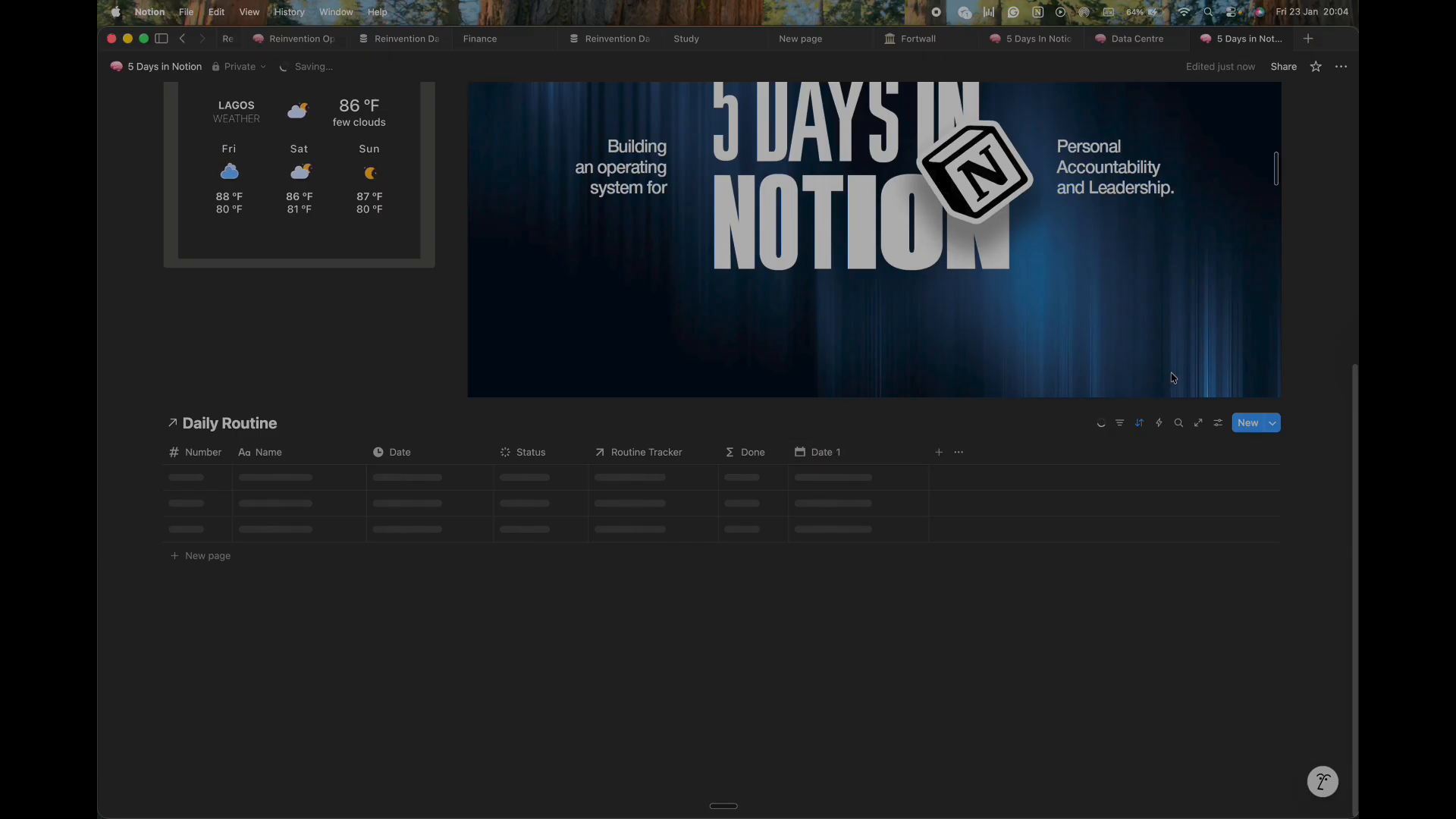
# Open the Daily Routine database from the Data Centre page to check its entries and dates.
pyautogui.click(1130, 38)
pyautogui.click(1213, 38)
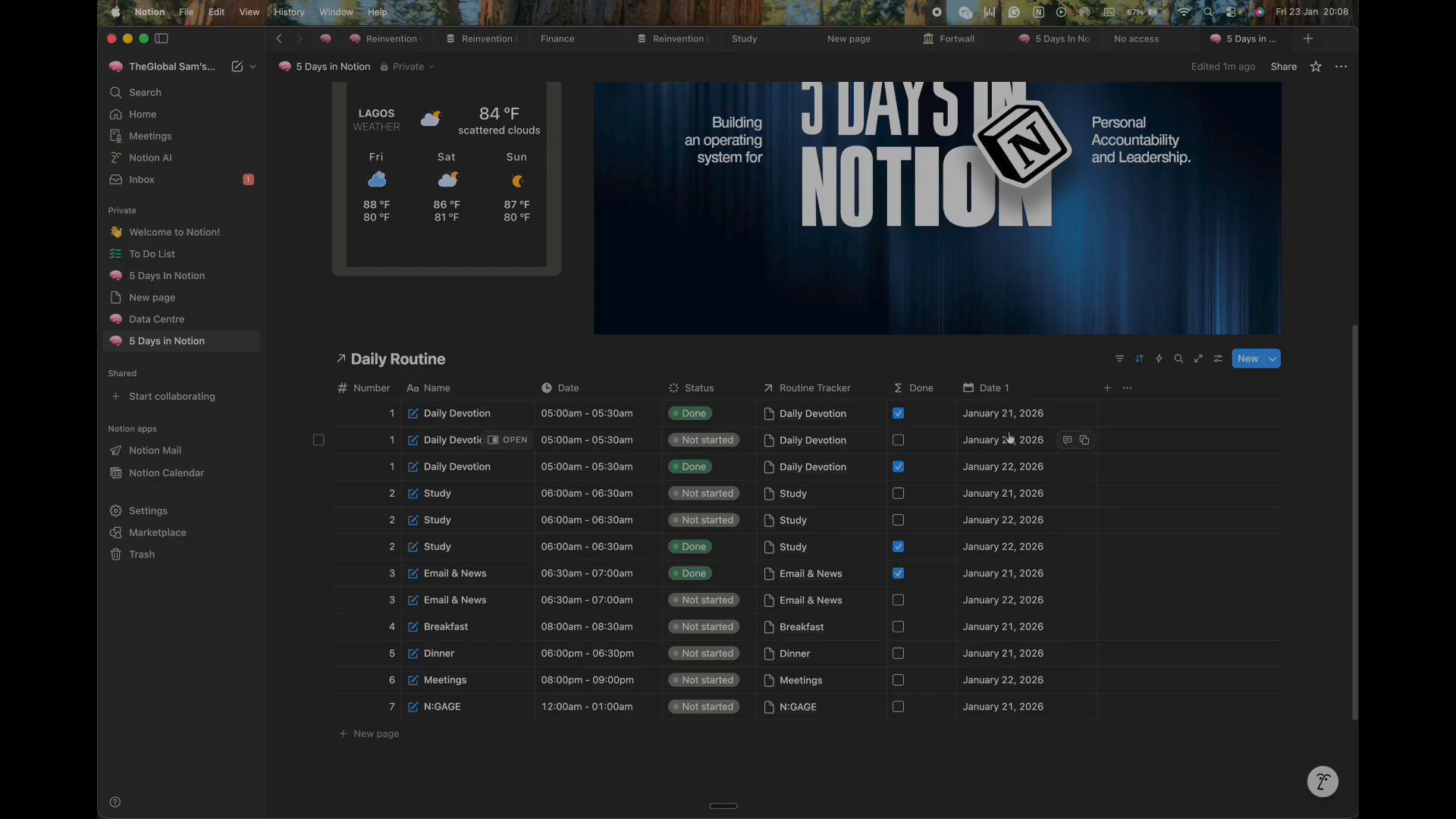
pyautogui.click(158, 323)
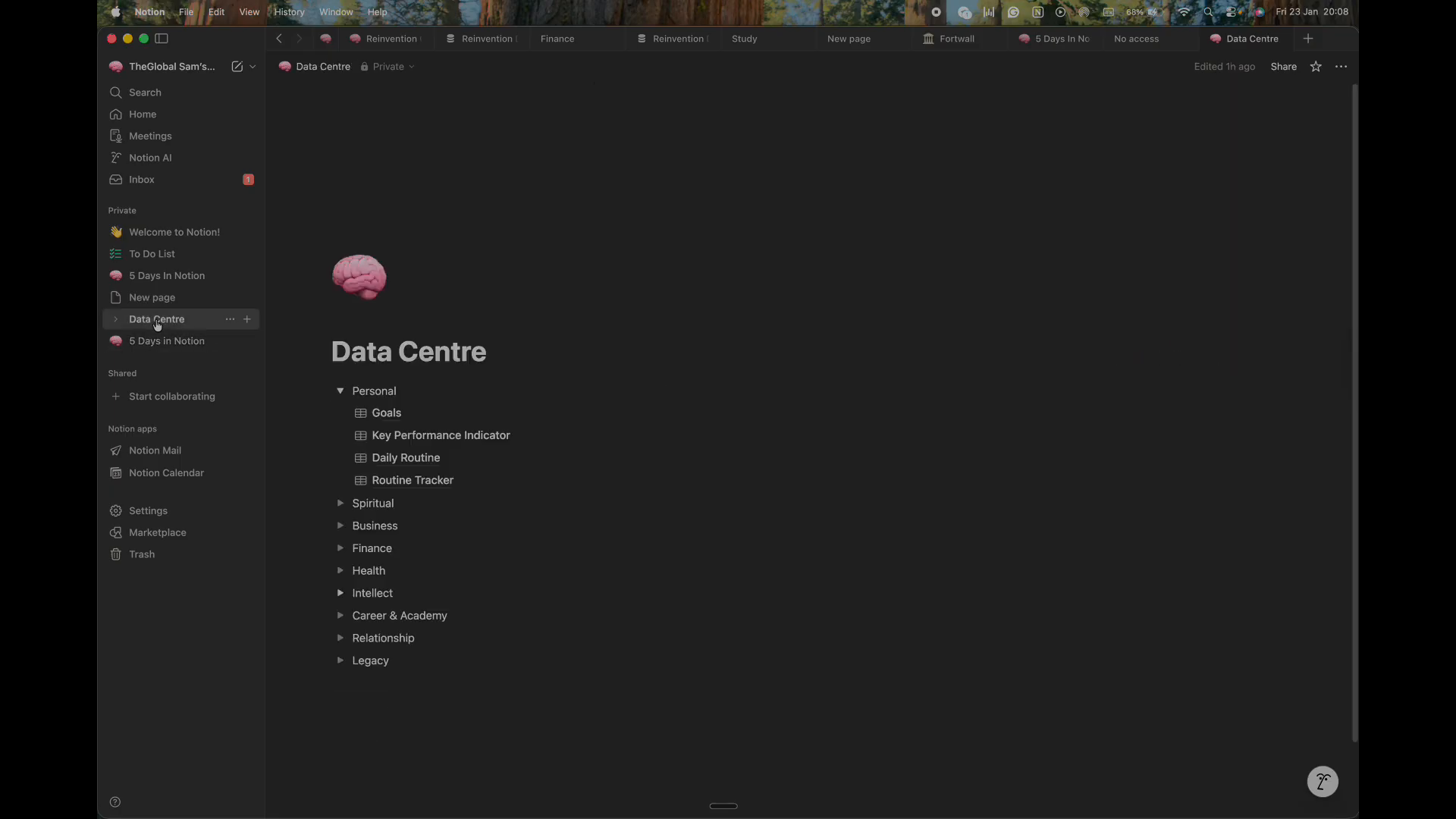
pyautogui.click(409, 469)
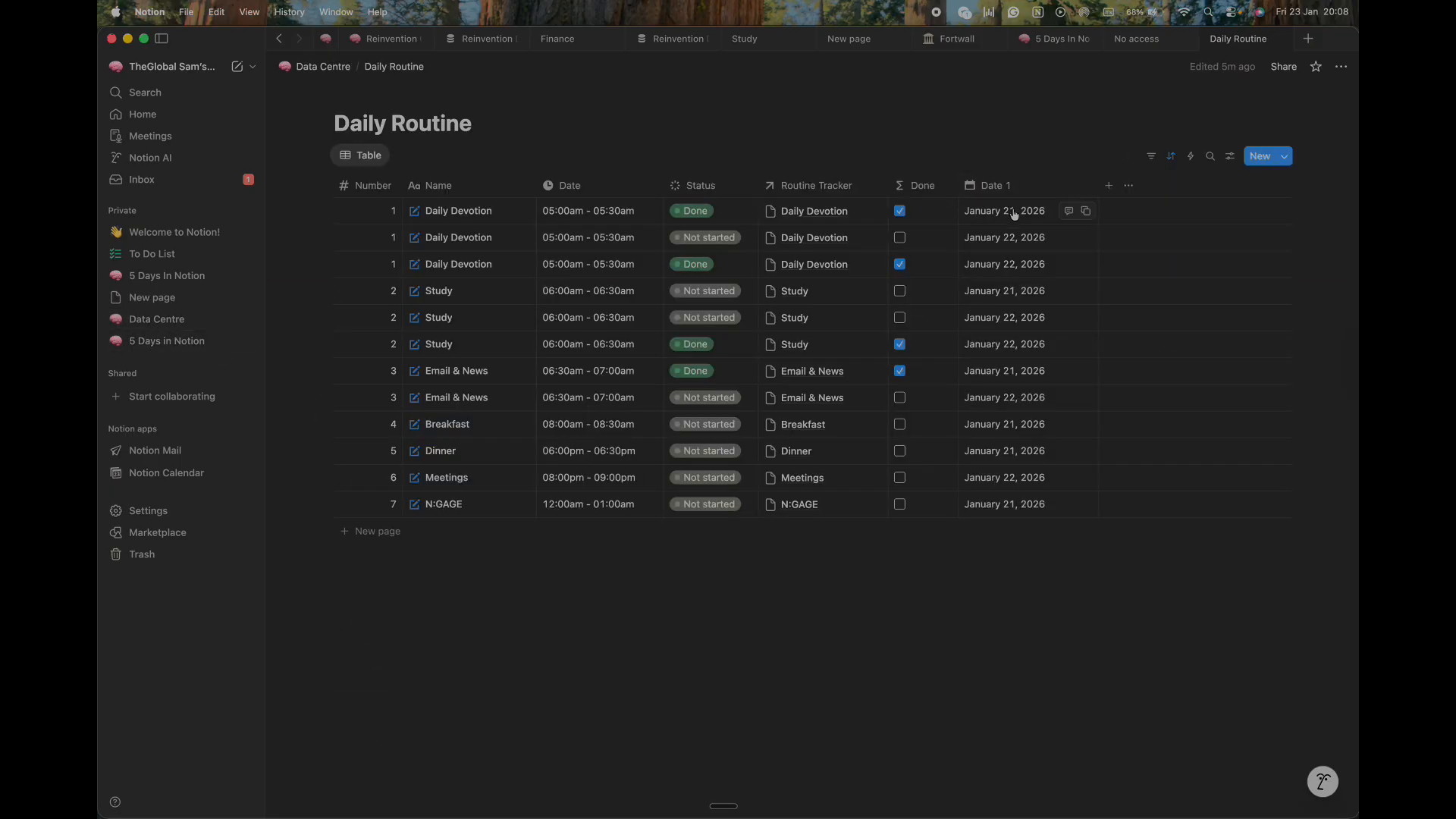
# Return to the 5 Days in Notion page and delete the Daily Routine linked view.
pyautogui.click(163, 340)
pyautogui.scroll(-5, 655, 489)
pyautogui.scroll(-2, 655, 490)
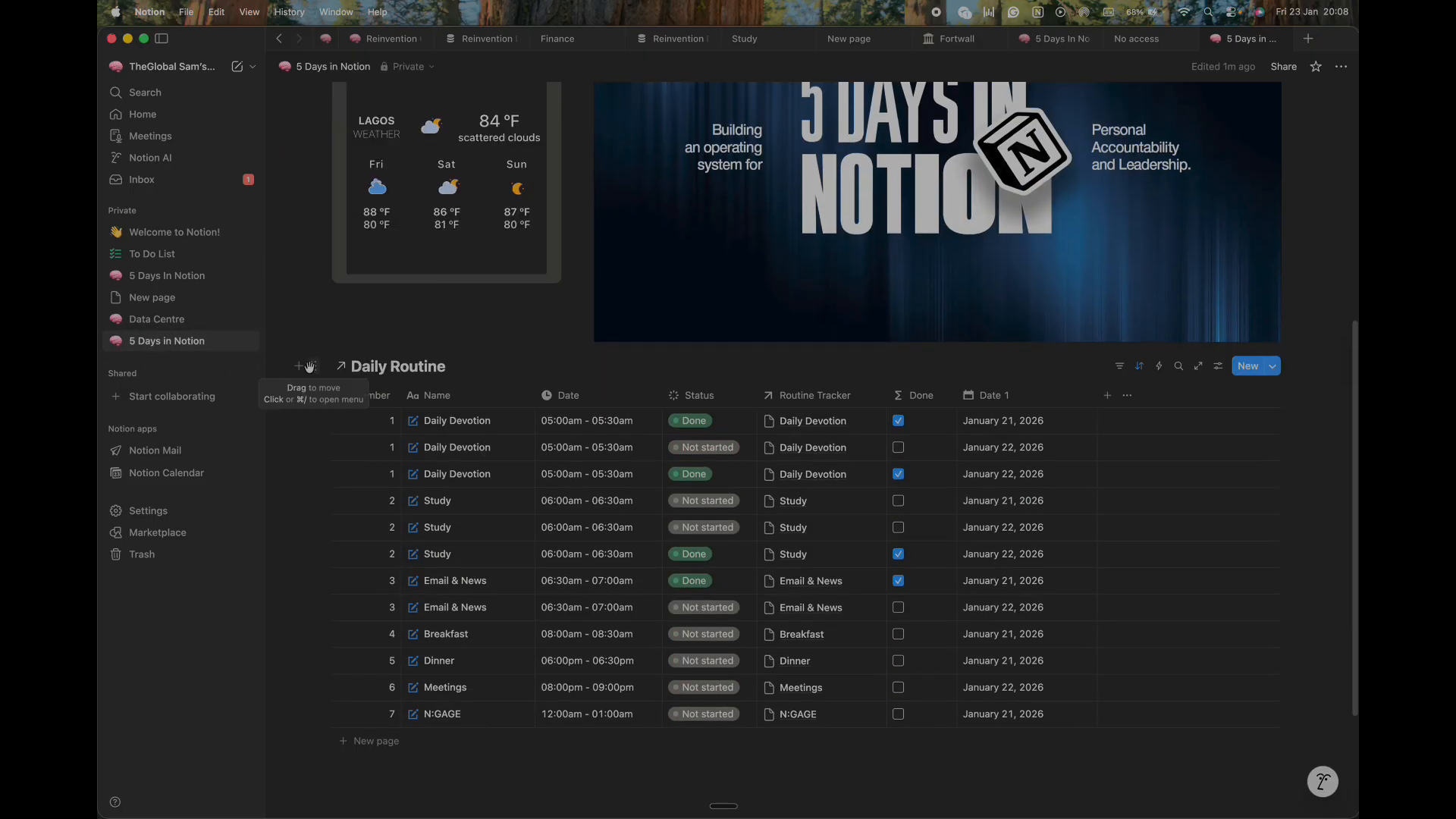
pyautogui.click(311, 368)
pyautogui.press('Escape')
pyautogui.click(312, 366)
pyautogui.click(180, 483)
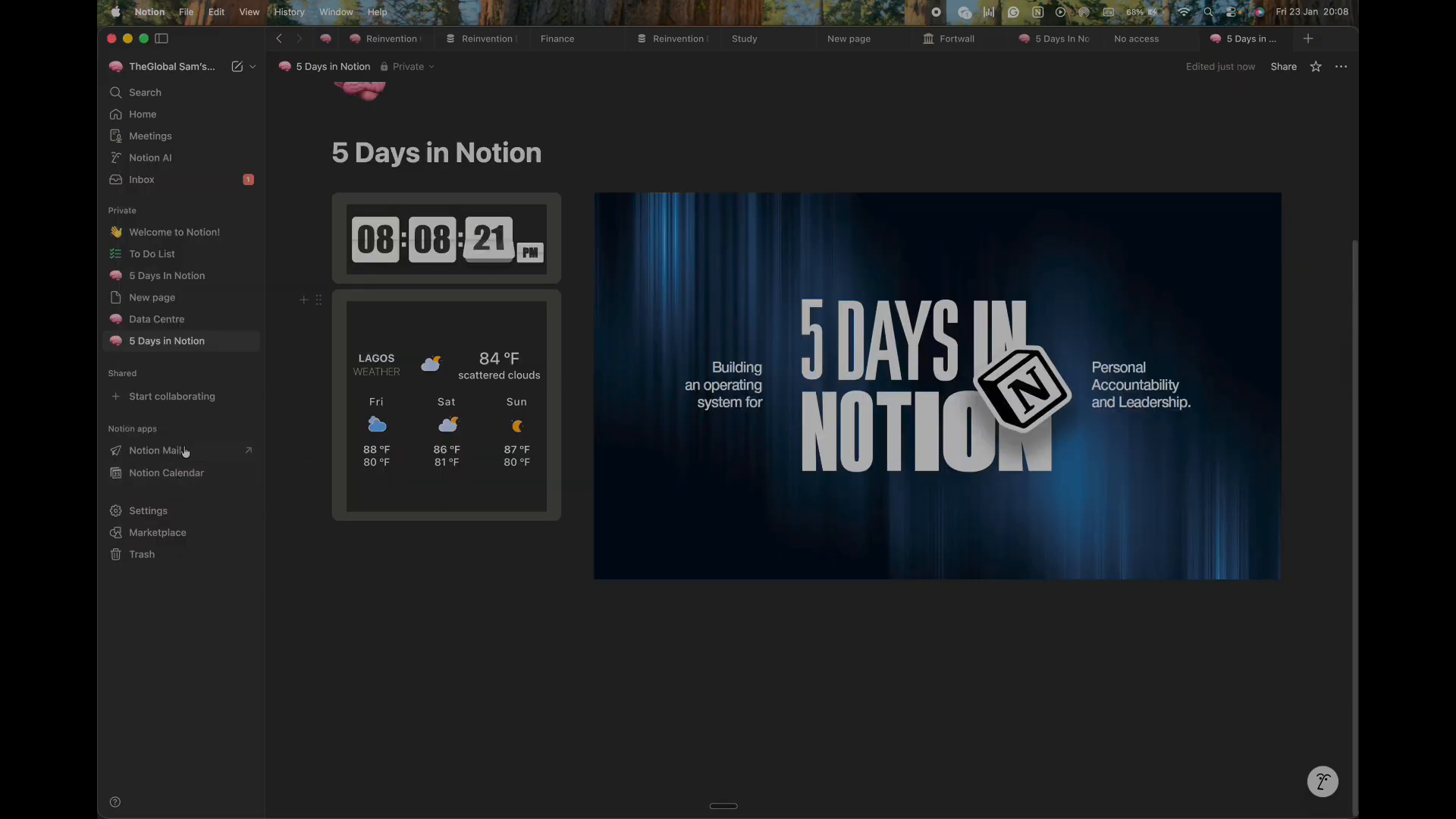
# Open the Daily Routine database from the Data Centre page to review its entries, and return to the 5 Days in Notion page.
pyautogui.click(148, 320)
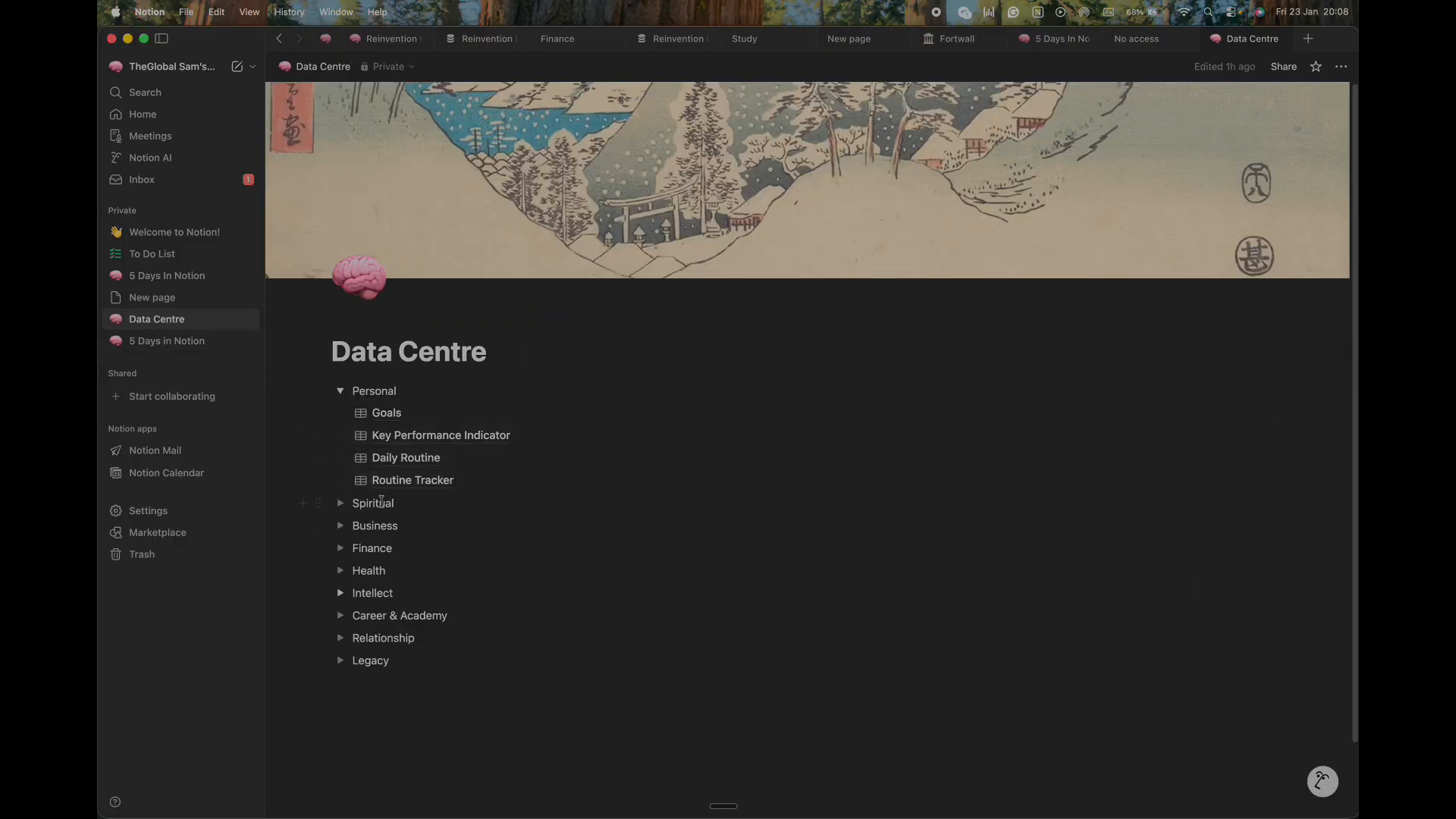
pyautogui.click(399, 459)
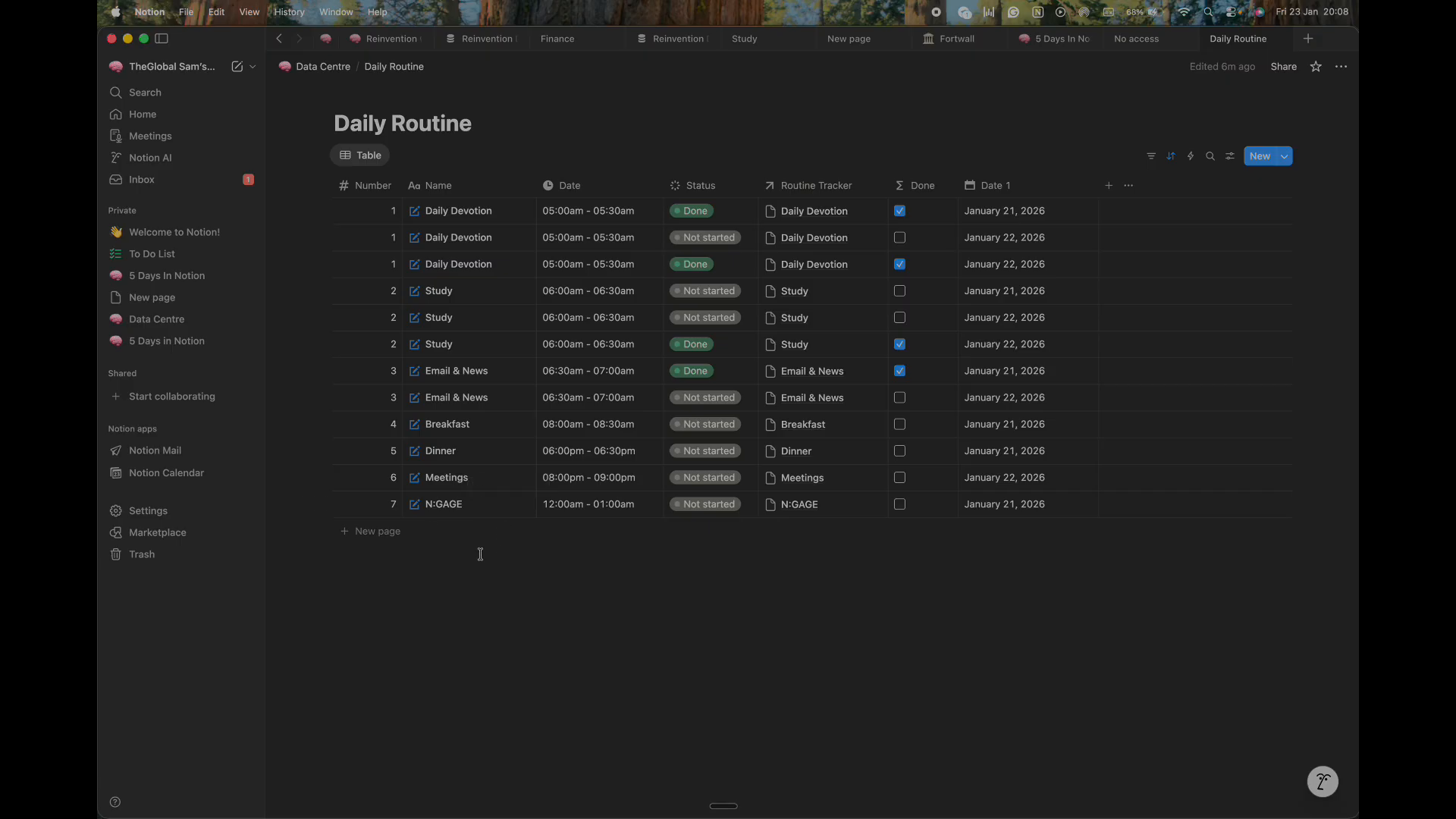
pyautogui.click(131, 347)
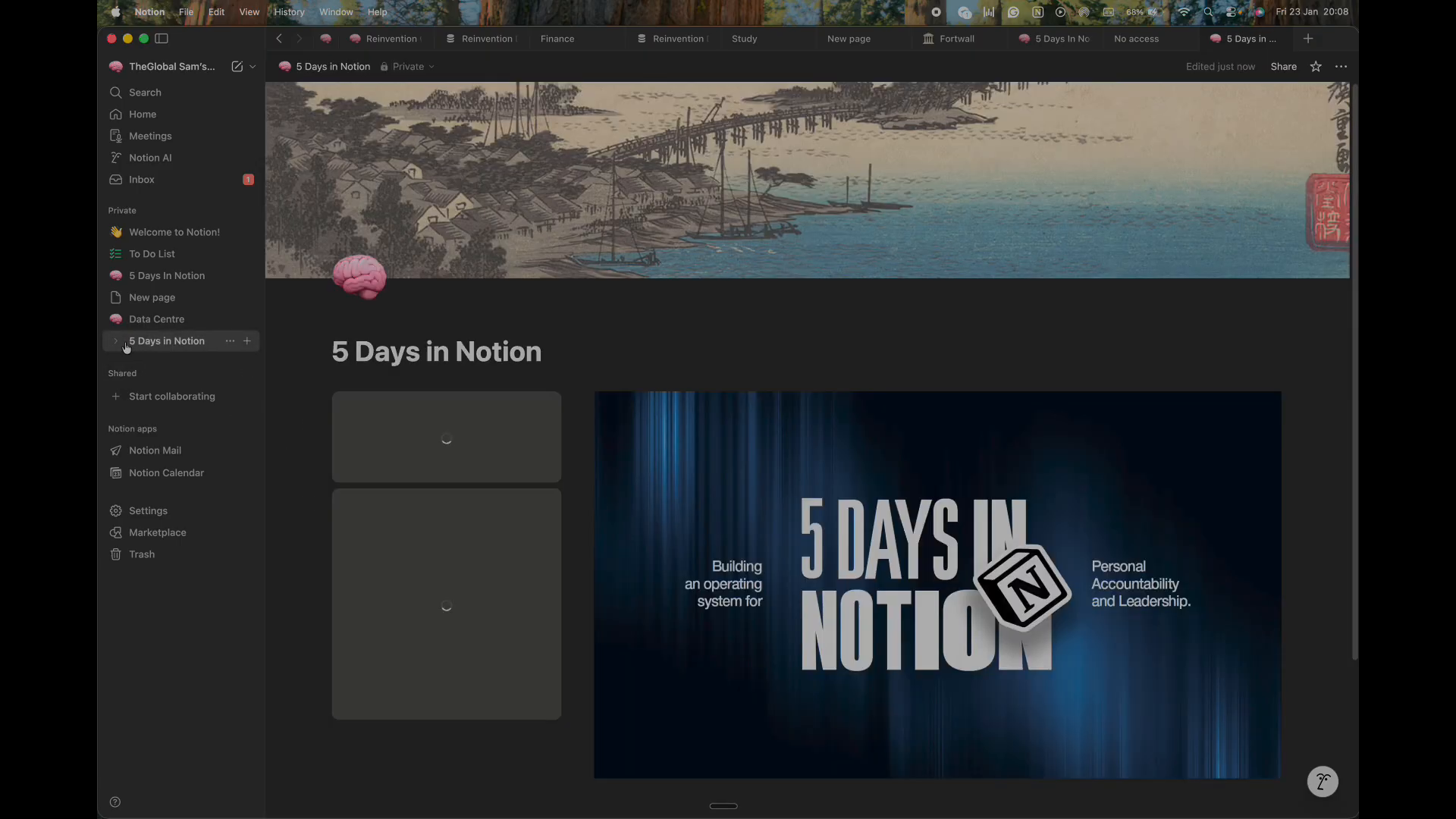
pyautogui.scroll(-5, 465, 353)
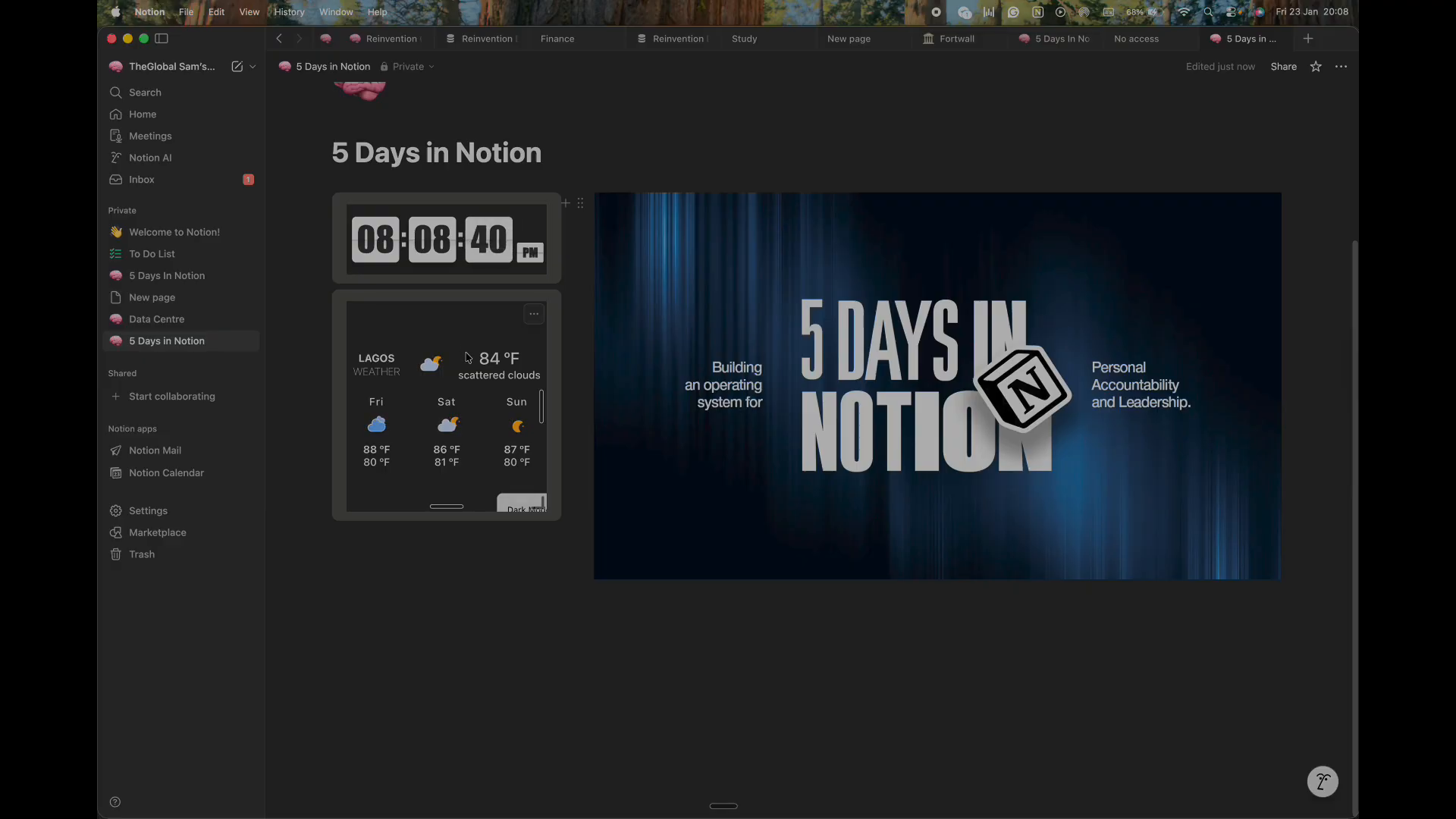
pyautogui.click(668, 610)
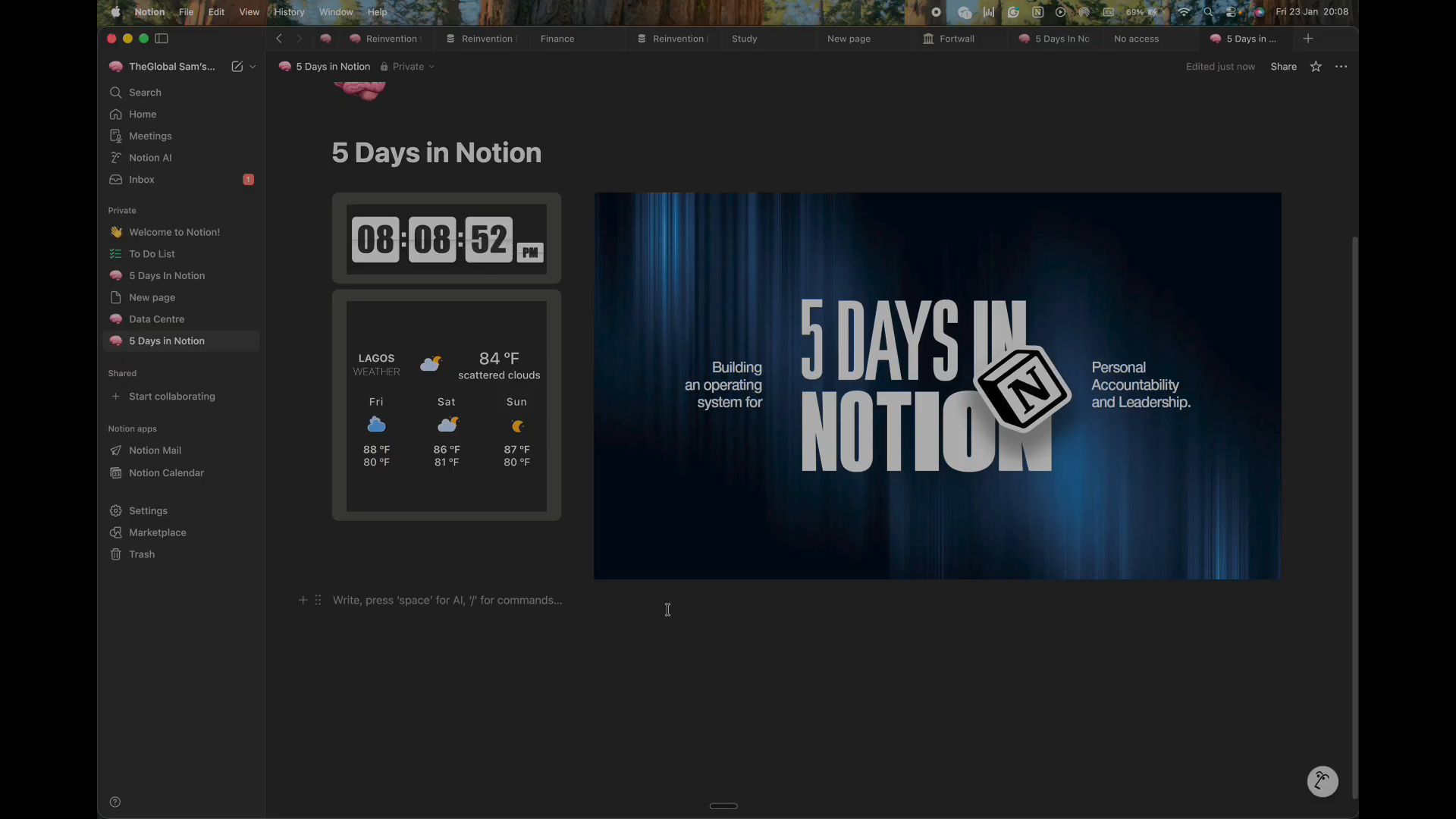
pyautogui.write('/linke')
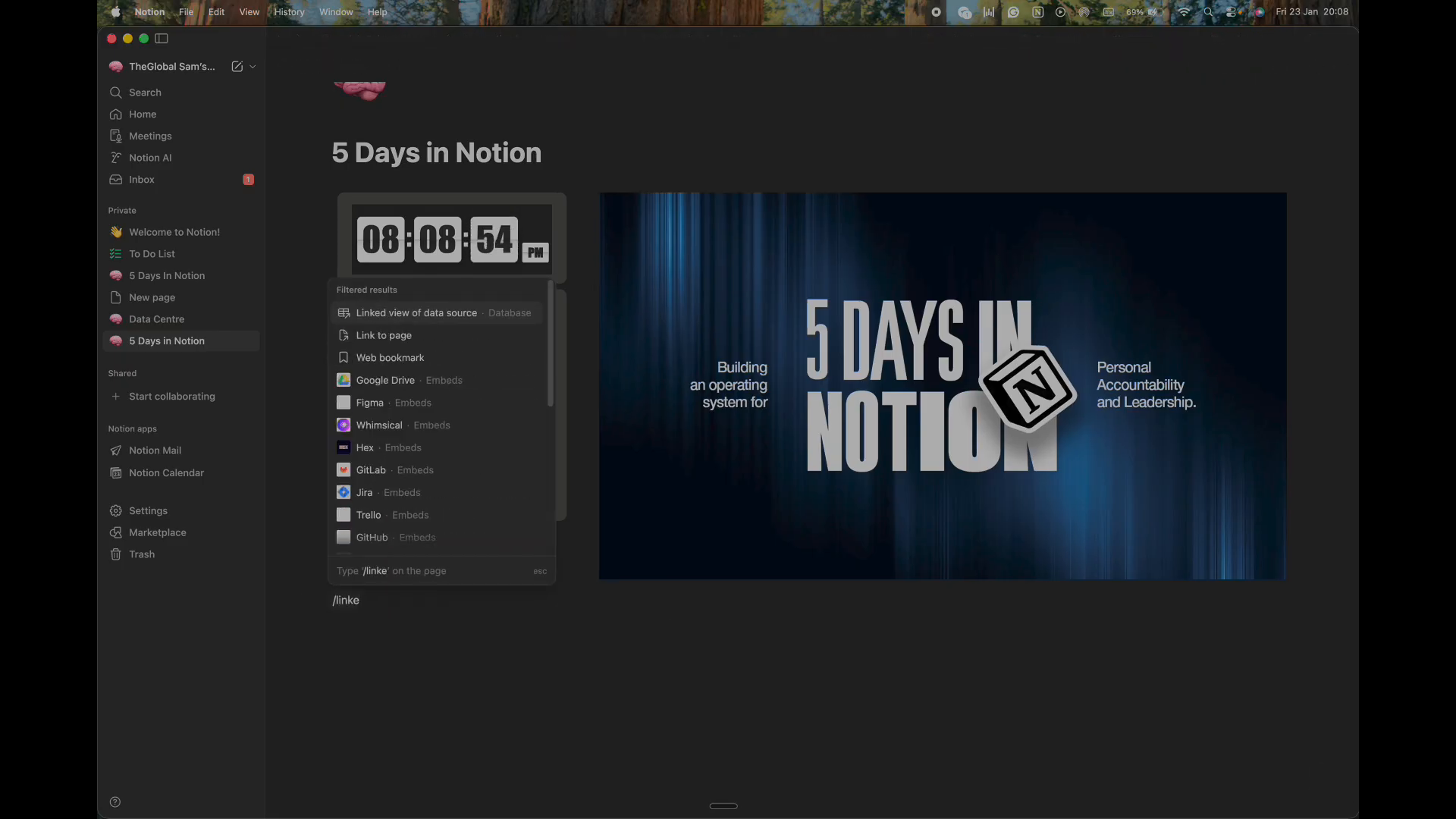
pyautogui.click(594, 678)
pyautogui.press('BackSpace')
pyautogui.press('BackSpace')
pyautogui.press('BackSpace')
pyautogui.press('BackSpace')
pyautogui.press('BackSpace')
pyautogui.press('BackSpace')
pyautogui.press('BackSpace')
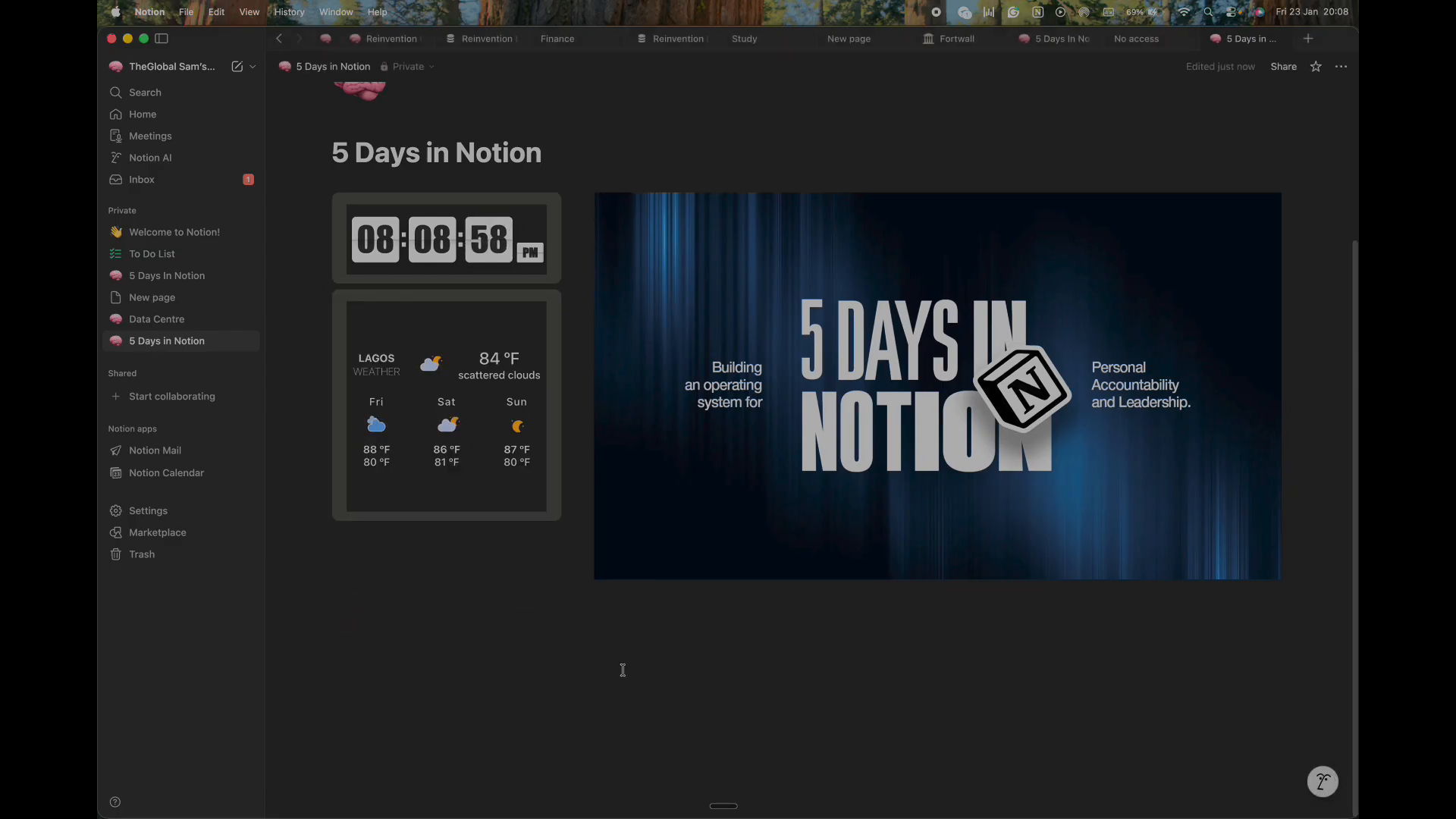
# Insert a linked view of the existing Daily Routine data source below the weather widget and banner.
pyautogui.click(578, 637)
pyautogui.write('/linked')
pyautogui.press('Return')
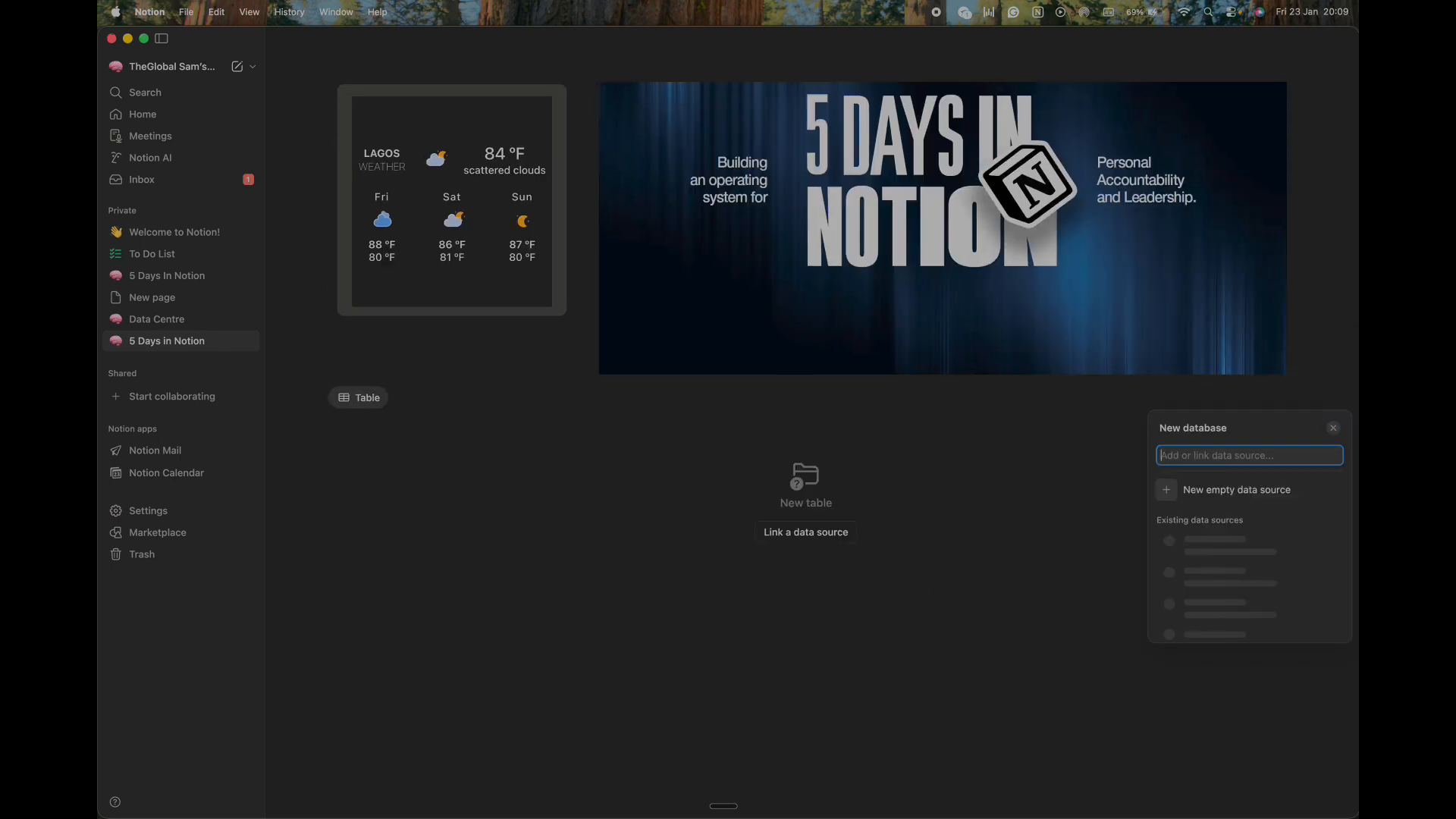
pyautogui.write('Daily')
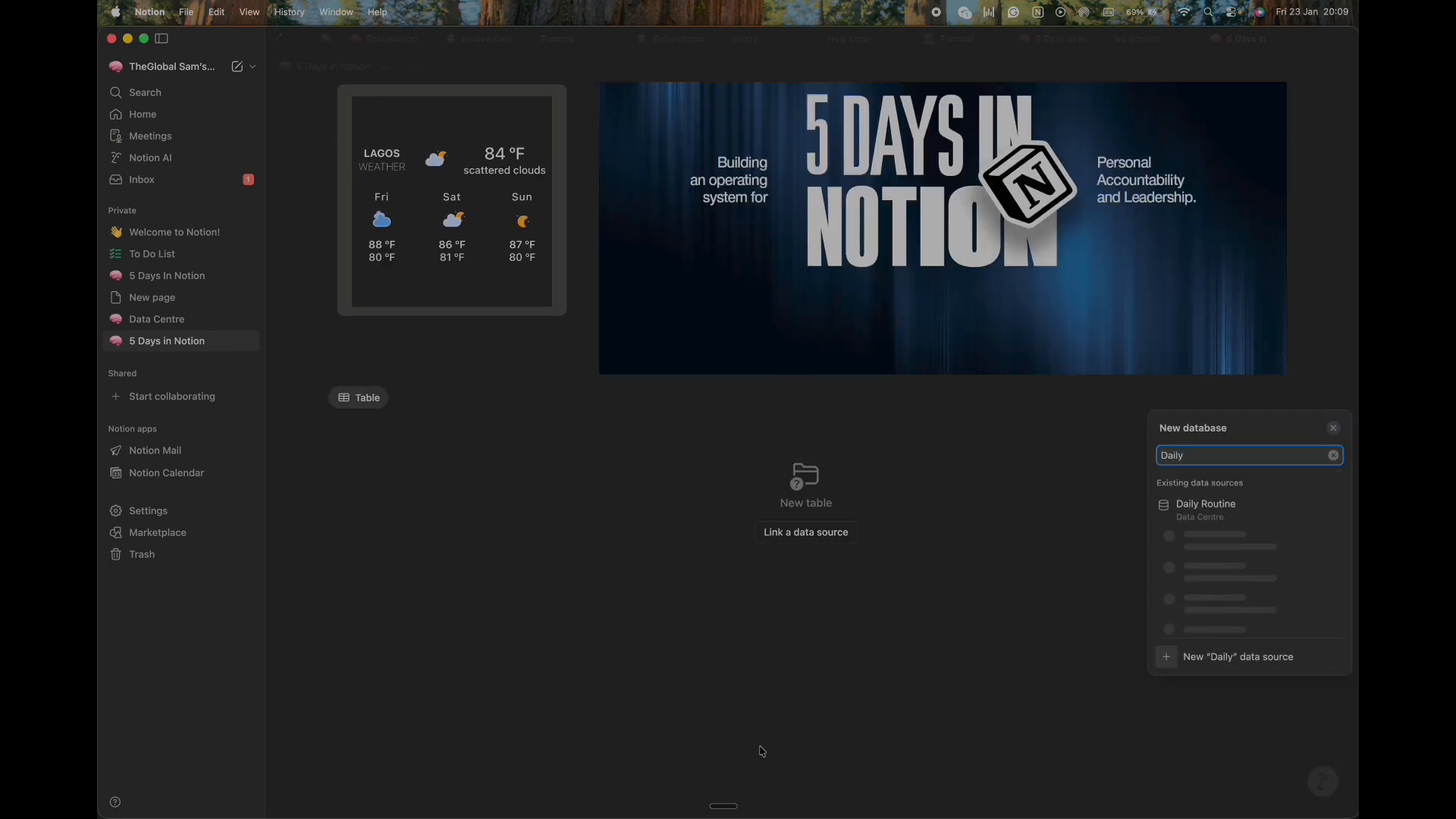
pyautogui.click(1204, 505)
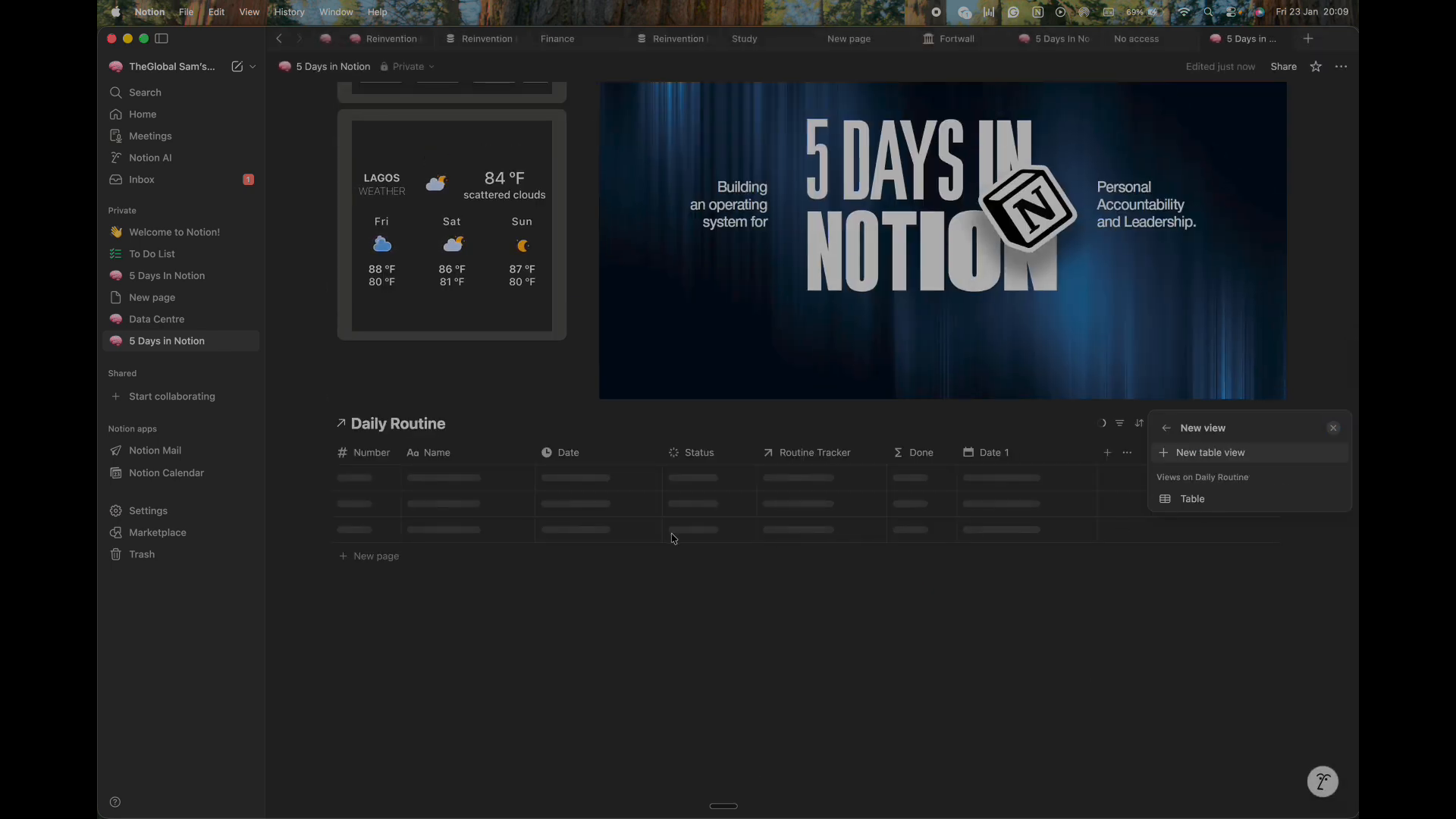
pyautogui.click(927, 408)
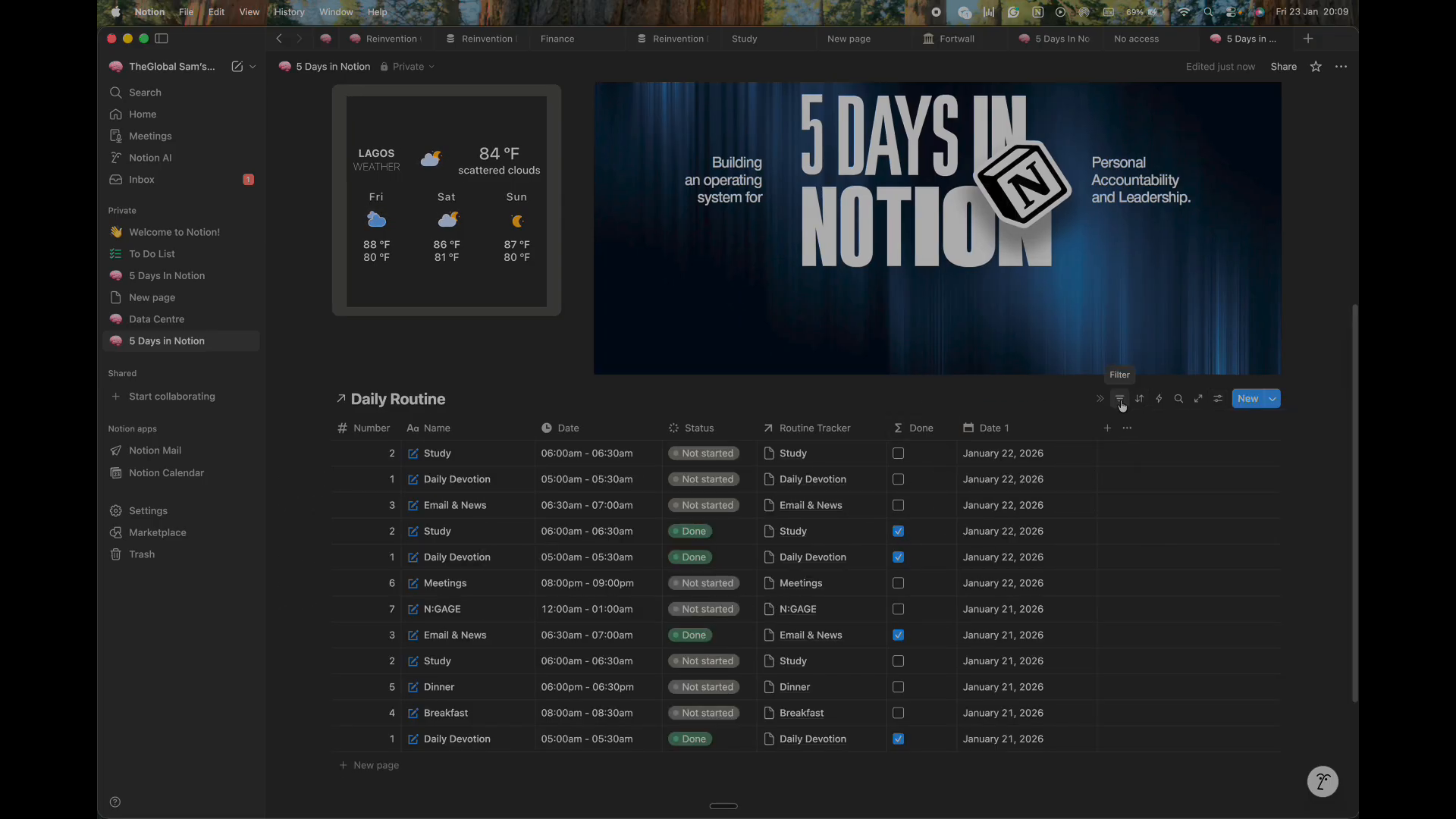
# Add a Date 1 filter to the Daily Routine view, relative to today and limited to this day.
pyautogui.scroll(-3, 1123, 406)
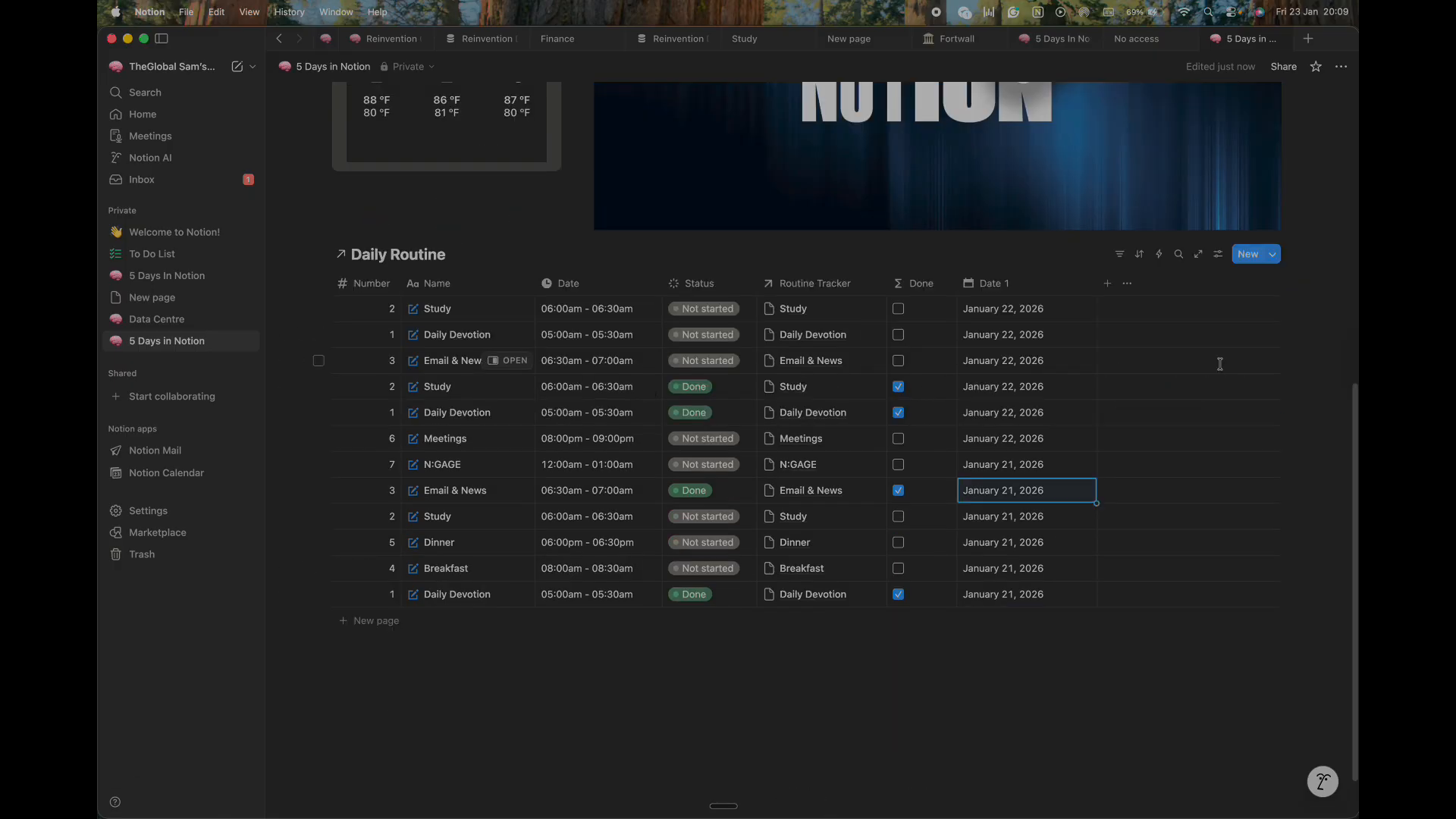
pyautogui.click(1122, 256)
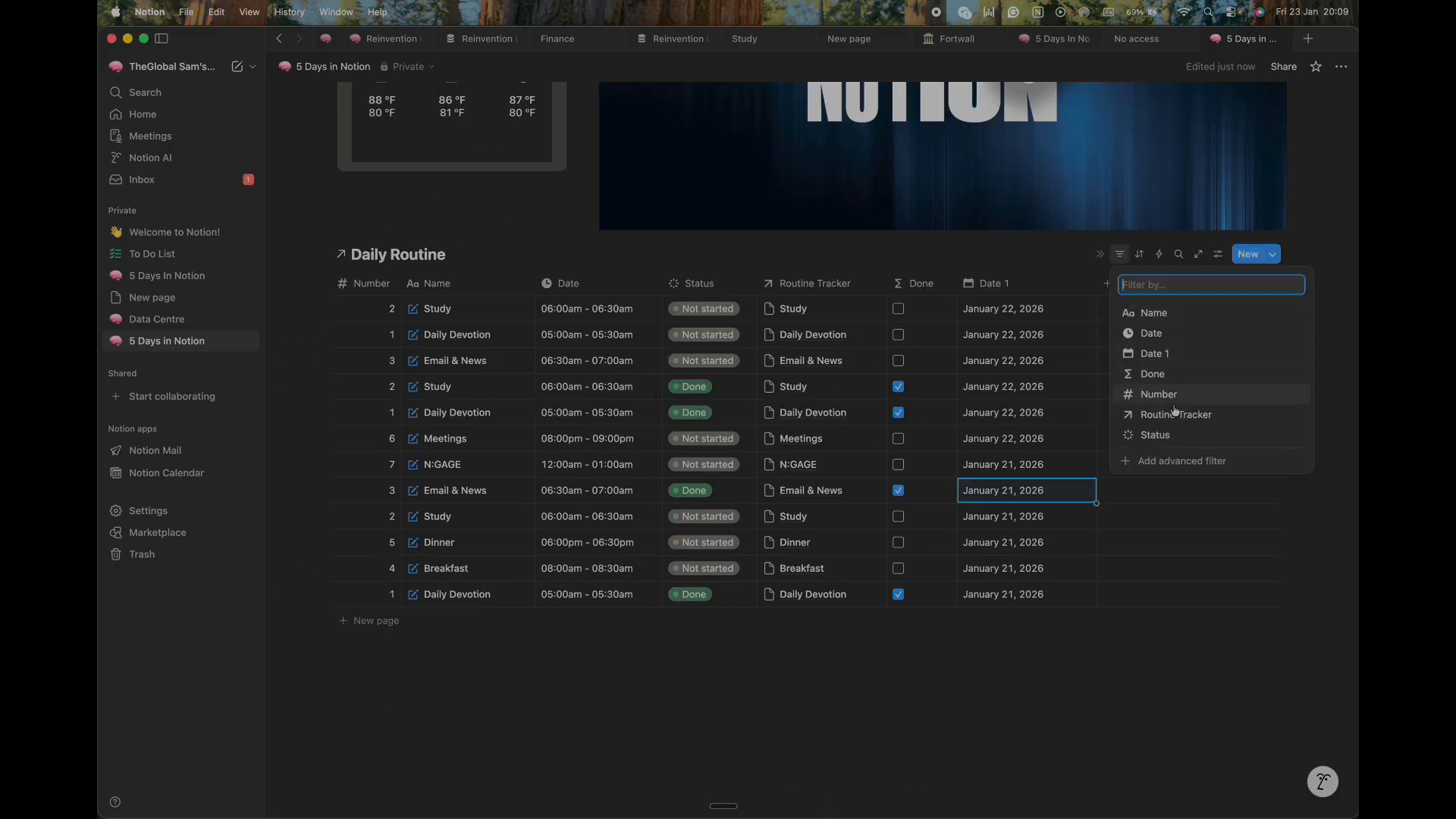
pyautogui.click(1173, 355)
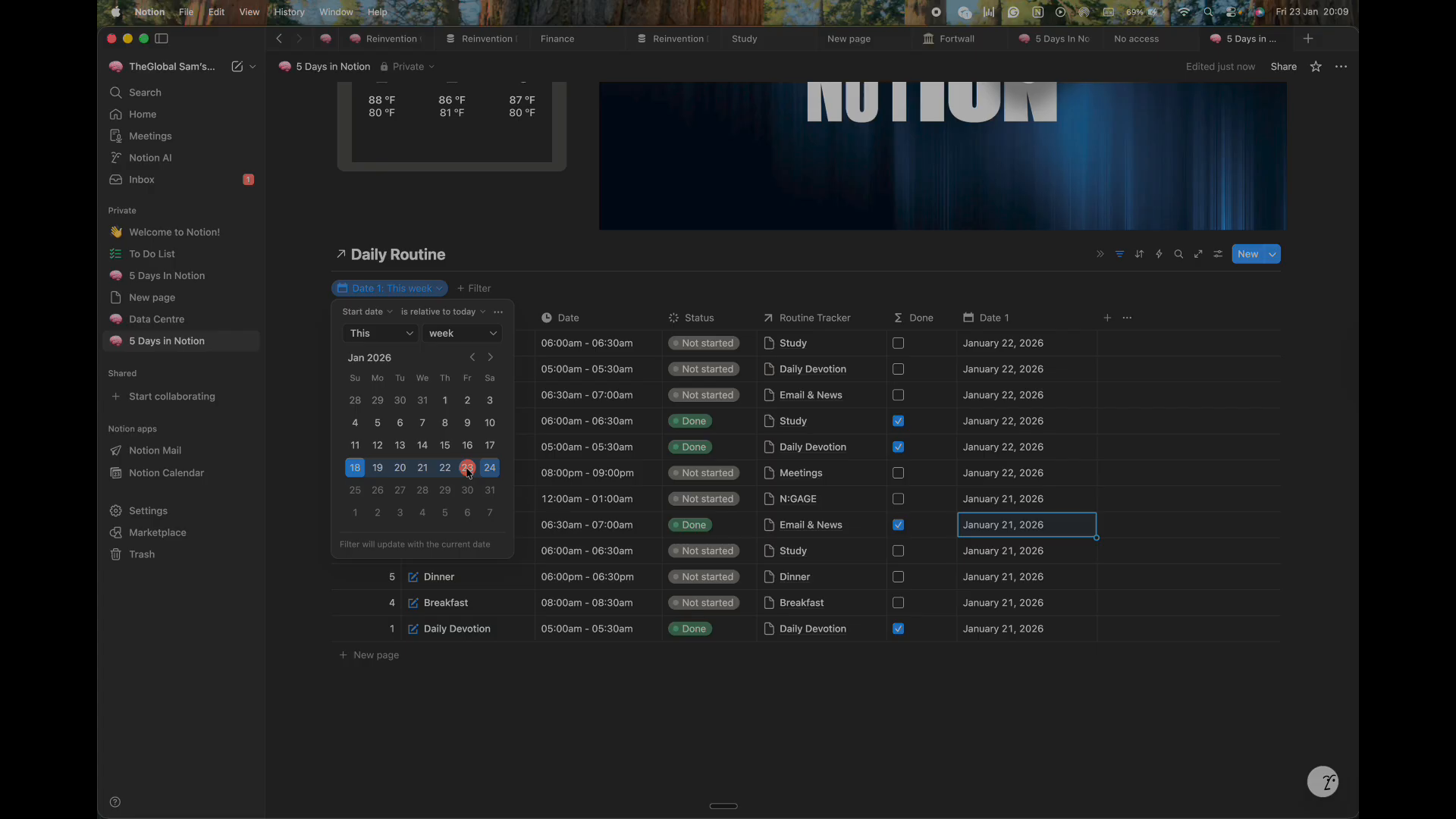
pyautogui.click(455, 334)
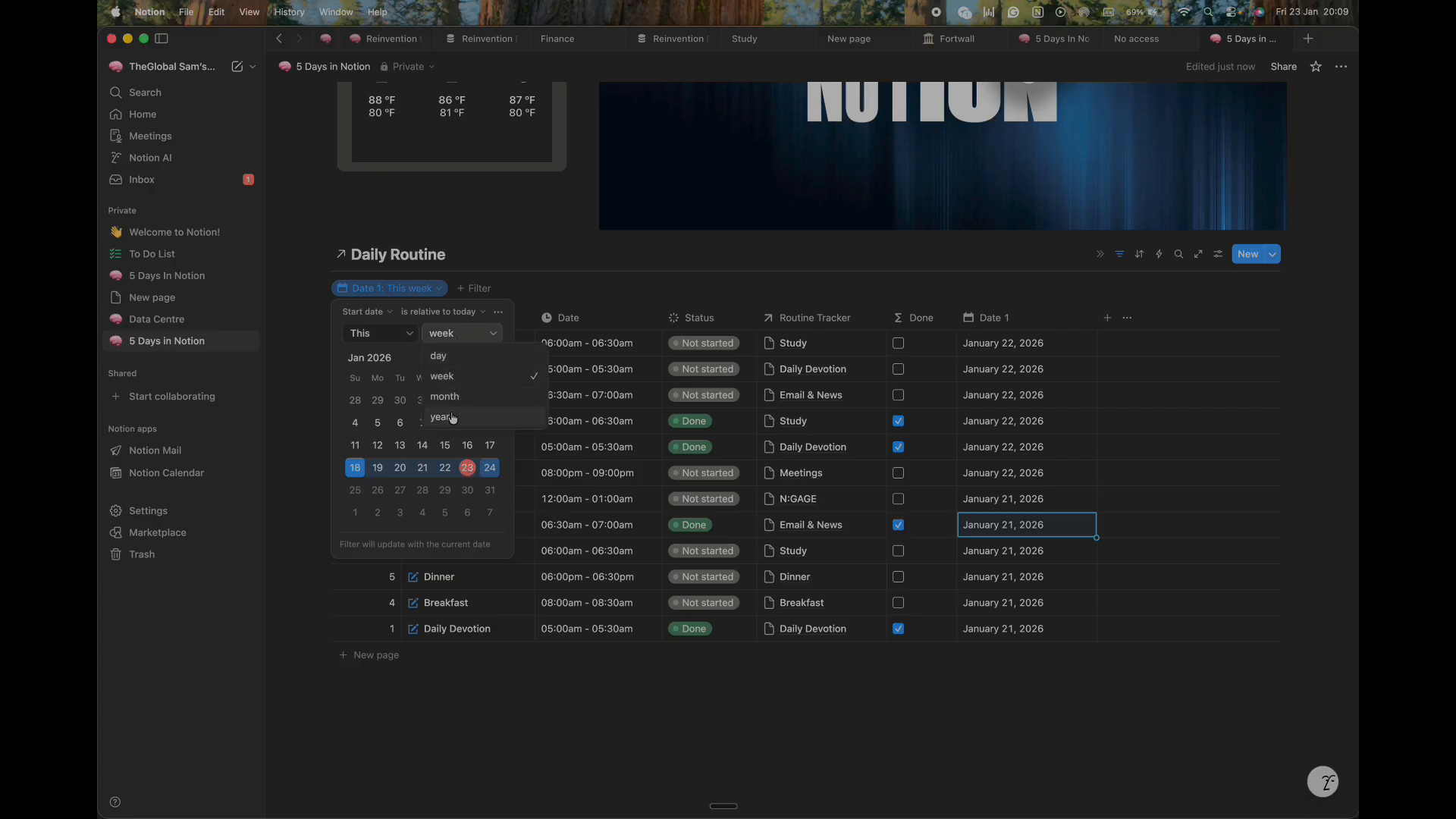
pyautogui.click(458, 364)
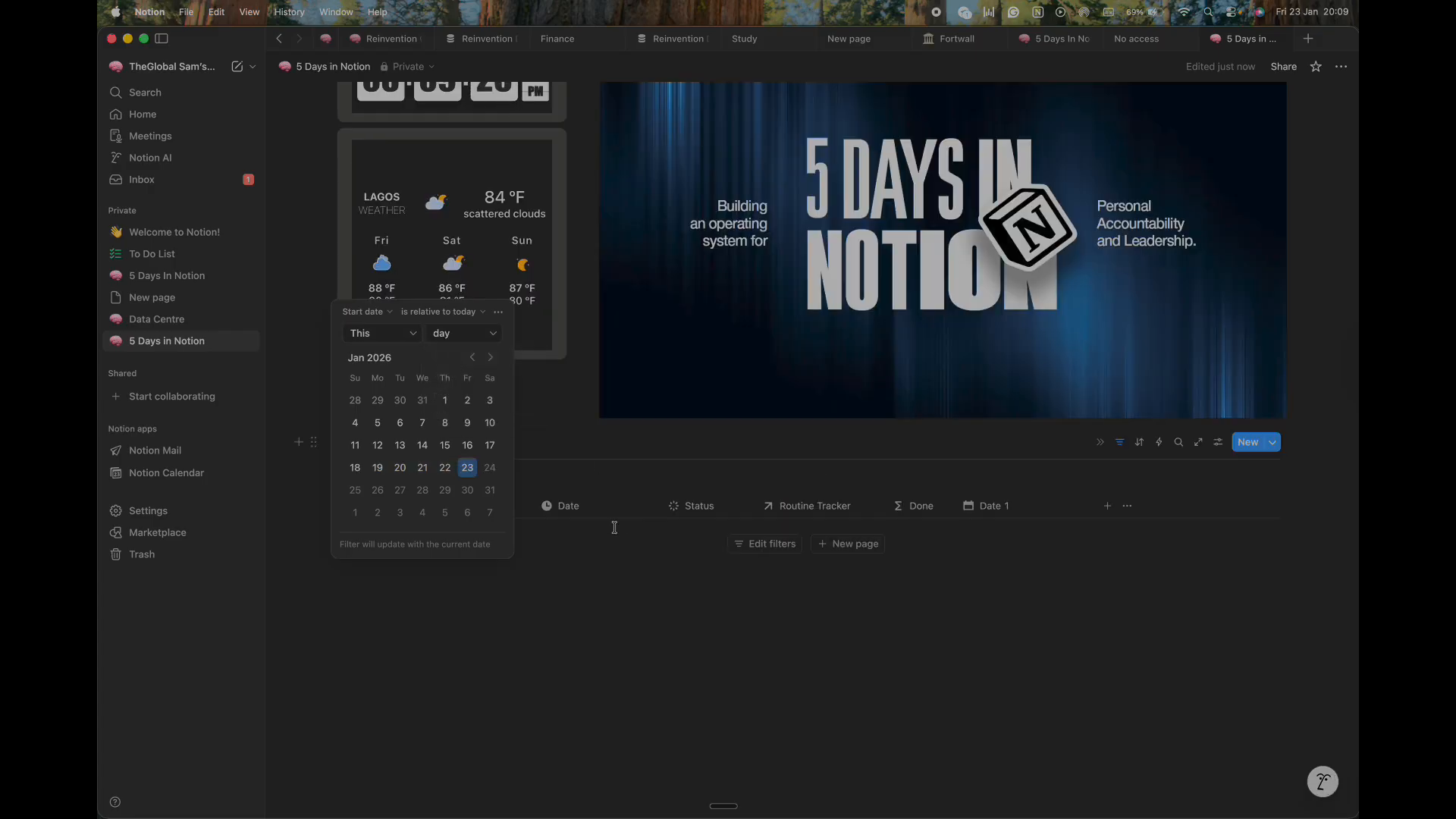
# Change the Date 1 filter's relative range to the past 1 day.
pyautogui.click(455, 339)
pyautogui.click(447, 471)
pyautogui.click(452, 338)
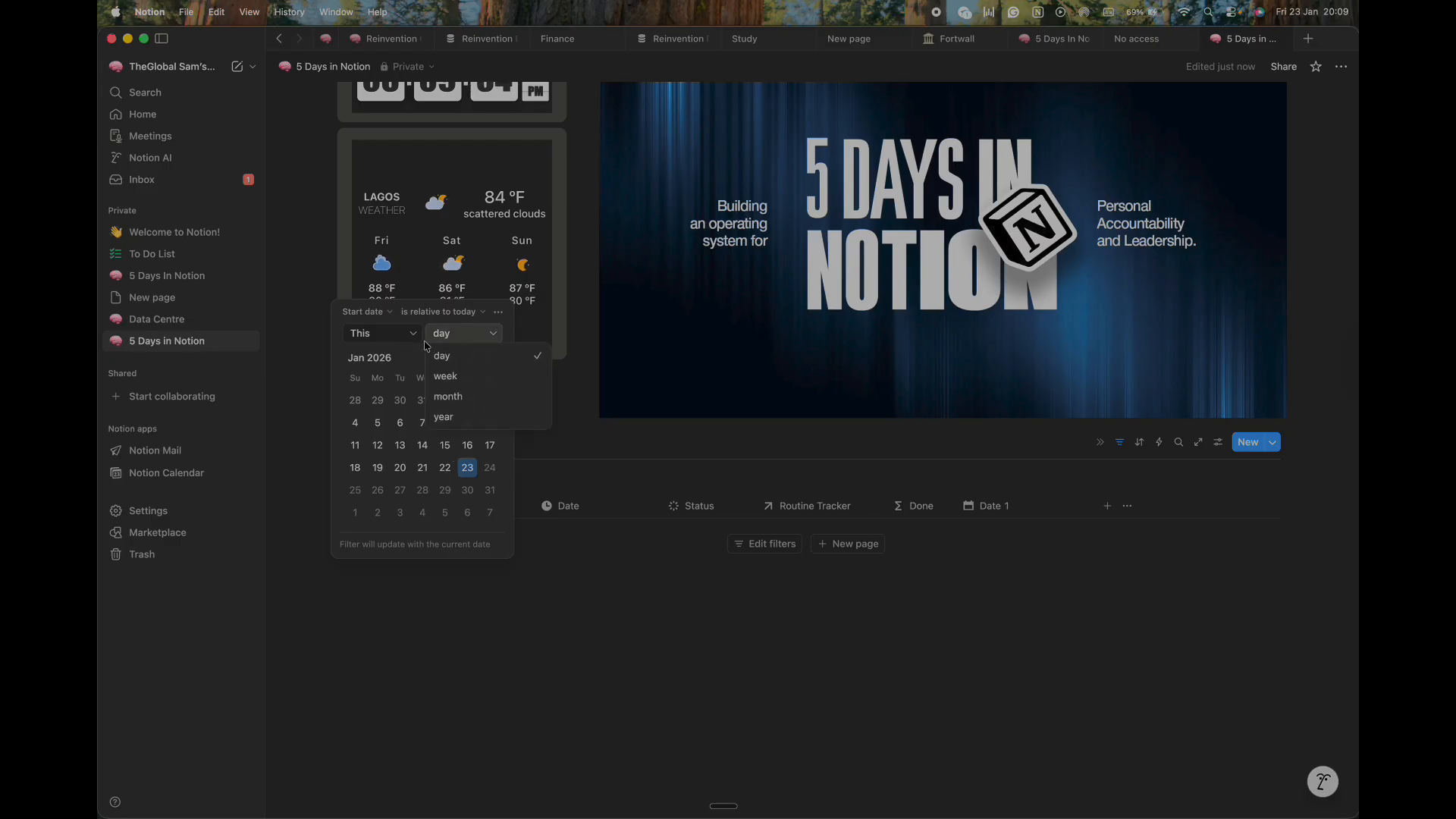
pyautogui.click(387, 334)
pyautogui.click(383, 334)
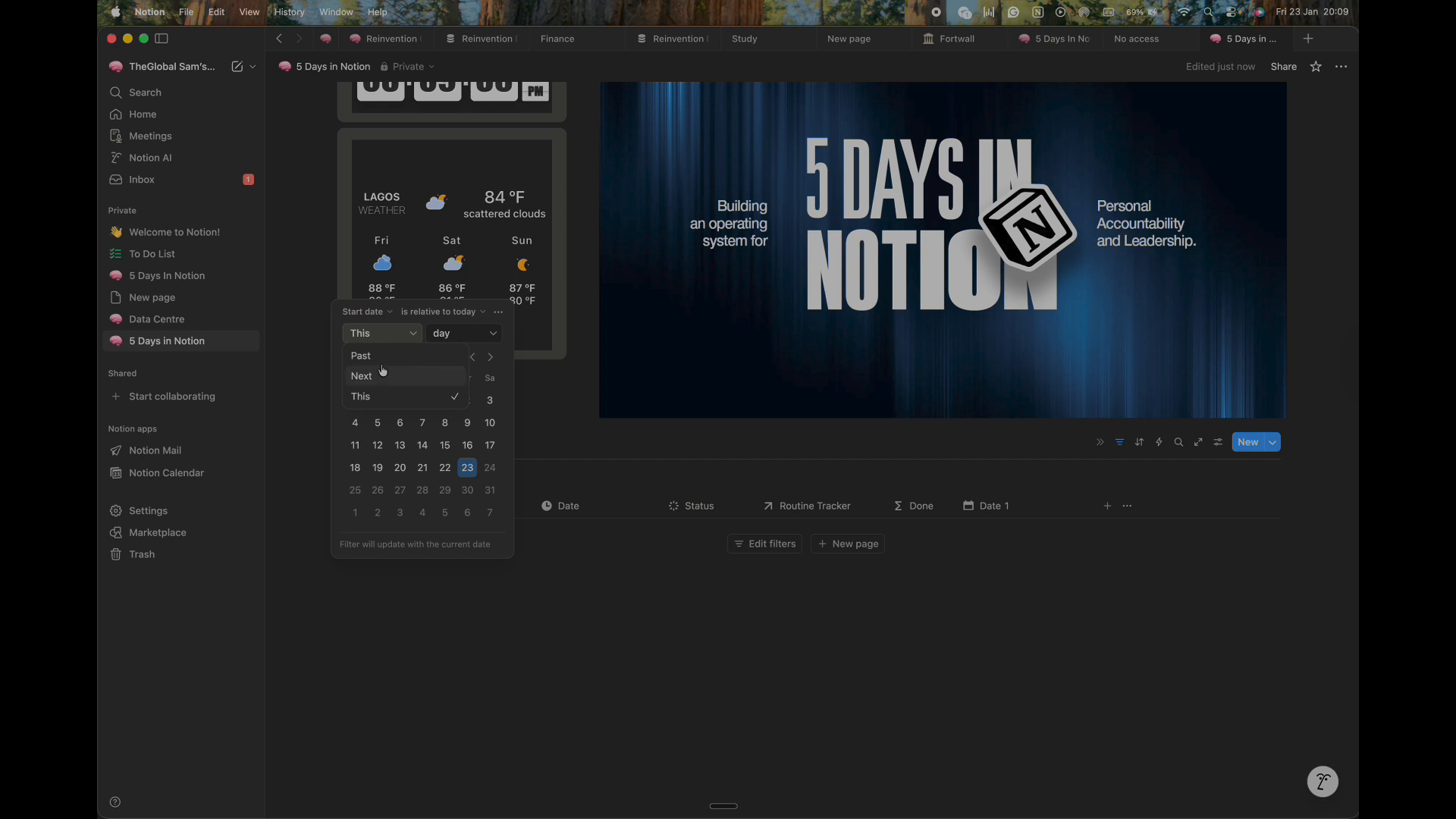
pyautogui.click(361, 356)
pyautogui.scroll(-3, 874, 655)
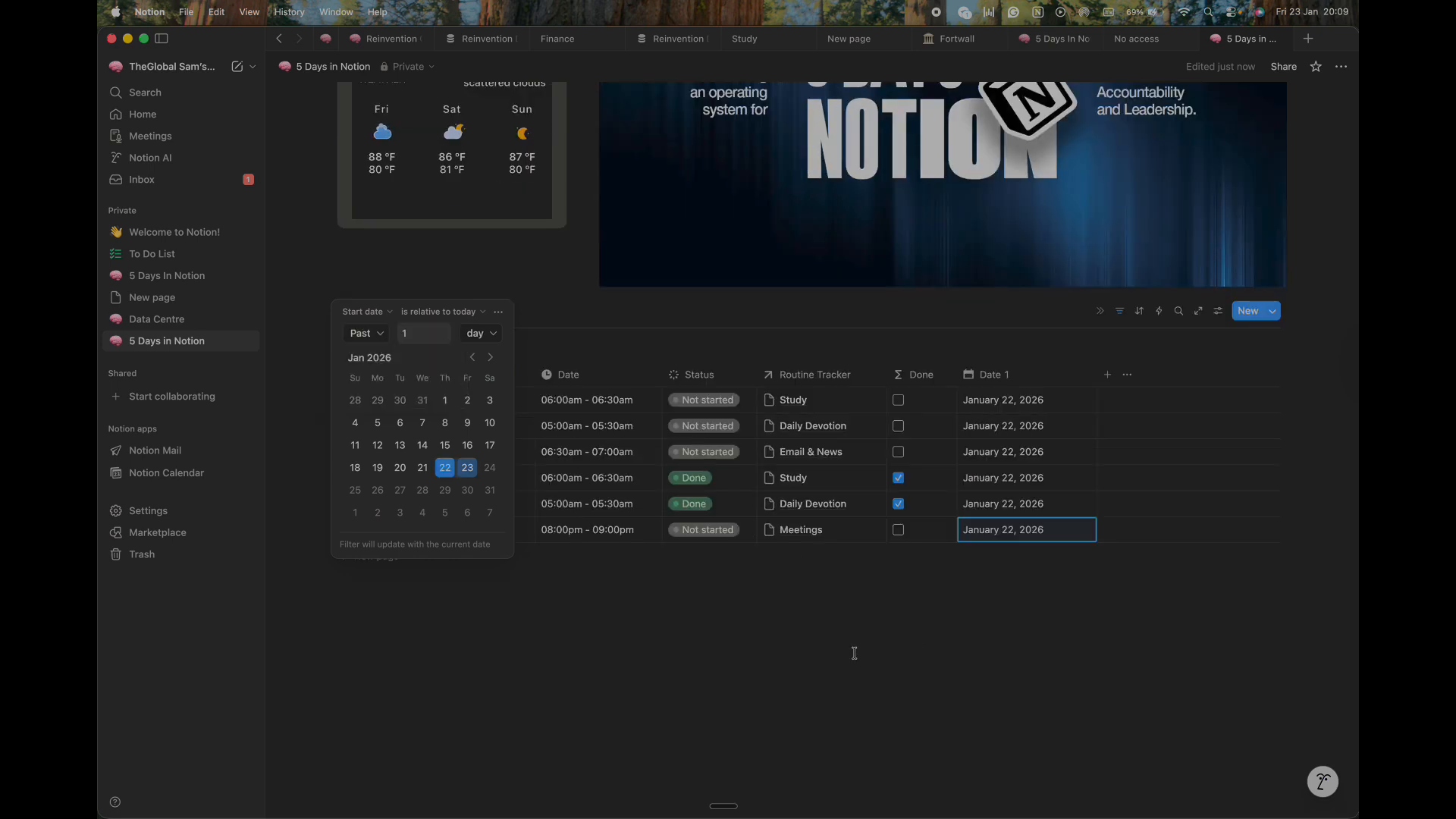
pyautogui.click(814, 646)
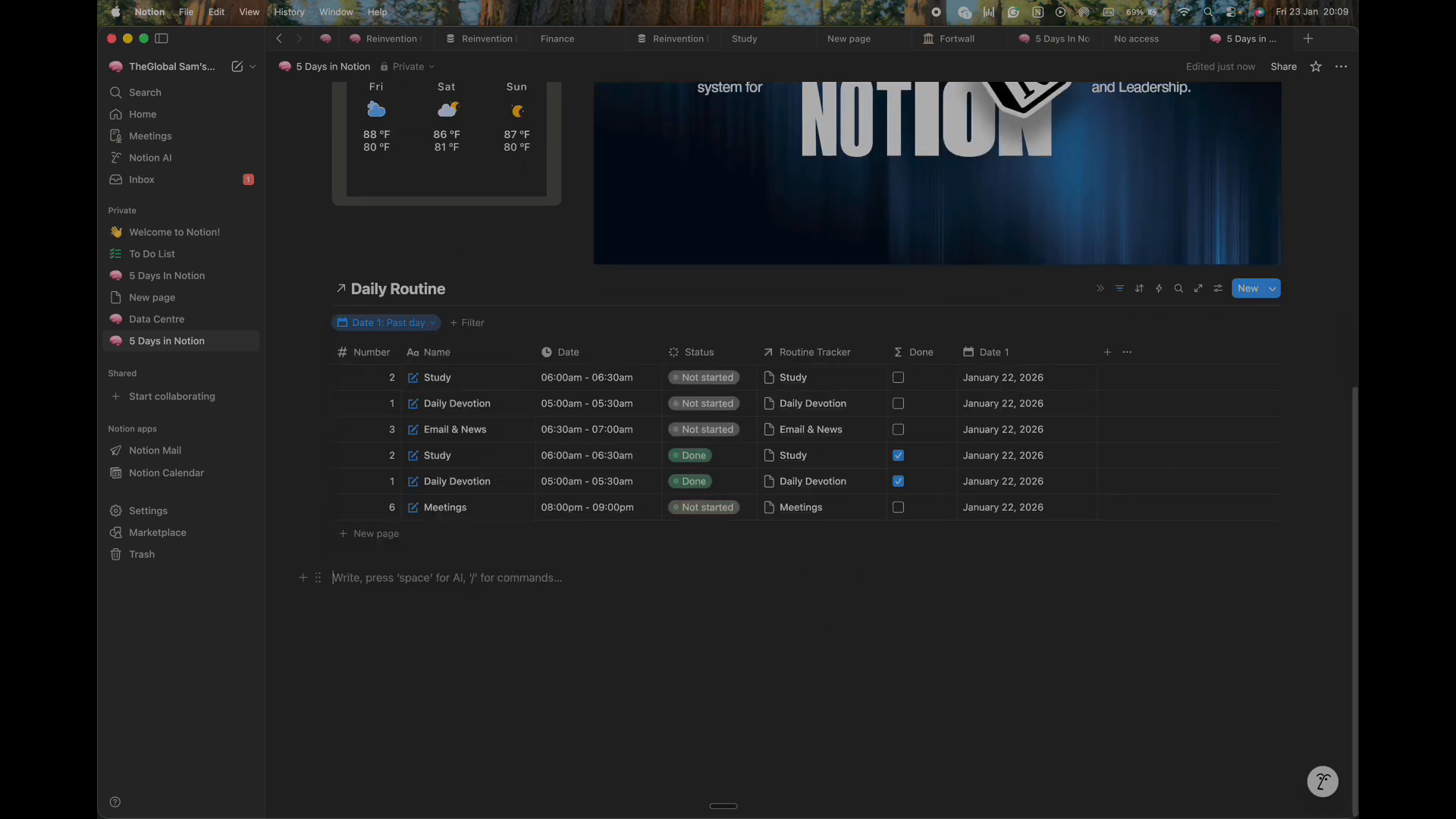
# Sort the Daily Routine view by Number in ascending order and collapse the filter and sort settings row.
pyautogui.scroll(1, 858, 582)
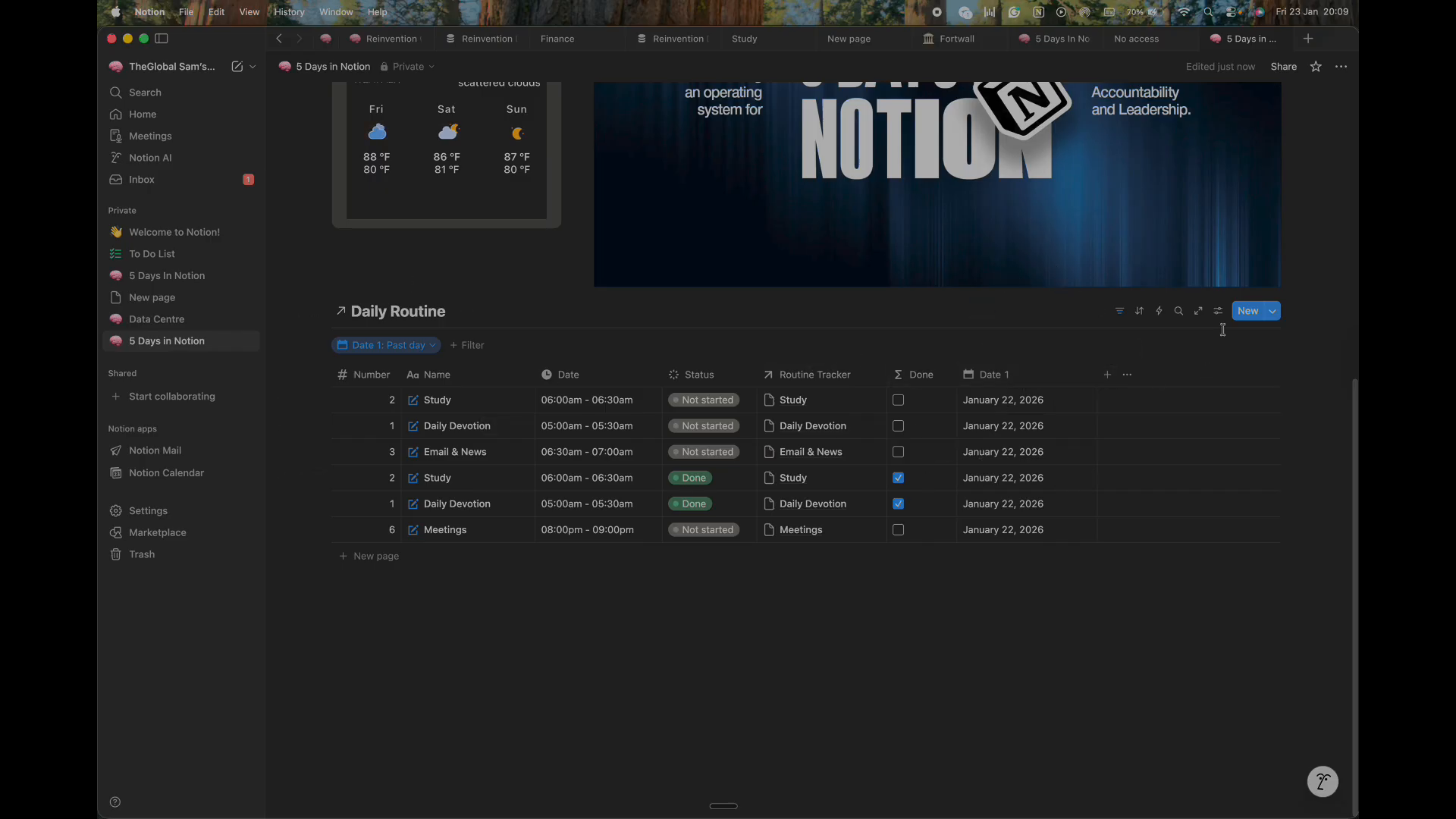
pyautogui.click(1141, 314)
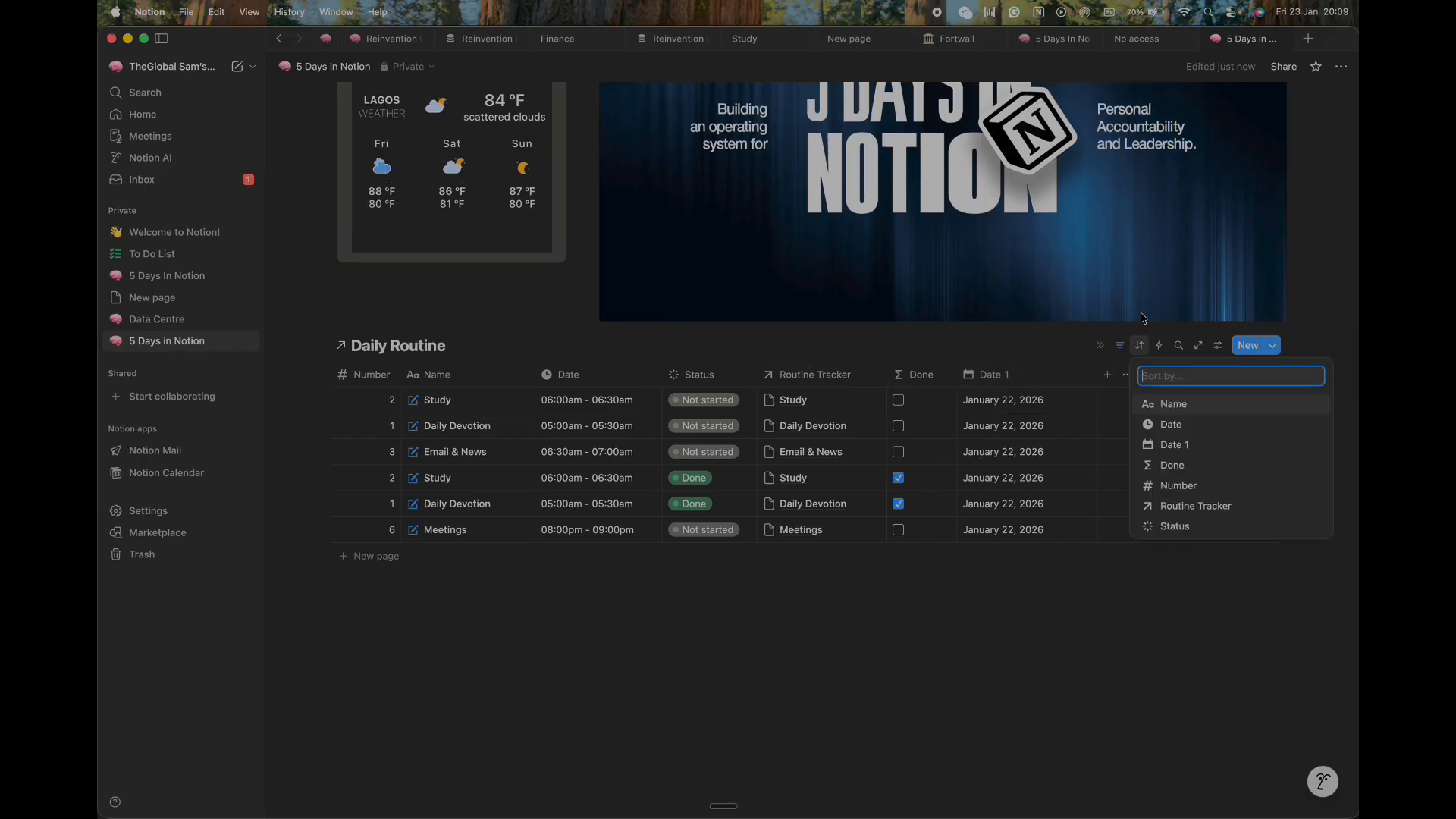
pyautogui.click(1179, 487)
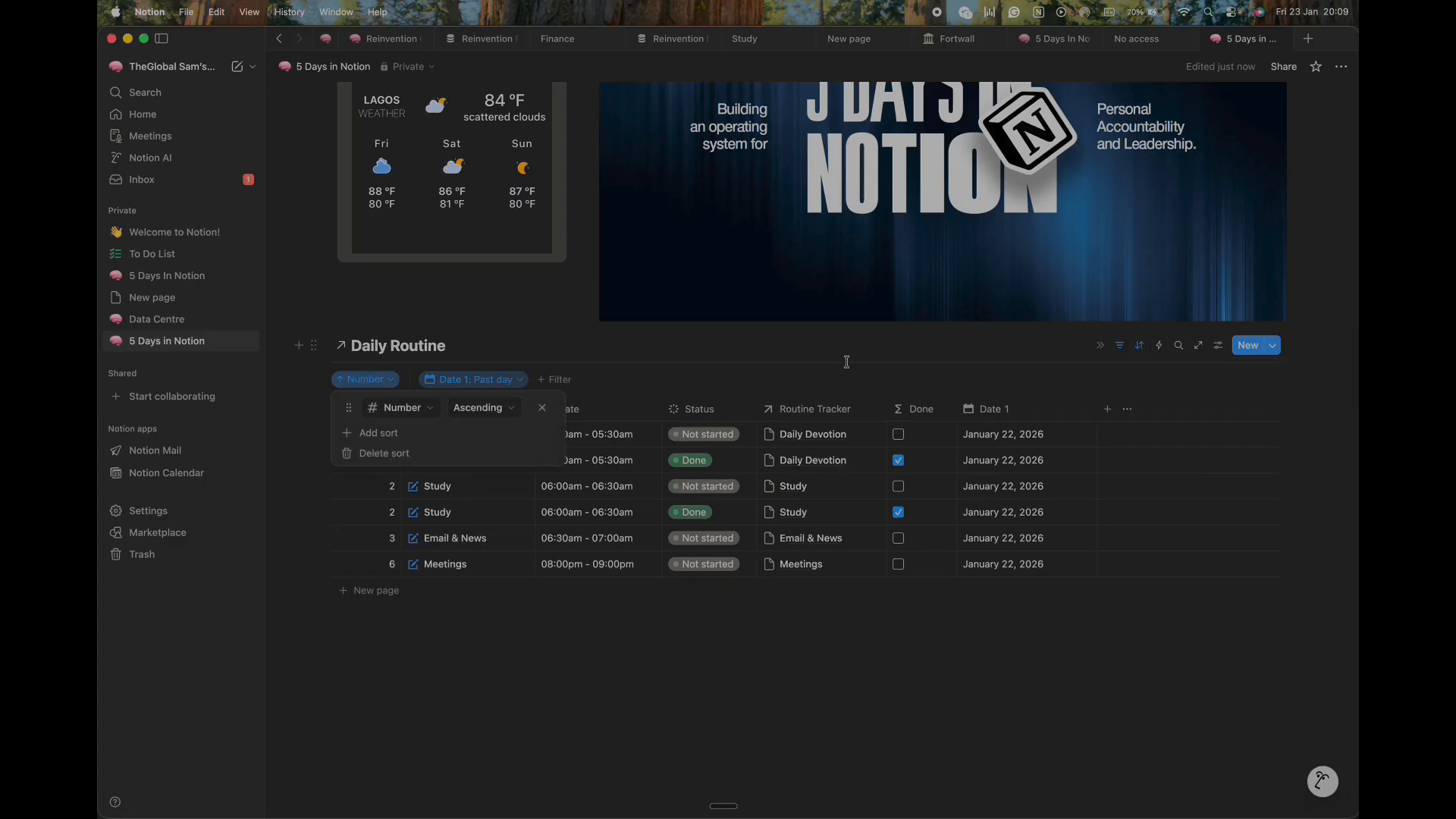
pyautogui.click(1122, 347)
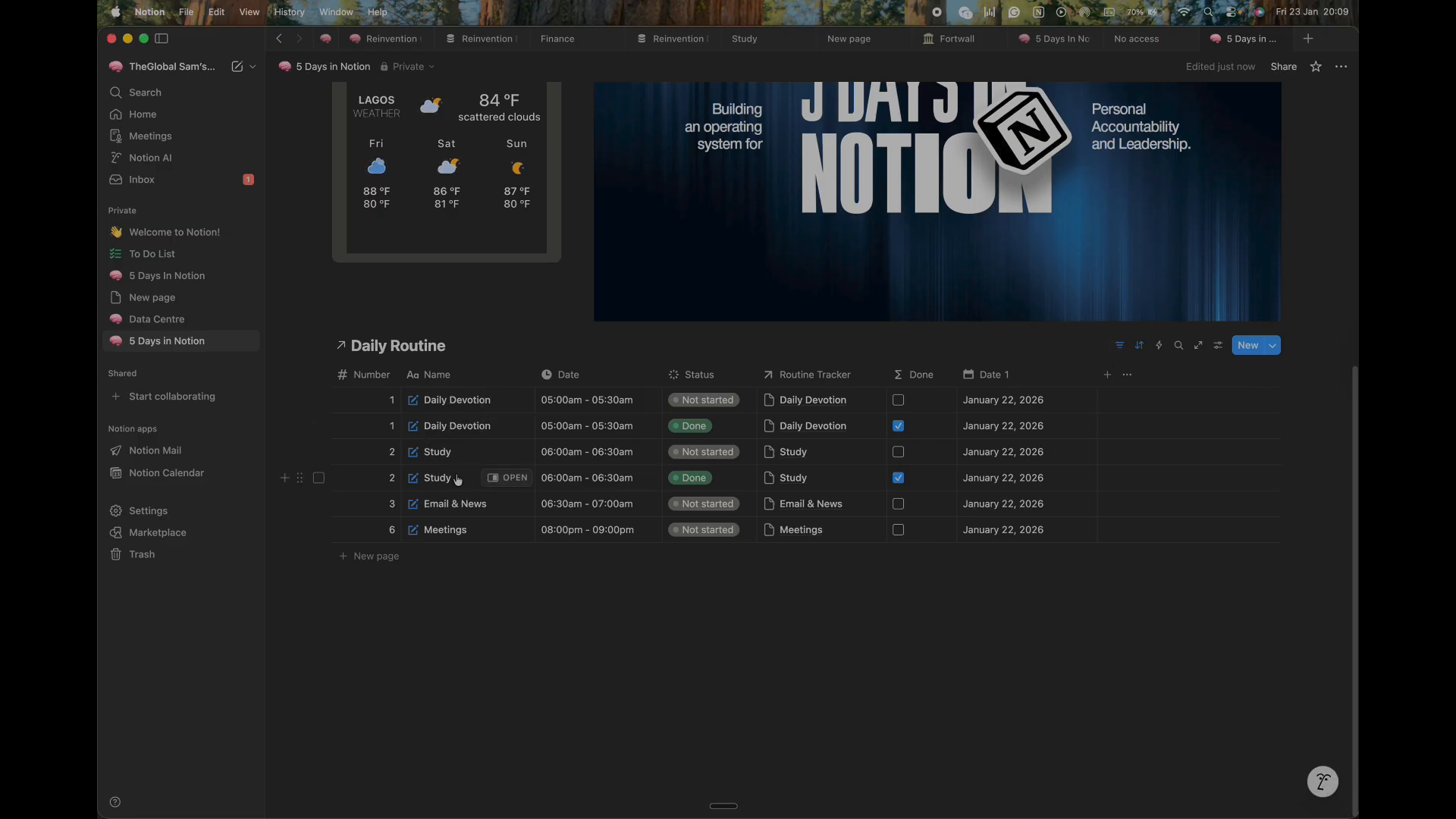
# Delete the duplicate Daily Devotion and Study entries that are marked Done from the Daily Routine view.
pyautogui.click(319, 426)
pyautogui.click(319, 478)
pyautogui.click(576, 343)
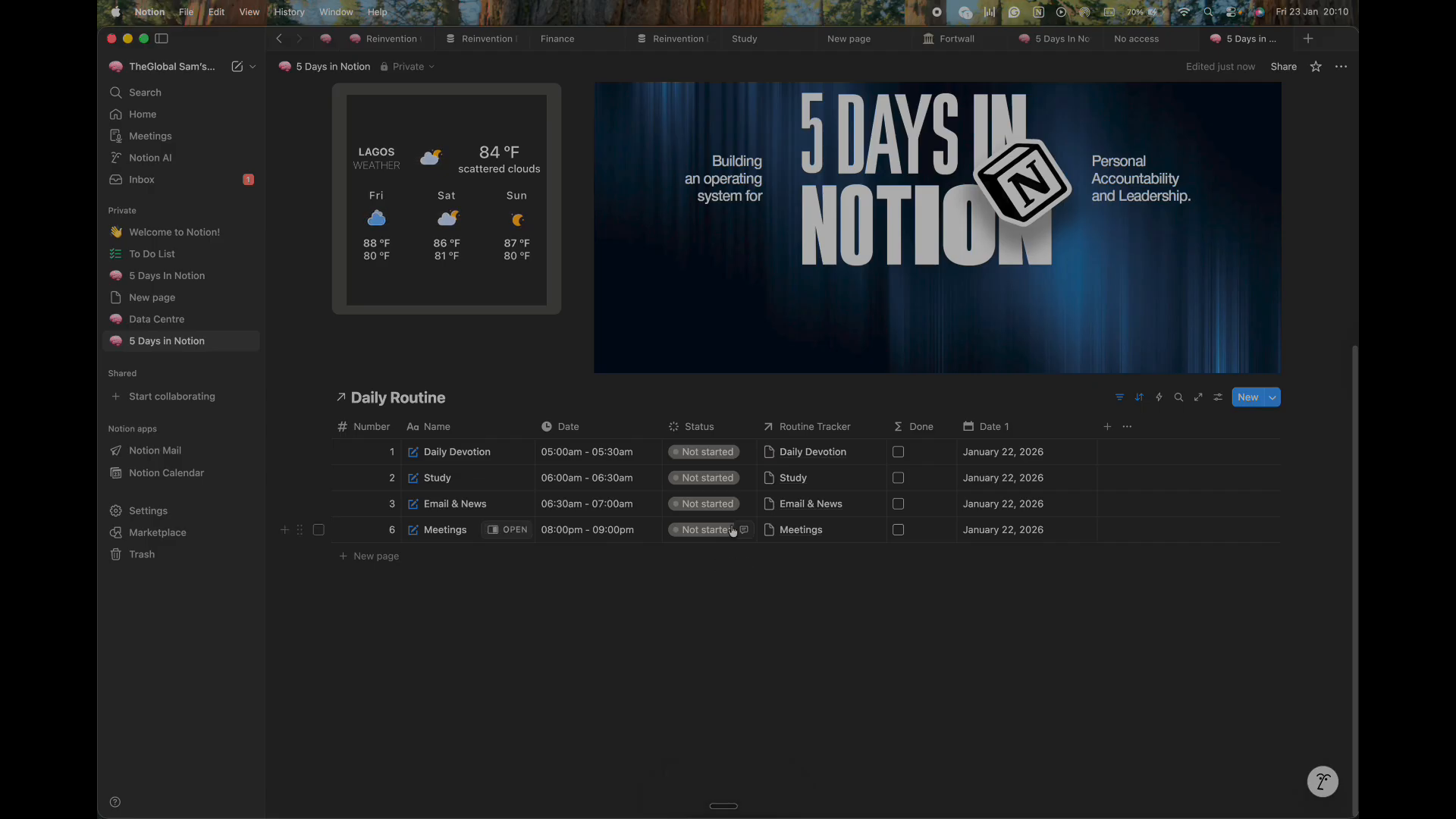
# Set the status of the Daily Devotion and Study entries to Done.
pyautogui.click(708, 451)
pyautogui.click(710, 603)
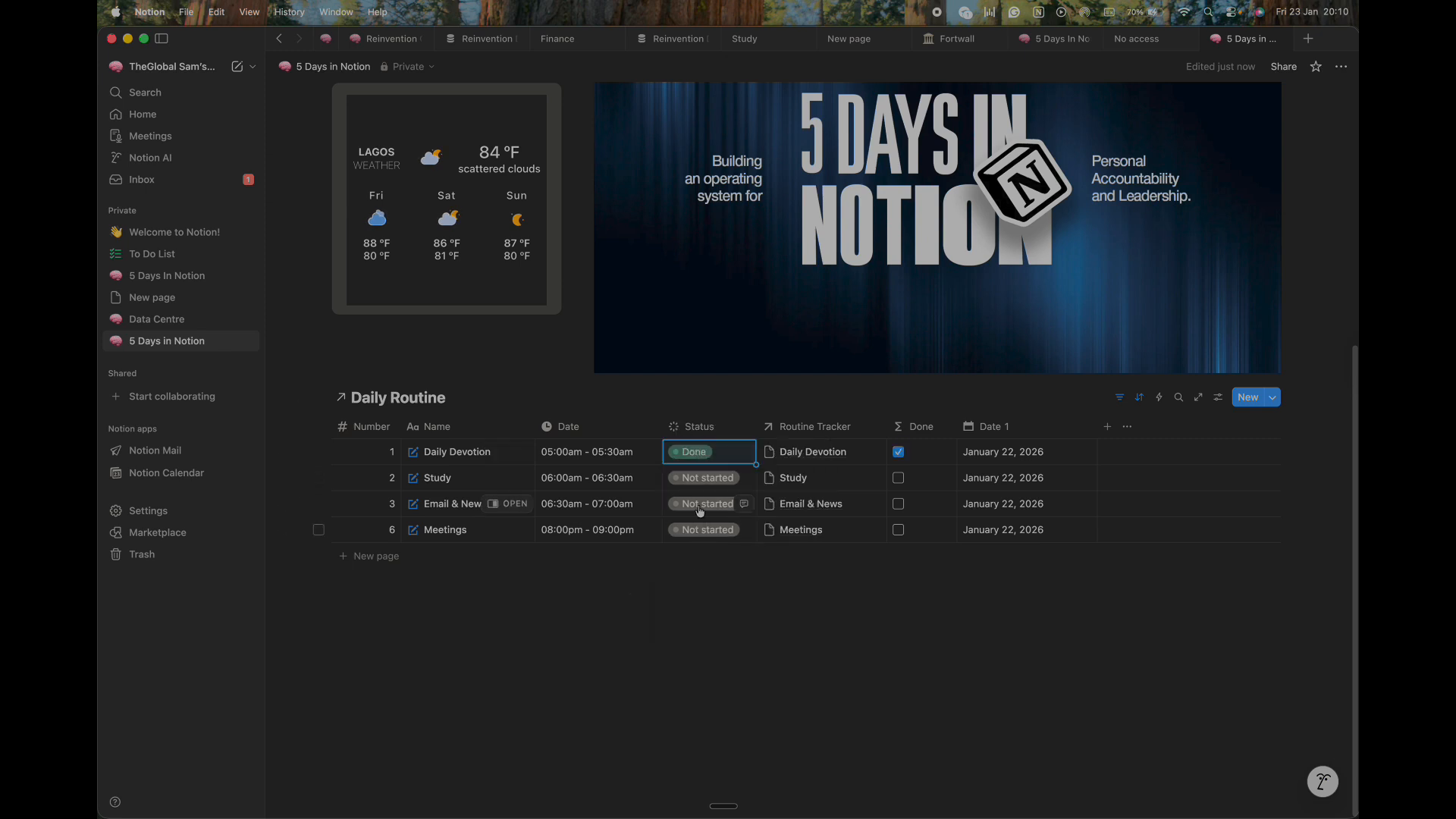
pyautogui.click(700, 478)
pyautogui.click(711, 630)
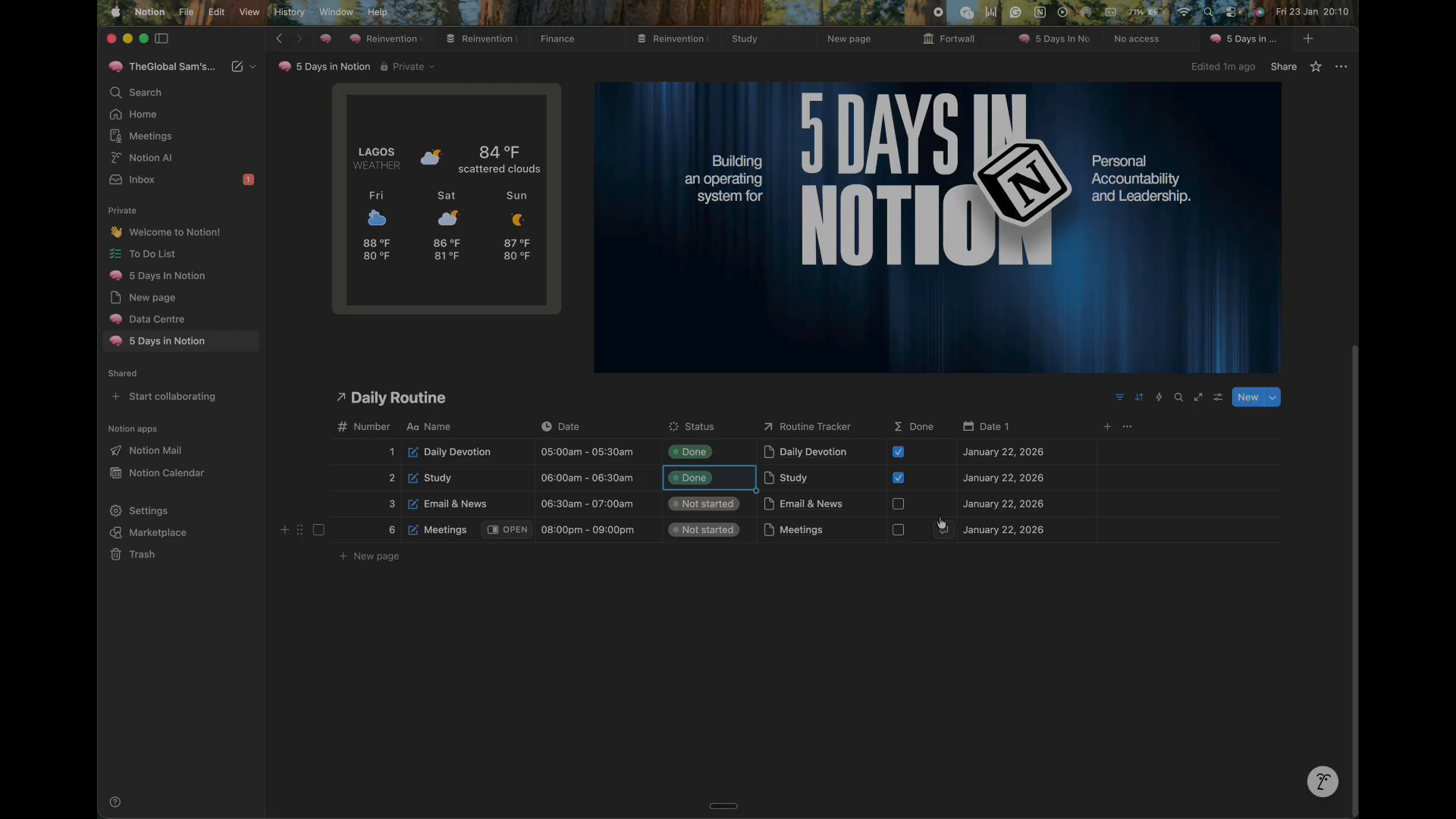
# Hide the Date 1, Done and Routine Tracker properties in the Daily Routine table view.
pyautogui.click(1218, 398)
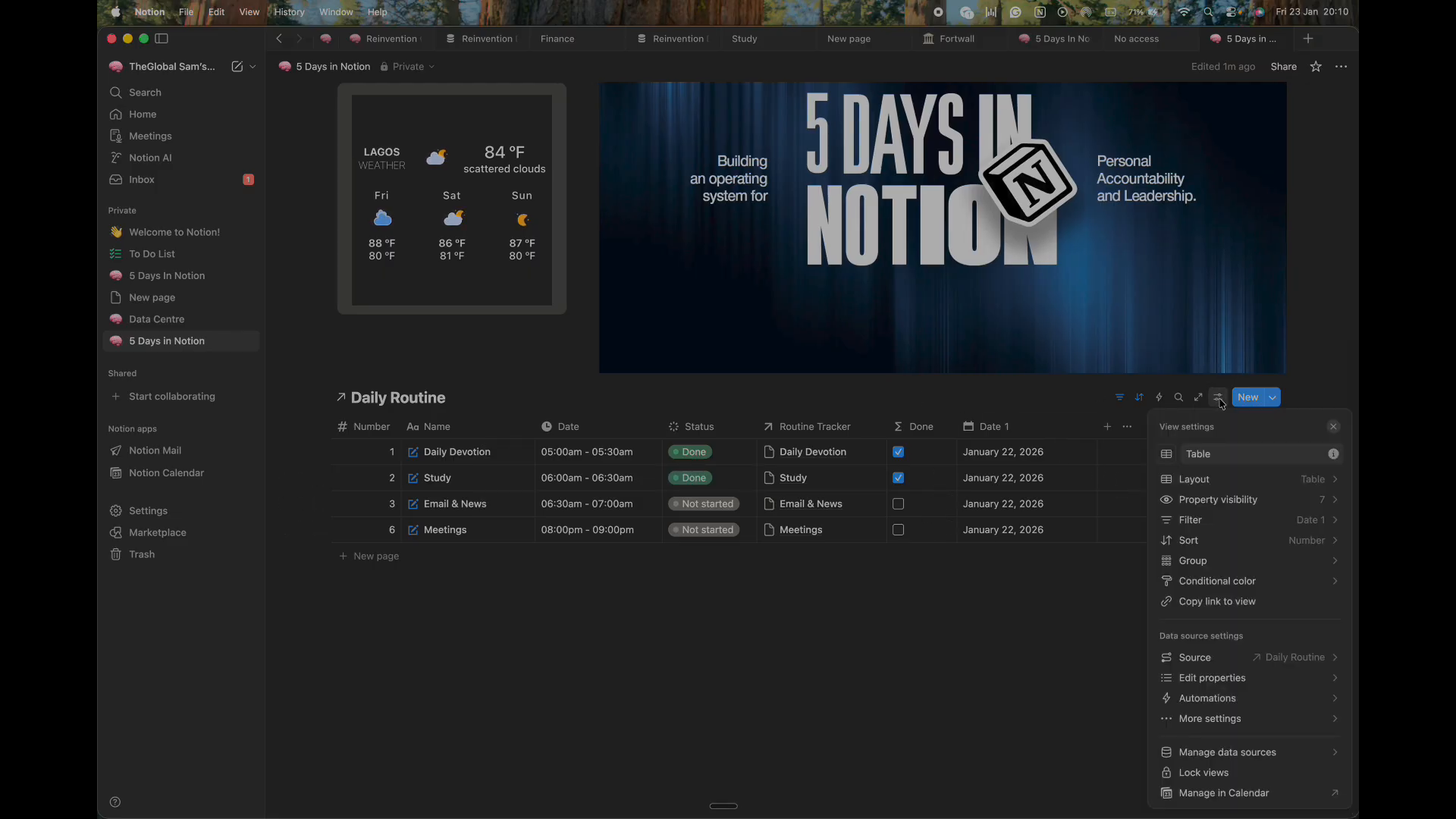
pyautogui.click(1229, 505)
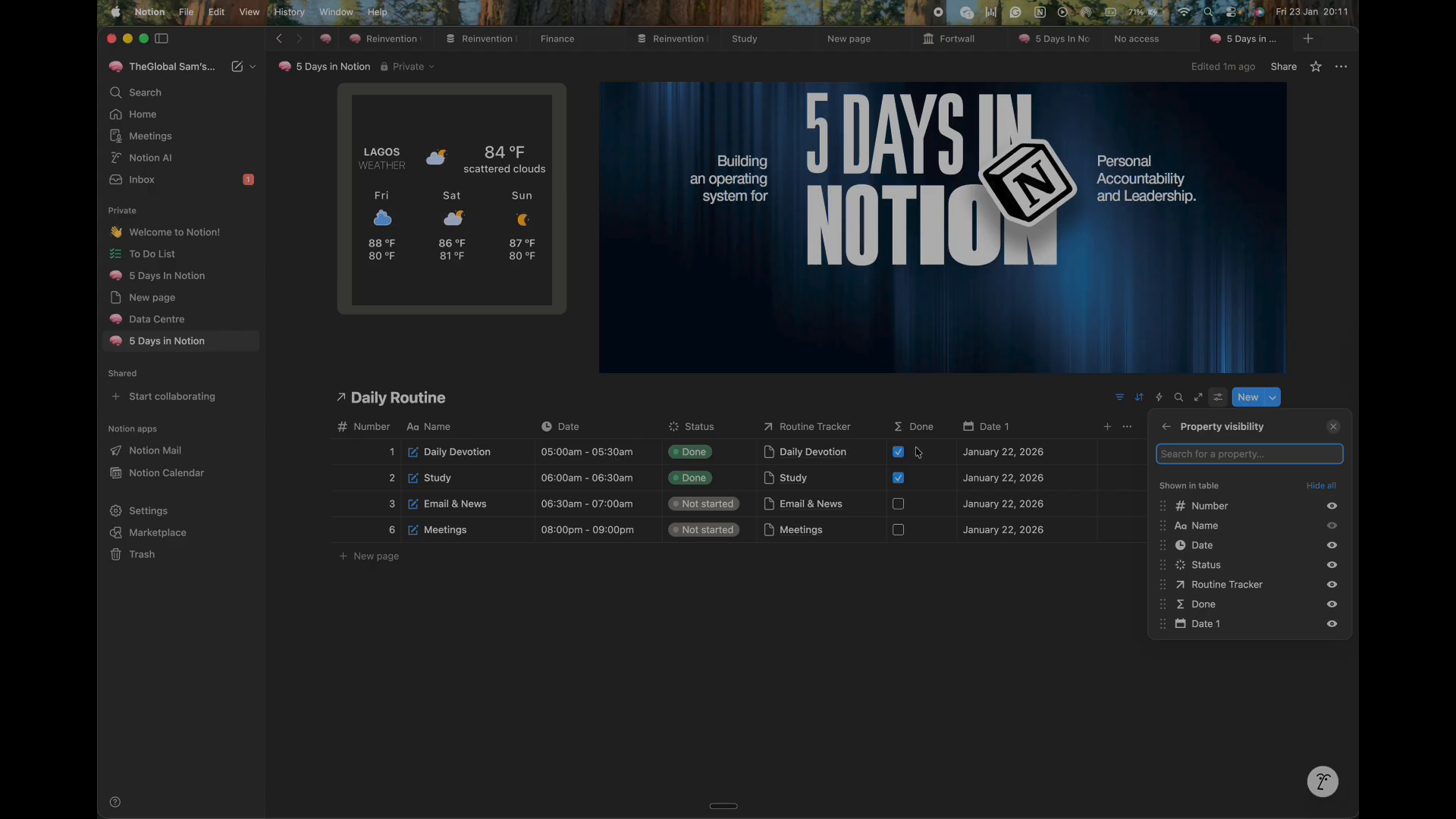
pyautogui.click(1333, 623)
pyautogui.click(1333, 604)
pyautogui.click(1333, 584)
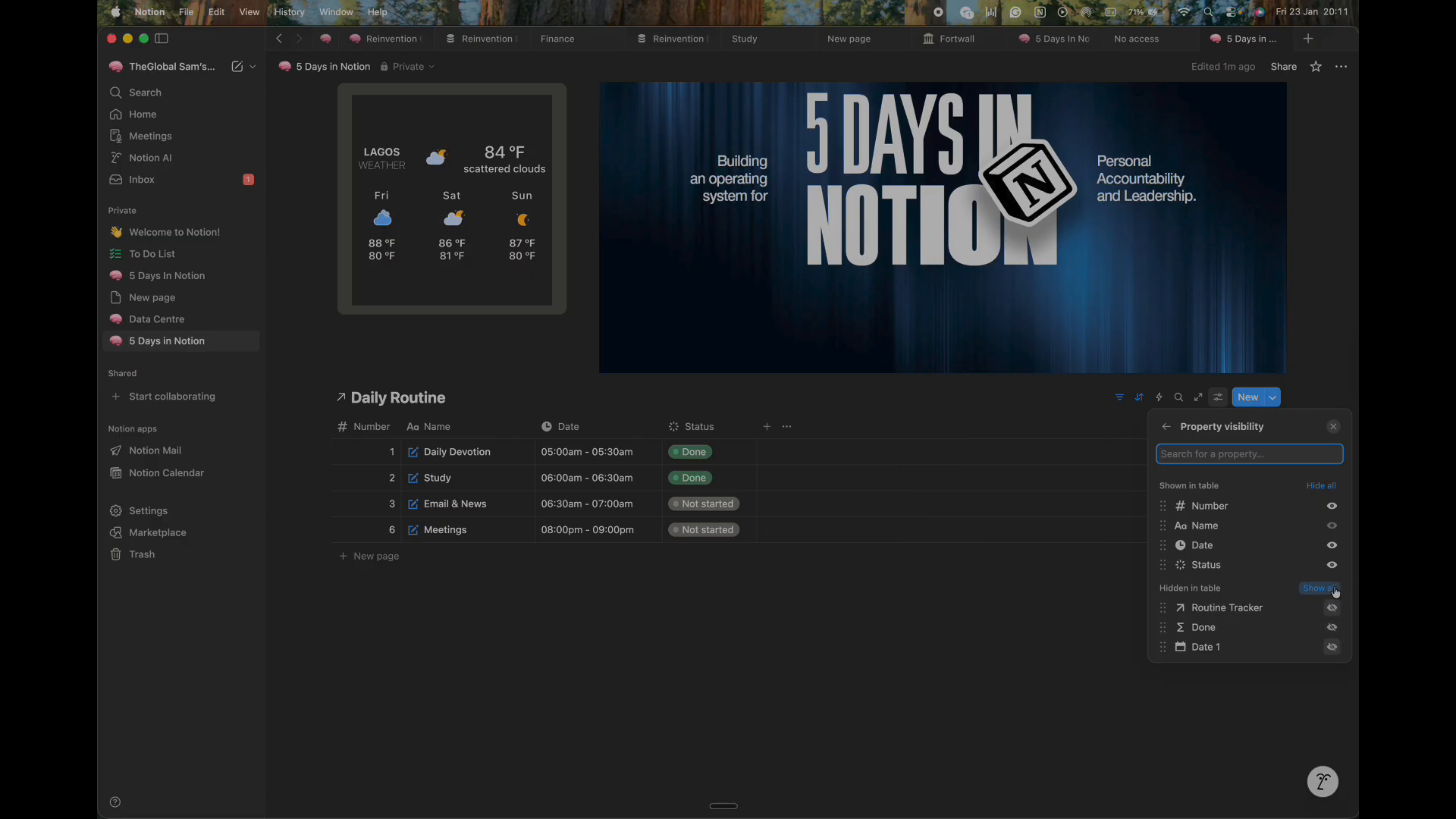
pyautogui.click(969, 736)
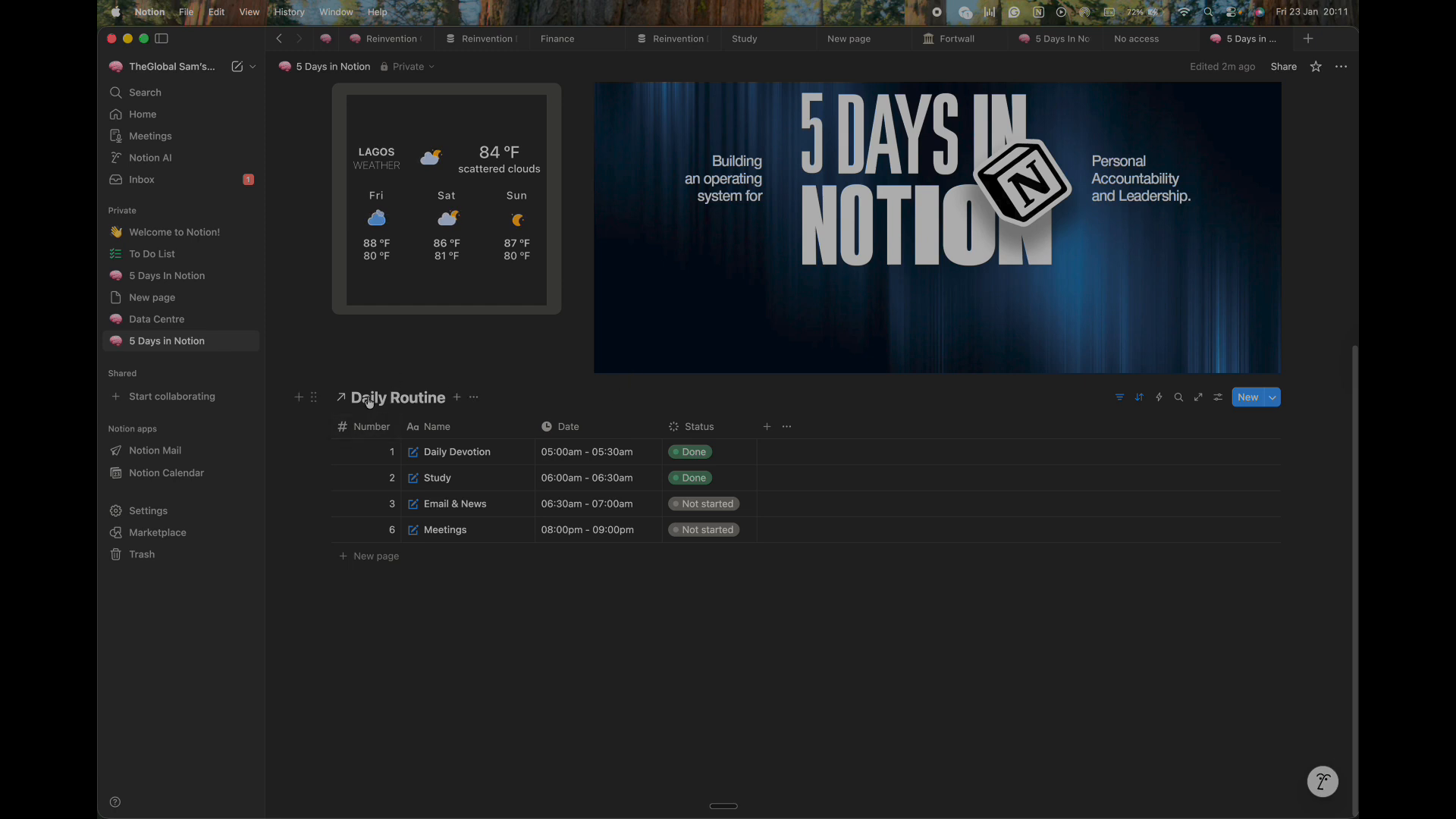
# Add a second table view to the linked Daily Routine database.
pyautogui.click(457, 399)
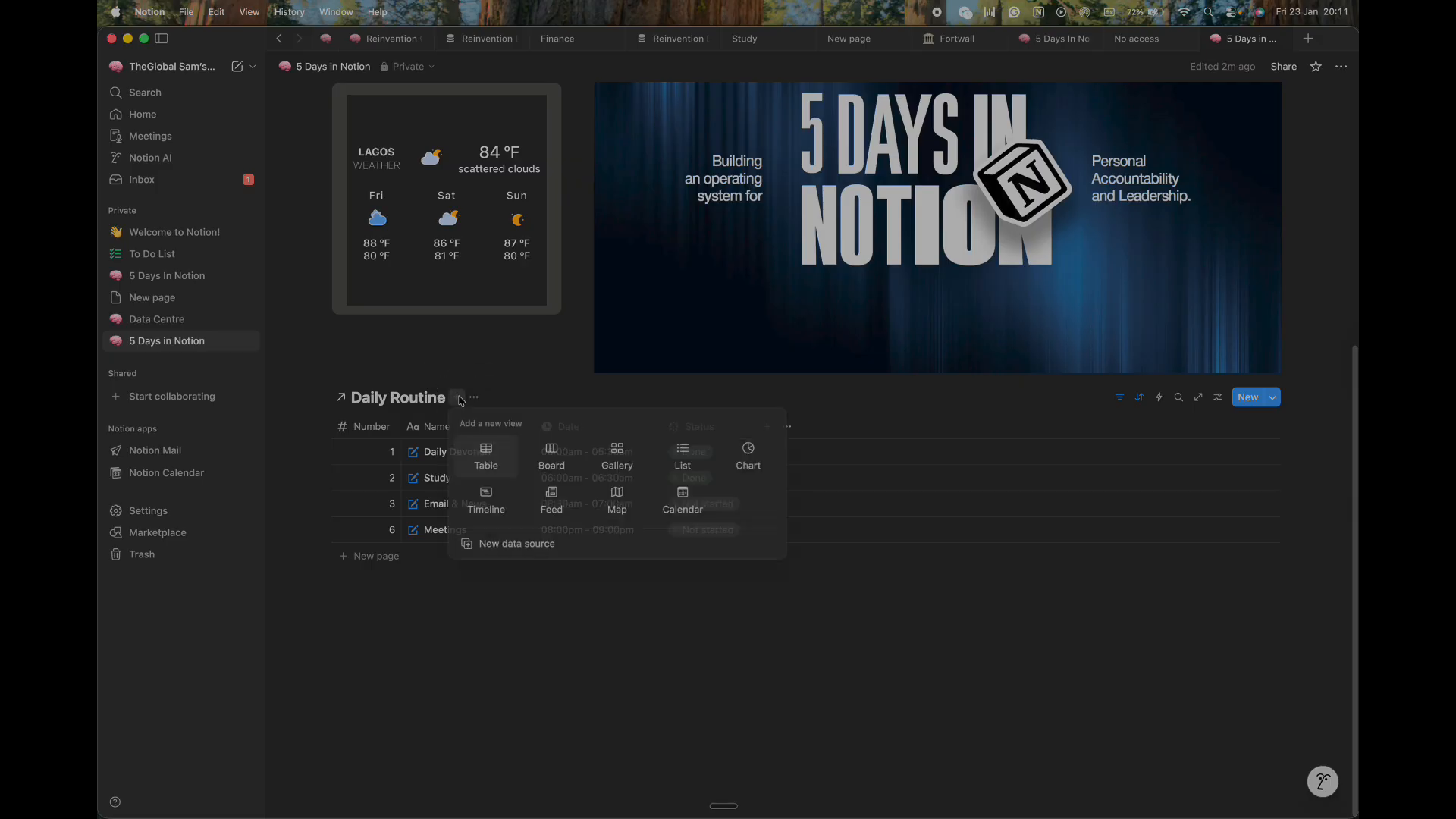
pyautogui.click(489, 459)
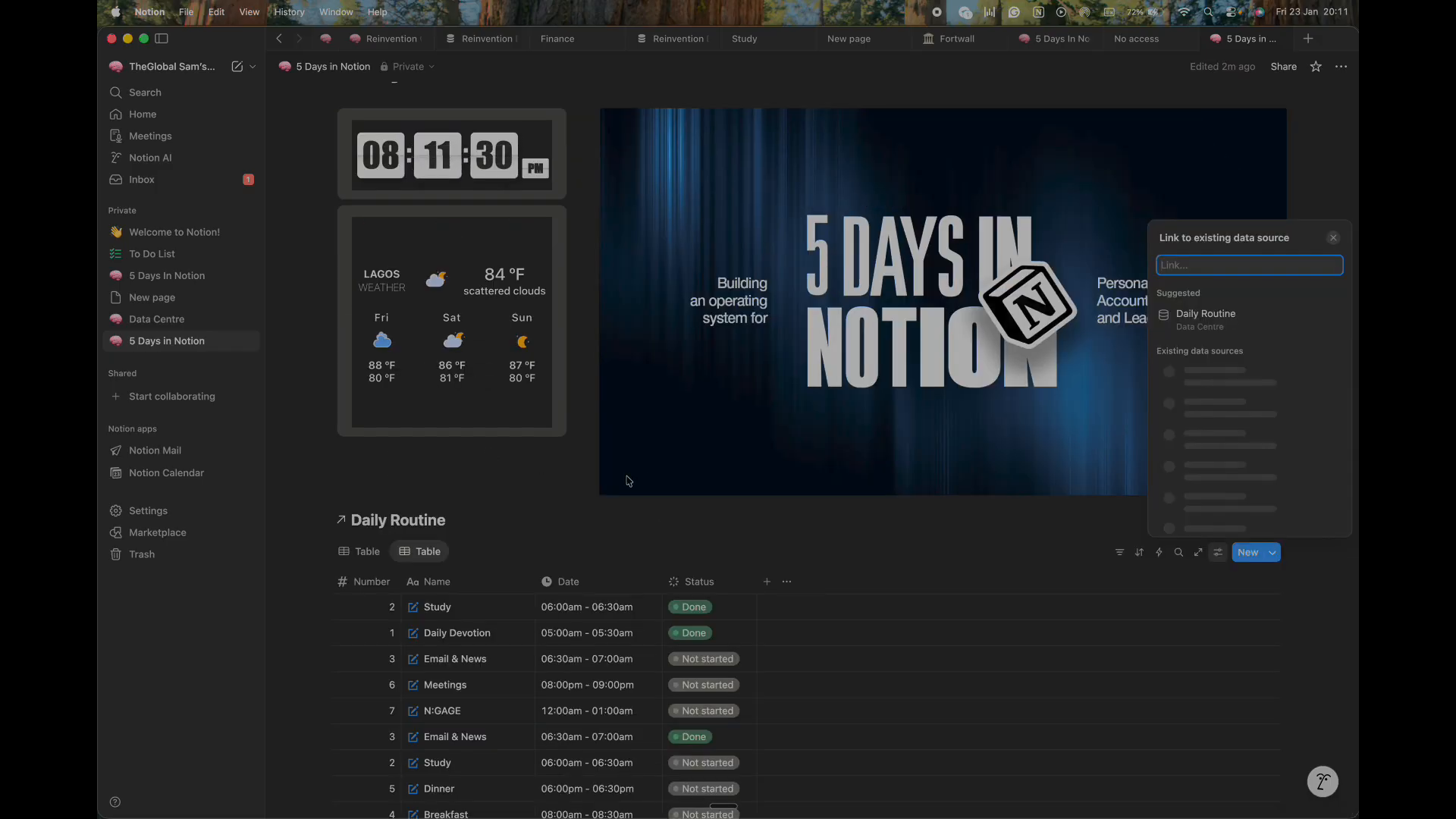
pyautogui.click(670, 546)
# Filter the second Daily Routine table view by Date 1, relative to today, set to Past day.
pyautogui.scroll(-4, 565, 449)
pyautogui.scroll(-1, 565, 448)
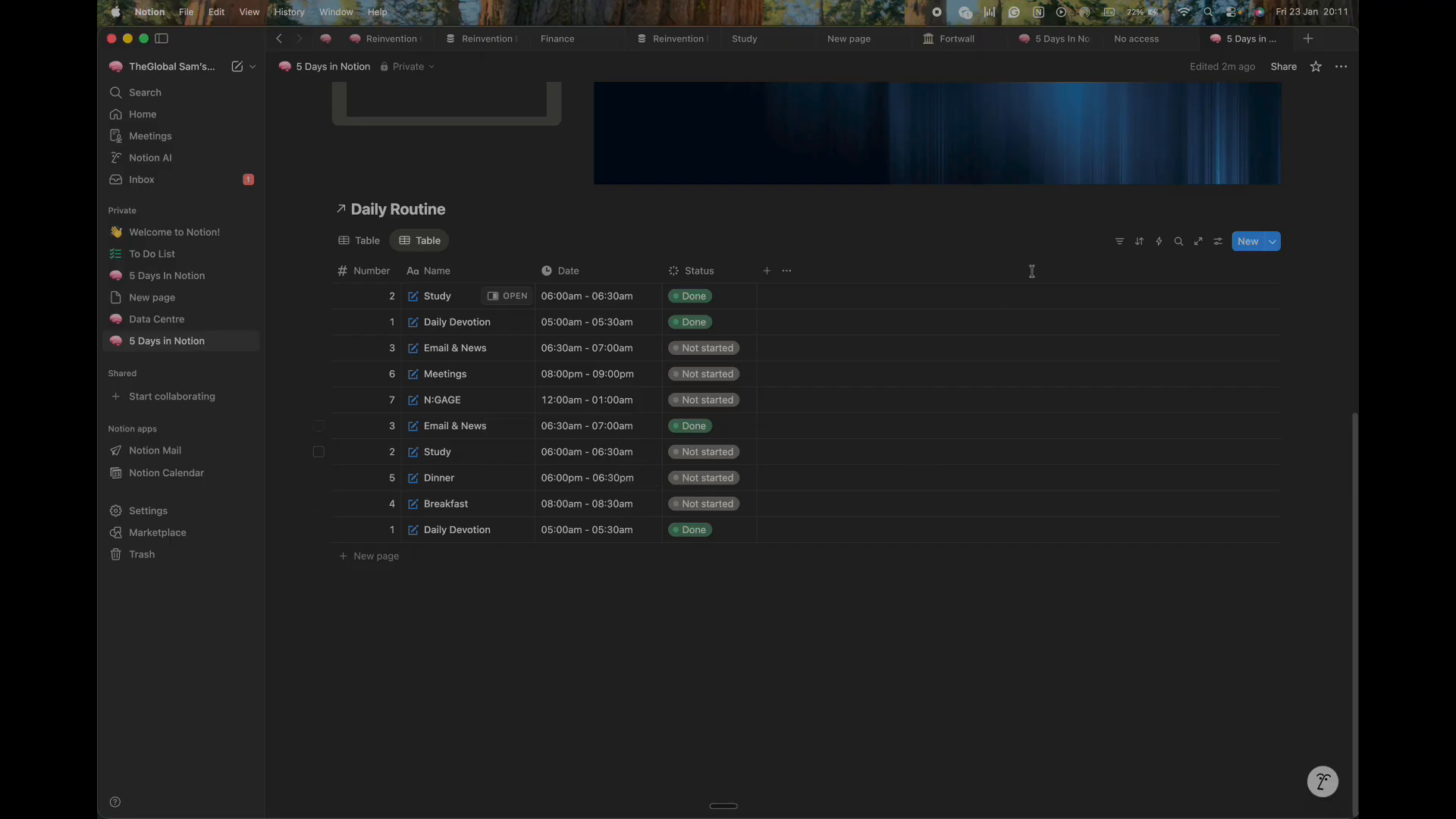
pyautogui.click(1121, 242)
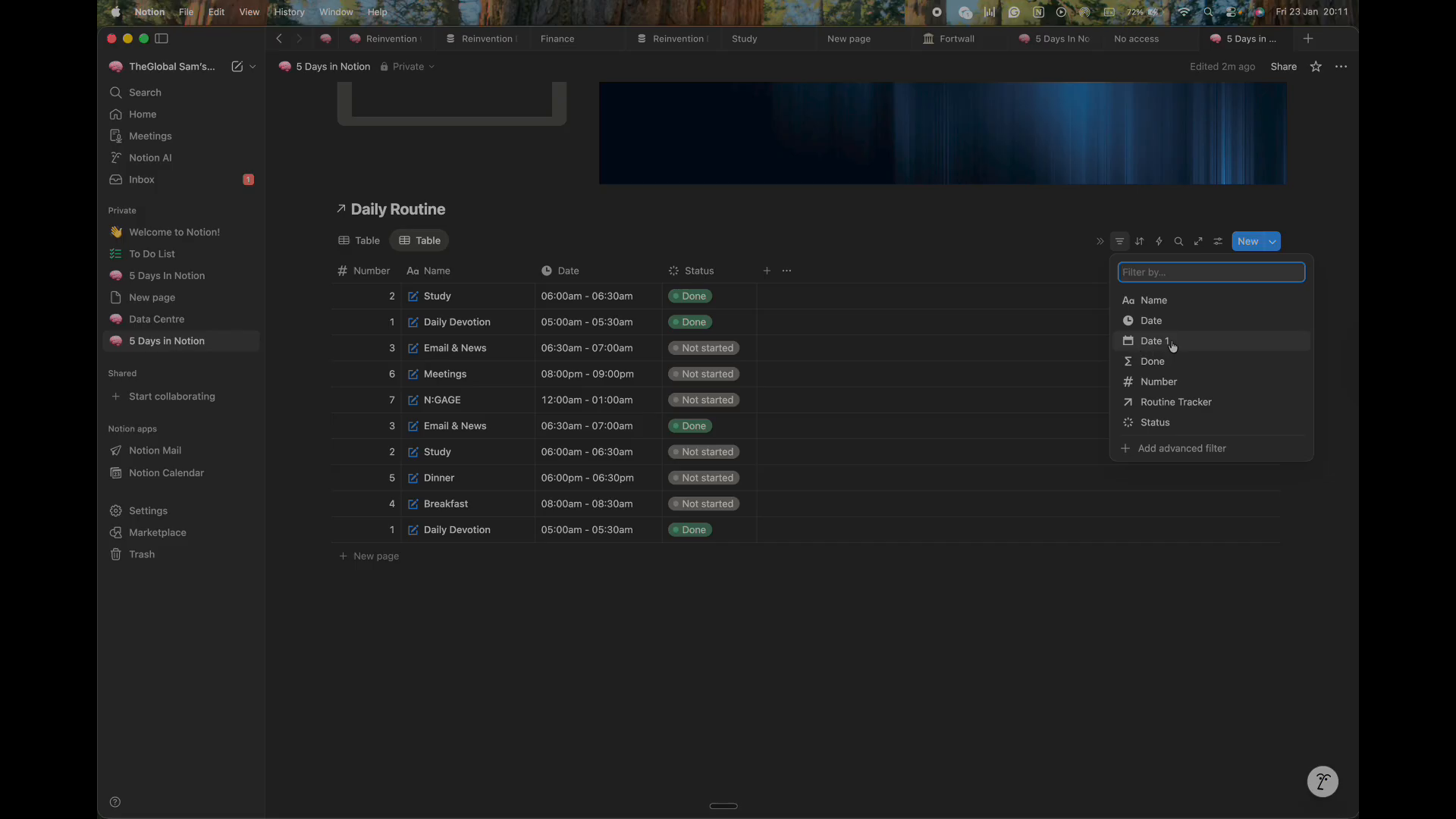
pyautogui.click(1156, 343)
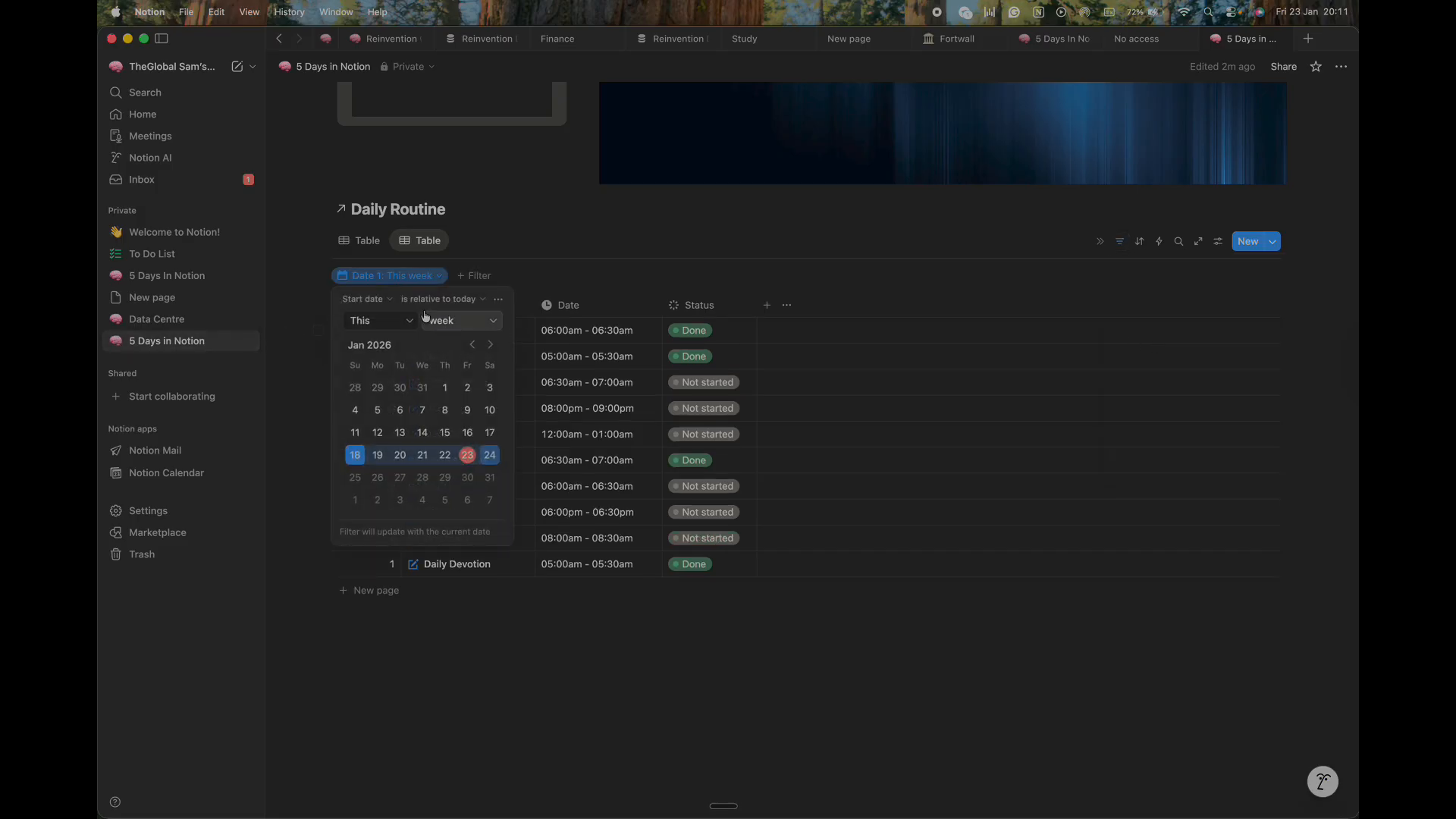
pyautogui.click(372, 320)
pyautogui.click(361, 341)
pyautogui.click(473, 321)
pyautogui.click(468, 343)
pyautogui.click(860, 327)
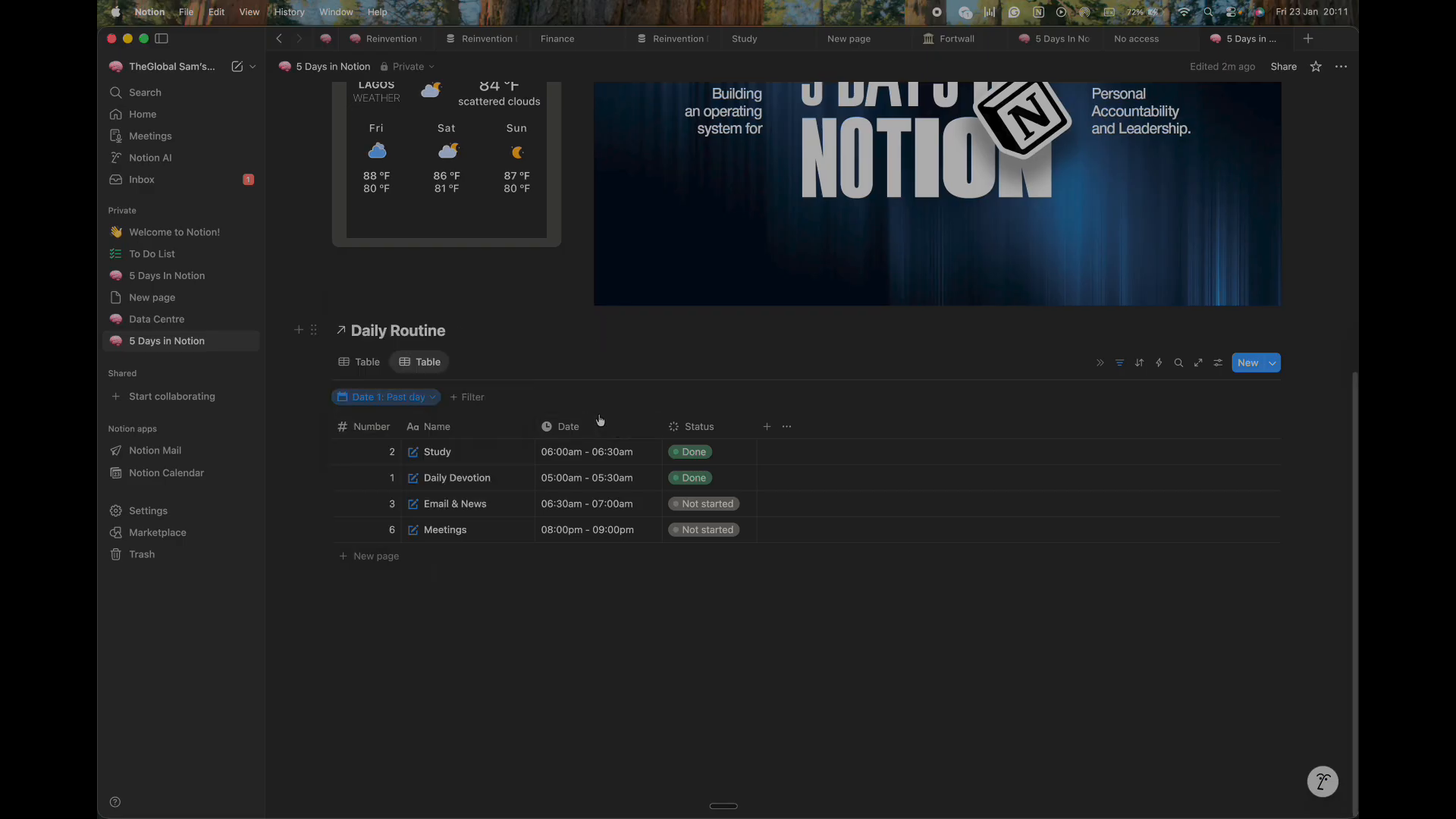
# Add a Status filter for the Complete group to the second Daily Routine table view.
pyautogui.click(1121, 362)
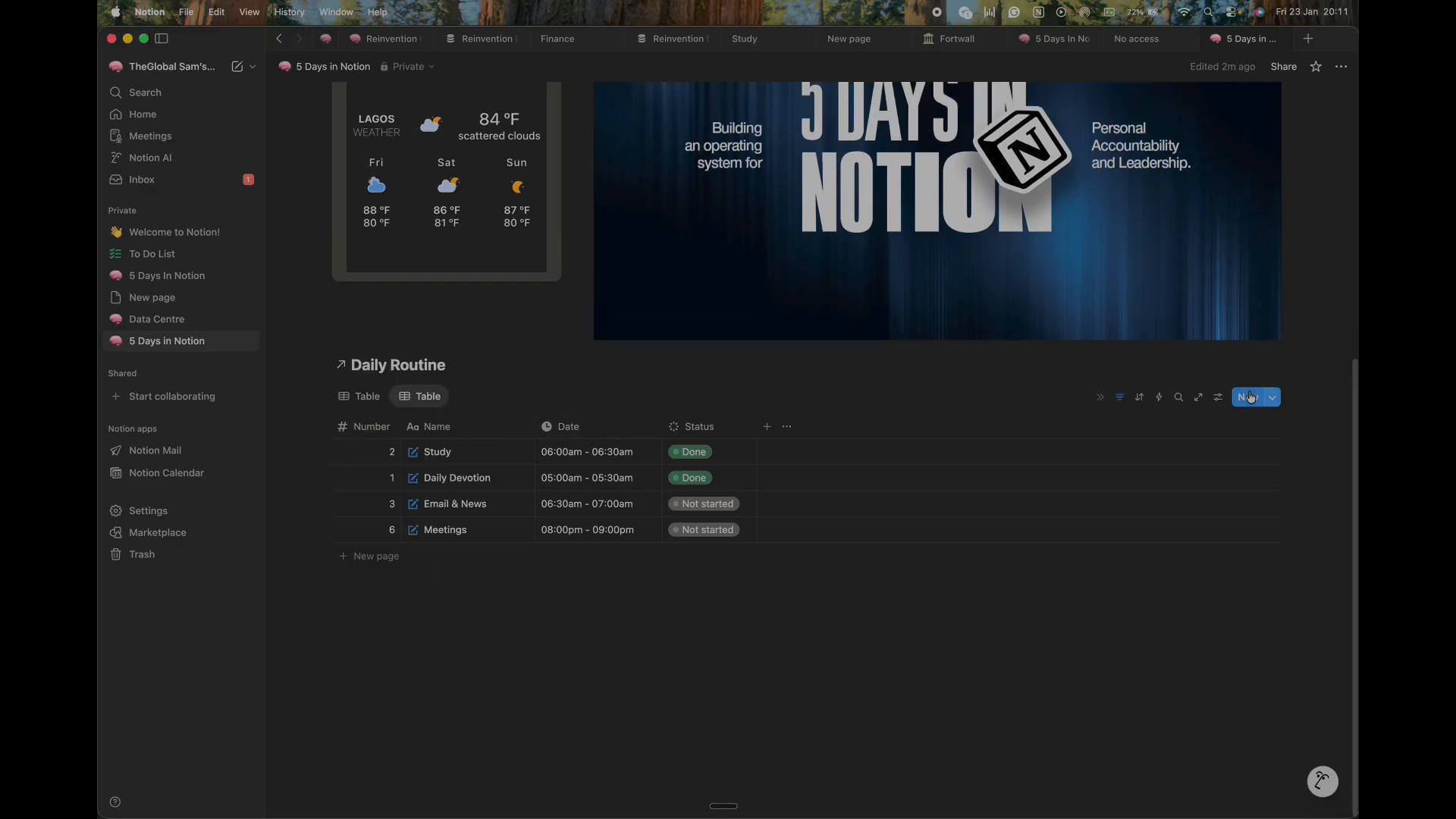
pyautogui.click(1121, 397)
pyautogui.click(472, 397)
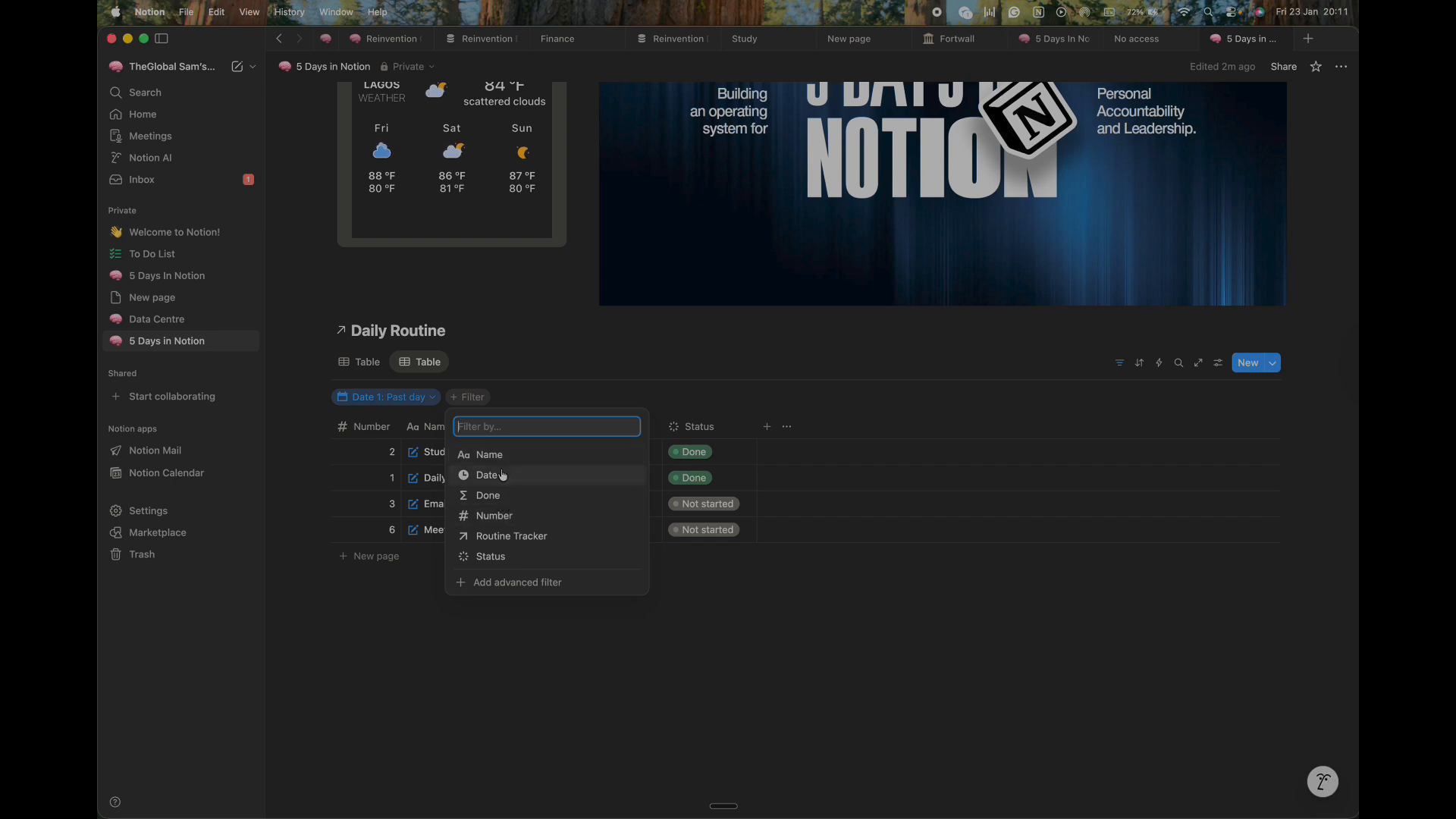
pyautogui.click(501, 556)
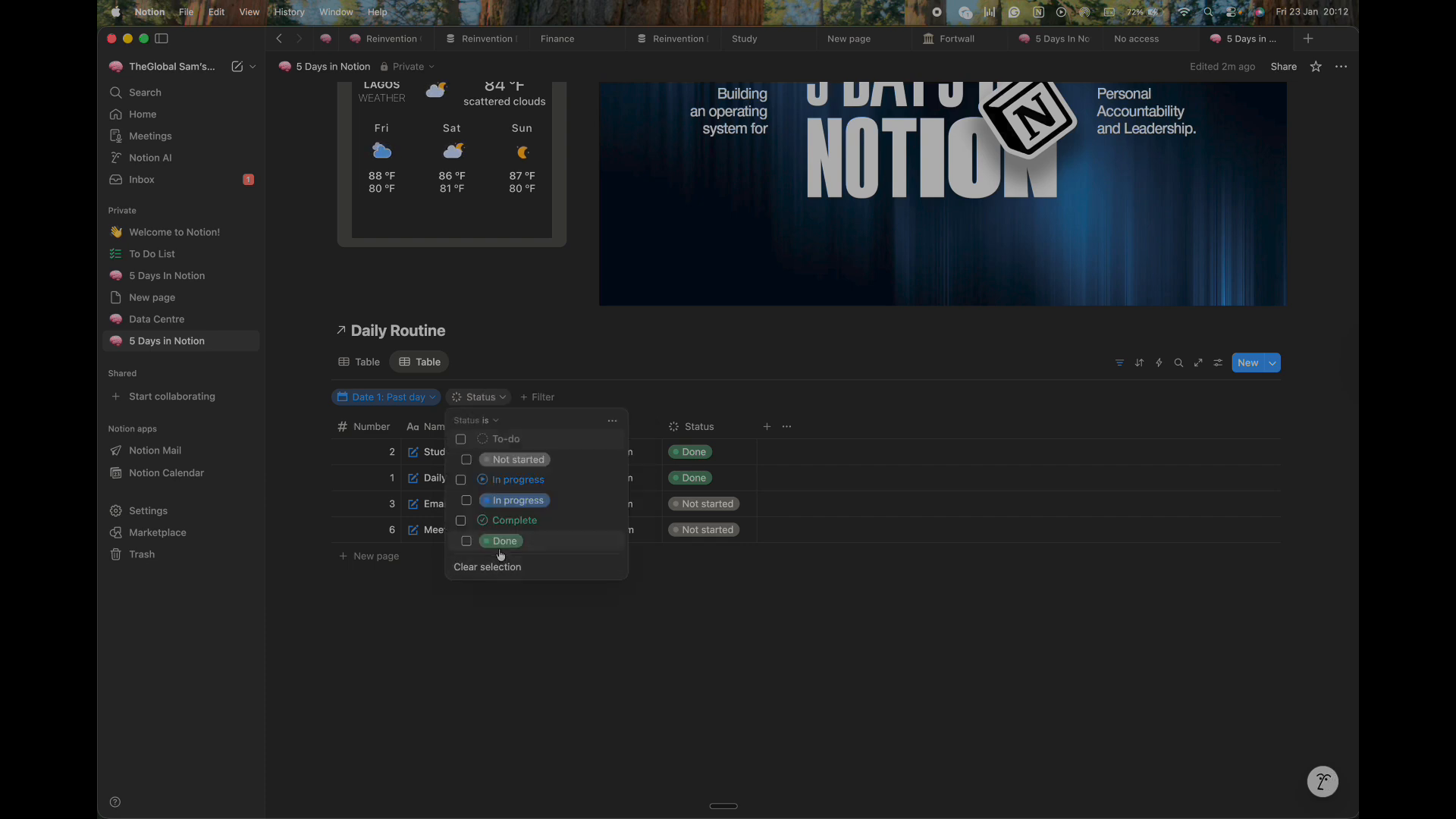
pyautogui.click(461, 520)
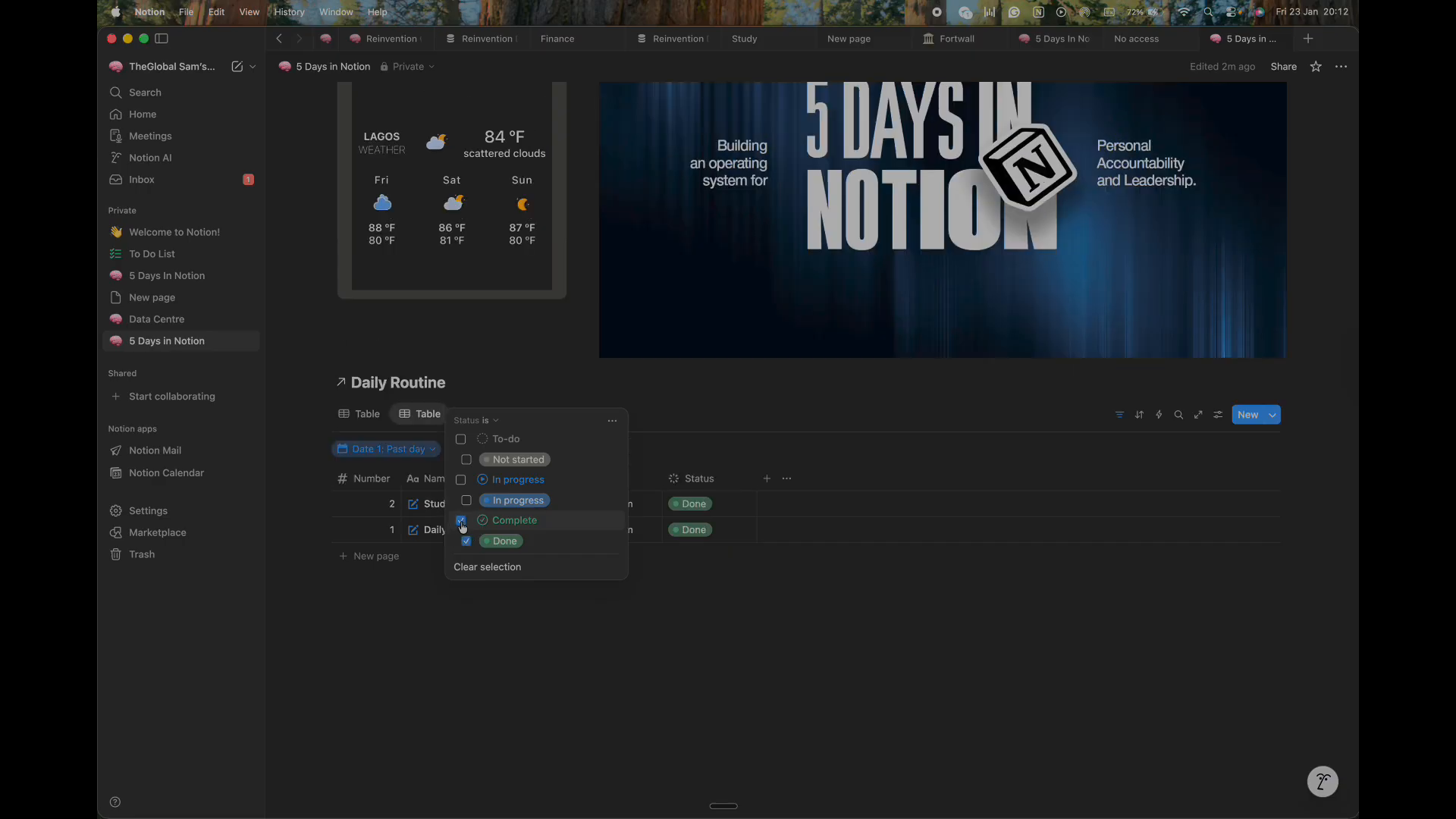
pyautogui.click(791, 428)
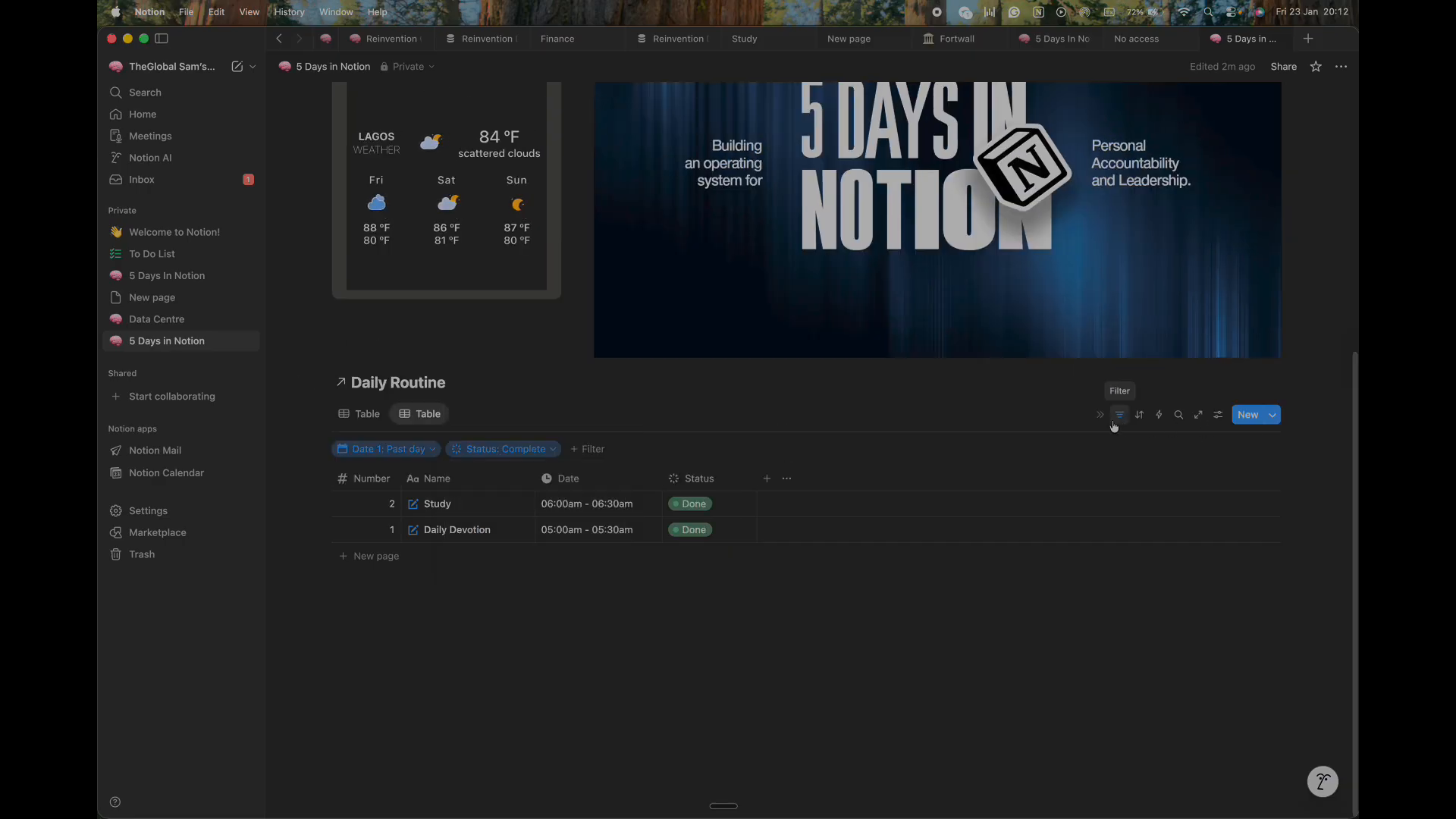
# Sort the second Daily Routine table view by Number in ascending order.
pyautogui.click(1140, 418)
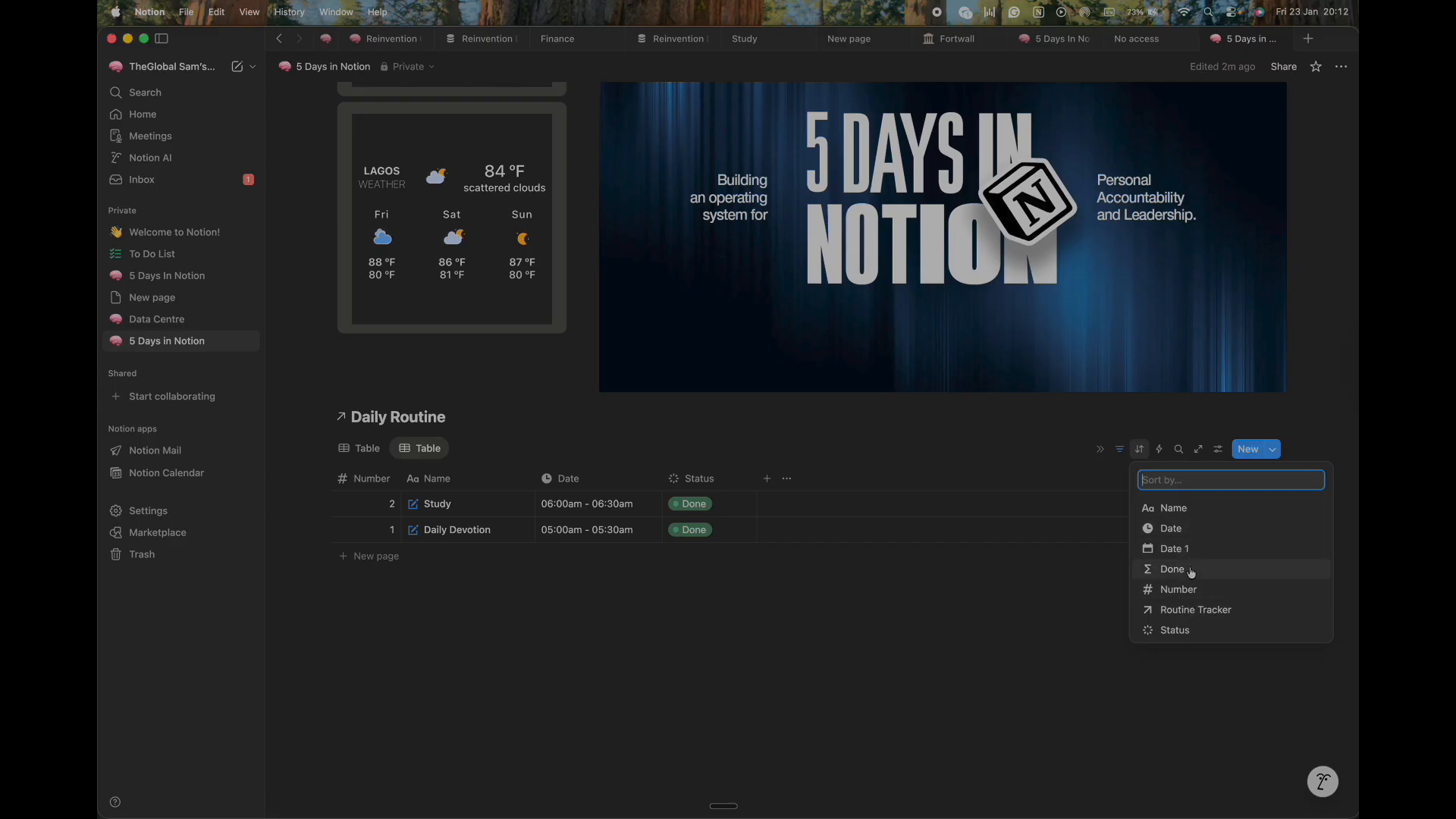
pyautogui.click(1191, 591)
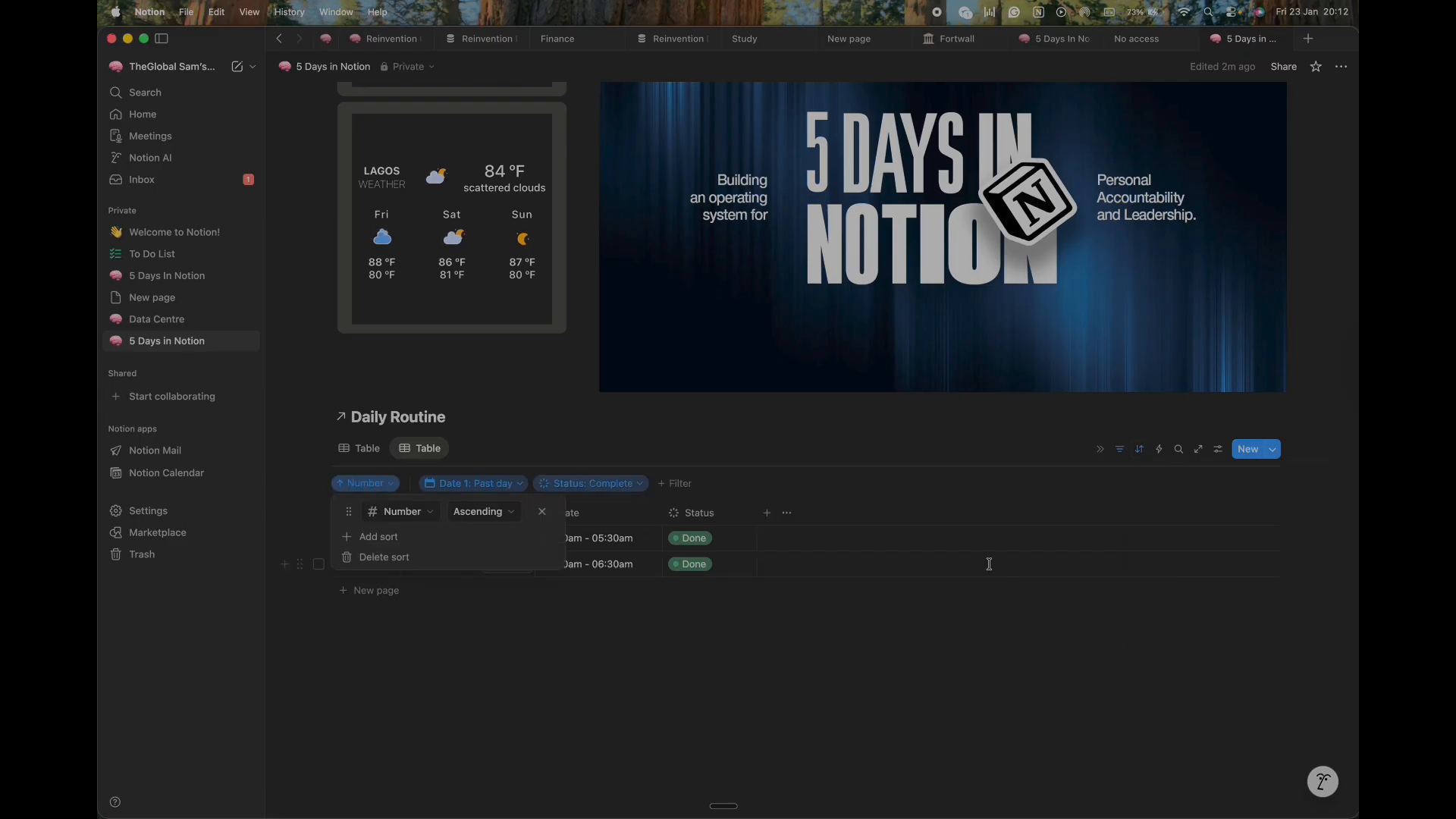
pyautogui.click(1120, 449)
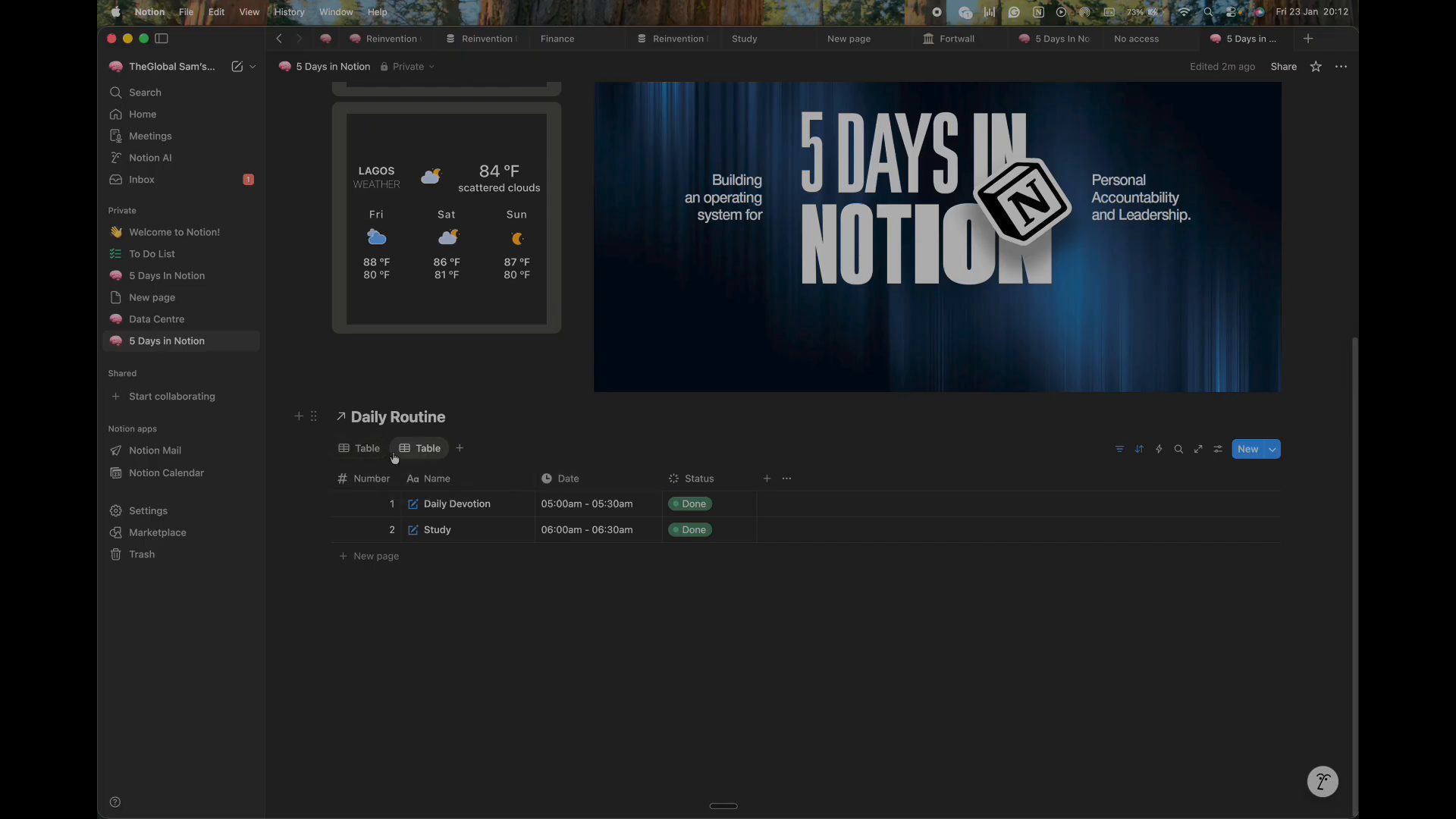
# Rename the second Daily Routine table view to Done.
pyautogui.click(426, 456)
pyautogui.click(457, 476)
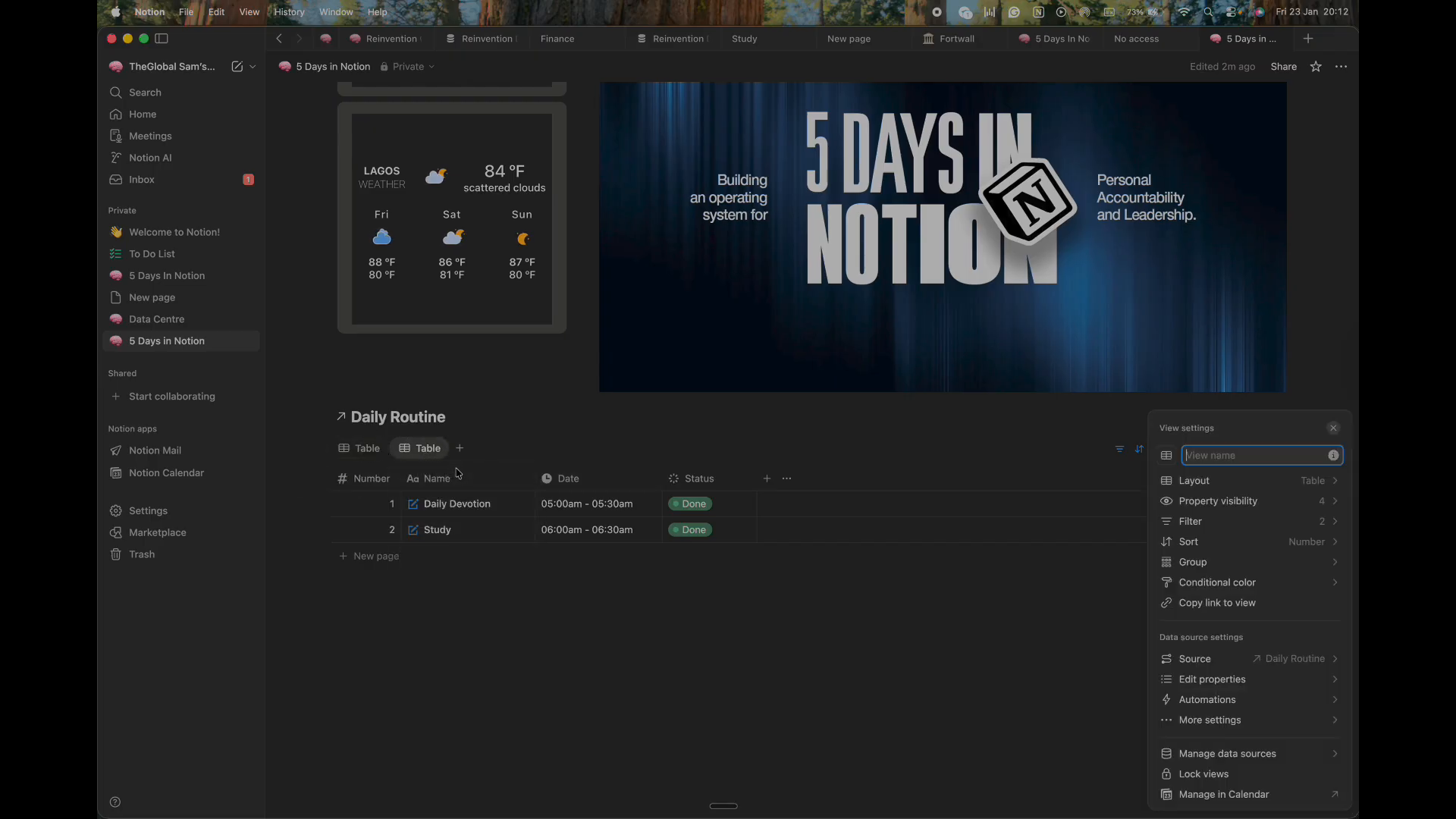
pyautogui.write('Done')
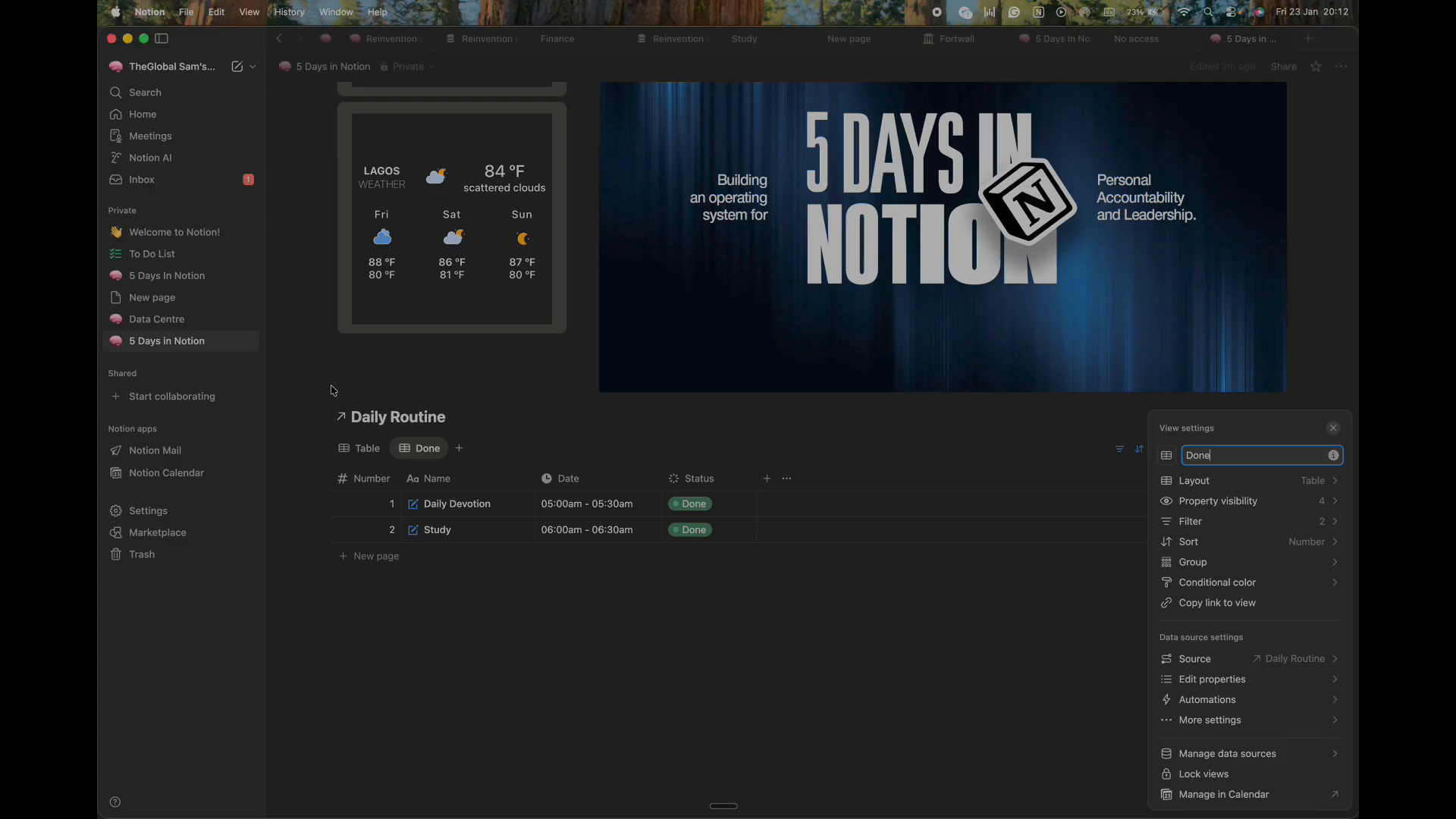
pyautogui.press('Escape')
# Rename the first Daily Routine table view to Pending.
pyautogui.click(362, 449)
pyautogui.click(363, 448)
pyautogui.click(379, 476)
pyautogui.write('Pen')
pyautogui.press('super+a')
pyautogui.write('pending')
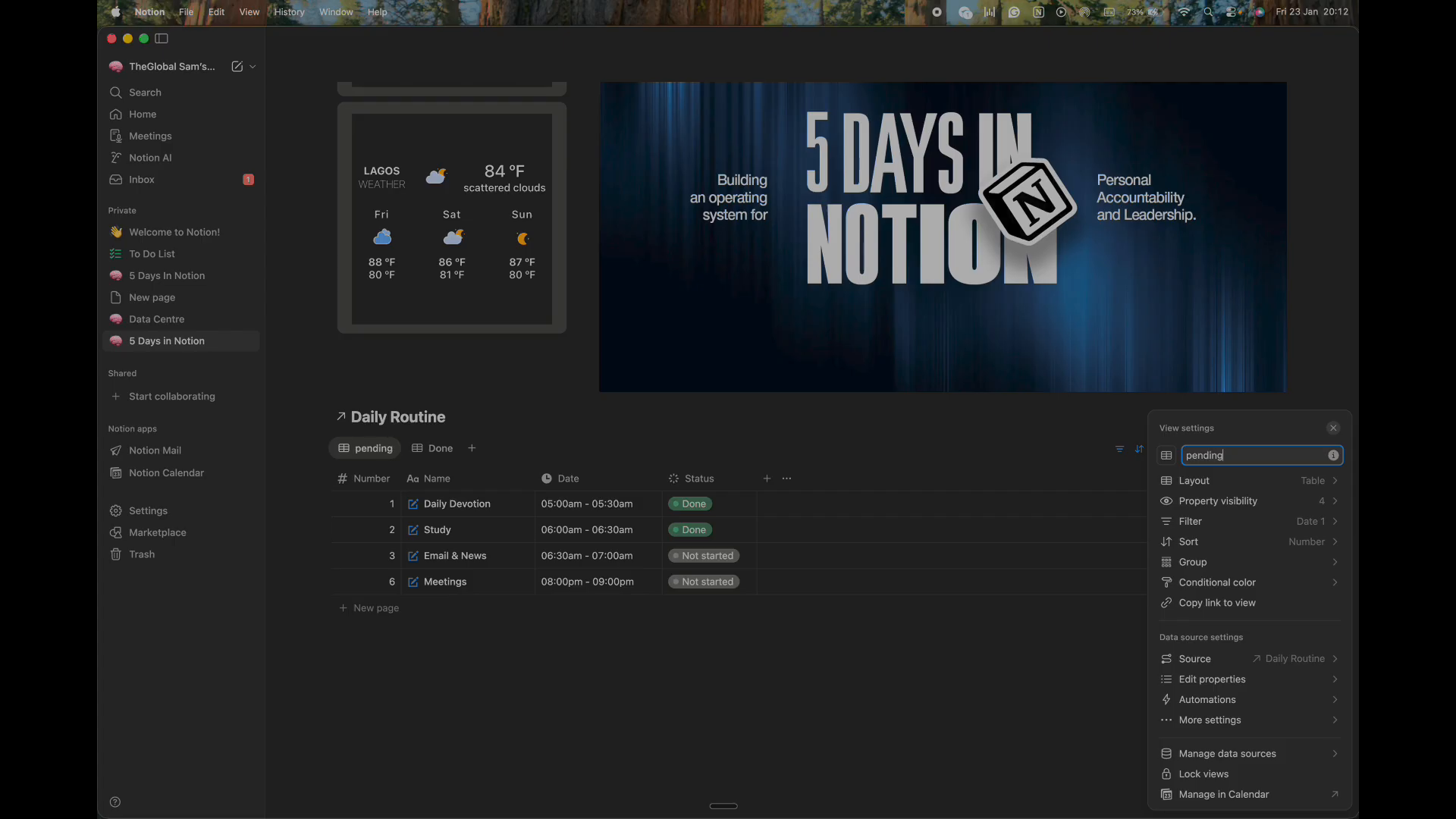
pyautogui.press('super+a')
pyautogui.press('Left')
pyautogui.press('Right')
pyautogui.press('BackSpace')
pyautogui.write('P')
pyautogui.click(716, 452)
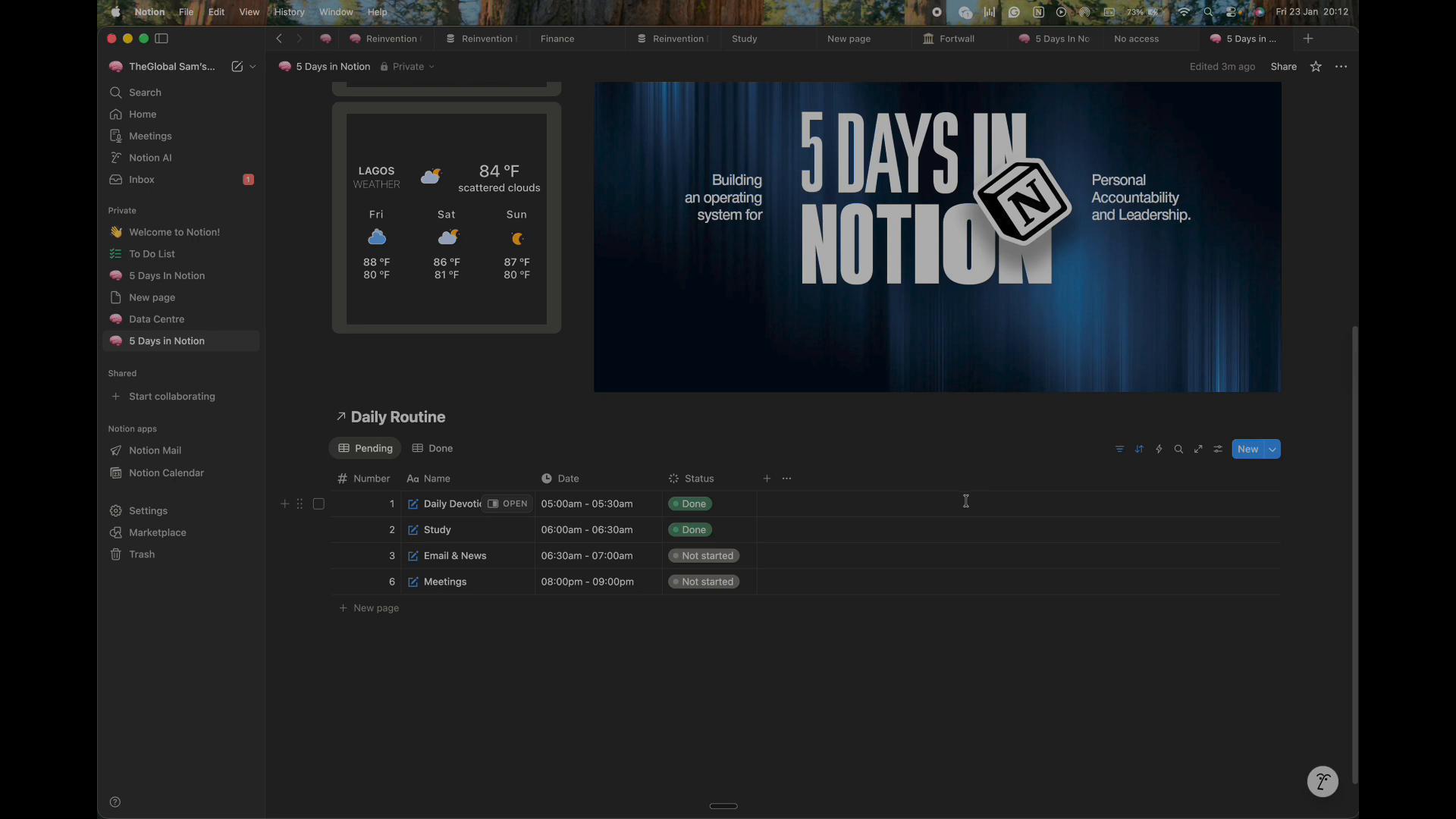
# Add a Status filter for the To-do and In progress groups to the Pending view.
pyautogui.click(1119, 449)
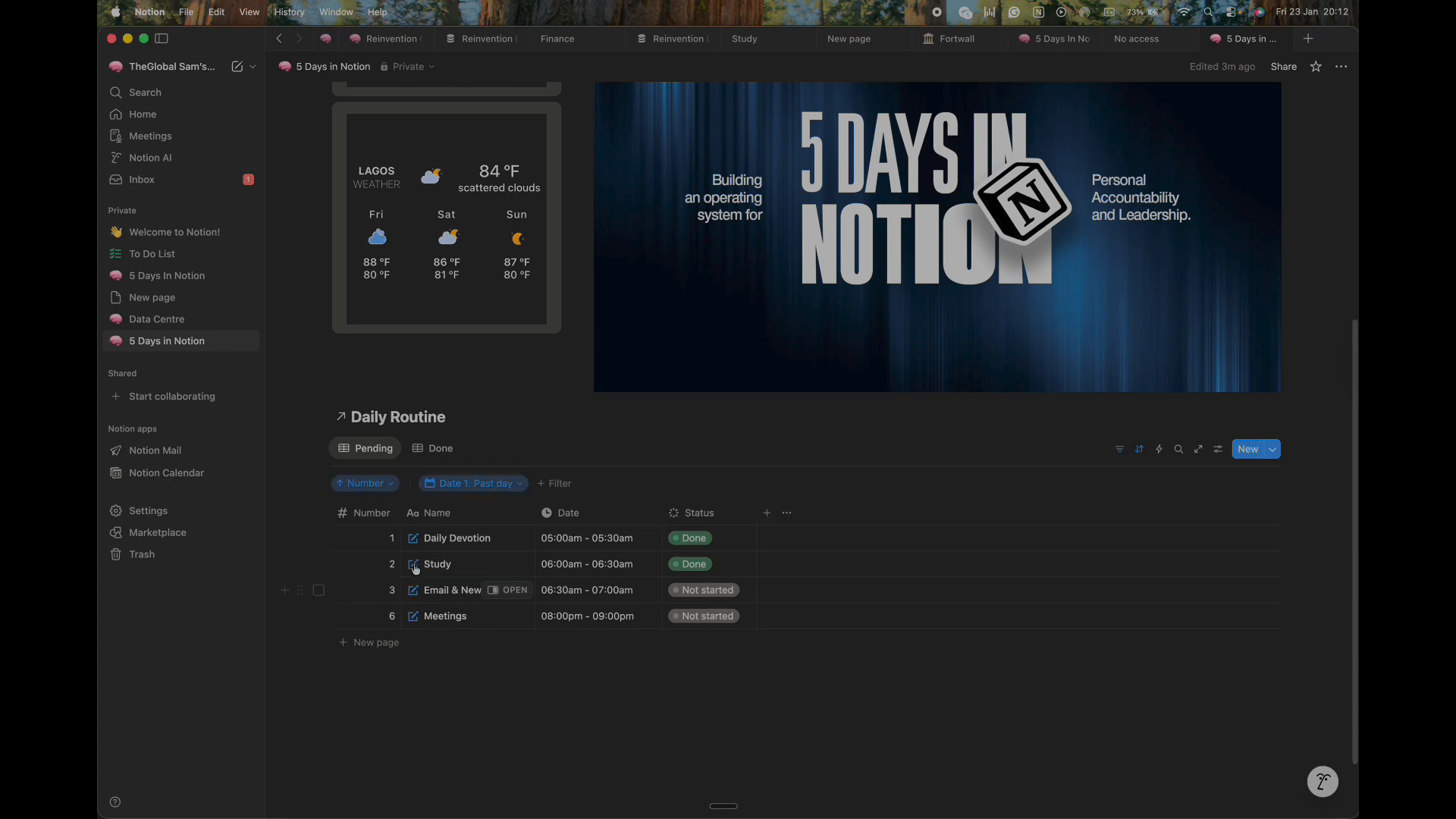
pyautogui.click(560, 486)
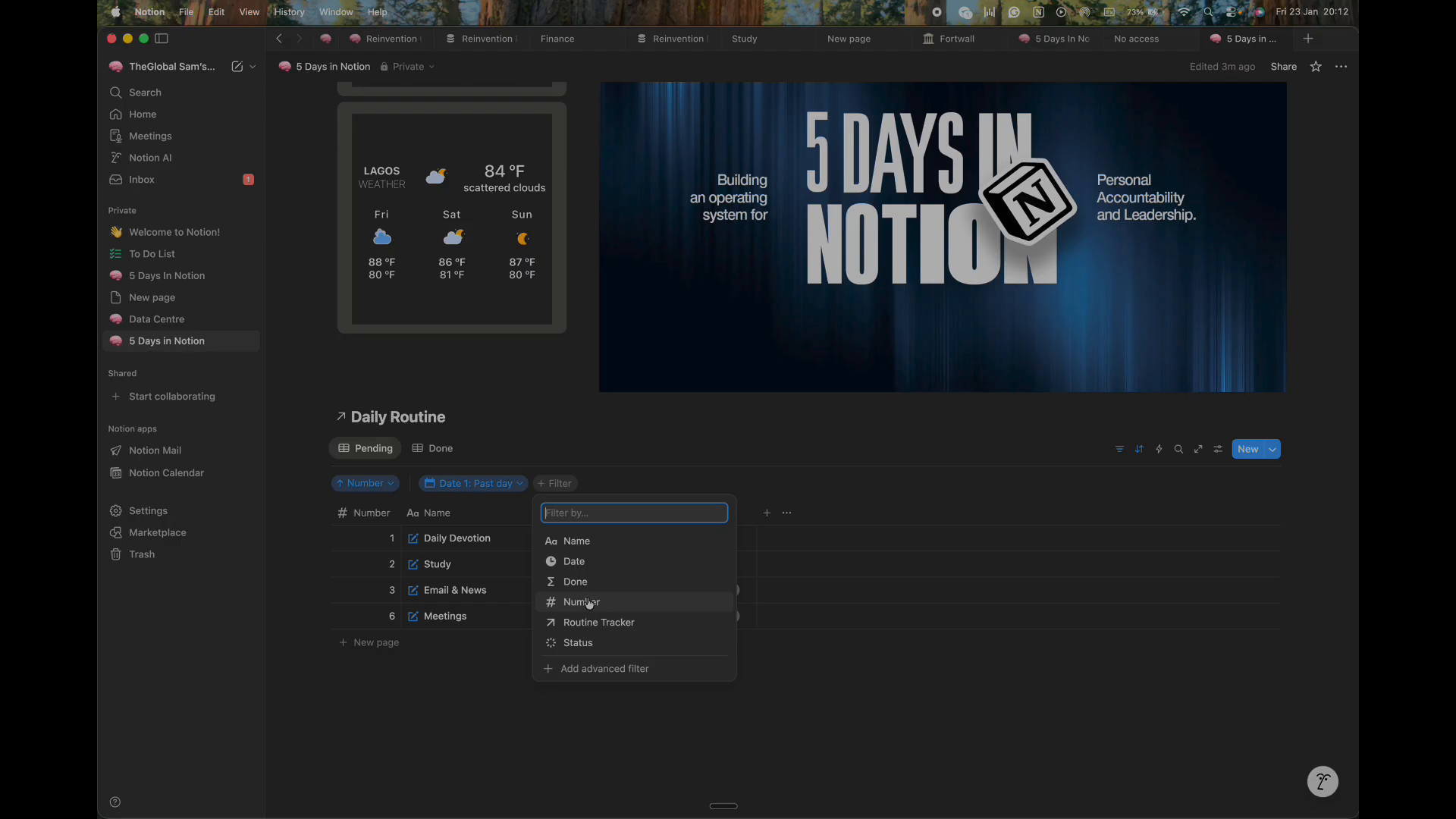
pyautogui.click(578, 643)
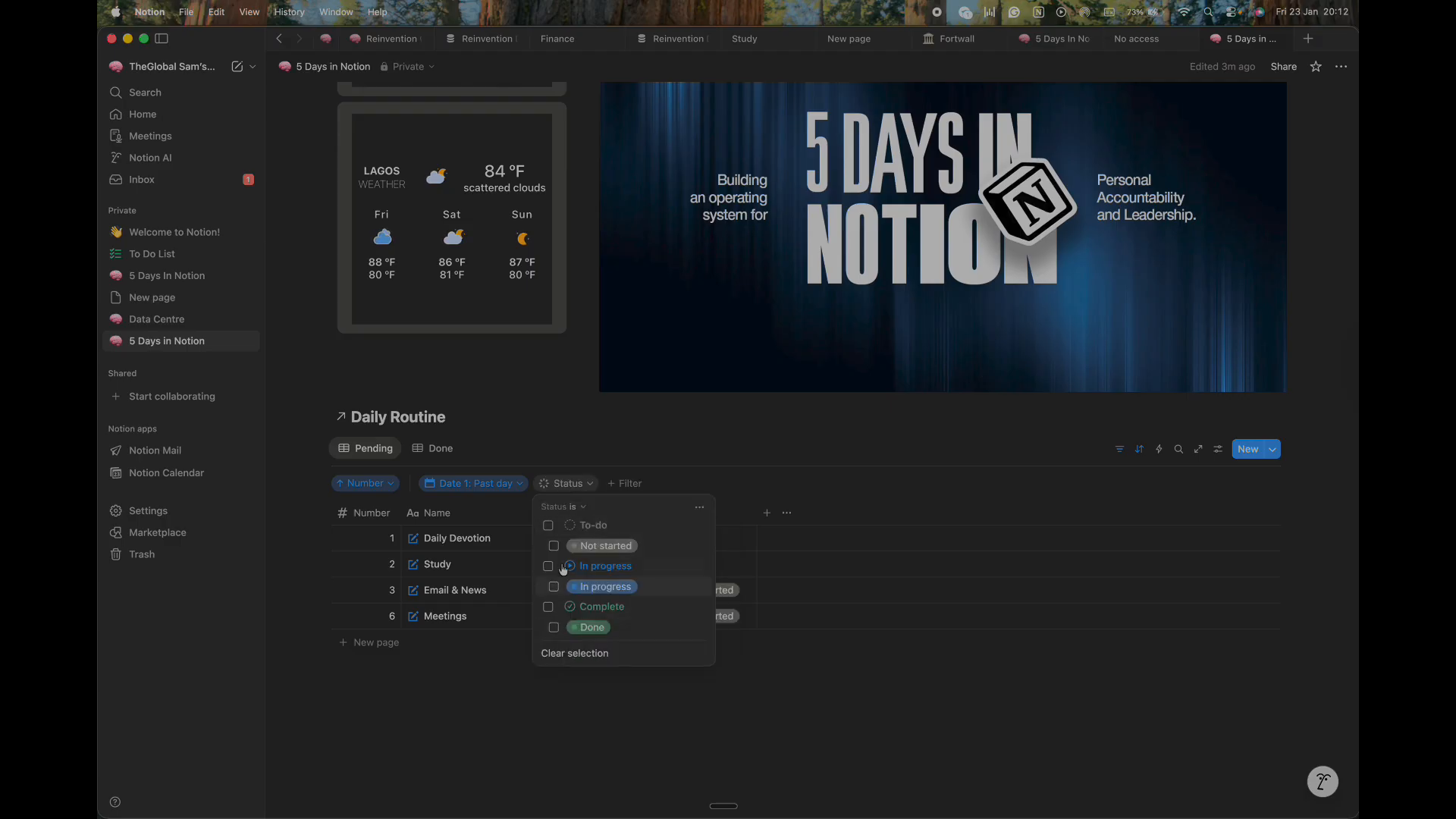
pyautogui.click(551, 527)
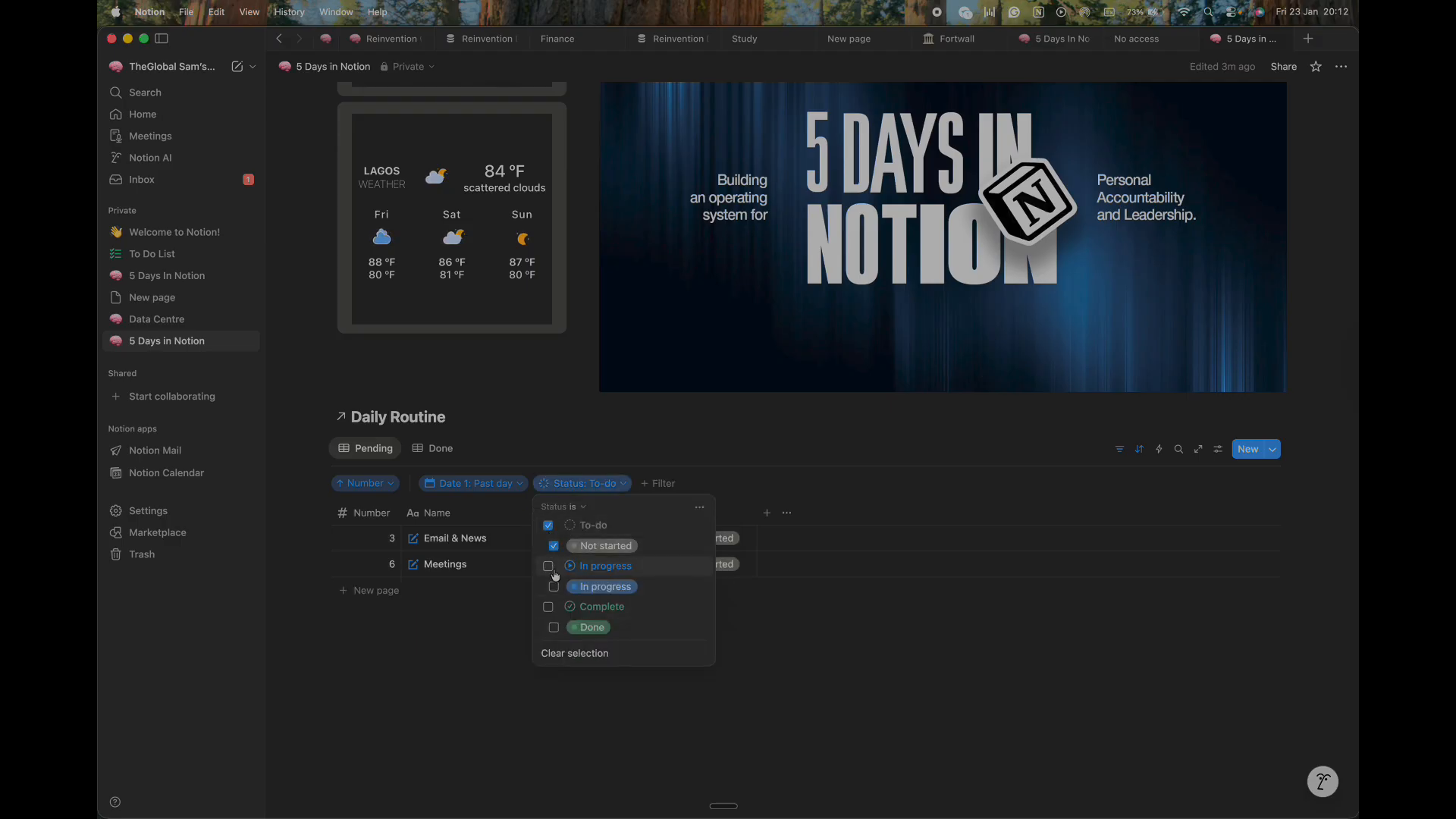
pyautogui.click(550, 567)
pyautogui.click(1120, 451)
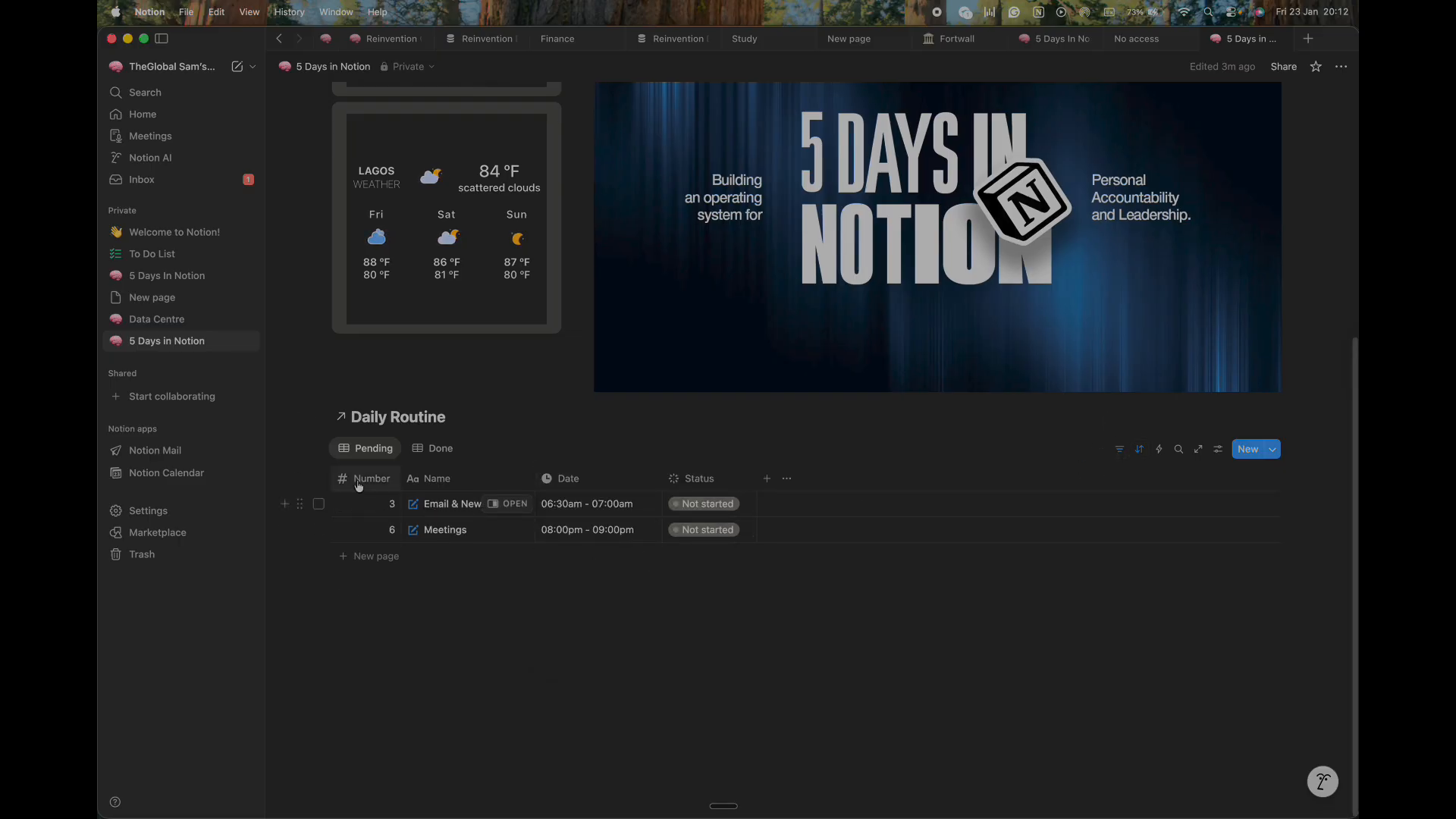
# Set the Email & News entry's status to In progress and review the Pending view's Status filter.
pyautogui.click(699, 511)
pyautogui.click(711, 601)
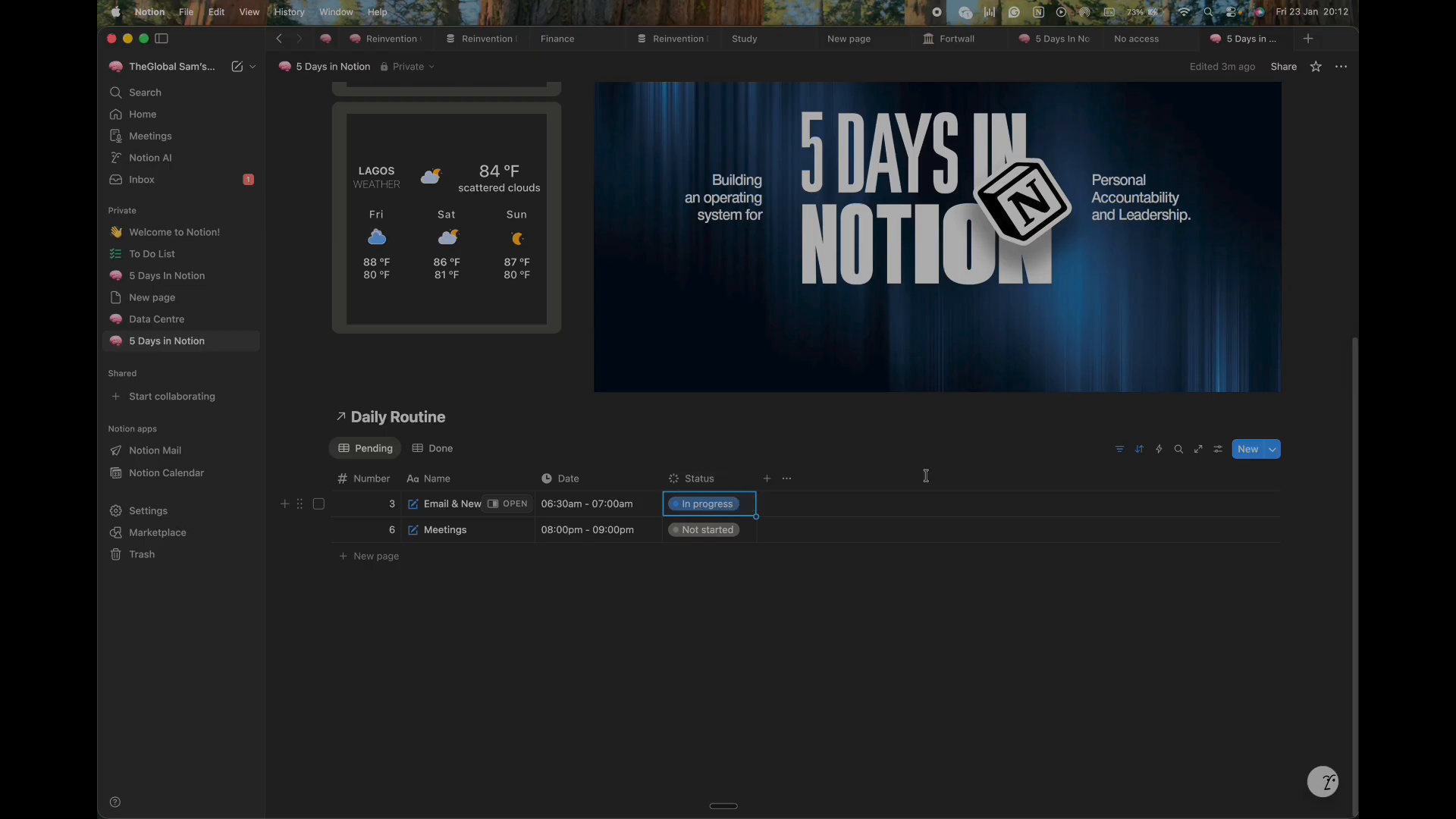
pyautogui.click(1103, 451)
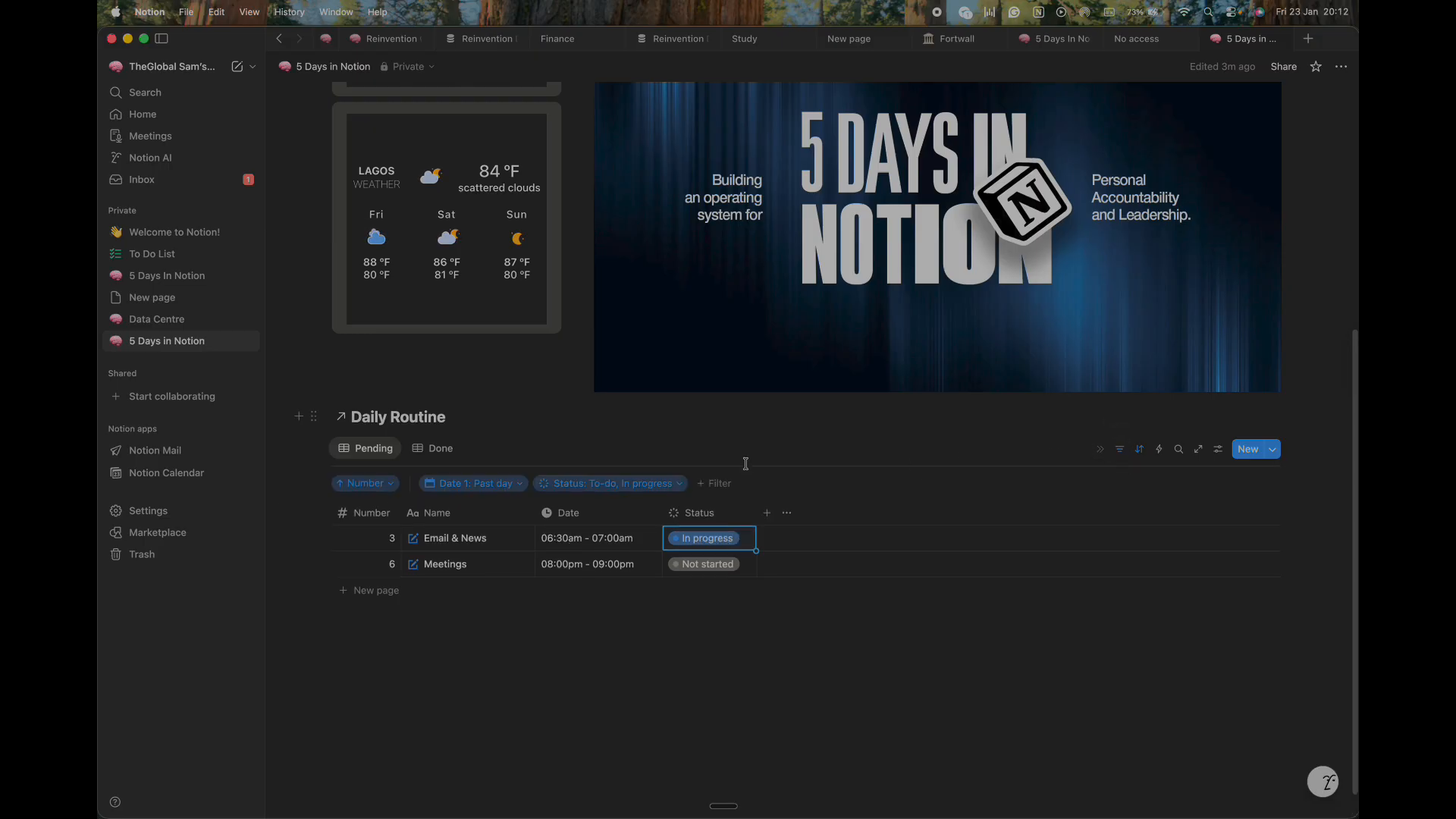
pyautogui.click(625, 485)
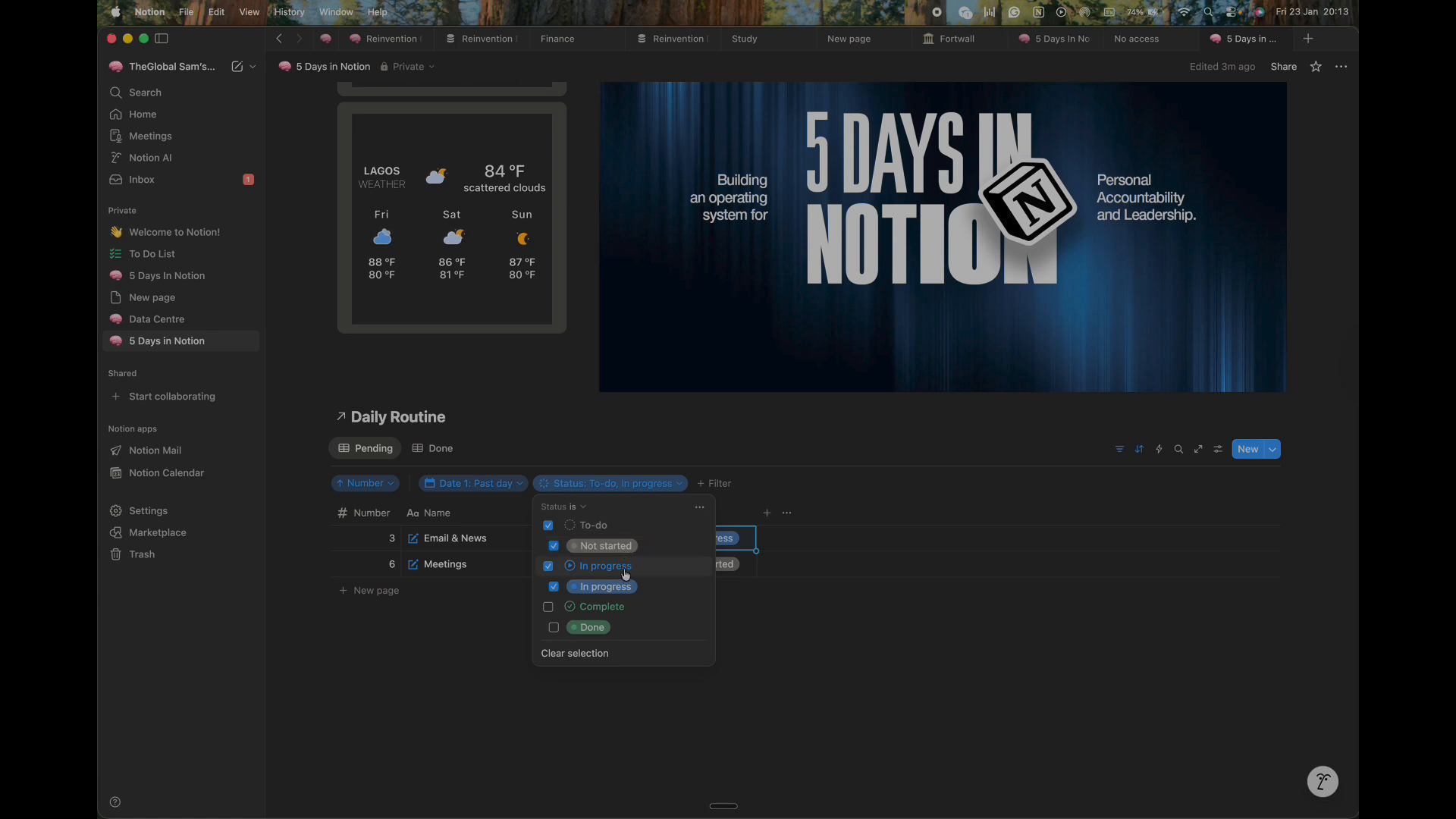
pyautogui.click(770, 464)
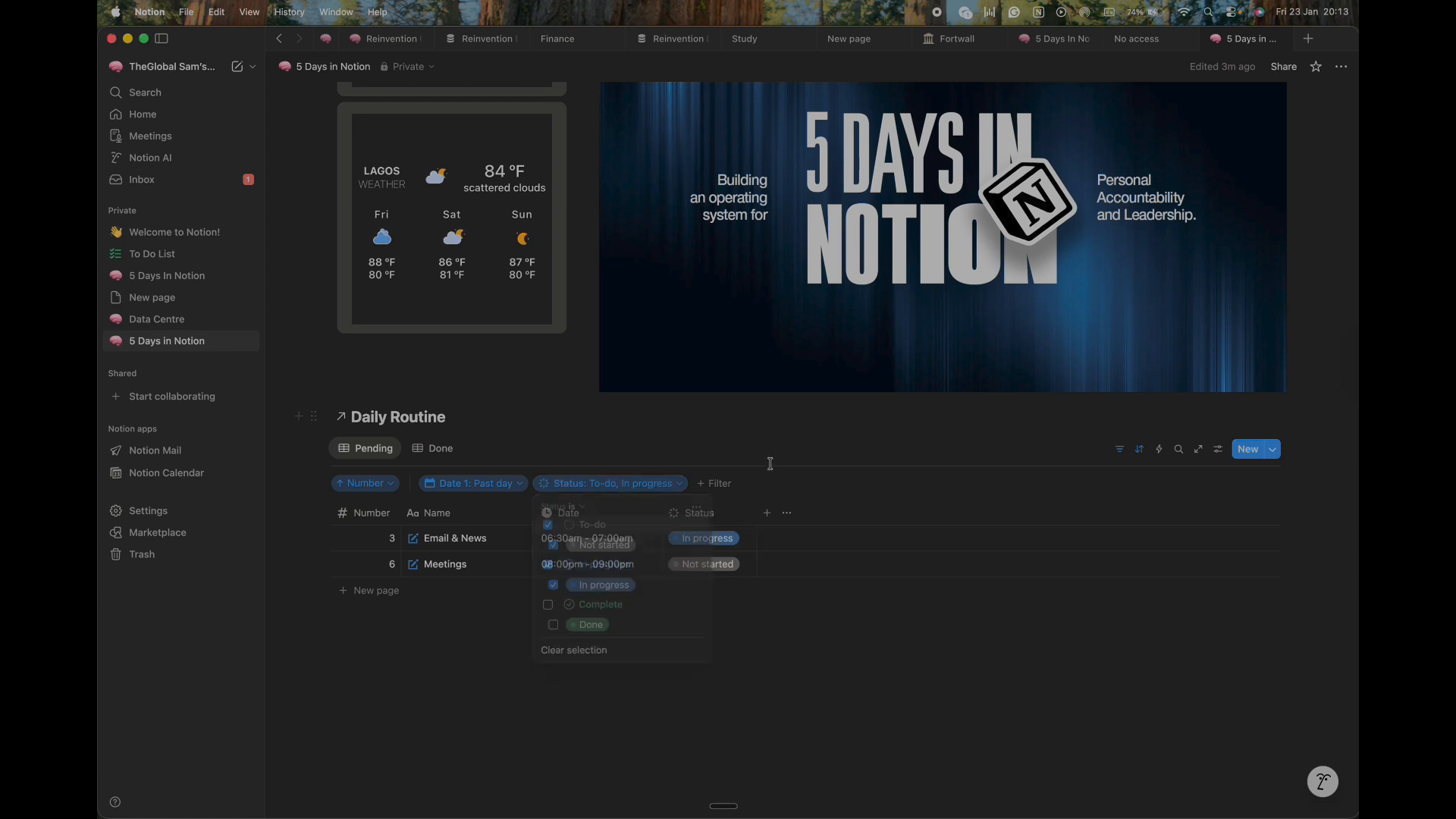
pyautogui.click(1119, 449)
pyautogui.click(727, 505)
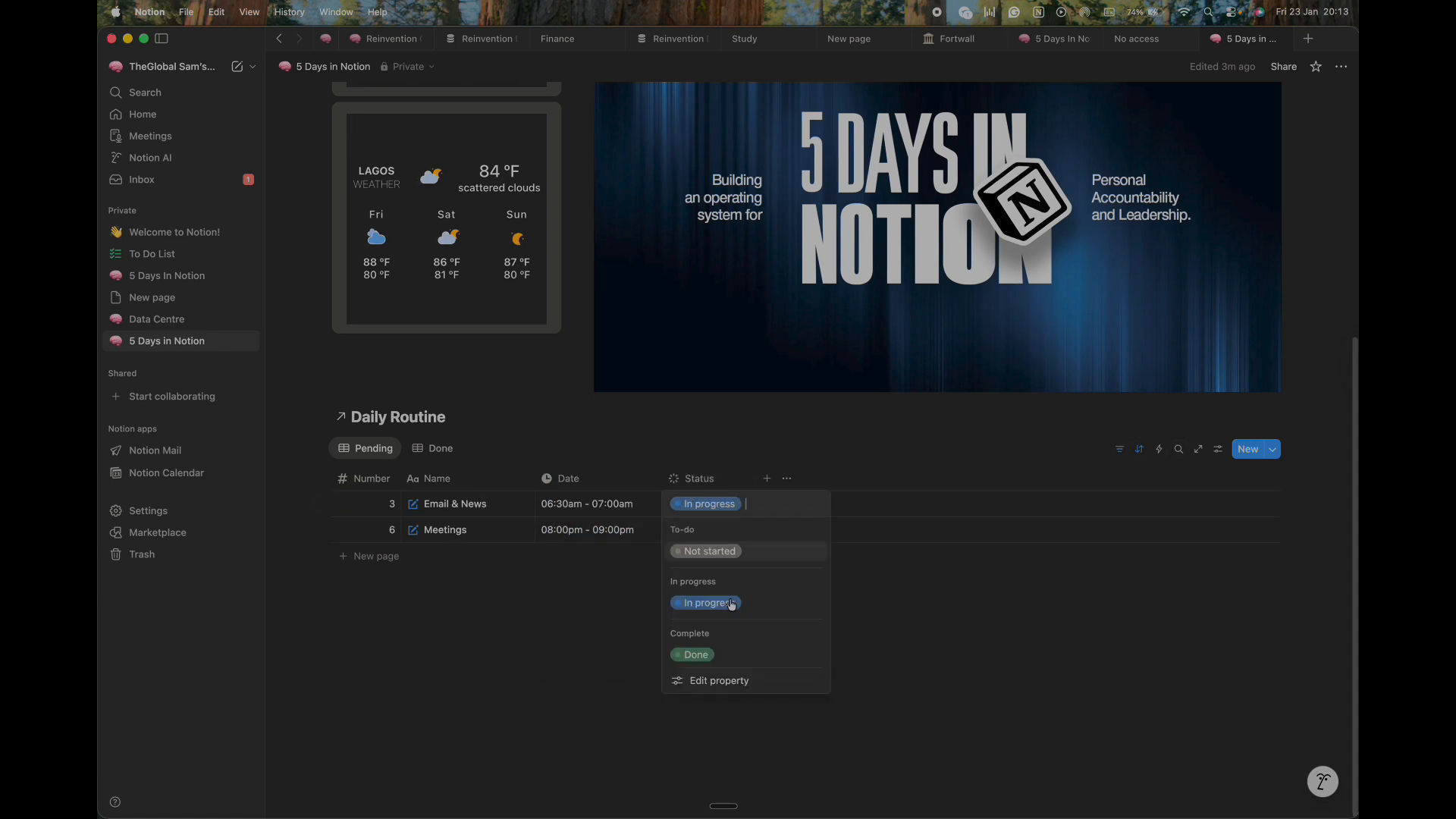
pyautogui.press('Escape')
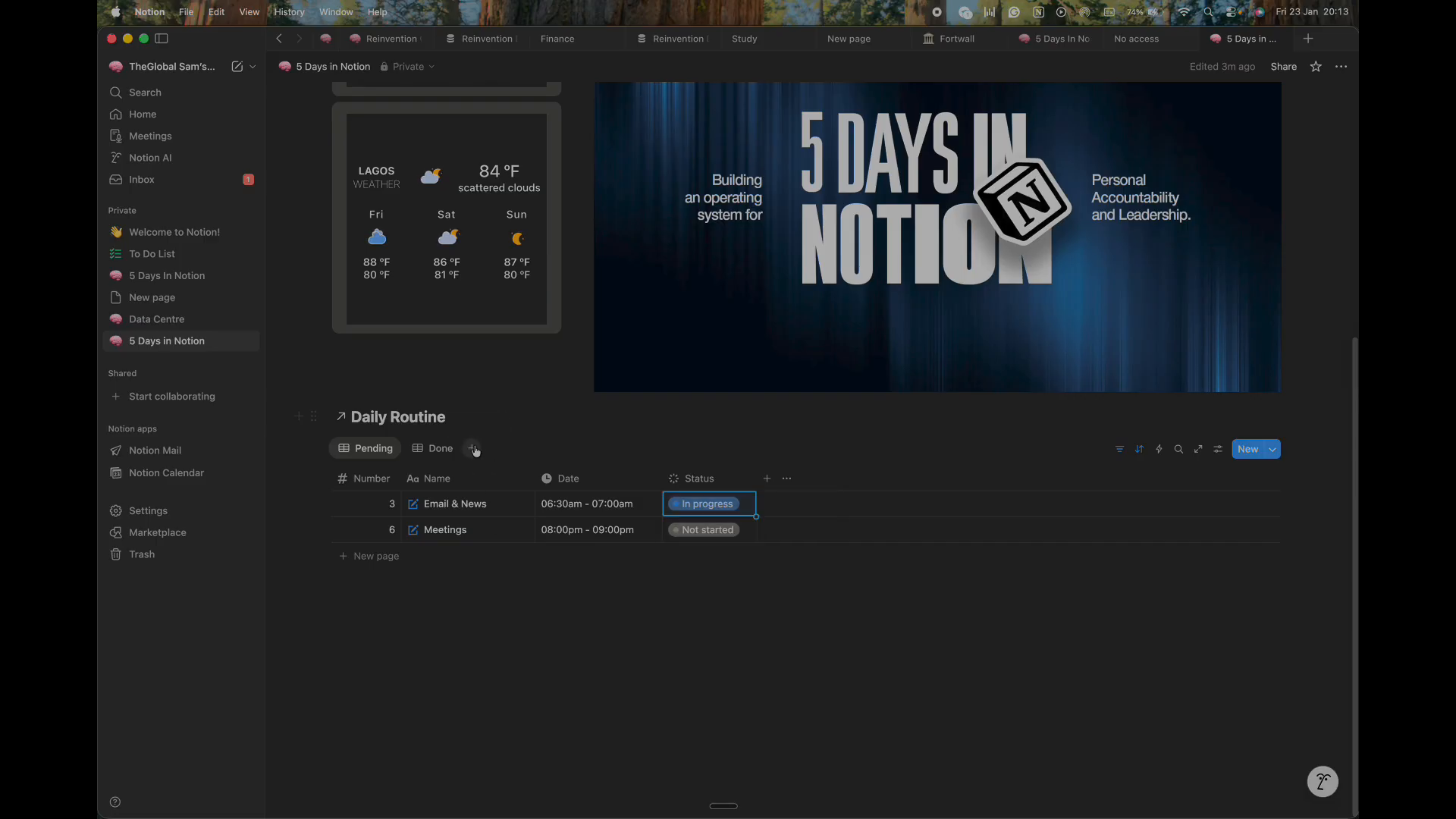
# Mark the Email & News entry as Done and check it against the Done and Pending views.
pyautogui.click(430, 452)
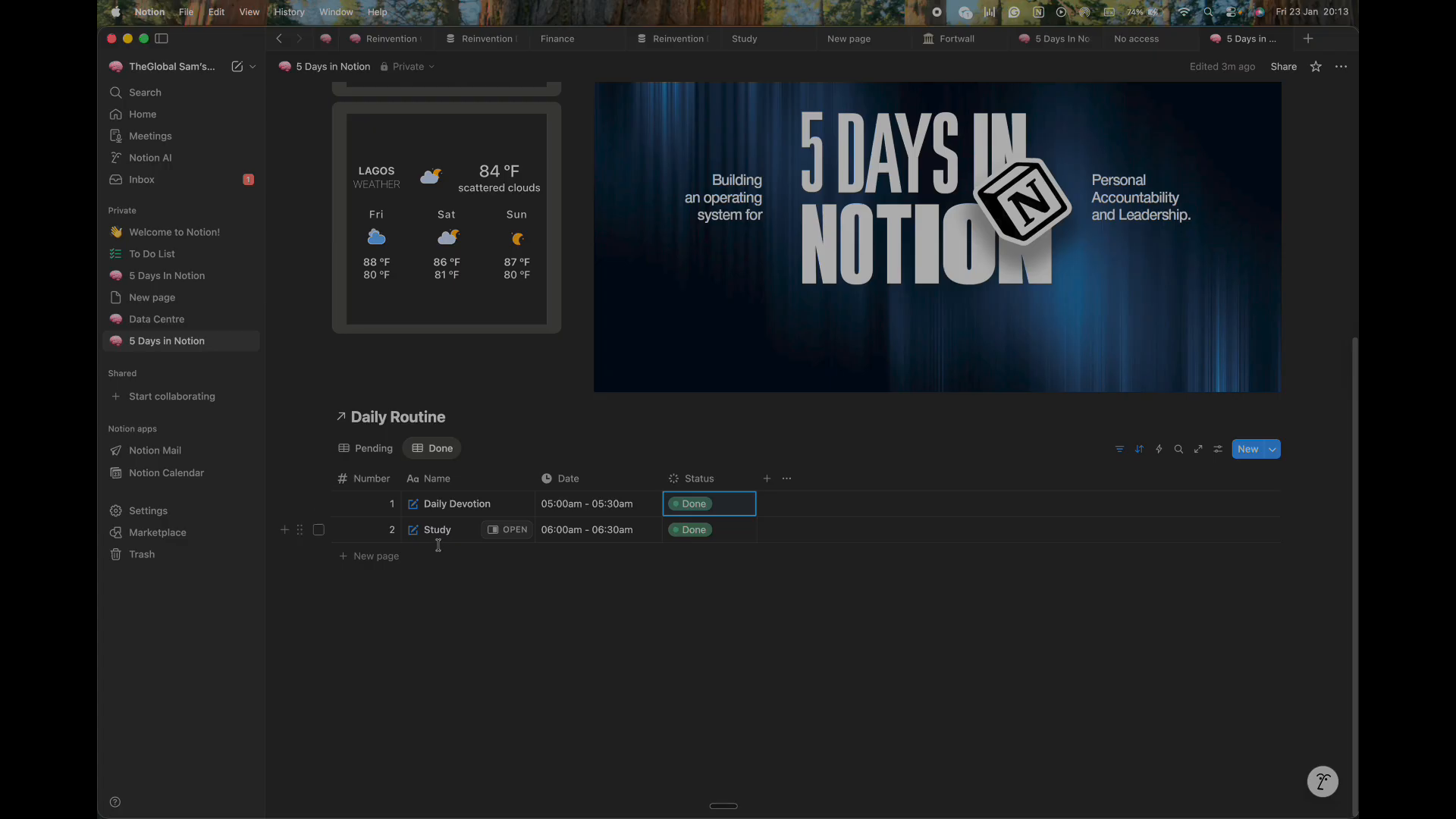
pyautogui.click(373, 451)
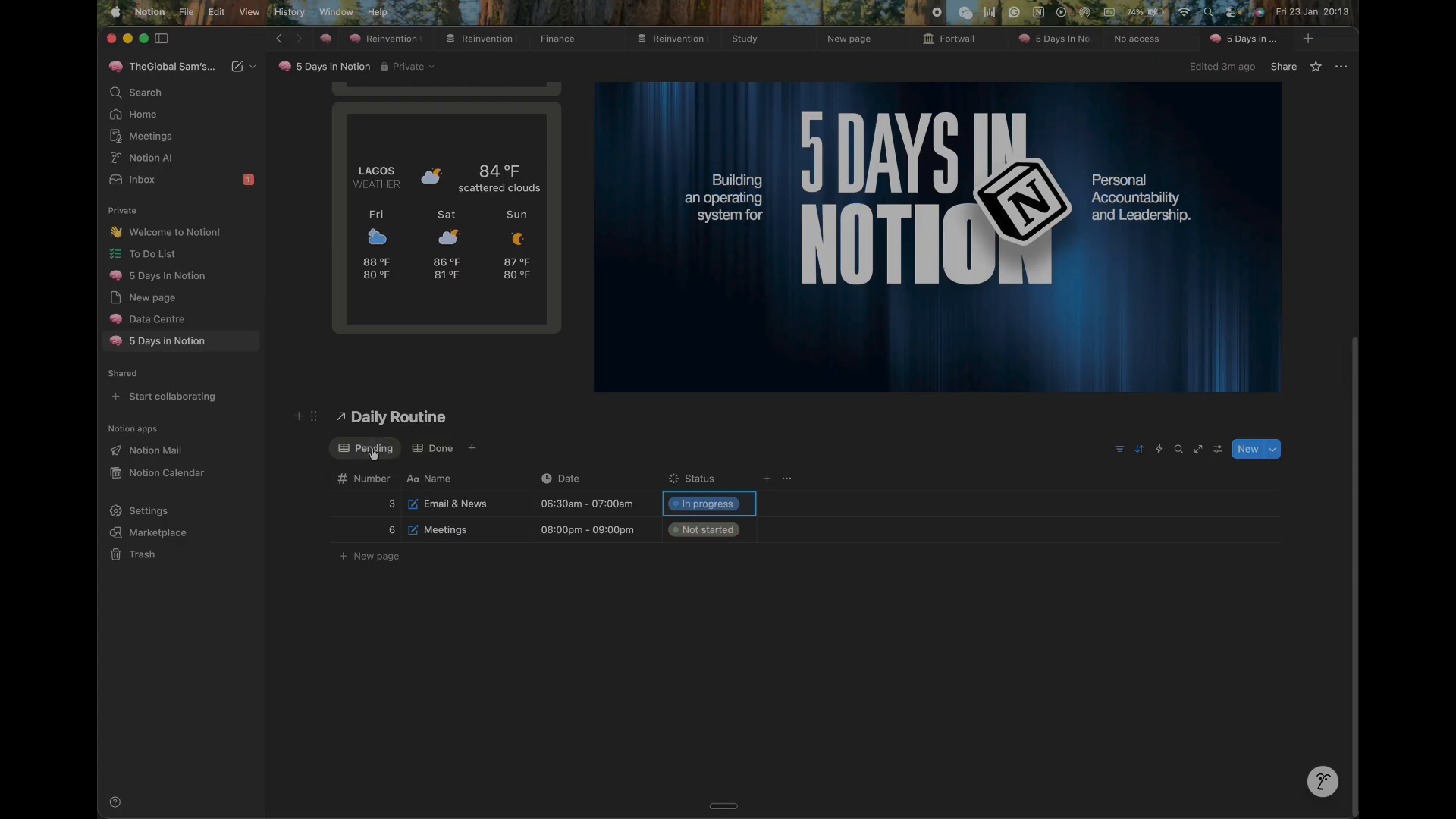
pyautogui.click(705, 504)
pyautogui.click(711, 654)
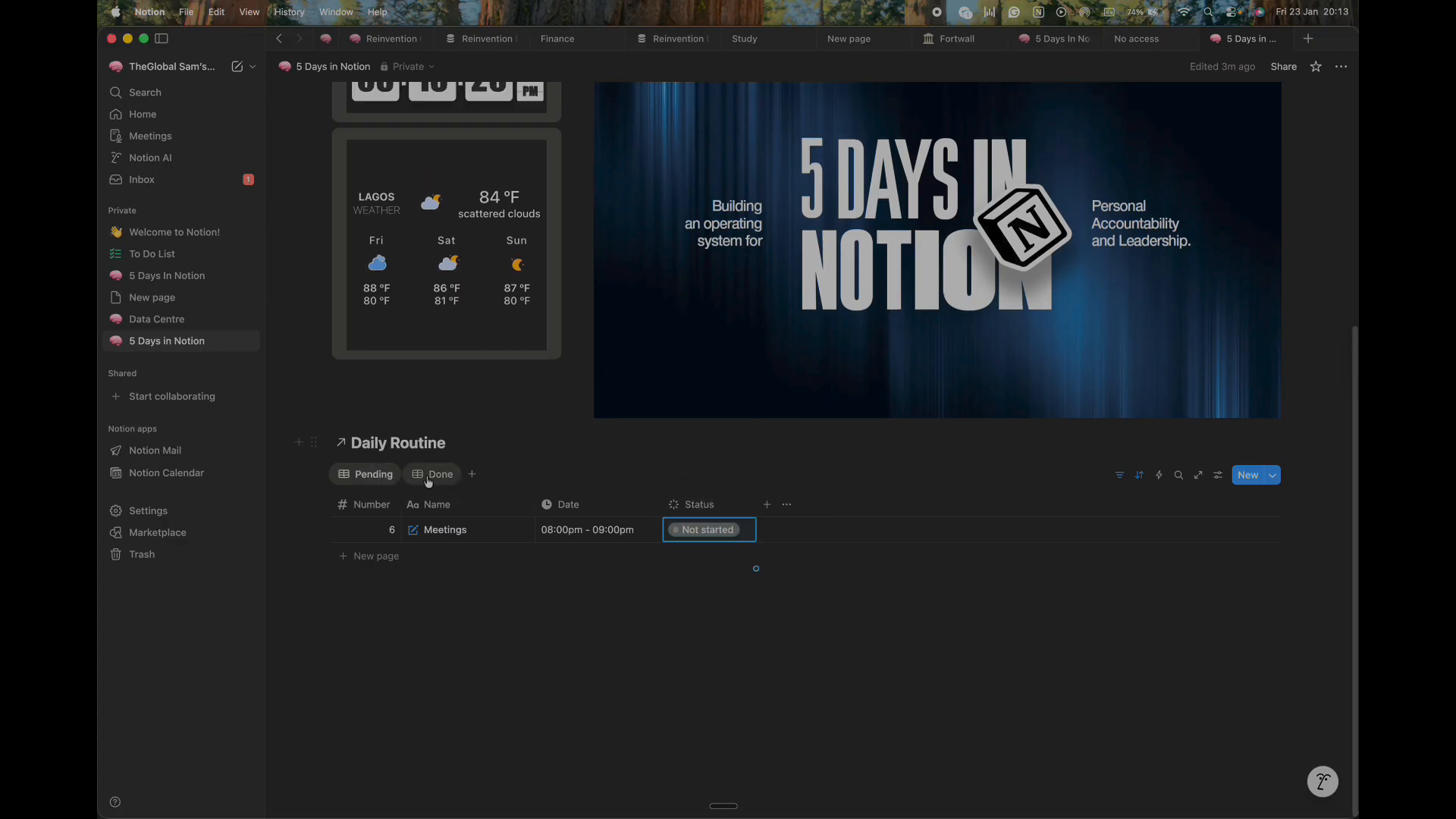
pyautogui.click(438, 475)
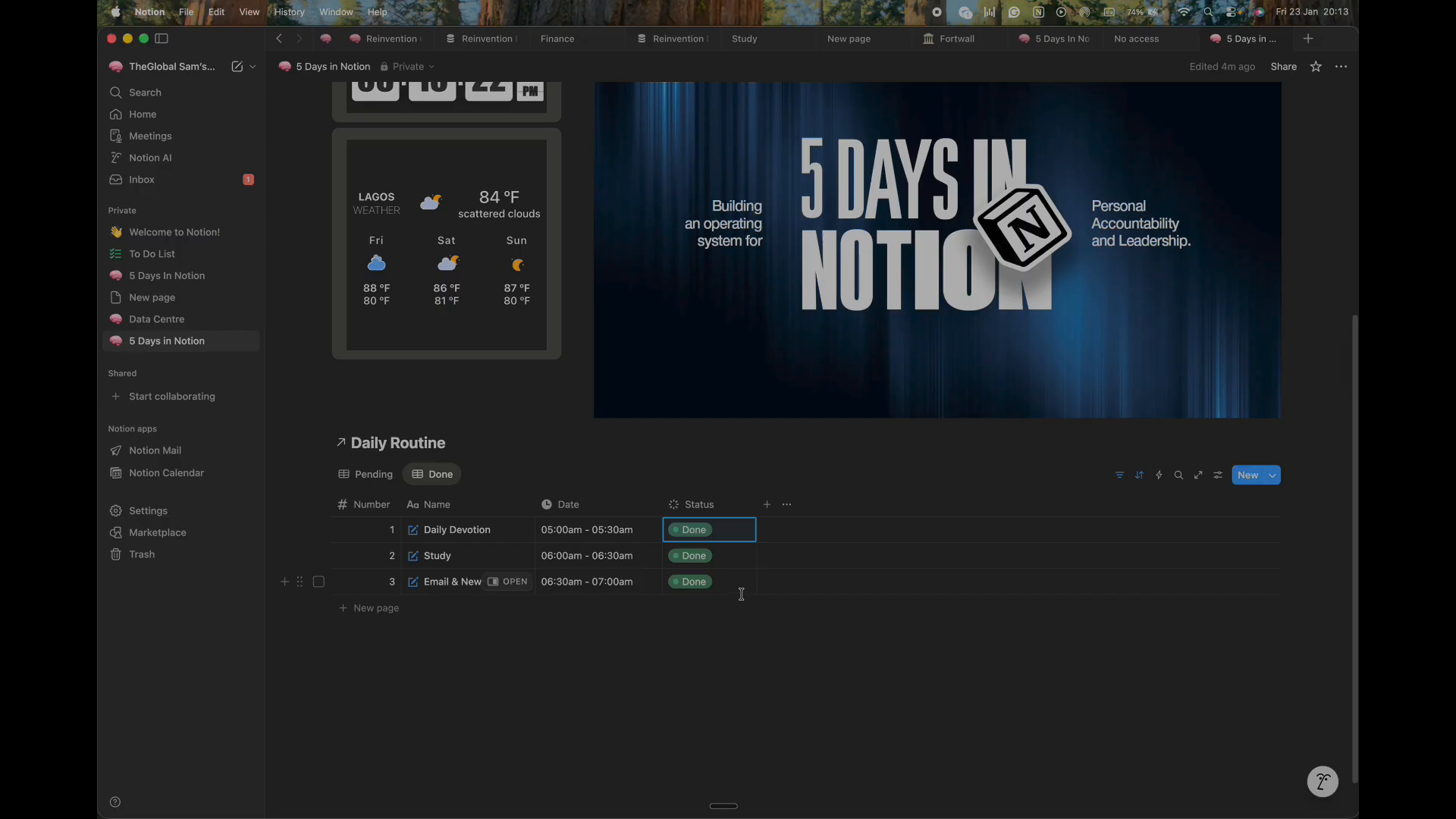
pyautogui.click(363, 475)
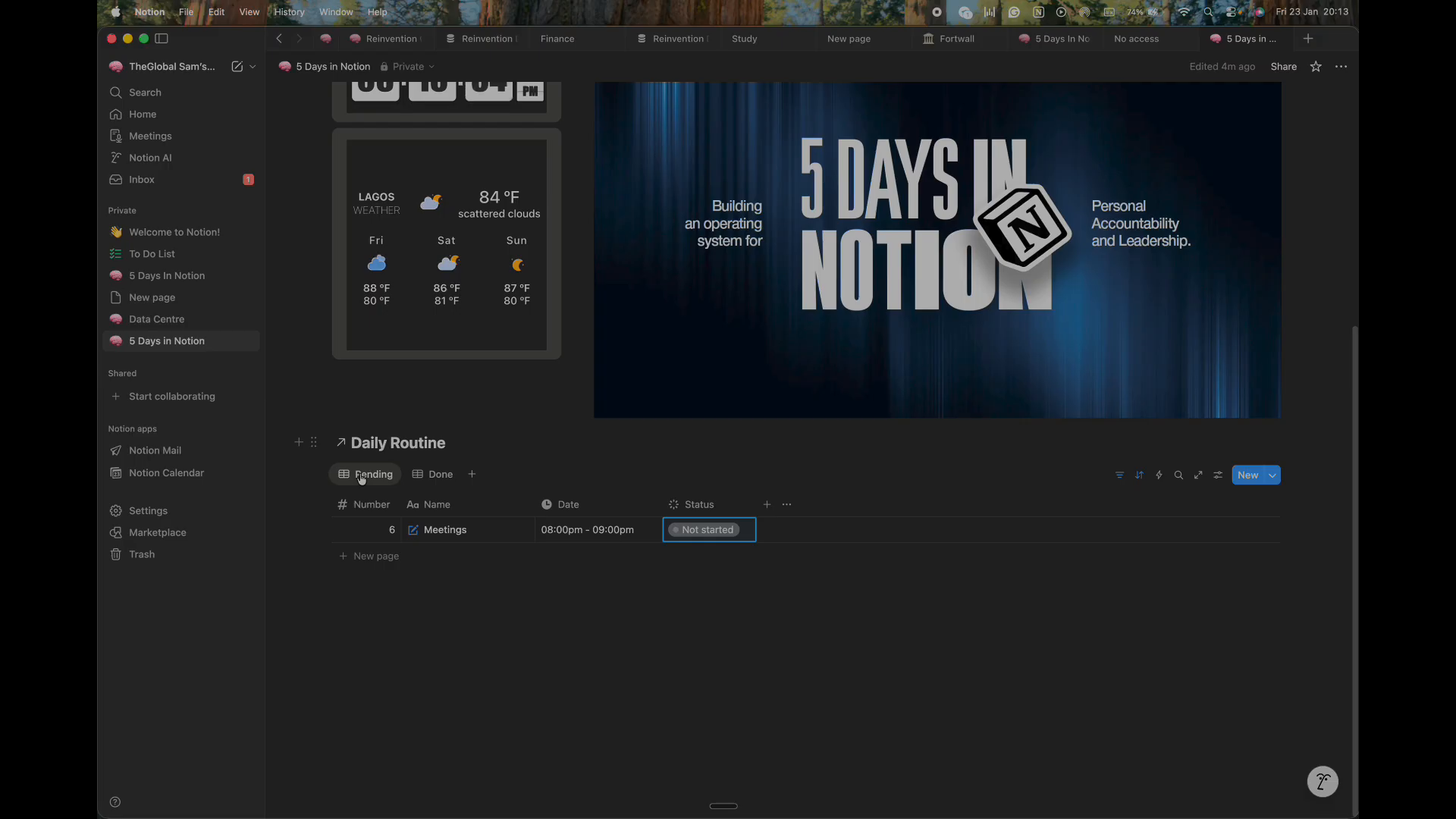
# Examine the Daily Routine and Pending To-Do tables on the Reinvention Operating System page.
pyautogui.click(380, 38)
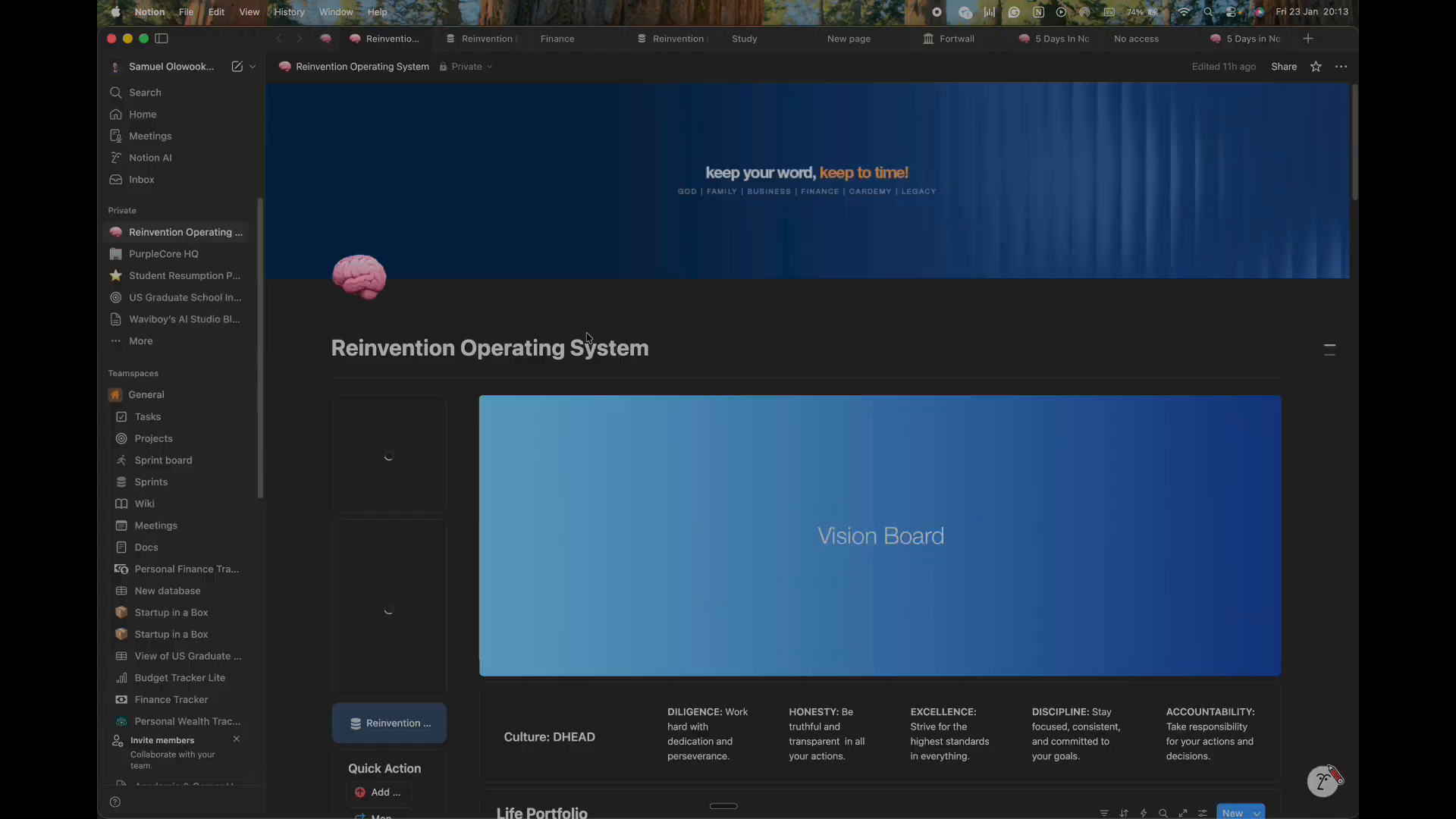
pyautogui.scroll(-15, 786, 410)
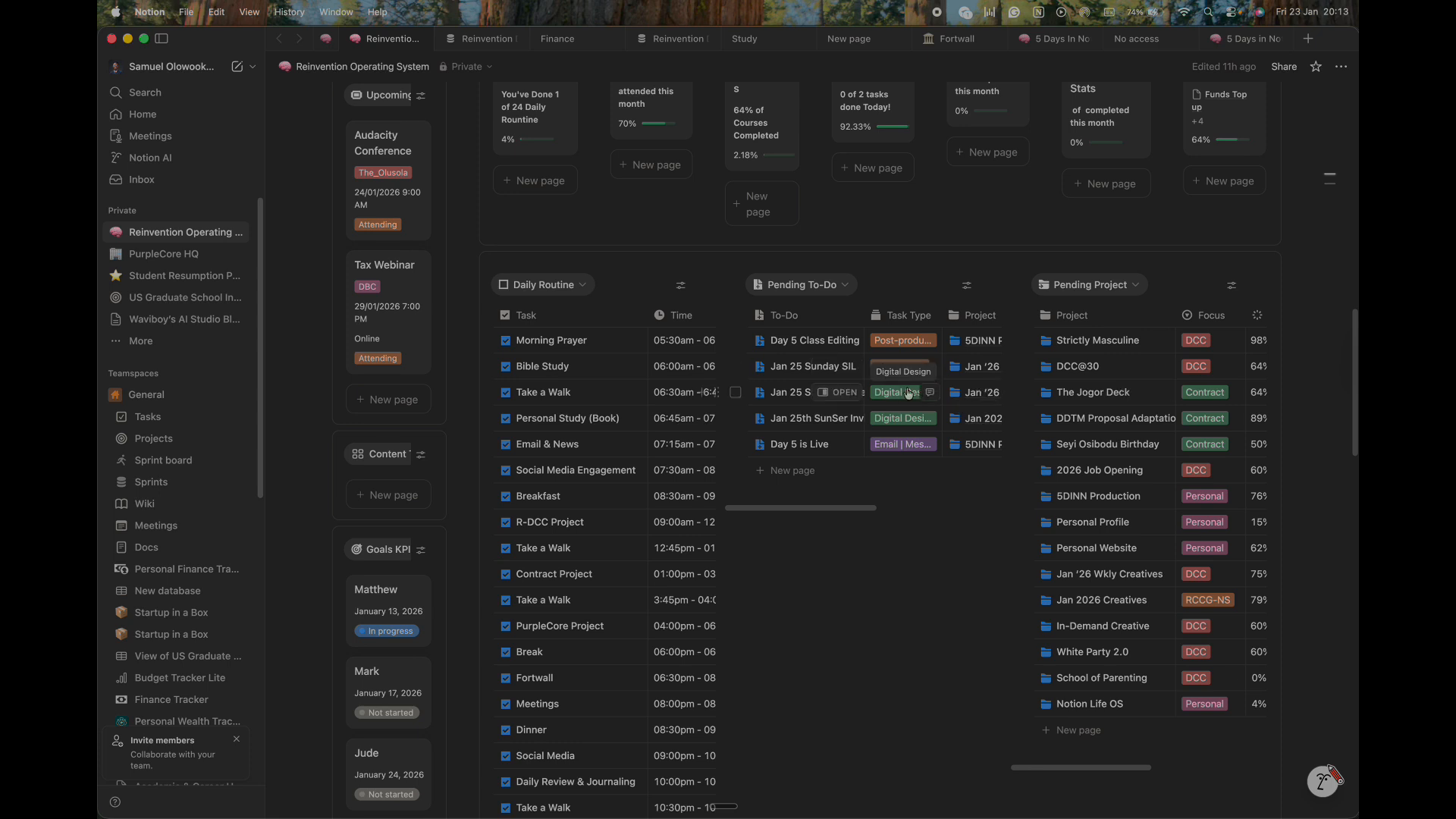
pyautogui.hscroll(5, 865, 388)
pyautogui.hscroll(-5, 876, 383)
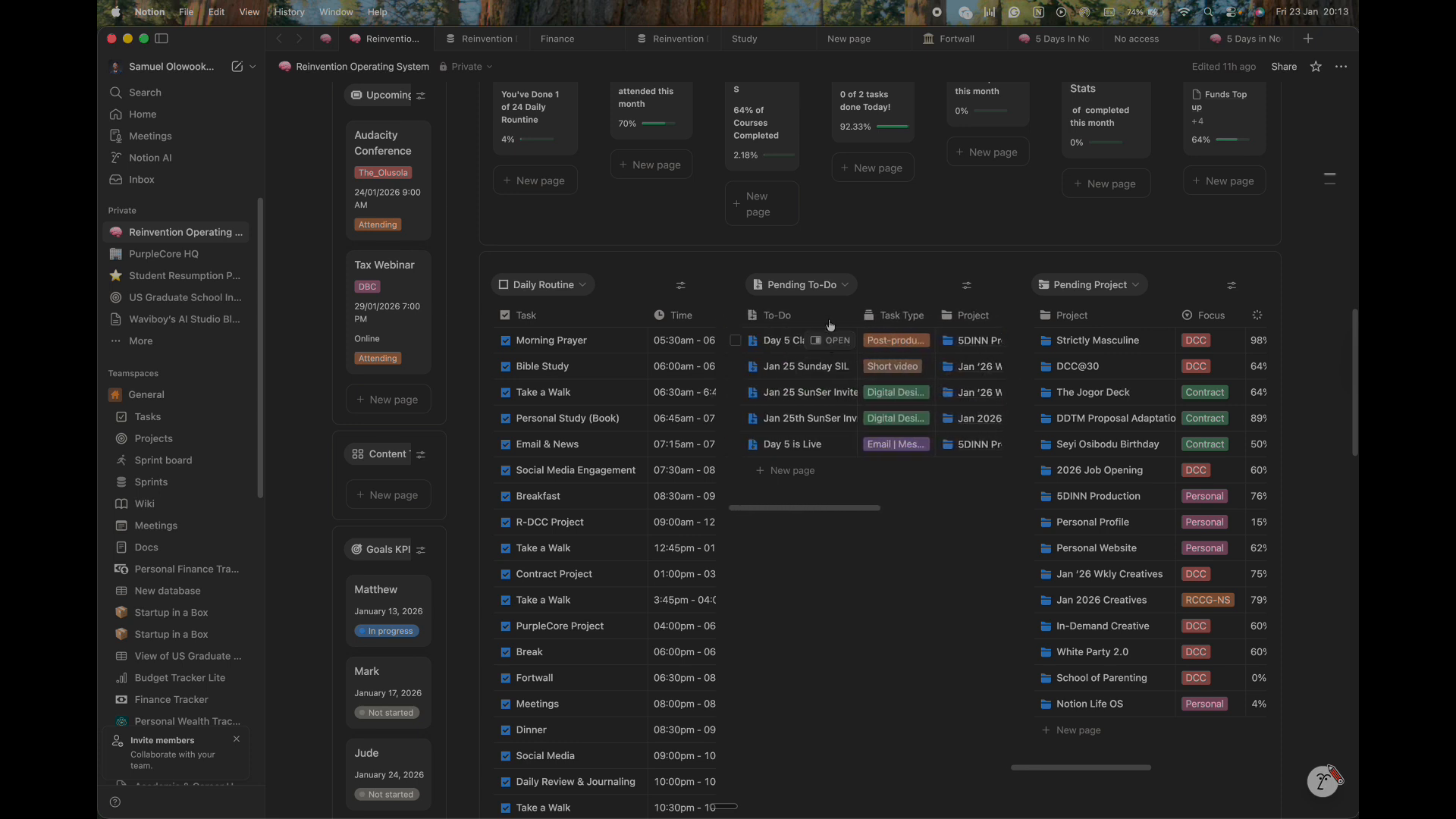
# Show the Done To-Do view of the to-do table and return to its Pending To-Do view.
pyautogui.click(831, 286)
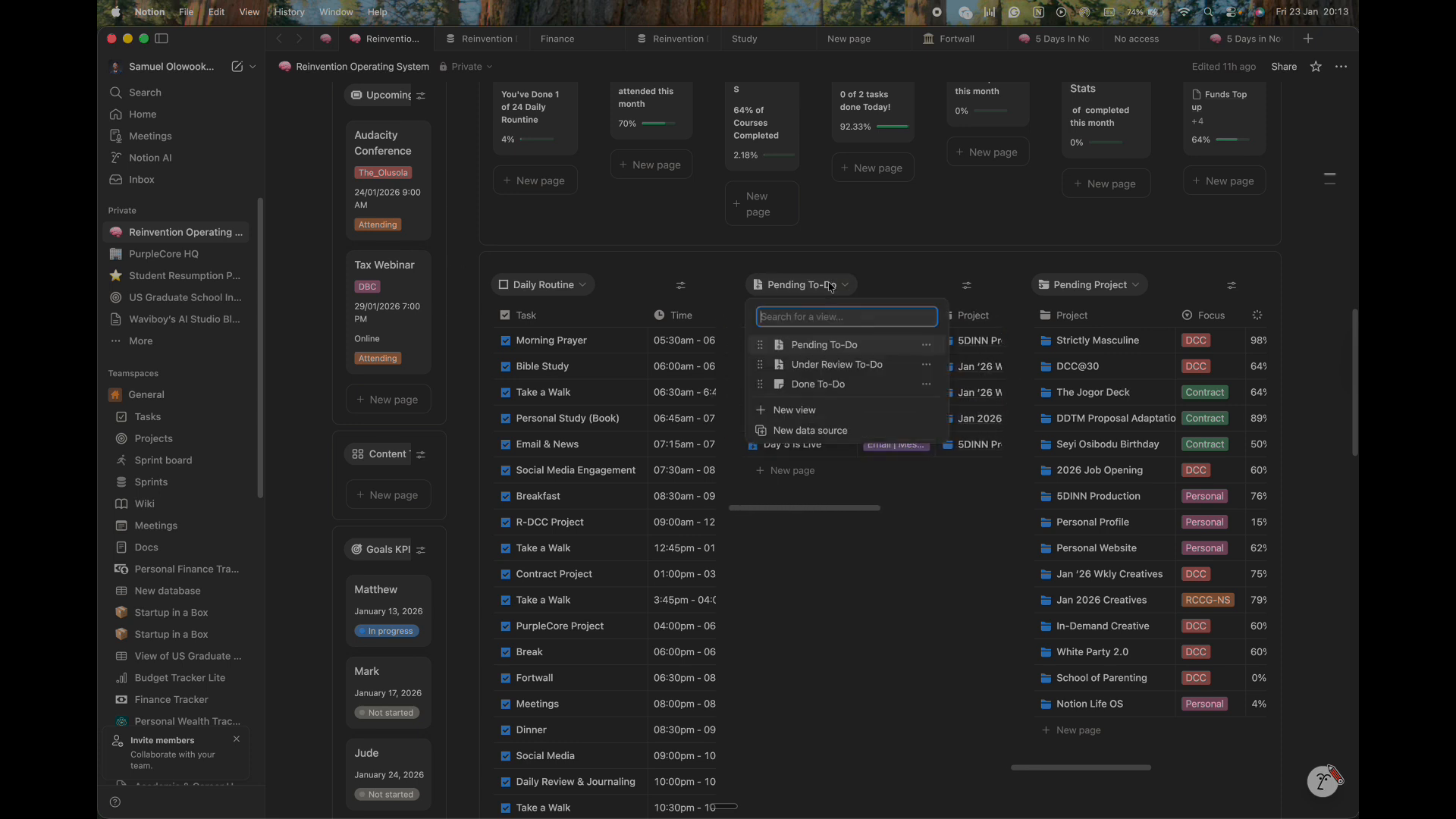
pyautogui.click(825, 385)
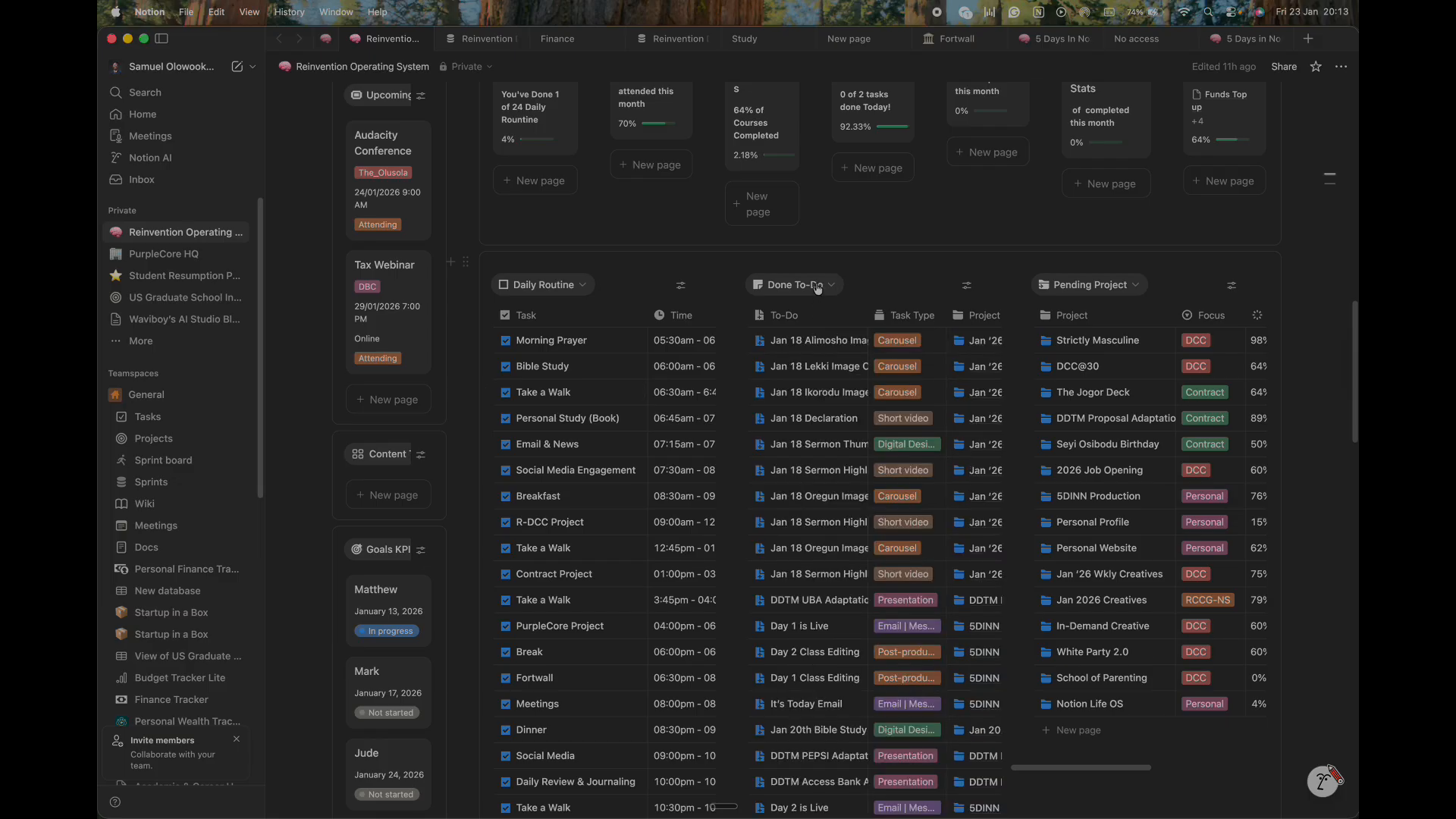
pyautogui.click(818, 286)
pyautogui.click(793, 357)
# Examine the Progress column's status options for the second task in the Pending To-Do view.
pyautogui.hscroll(2, 912, 388)
pyautogui.hscroll(2, 912, 387)
pyautogui.click(841, 368)
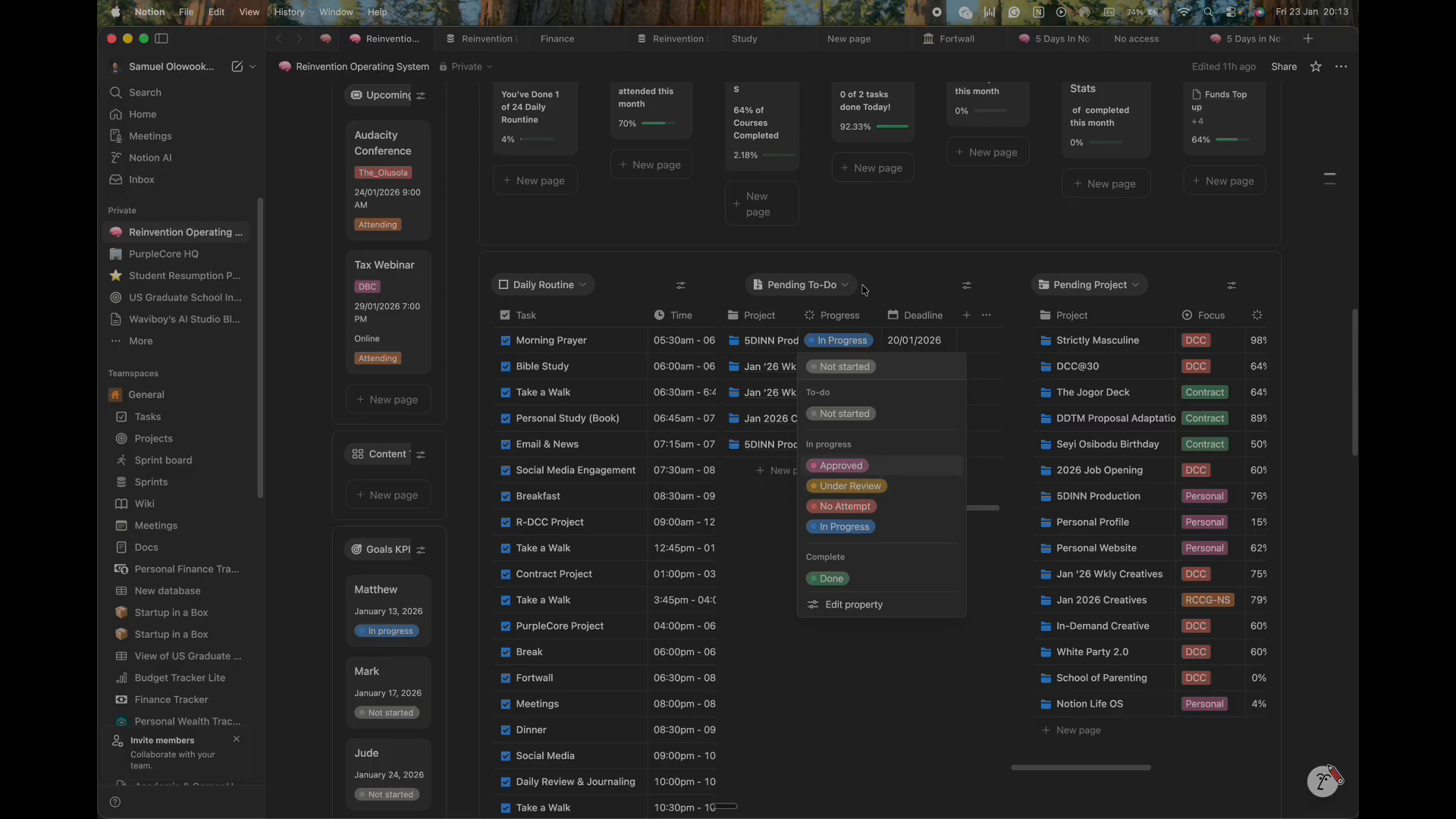
pyautogui.press('Escape')
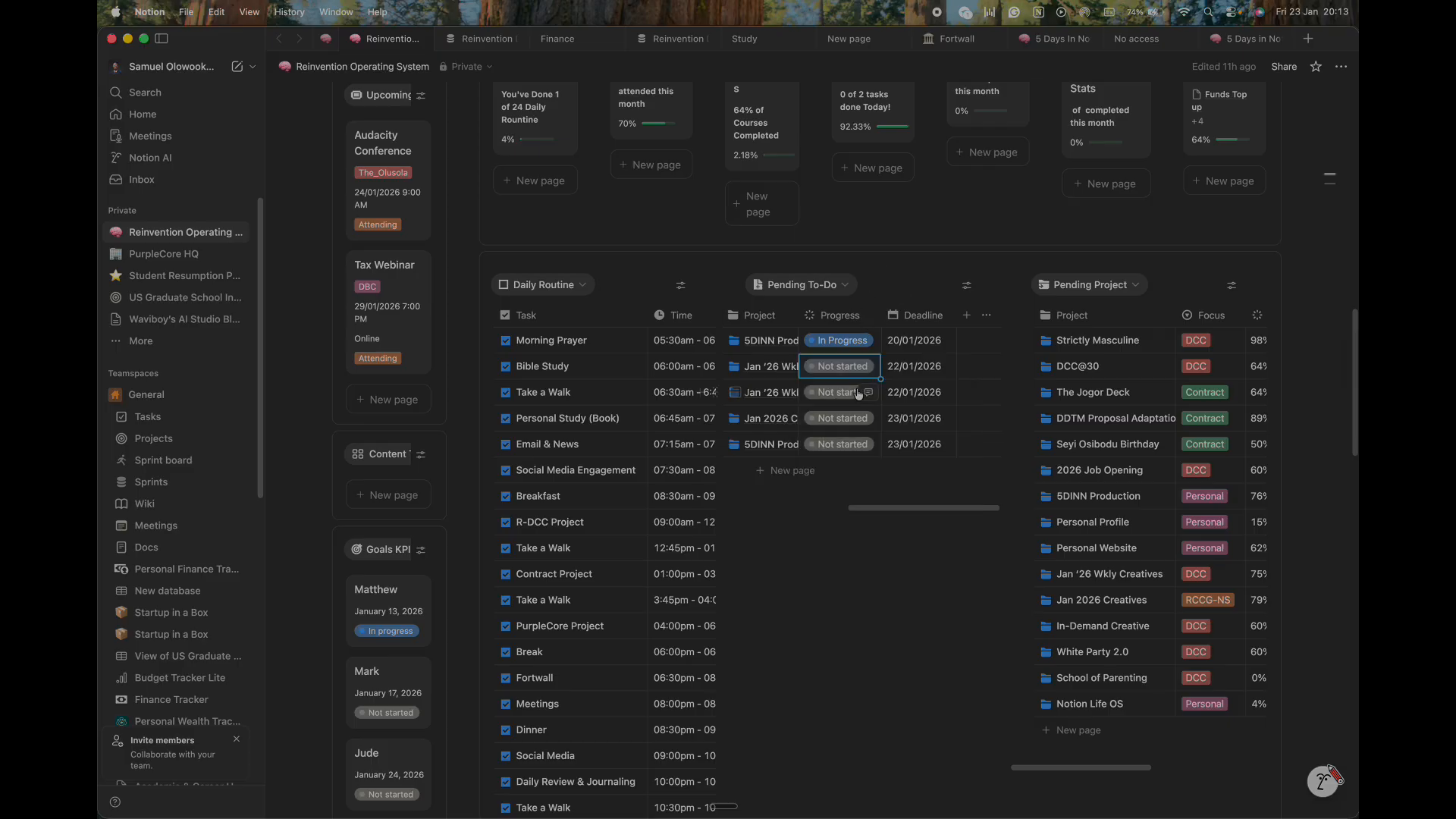
# Switch the to-do table to the Under Review To-Do view and look through its entries.
pyautogui.click(806, 286)
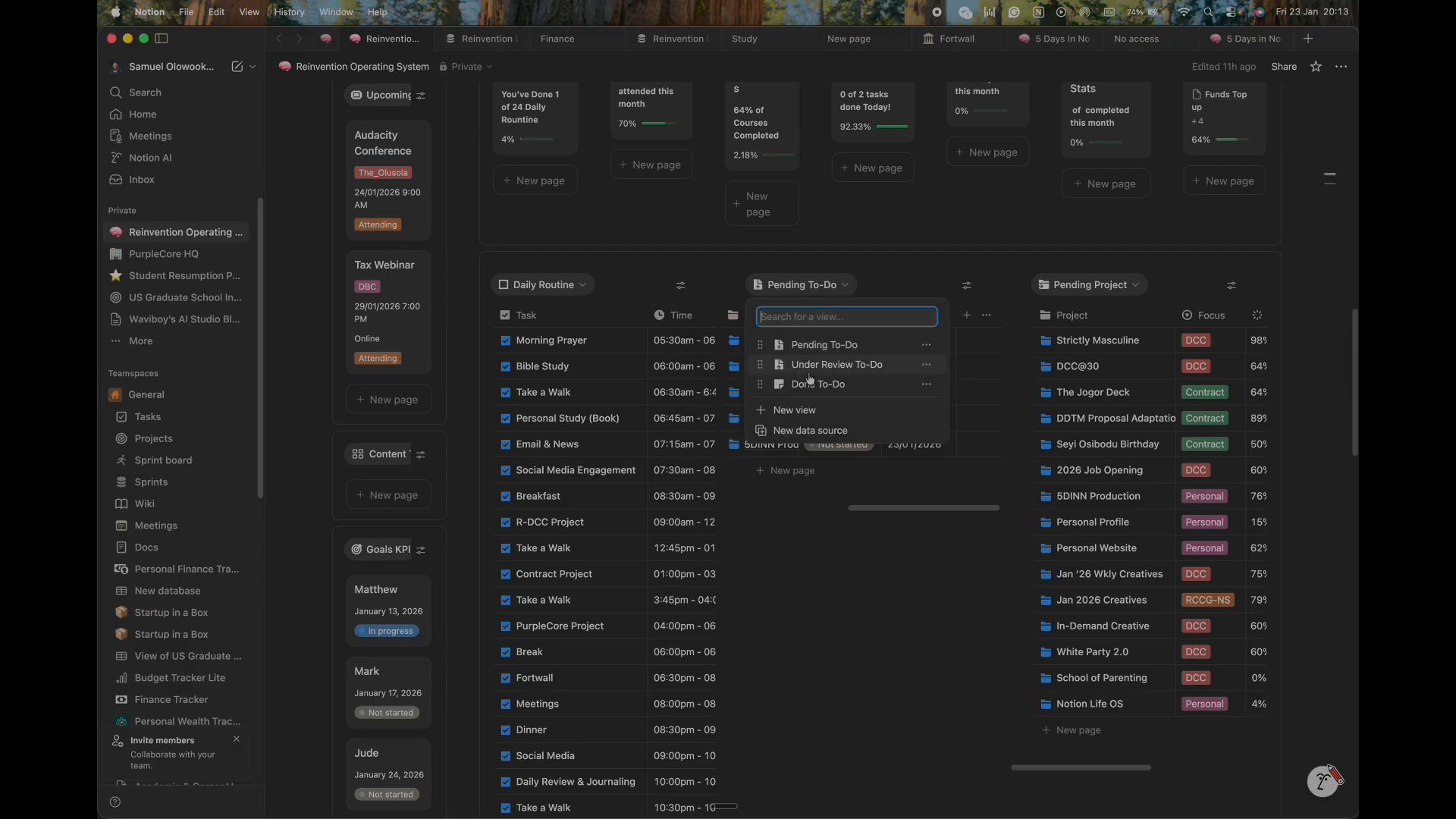
pyautogui.click(819, 366)
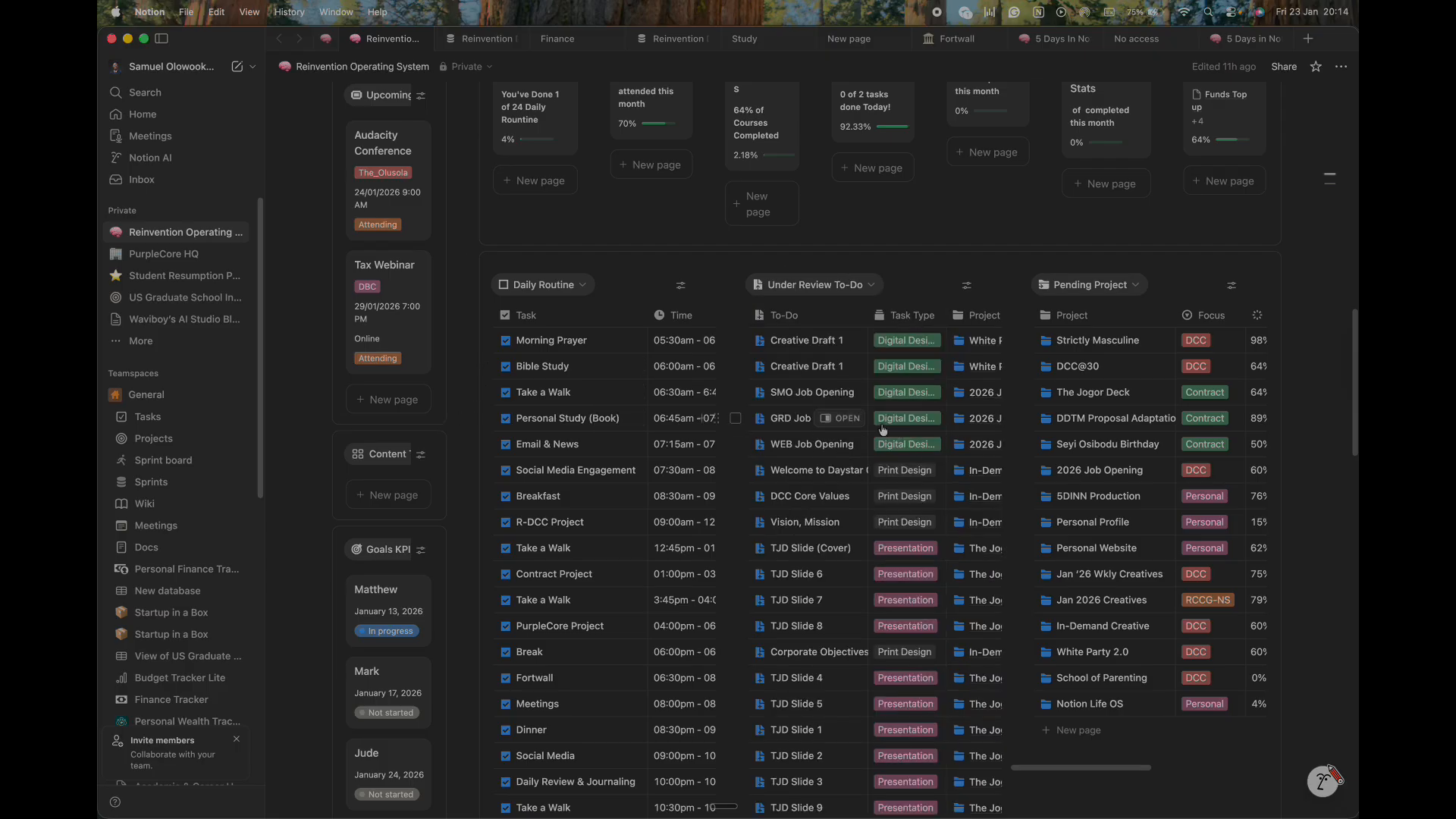
pyautogui.hscroll(2, 898, 529)
pyautogui.hscroll(-3, 897, 528)
pyautogui.scroll(-6, 842, 523)
pyautogui.scroll(2, 853, 511)
pyautogui.scroll(6, 853, 511)
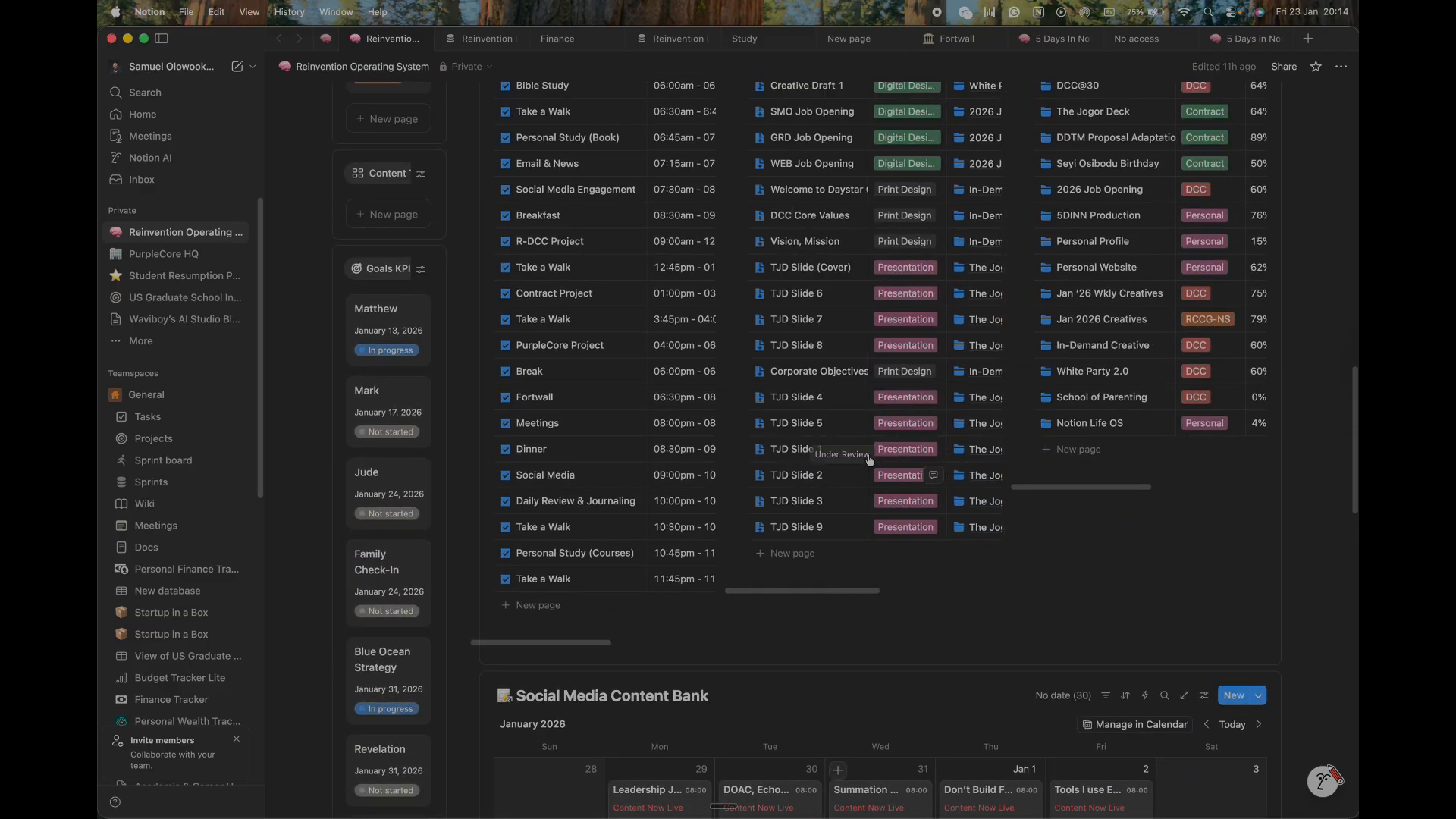
pyautogui.click(827, 364)
pyautogui.click(840, 330)
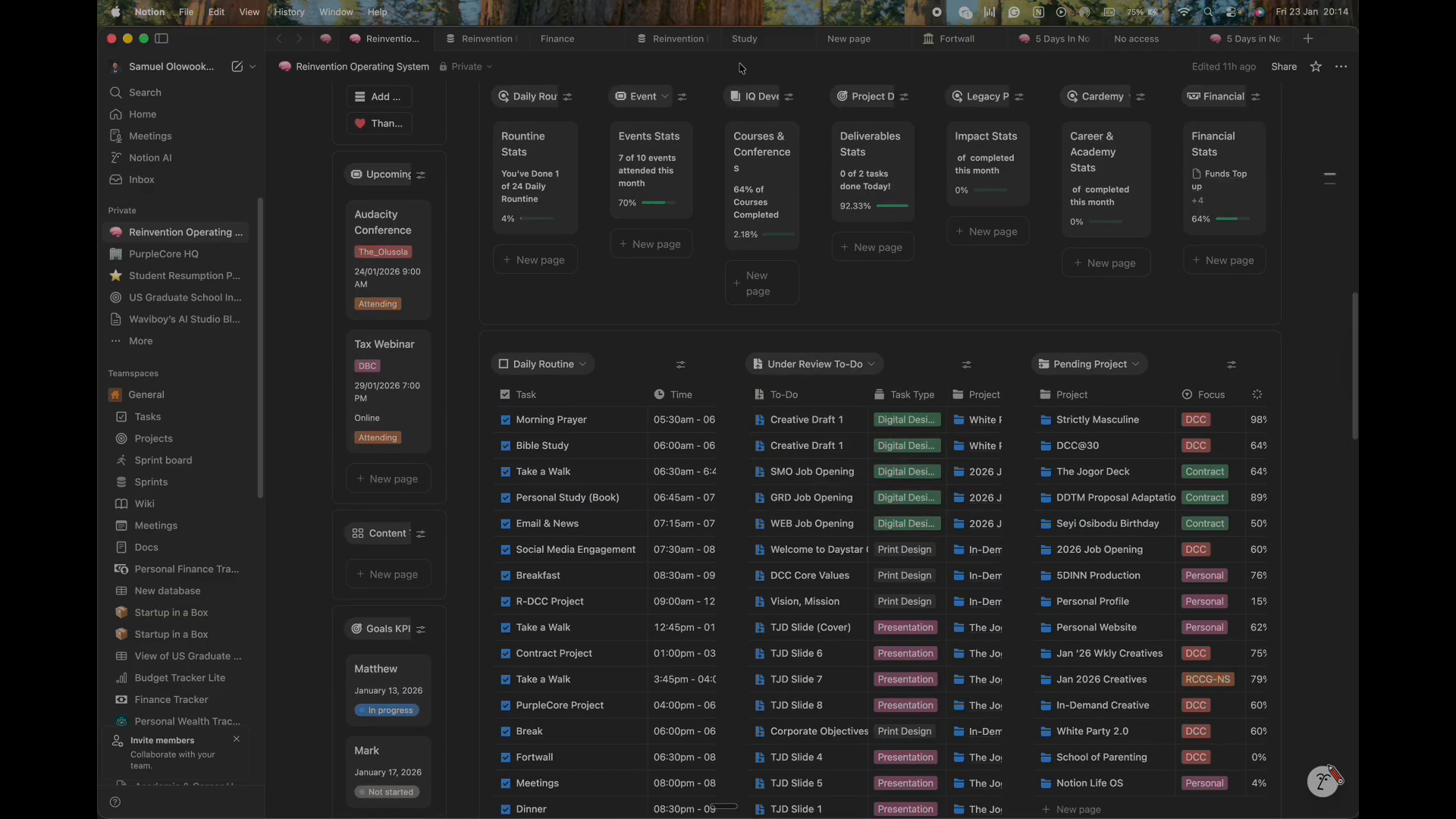
# Return to the 5 Days in Notion page and hide the sidebar.
pyautogui.click(1244, 38)
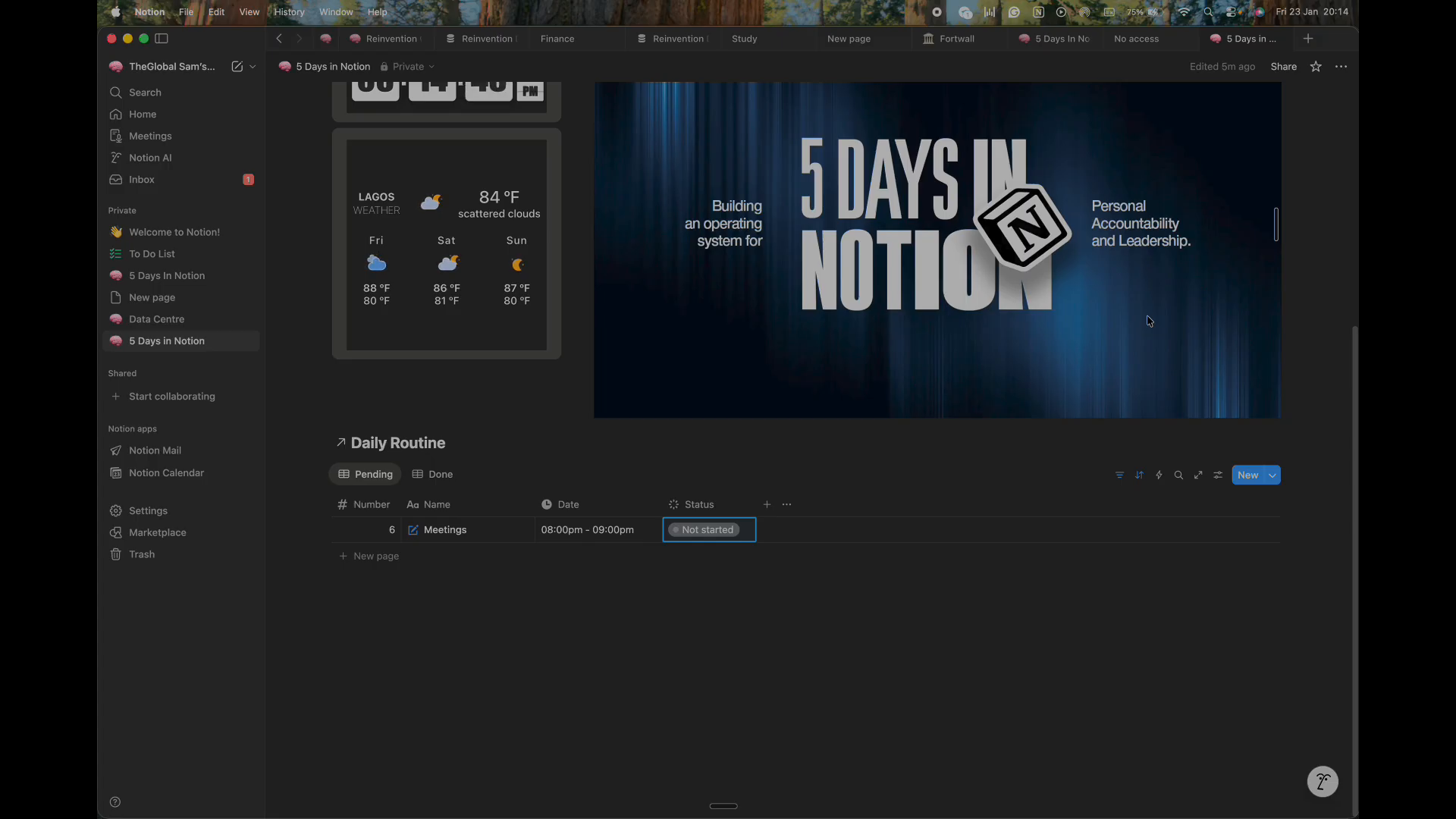
pyautogui.press('super+backslash')
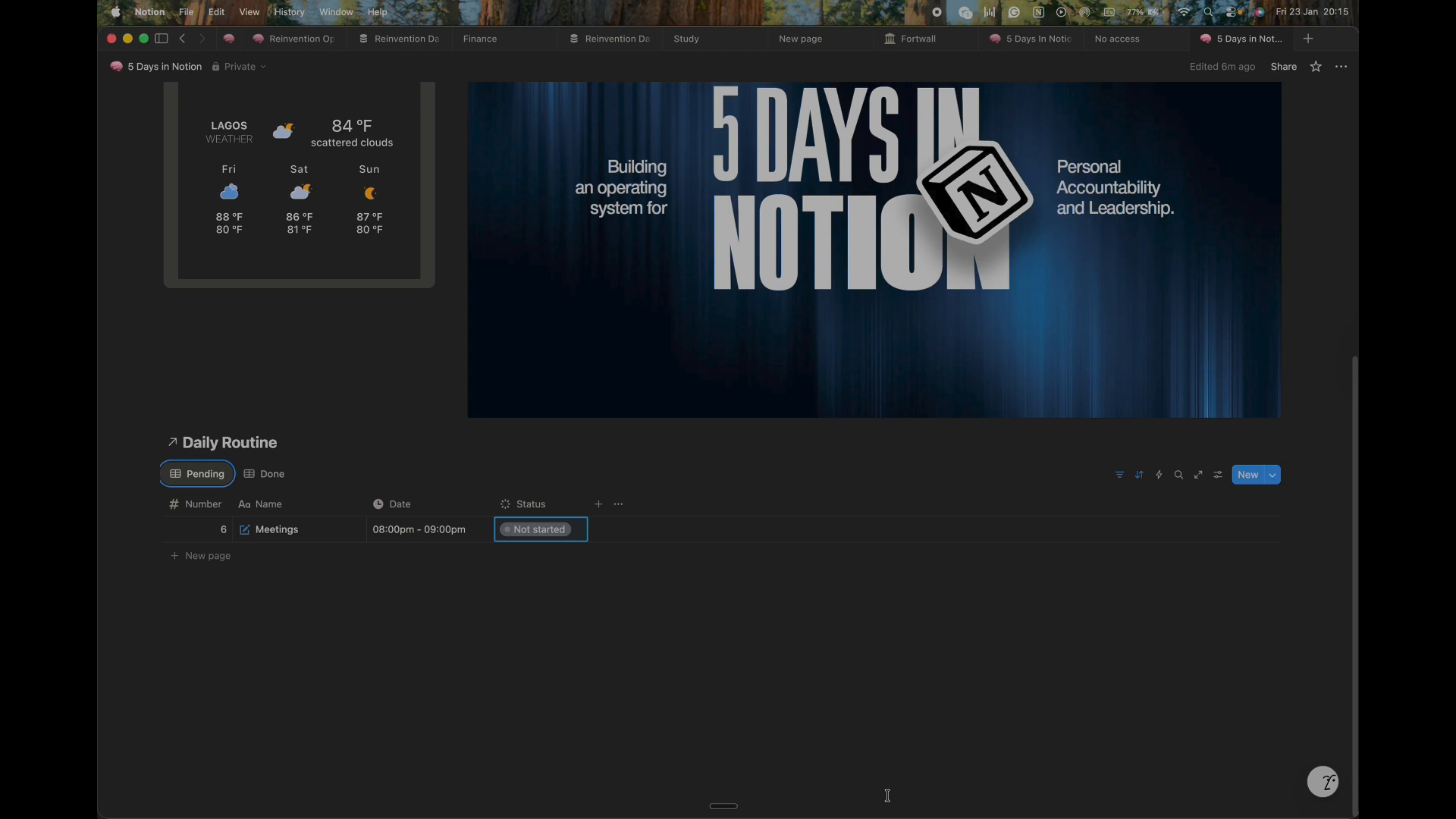